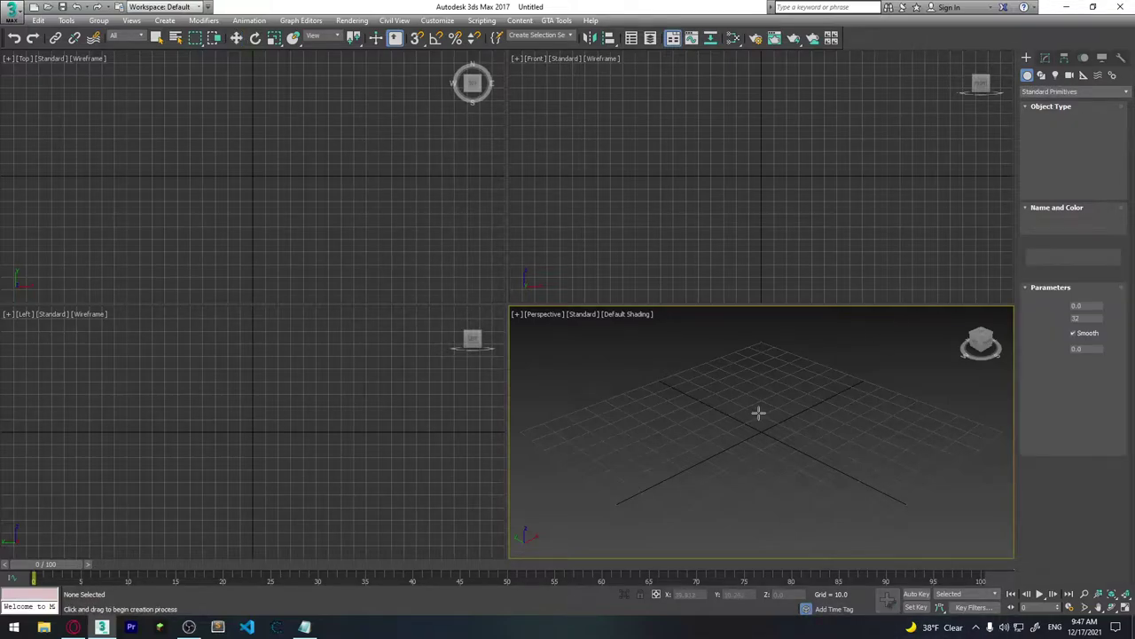
# Step: Create Cylinder001 with radius 4.181 and height 37.342, shown with edged faces
pyautogui.click(1052, 157)
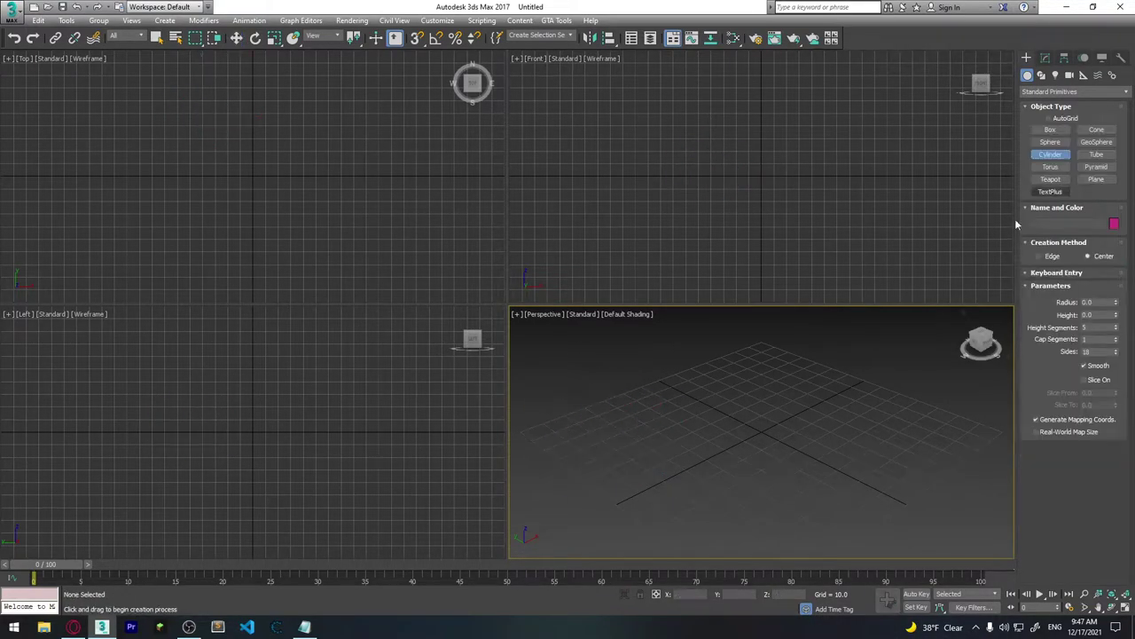
pyautogui.moveTo(623, 448); pyautogui.dragTo(626, 451)
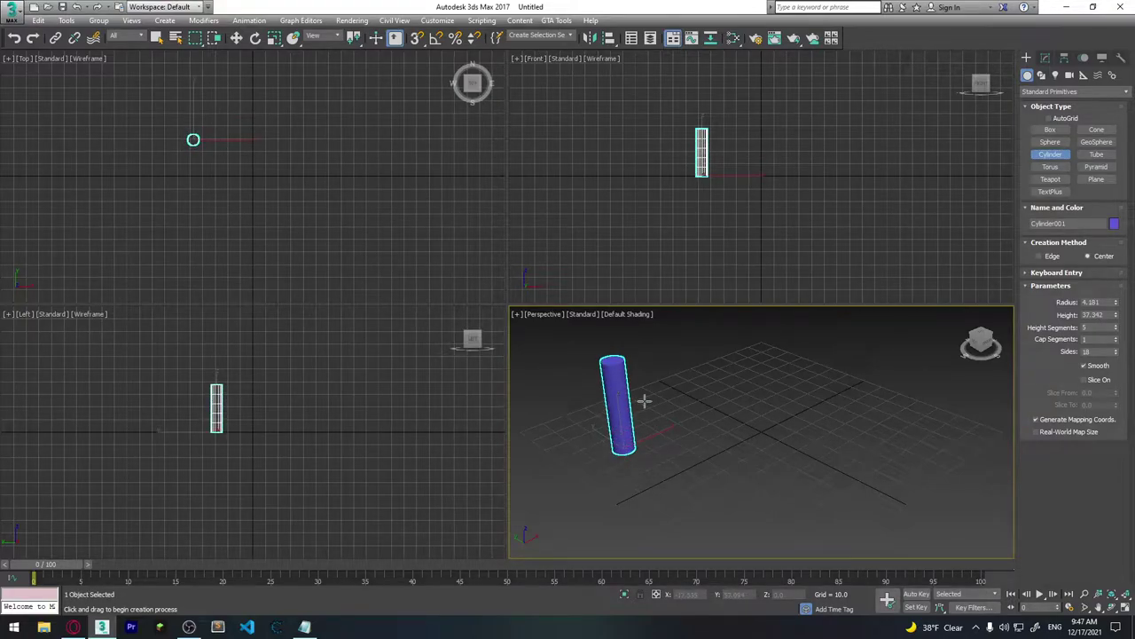
pyautogui.press('F4')
pyautogui.moveTo(638, 423)
pyautogui.keyDown('alt'); pyautogui.mouseDown(button='middle')
pyautogui.moveTo(730, 406)
pyautogui.moveTo(672, 399)
pyautogui.moveTo(707, 433)
pyautogui.moveTo(656, 416)
pyautogui.moveTo(654, 434)
pyautogui.mouseUp(button='middle'); pyautogui.keyUp('alt')
pyautogui.scroll(3, 672, 398)
pyautogui.scroll(-4, 707, 433)
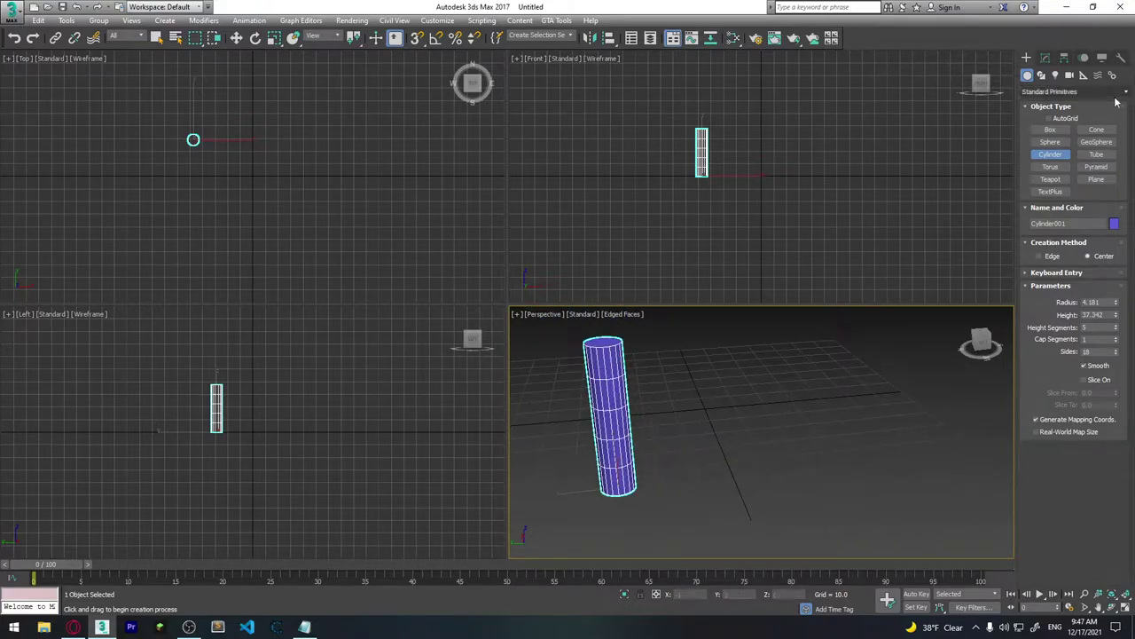
# Step: Add a Bend modifier to Cylinder001 with a 90° angle on the Z axis
pyautogui.click(1045, 58)
pyautogui.press('w')
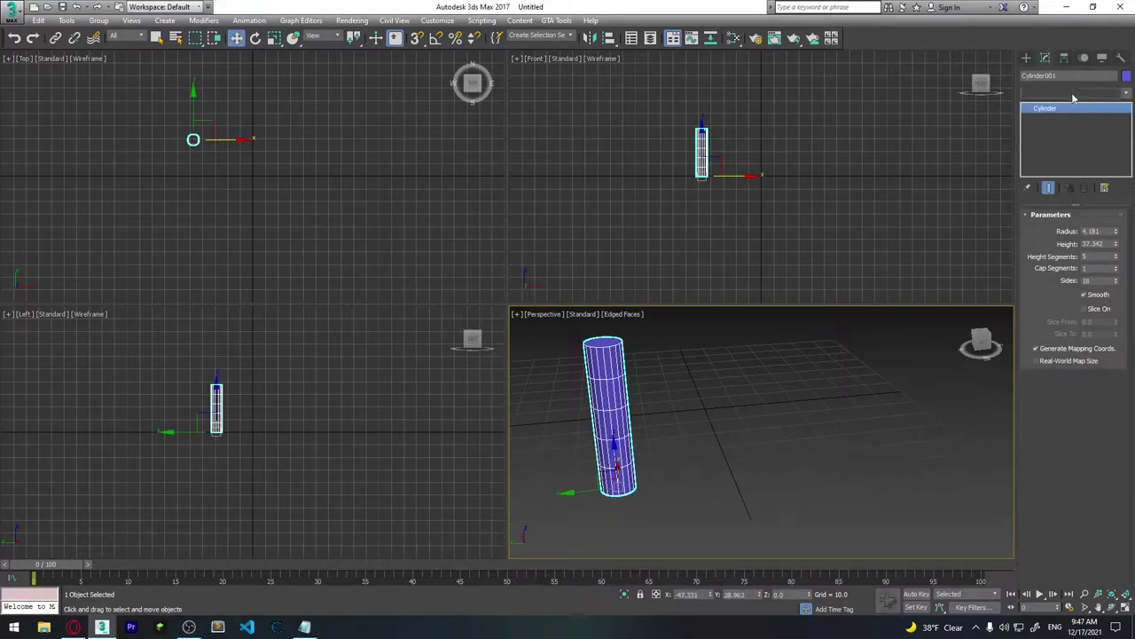
pyautogui.click(1072, 94)
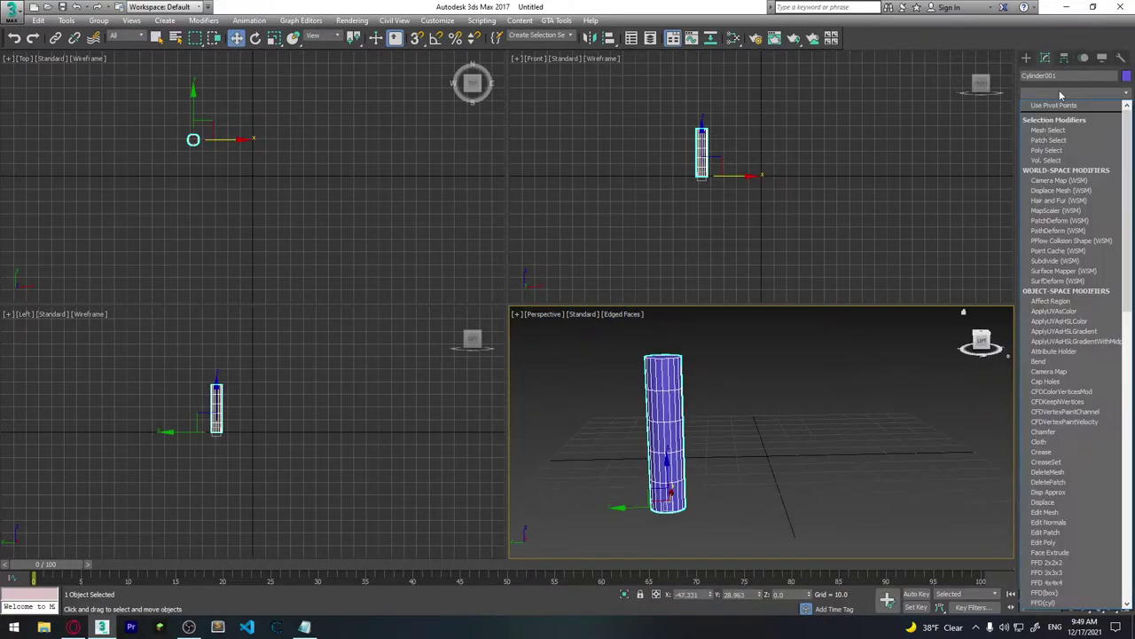
pyautogui.click(1054, 362)
pyautogui.moveTo(831, 372)
pyautogui.keyDown('alt'); pyautogui.mouseDown(button='middle')
pyautogui.moveTo(709, 471)
pyautogui.moveTo(727, 488)
pyautogui.mouseUp(button='middle'); pyautogui.keyUp('alt')
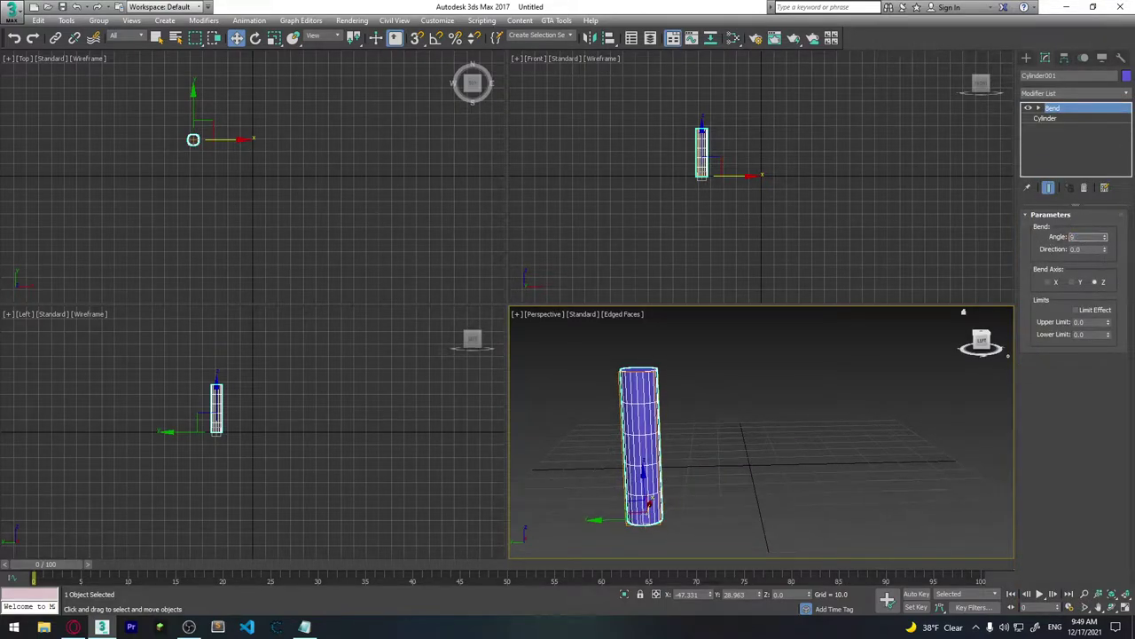
pyautogui.write('90')
pyautogui.press('Return')
pyautogui.keyDown('alt'); pyautogui.moveTo(793, 350); pyautogui.dragTo(659, 456, button='middle'); pyautogui.keyUp('alt')
pyautogui.scroll(2, 648, 435)
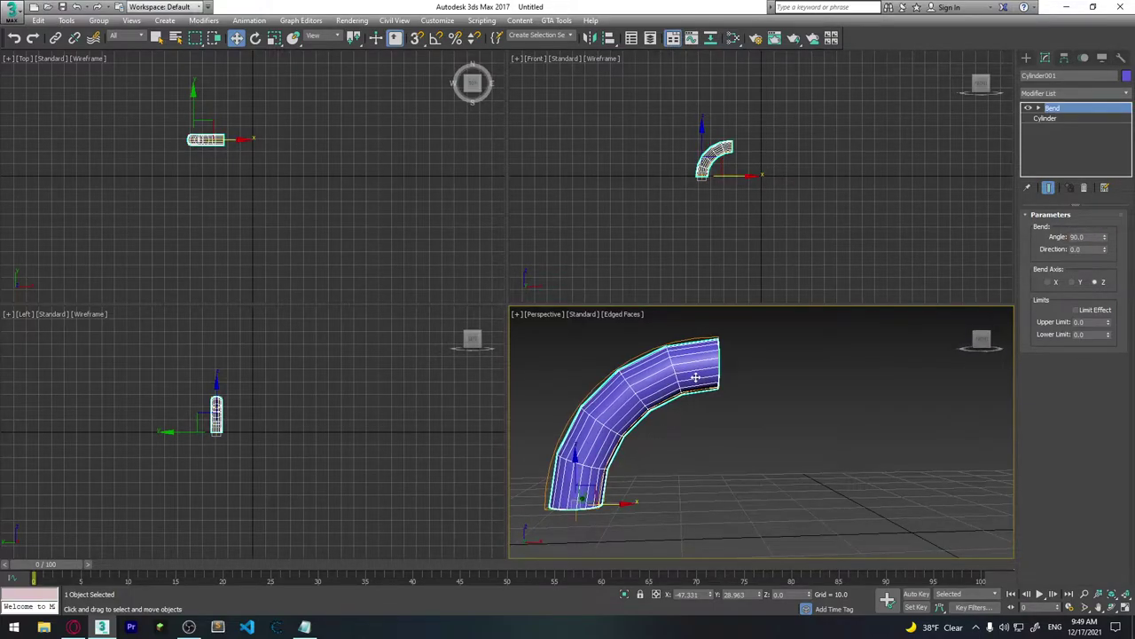
pyautogui.click(1055, 119)
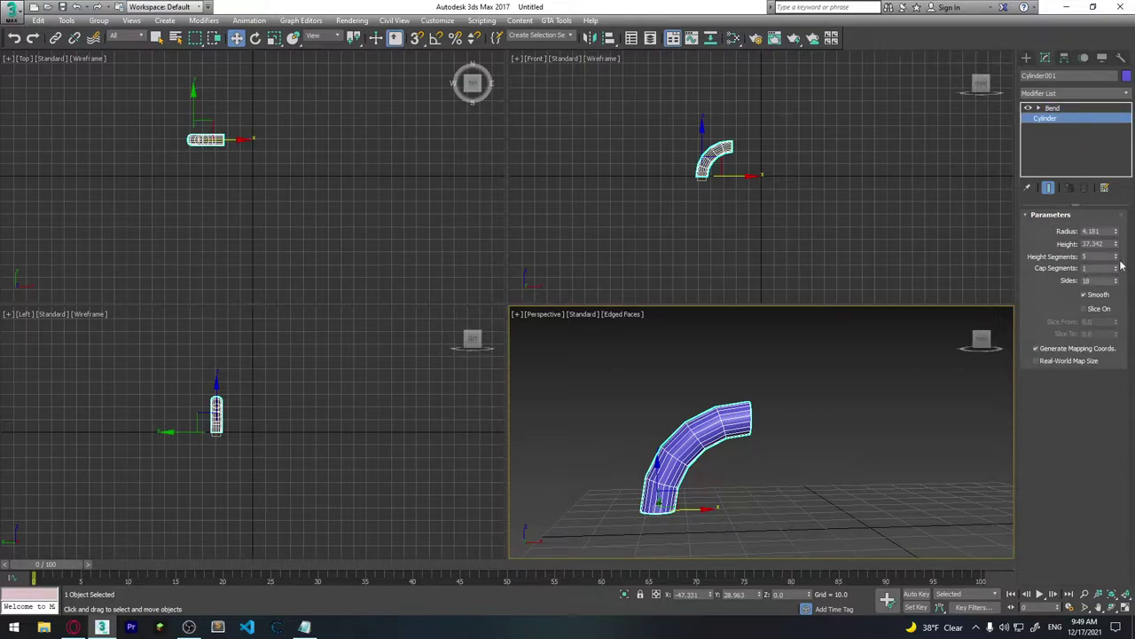
# Step: Raise the bent cylinder to 10 height segments and 2 cap segments
pyautogui.moveTo(1117, 256); pyautogui.dragTo(1116, 256)
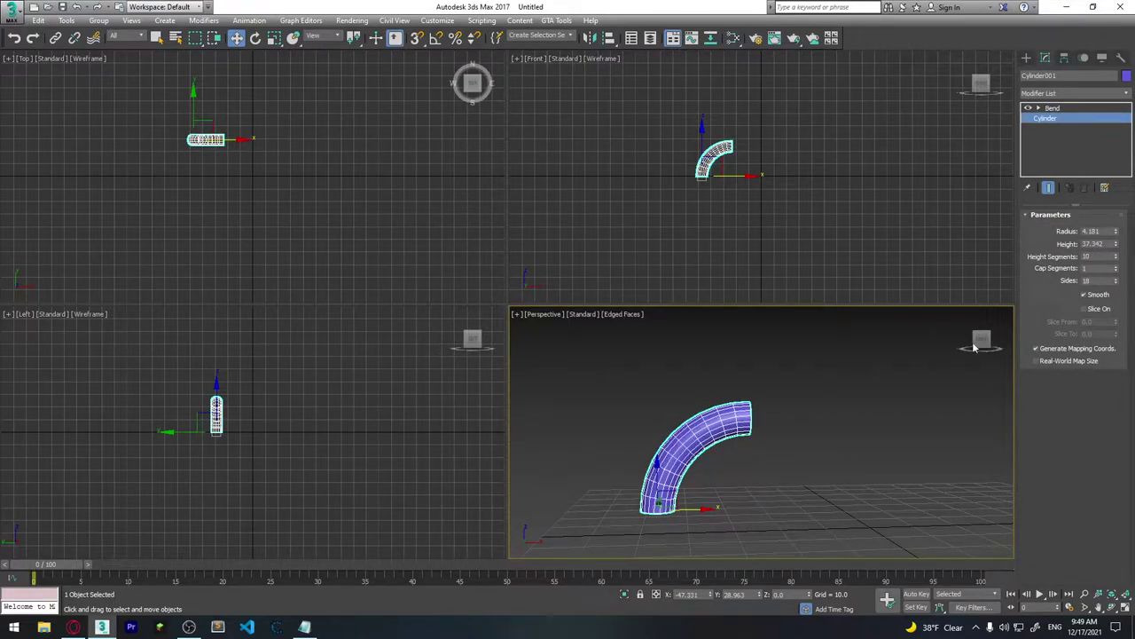
pyautogui.moveTo(855, 448)
pyautogui.keyDown('alt'); pyautogui.mouseDown(button='middle')
pyautogui.moveTo(816, 423)
pyautogui.moveTo(687, 432)
pyautogui.moveTo(701, 417)
pyautogui.mouseUp(button='middle'); pyautogui.keyUp('alt')
pyautogui.scroll(3, 730, 391)
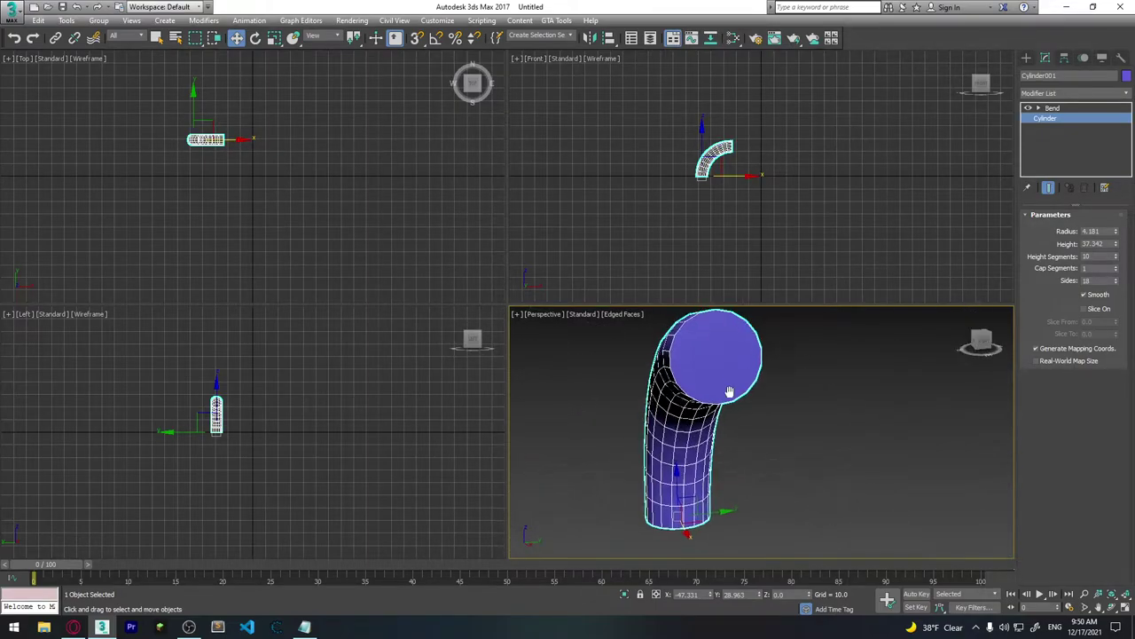
pyautogui.scroll(1, 732, 383)
pyautogui.moveTo(981, 341)
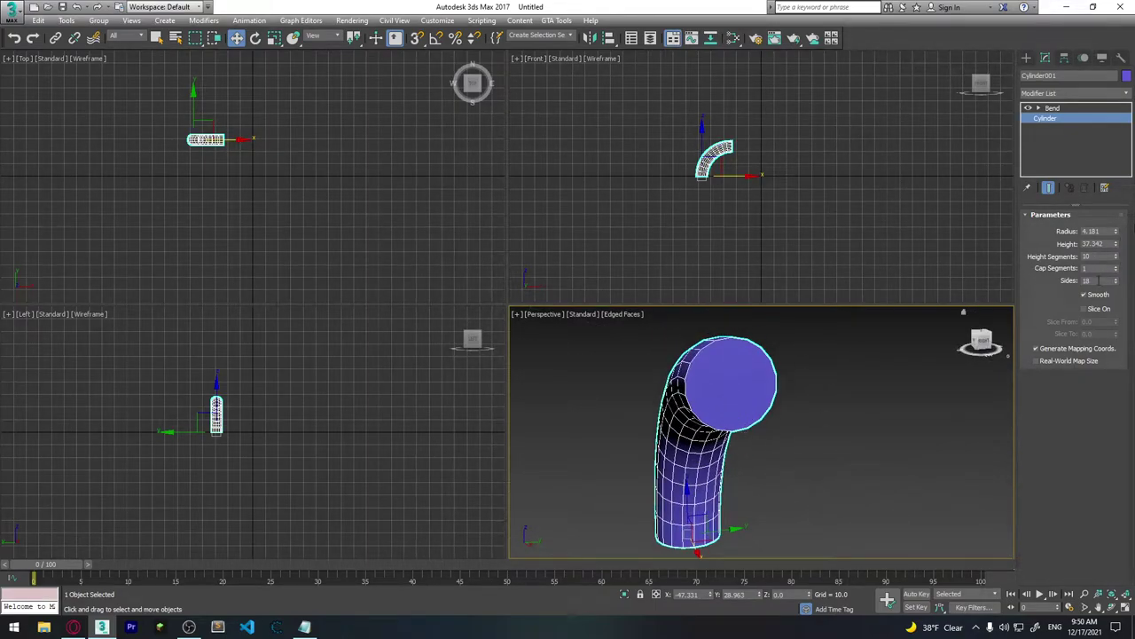
pyautogui.click(1116, 268)
pyautogui.click(1116, 270)
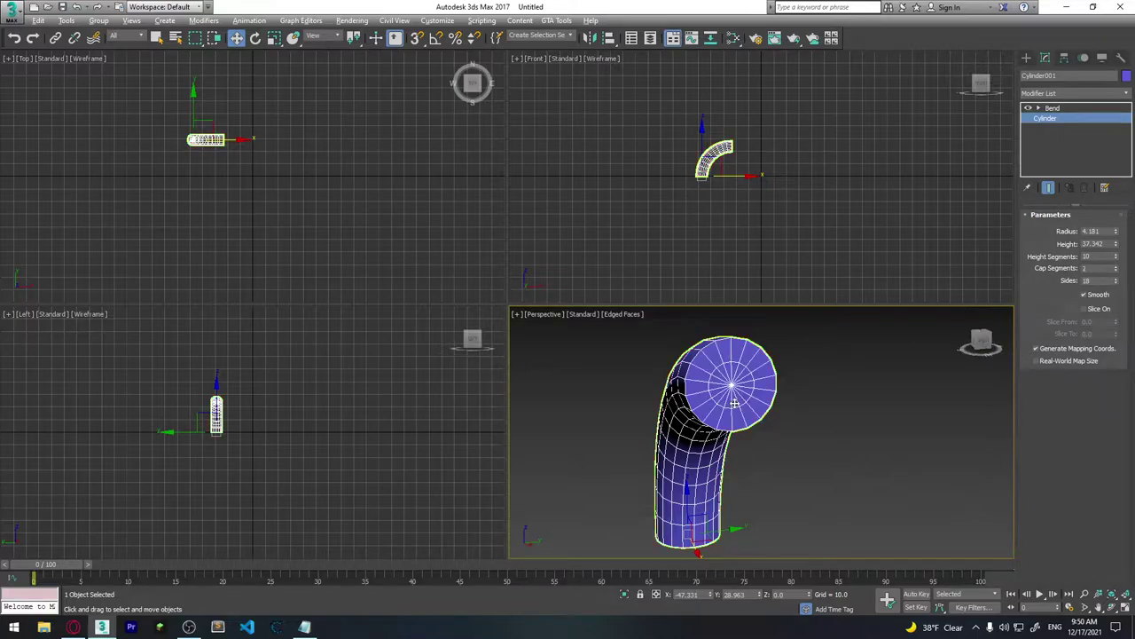
pyautogui.moveTo(734, 404)
pyautogui.keyDown('alt'); pyautogui.mouseDown(button='middle')
pyautogui.moveTo(768, 377)
pyautogui.moveTo(804, 384)
pyautogui.mouseUp(button='middle'); pyautogui.keyUp('alt')
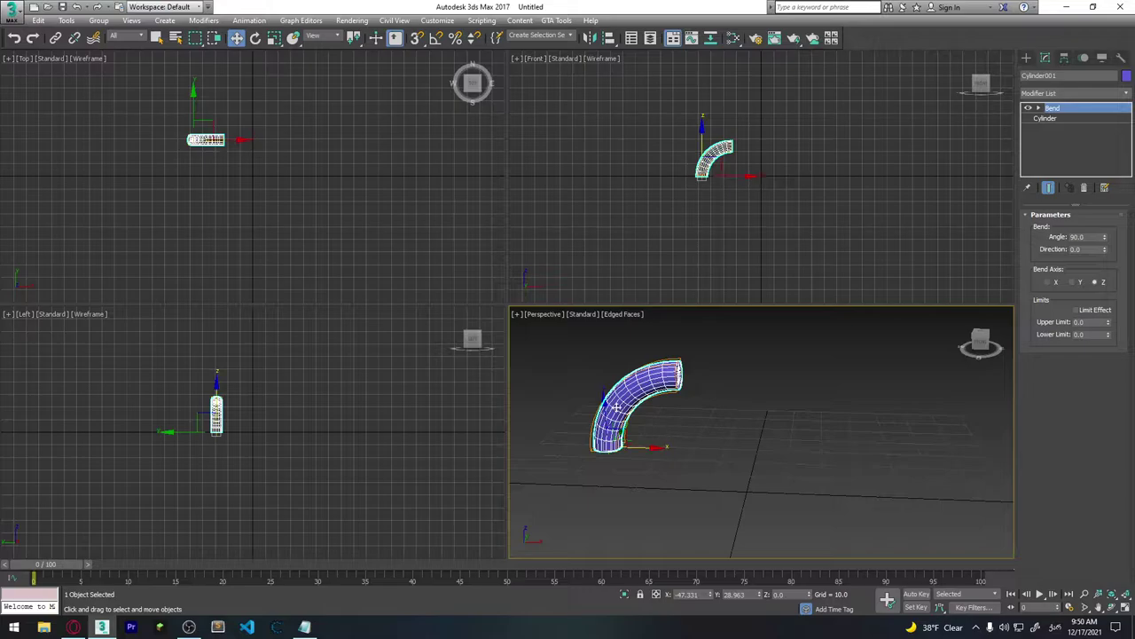
# Step: Clone the bent pipe as Cylinder002 and delete the copy's Bend modifier
pyautogui.keyDown('shift'); pyautogui.moveTo(635, 447); pyautogui.dragTo(749, 451); pyautogui.keyUp('shift')
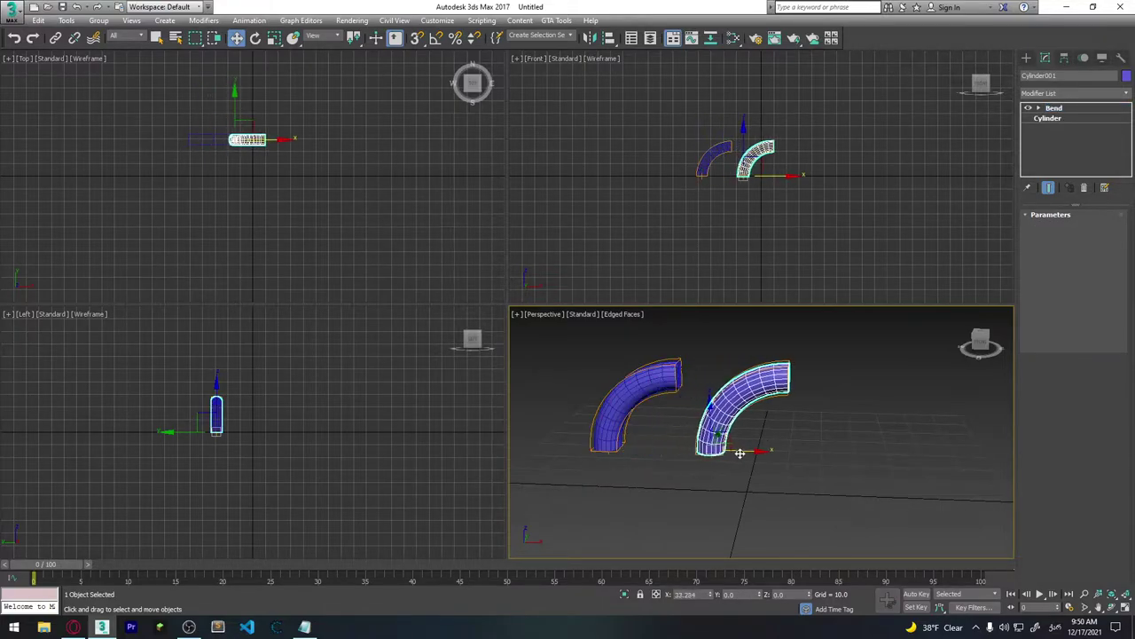
pyautogui.click(570, 363)
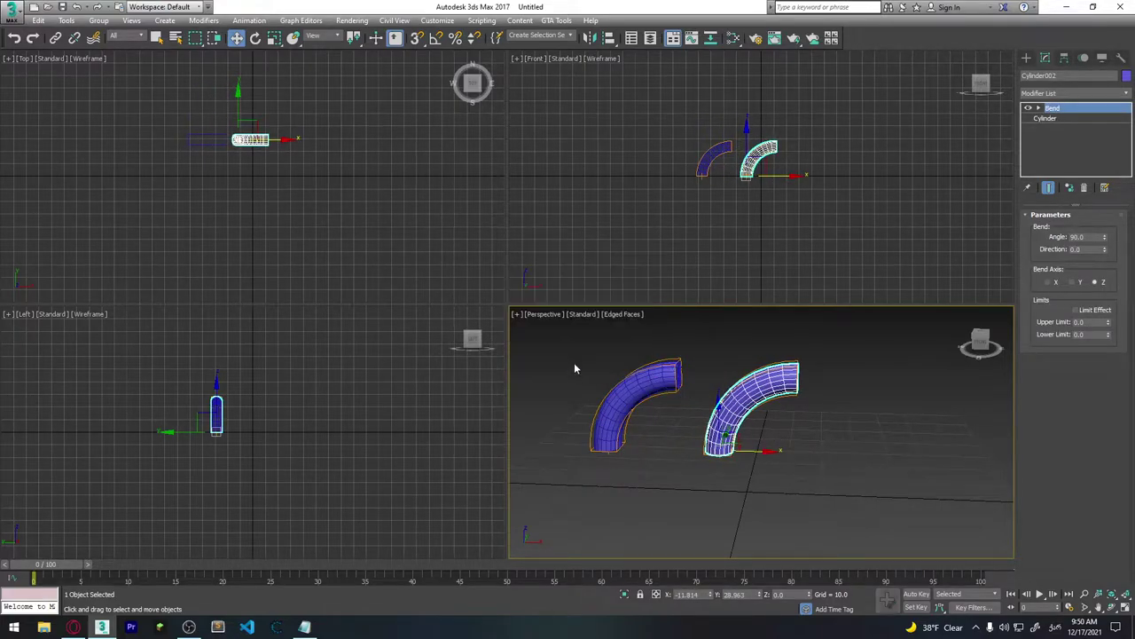
pyautogui.rightClick(1057, 108)
pyautogui.click(998, 127)
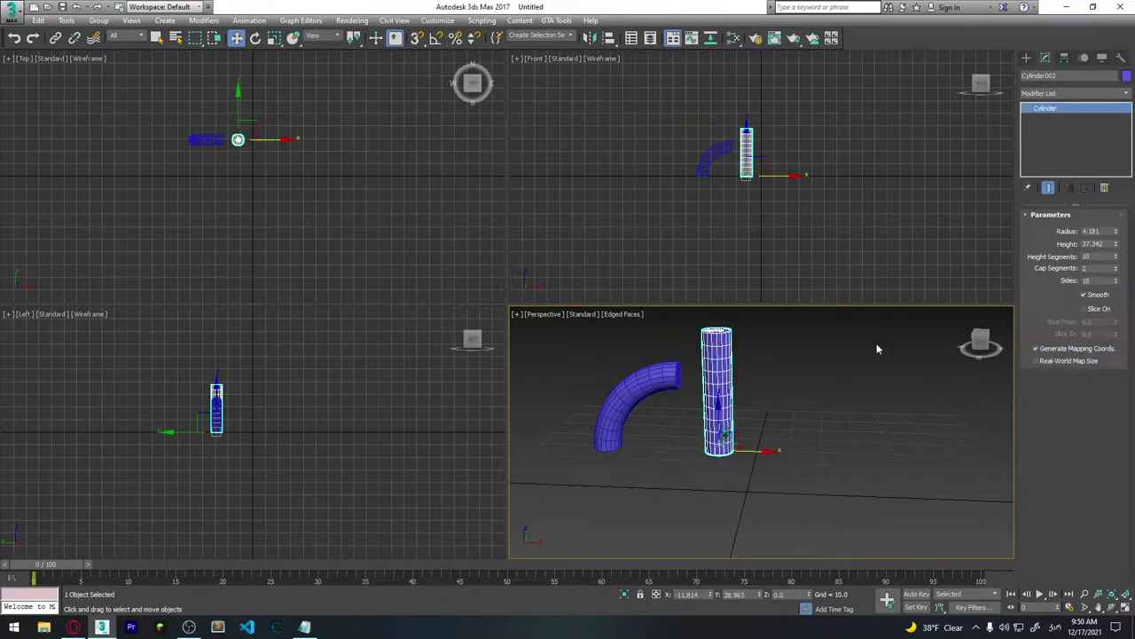
pyautogui.click(783, 426)
pyautogui.click(729, 415)
pyautogui.moveTo(731, 446)
pyautogui.keyDown('alt'); pyautogui.mouseDown(button='middle')
pyautogui.moveTo(858, 452)
pyautogui.moveTo(765, 393)
pyautogui.moveTo(742, 426)
pyautogui.moveTo(887, 447)
pyautogui.moveTo(816, 362)
pyautogui.mouseUp(button='middle'); pyautogui.keyUp('alt')
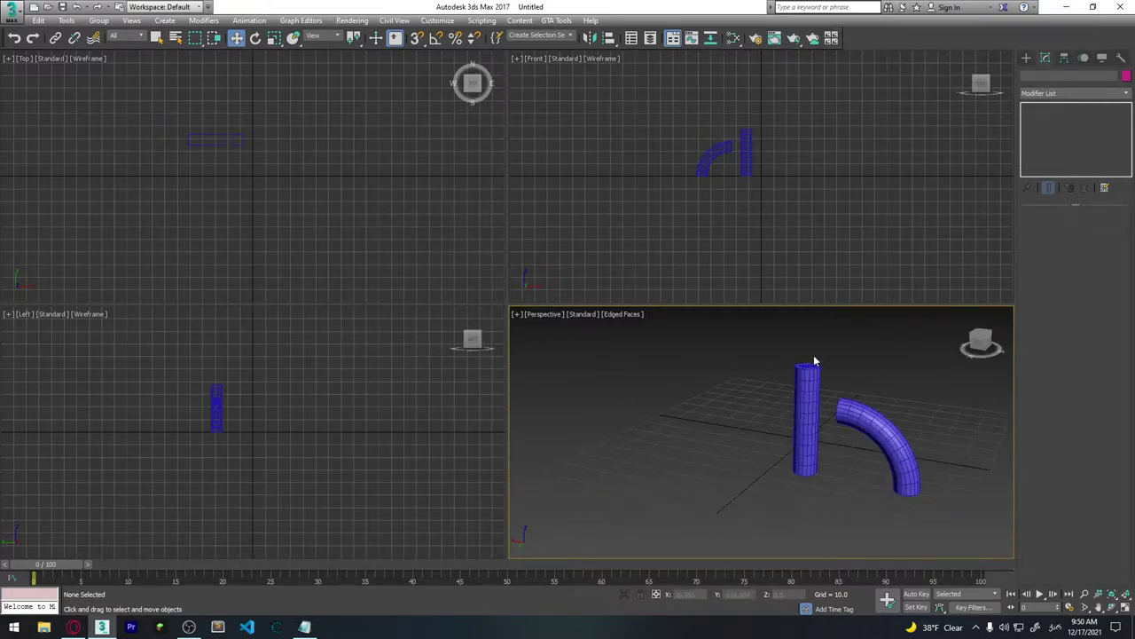
pyautogui.hotkey('ctrl', 'a')
# Step: Rotate Cylinder002 90° with angle snap so it lies horizontal
pyautogui.moveTo(925, 453)
pyautogui.keyDown('alt'); pyautogui.mouseDown(button='middle')
pyautogui.moveTo(750, 435)
pyautogui.moveTo(766, 442)
pyautogui.mouseUp(button='middle'); pyautogui.keyUp('alt')
pyautogui.scroll(-3, 750, 436)
pyautogui.scroll(5, 743, 462)
pyautogui.scroll(2, 743, 463)
pyautogui.scroll(-5, 743, 463)
pyautogui.click(701, 417)
pyautogui.press('e')
pyautogui.moveTo(736, 424); pyautogui.dragTo(766, 421)
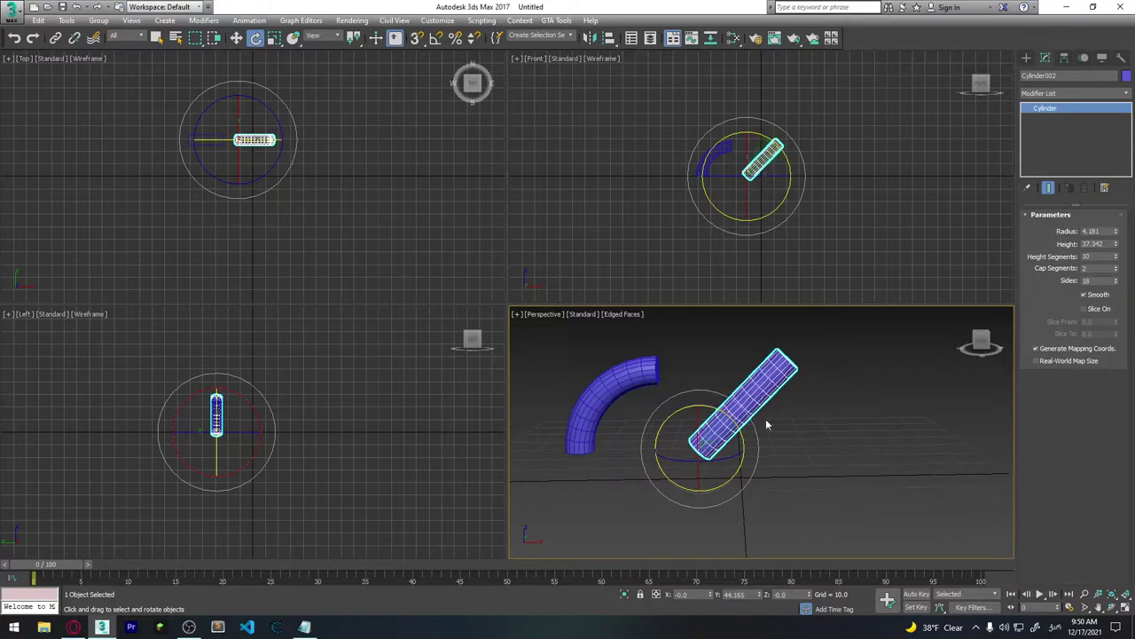
pyautogui.hotkey('ctrl', 'z')
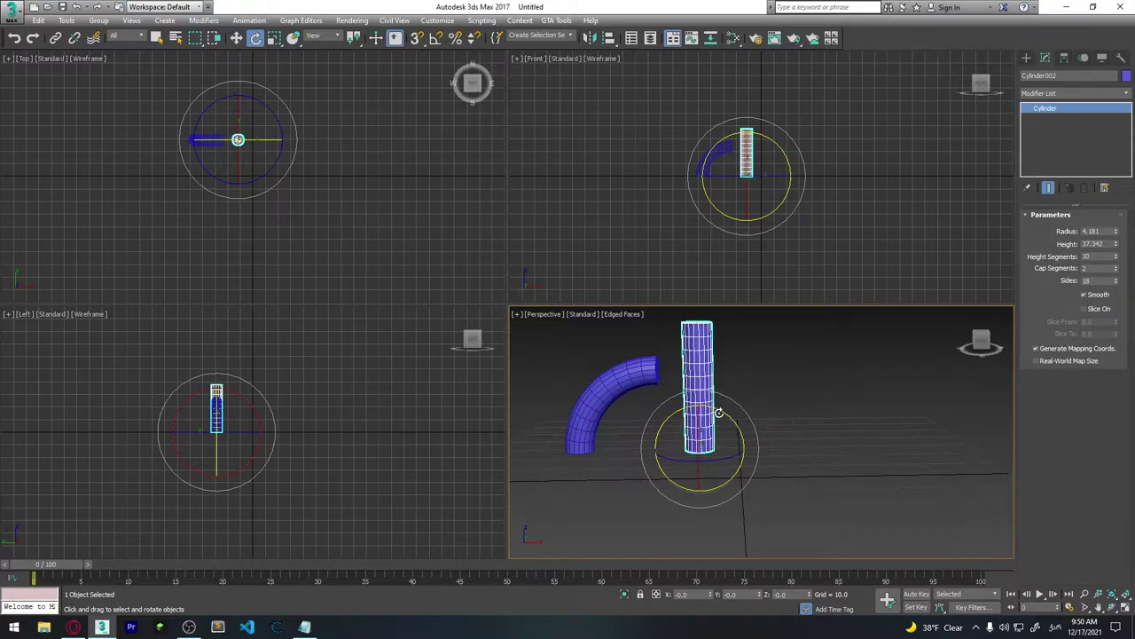
pyautogui.press('a')
pyautogui.moveTo(715, 411); pyautogui.dragTo(762, 436)
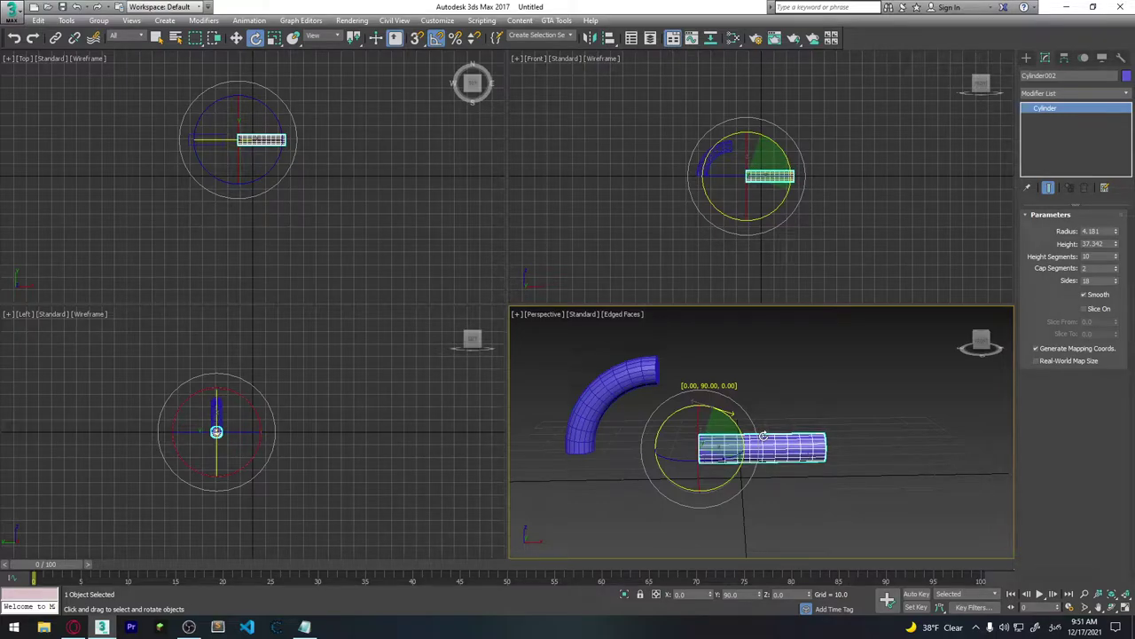
pyautogui.keyDown('alt'); pyautogui.moveTo(763, 435); pyautogui.dragTo(753, 504, button='middle'); pyautogui.keyUp('alt')
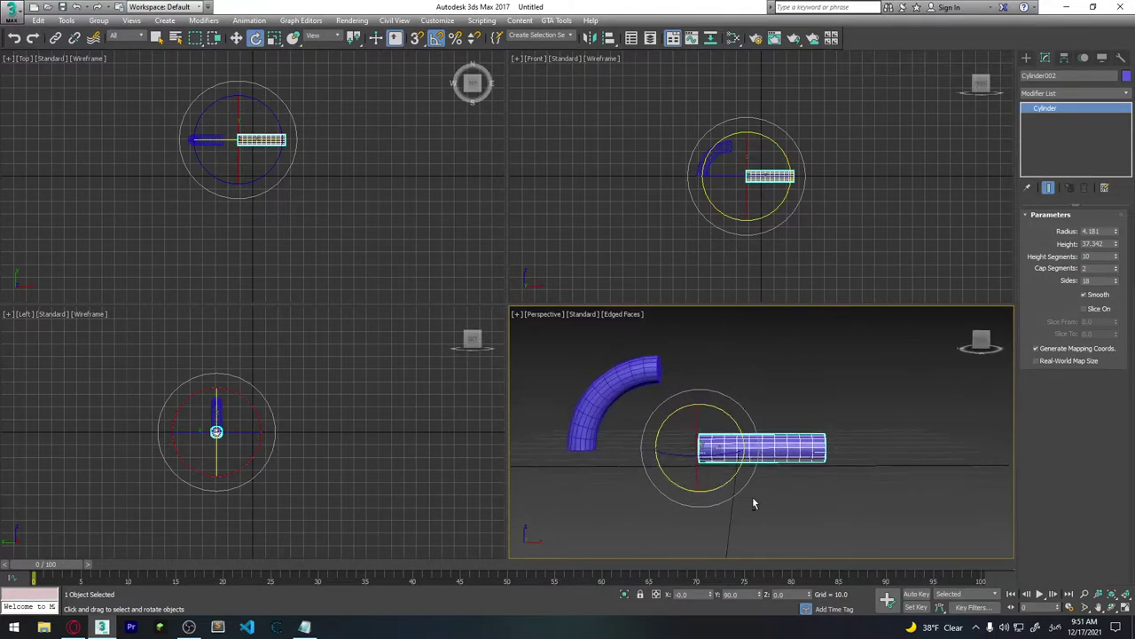
# Step: Lift the horizontal pipe up to the height of the bend's end
pyautogui.press('w')
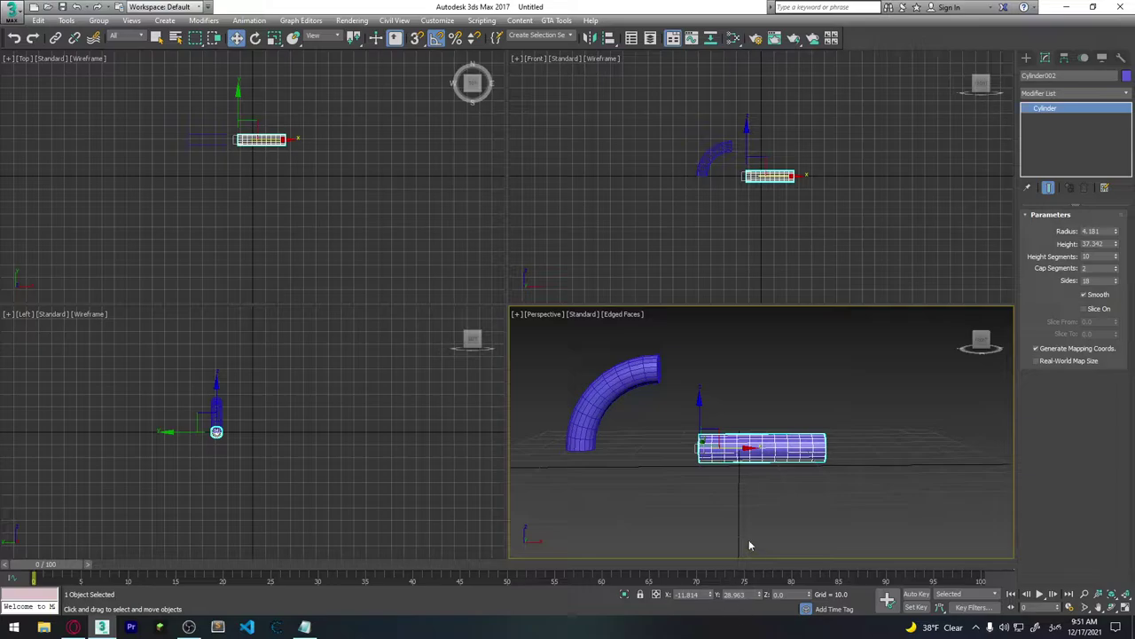
pyautogui.press('e')
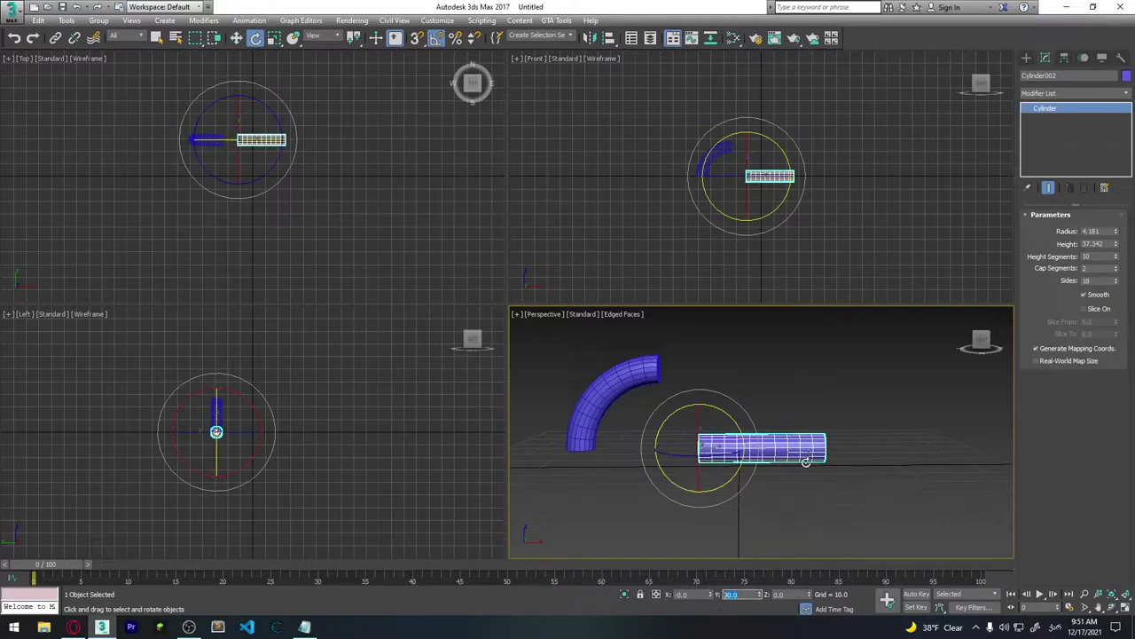
pyautogui.keyDown('alt'); pyautogui.moveTo(805, 461); pyautogui.dragTo(778, 464, button='middle'); pyautogui.keyUp('alt')
pyautogui.press('w')
pyautogui.moveTo(707, 405); pyautogui.dragTo(699, 318)
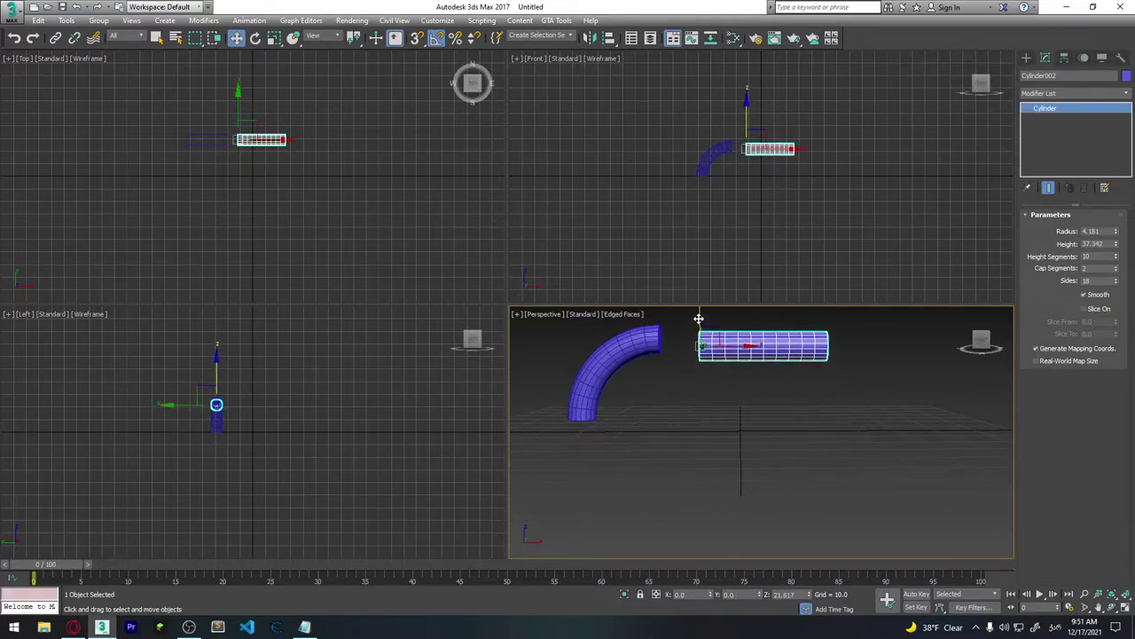
pyautogui.scroll(2, 703, 455)
pyautogui.scroll(4, 709, 496)
pyautogui.scroll(-3, 780, 461)
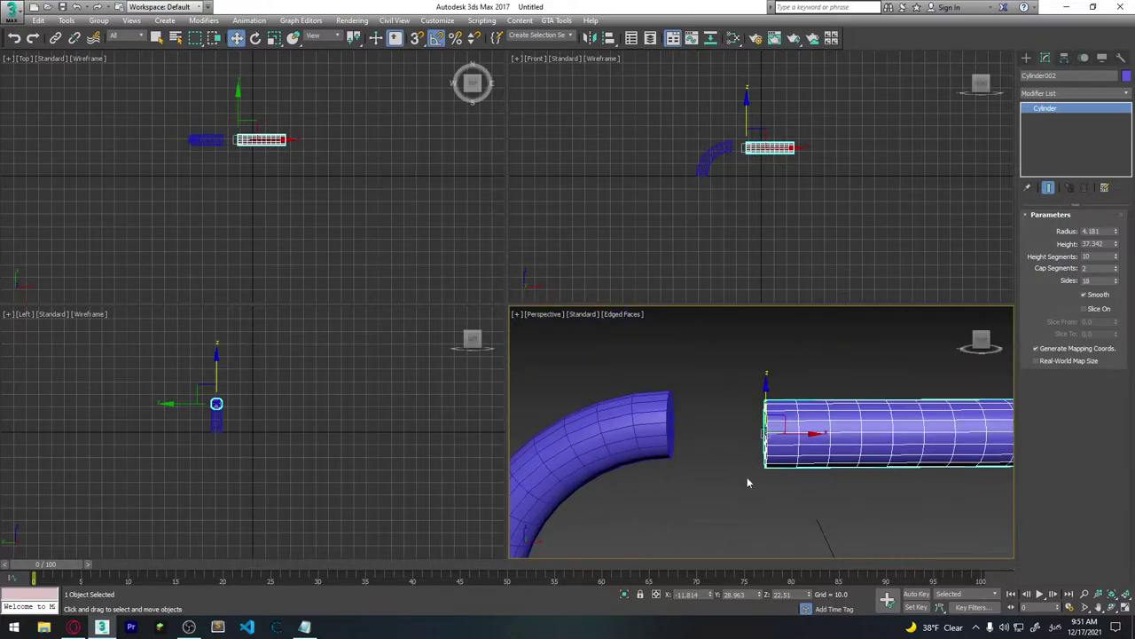
pyautogui.moveTo(770, 404); pyautogui.dragTo(765, 397)
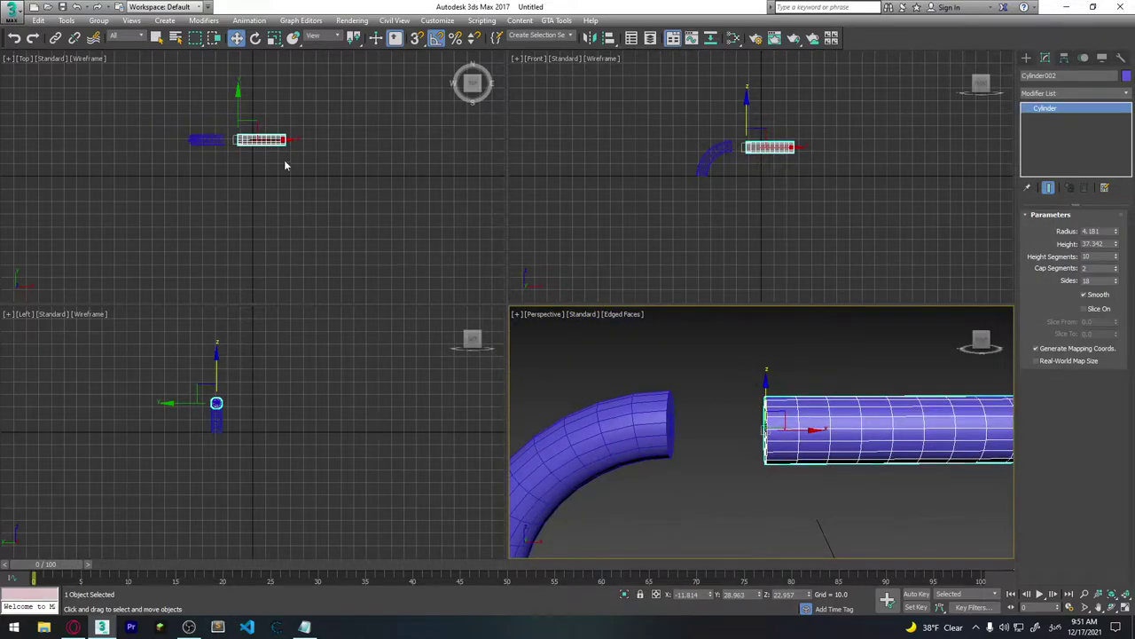
pyautogui.press('z')
pyautogui.scroll(2, 686, 178)
pyautogui.scroll(-1, 707, 199)
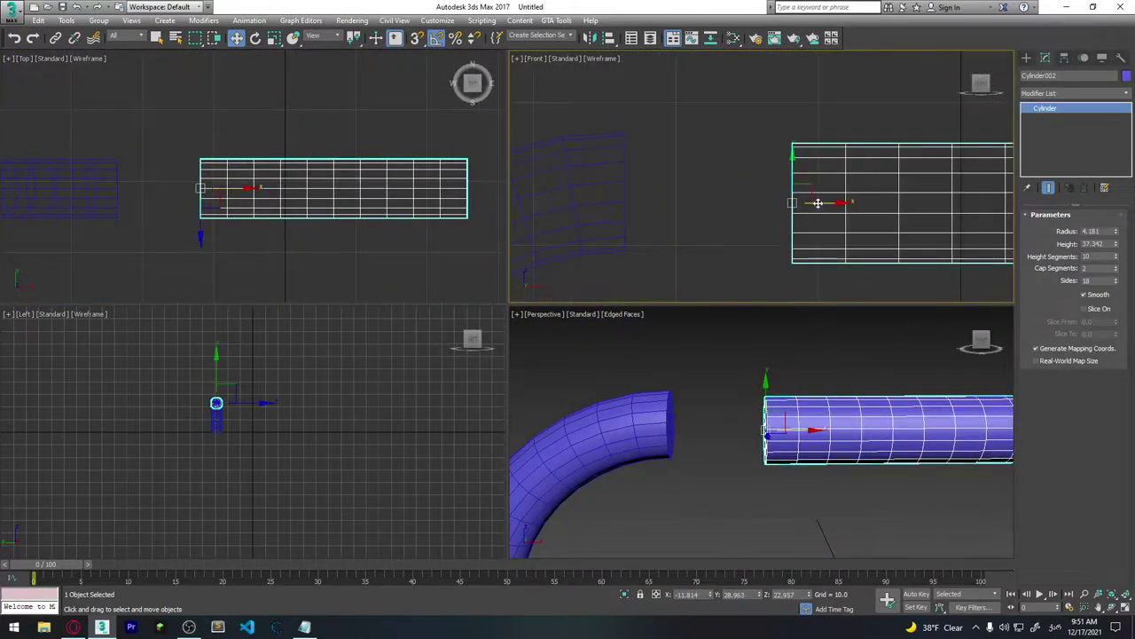
# Step: Slide the straight pipe along X so it sits beside the bend, not touching
pyautogui.moveTo(817, 203)
pyautogui.mouseDown()
pyautogui.moveTo(666, 198)
pyautogui.moveTo(624, 166)
pyautogui.mouseUp()
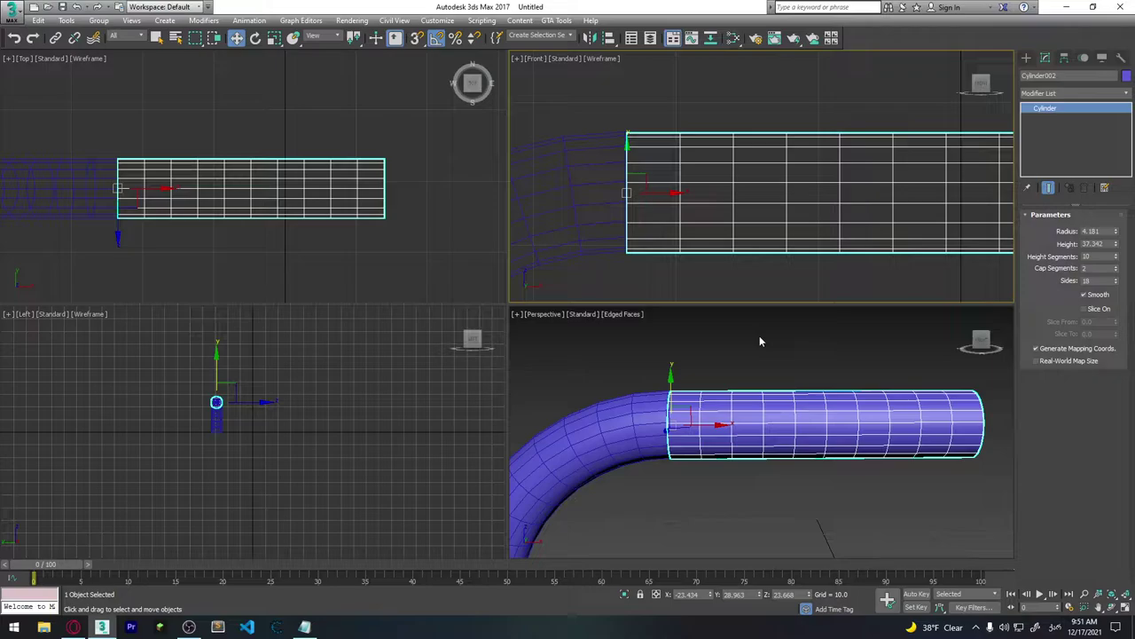
pyautogui.moveTo(753, 450); pyautogui.dragTo(790, 457)
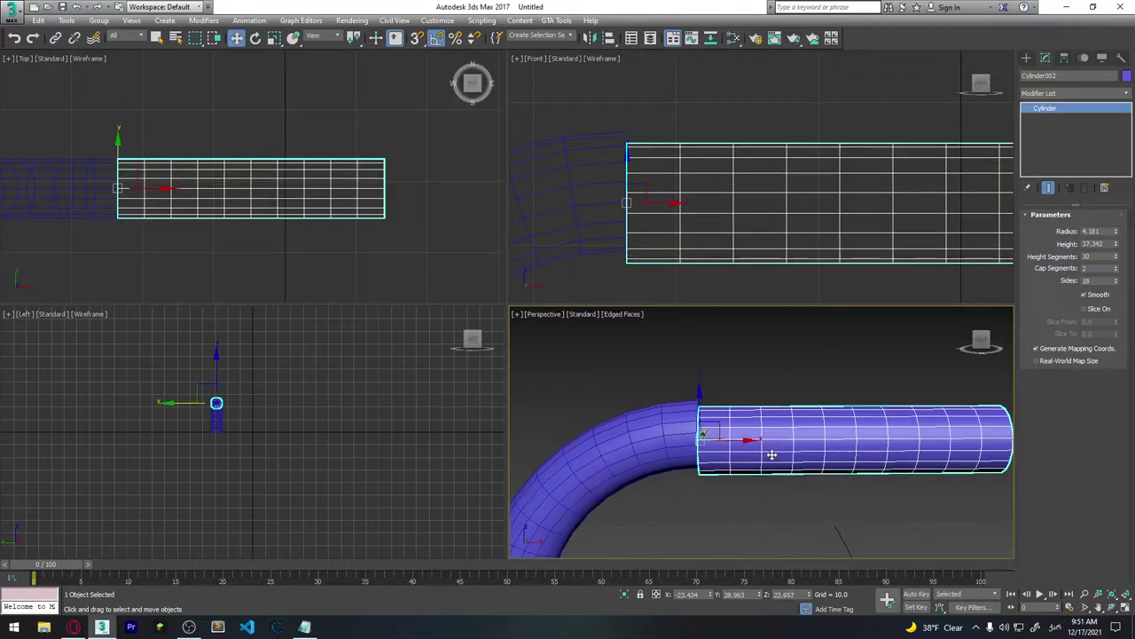
pyautogui.hotkey('ctrl', 'z')
pyautogui.scroll(-5, 793, 479)
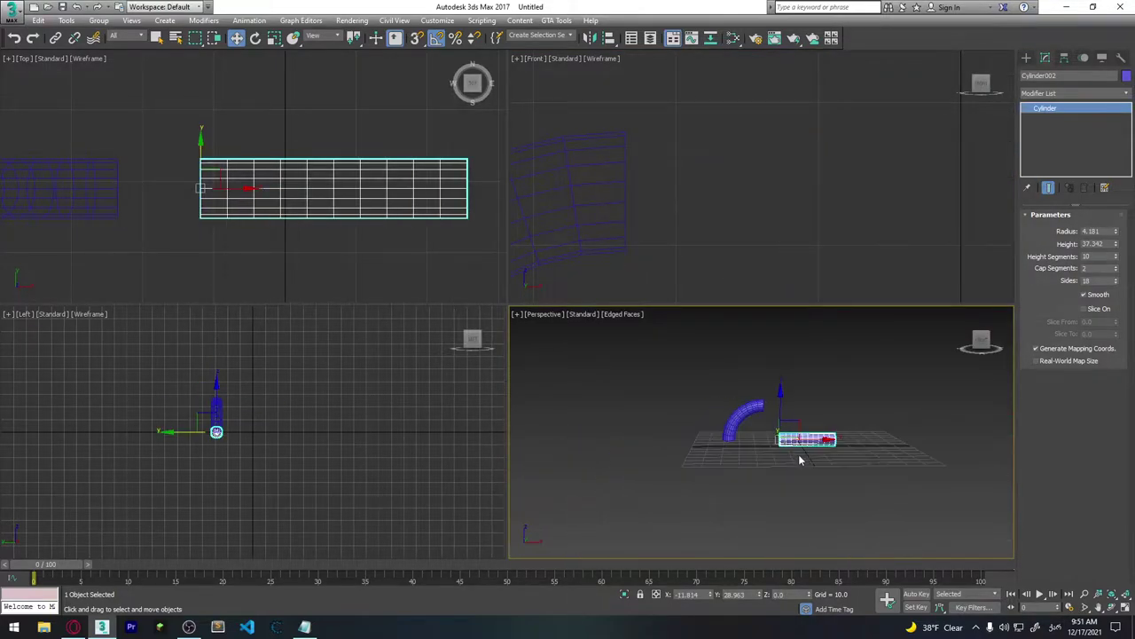
# Step: Copy the bend and straight pipe pair along Y
pyautogui.scroll(4, 723, 457)
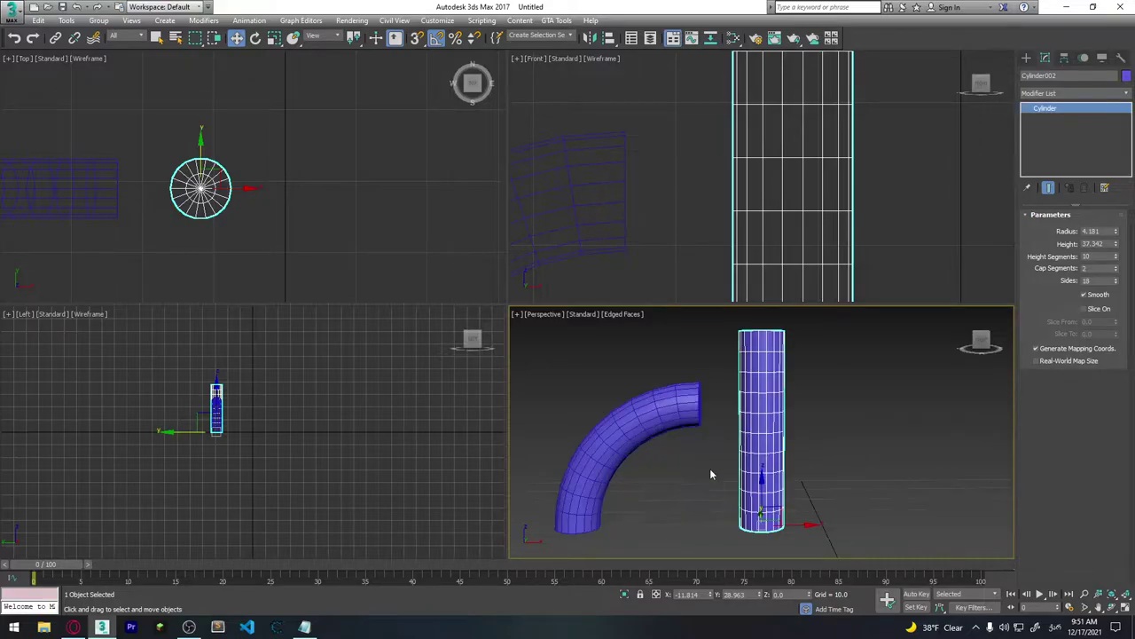
pyautogui.moveTo(709, 468)
pyautogui.keyDown('alt'); pyautogui.mouseDown(button='middle')
pyautogui.moveTo(761, 490)
pyautogui.moveTo(697, 375)
pyautogui.moveTo(745, 418)
pyautogui.moveTo(699, 452)
pyautogui.mouseUp(button='middle'); pyautogui.keyUp('alt')
pyautogui.click(618, 389)
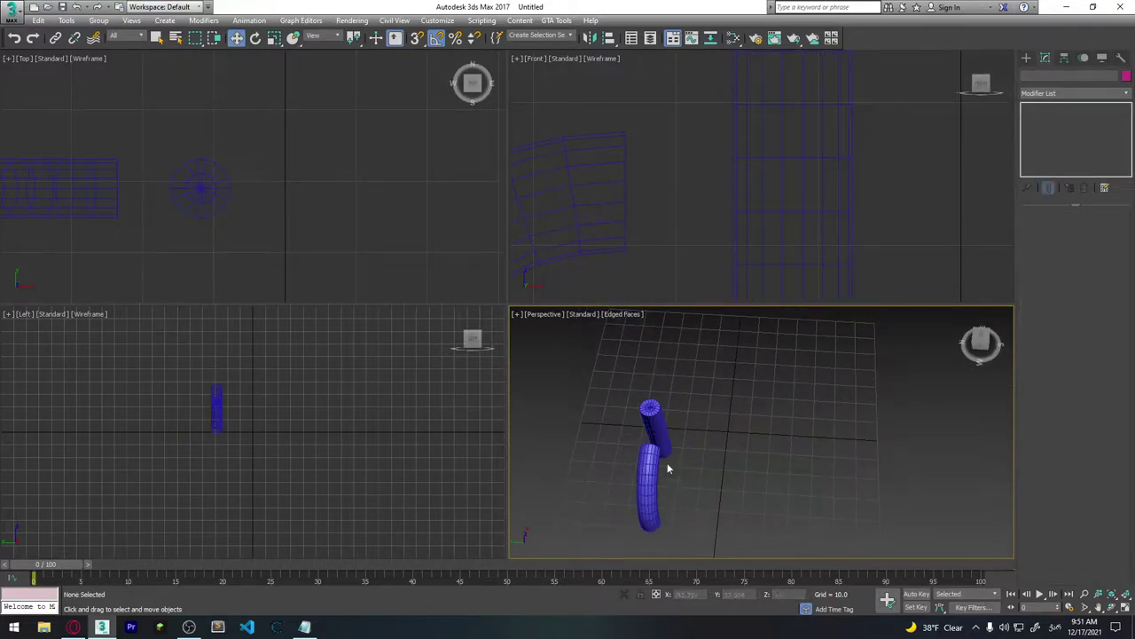
pyautogui.hotkey('ctrl', 'a')
pyautogui.moveTo(610, 455); pyautogui.dragTo(517, 452)
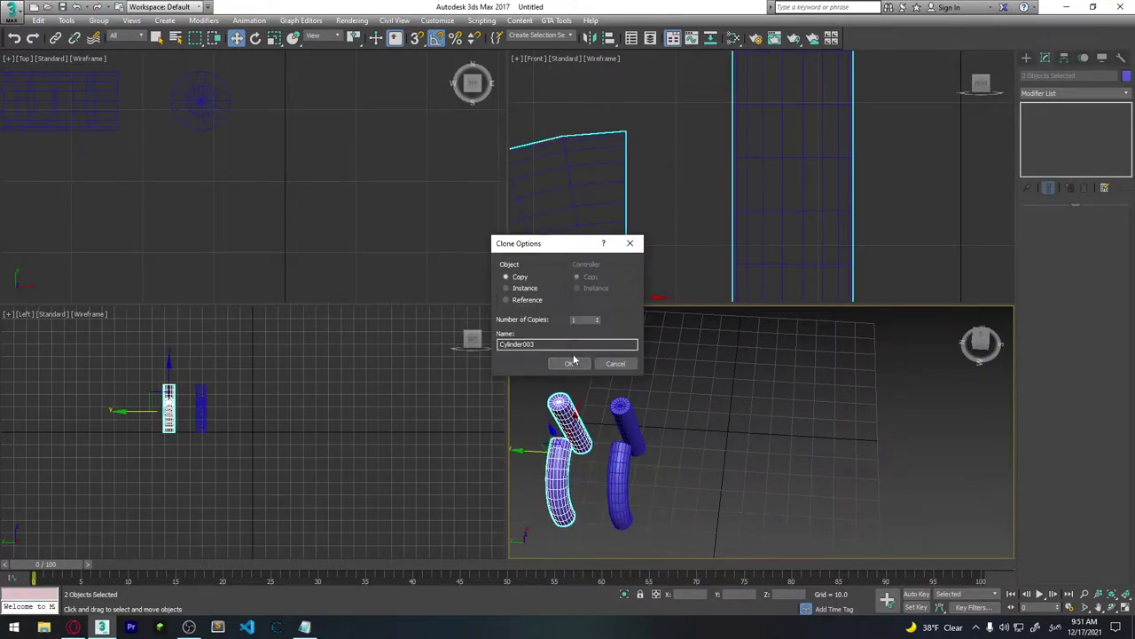
pyautogui.click(570, 363)
pyautogui.moveTo(582, 424)
pyautogui.keyDown('alt'); pyautogui.mouseDown(button='middle')
pyautogui.moveTo(715, 448)
pyautogui.moveTo(707, 389)
pyautogui.moveTo(719, 433)
pyautogui.moveTo(807, 447)
pyautogui.mouseUp(button='middle'); pyautogui.keyUp('alt')
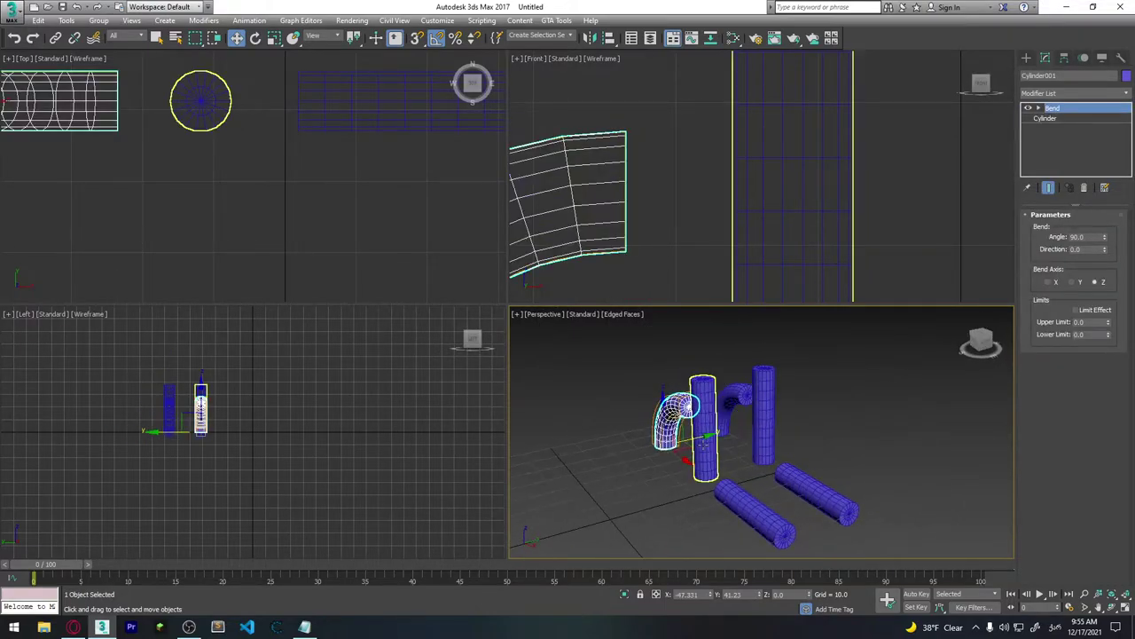
# Step: Clone one more copy of the bent pipe, making three bends in total
pyautogui.keyDown('shift'); pyautogui.moveTo(640, 449); pyautogui.dragTo(626, 448); pyautogui.keyUp('shift')
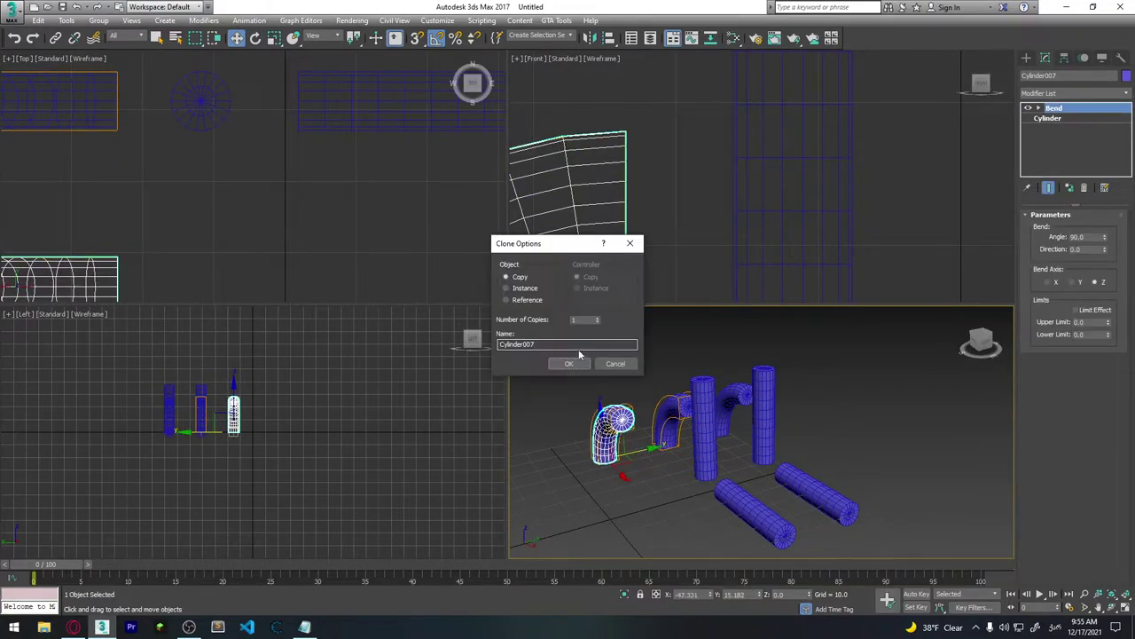
pyautogui.click(578, 362)
pyautogui.keyDown('alt'); pyautogui.moveTo(621, 417); pyautogui.dragTo(718, 451, button='middle'); pyautogui.keyUp('alt')
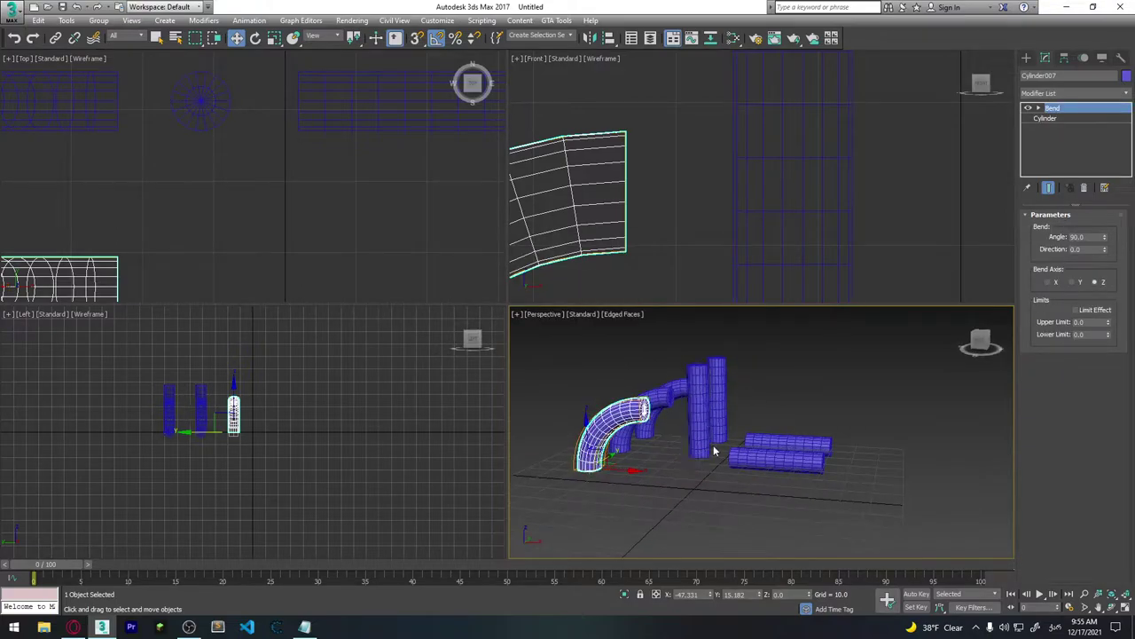
pyautogui.click(754, 453)
pyautogui.keyDown('alt'); pyautogui.moveTo(765, 447); pyautogui.dragTo(783, 464, button='middle'); pyautogui.keyUp('alt')
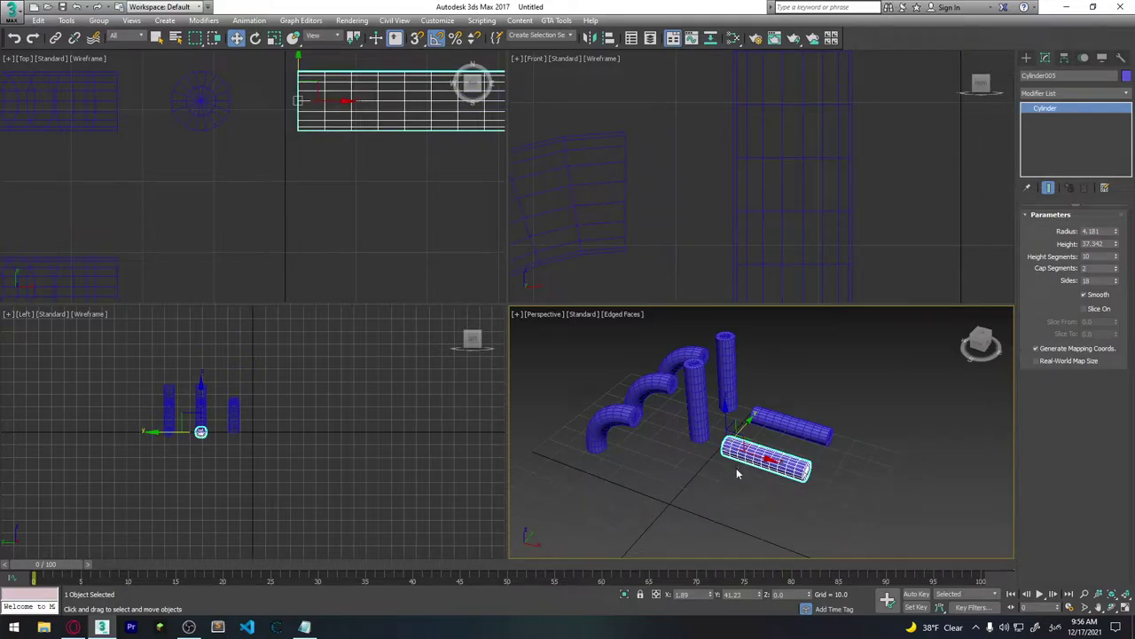
pyautogui.scroll(5, 700, 475)
pyautogui.scroll(-2, 698, 465)
pyautogui.scroll(-1, 744, 486)
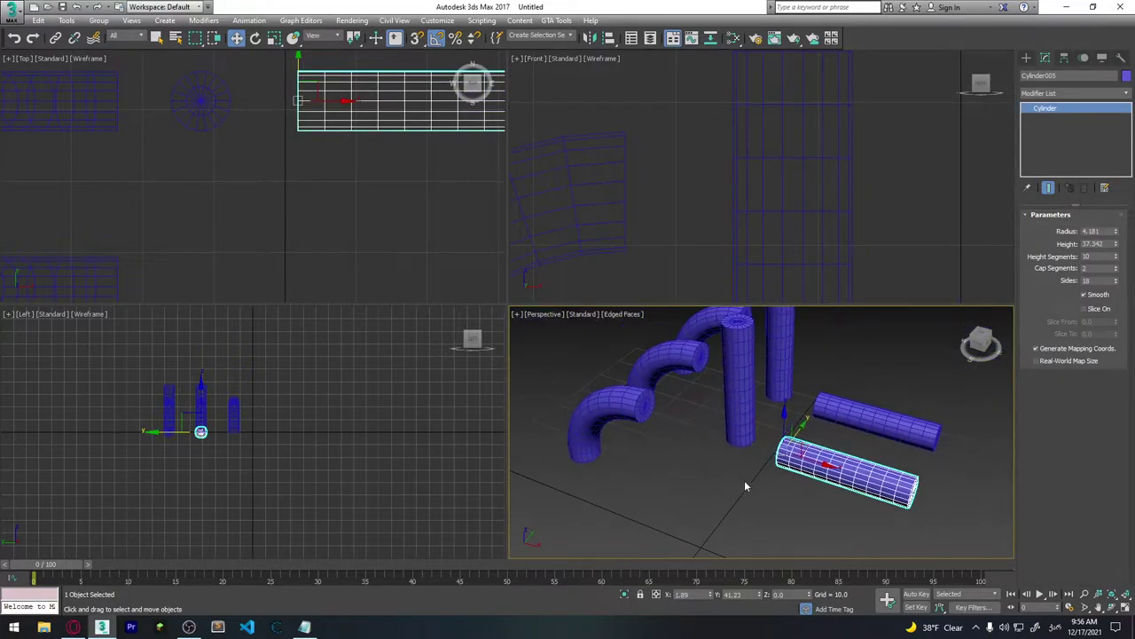
# Step: Turn on snapping and change the snap type from Grid Points to Vertex
pyautogui.click(416, 40)
pyautogui.rightClick(417, 40)
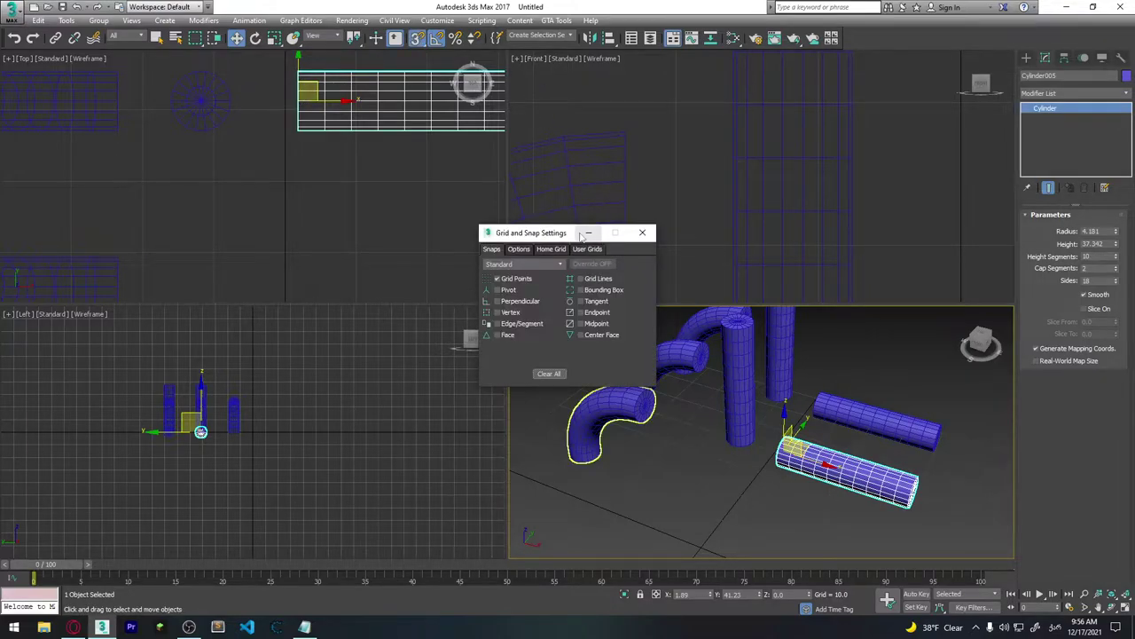
pyautogui.moveTo(532, 234); pyautogui.dragTo(410, 240)
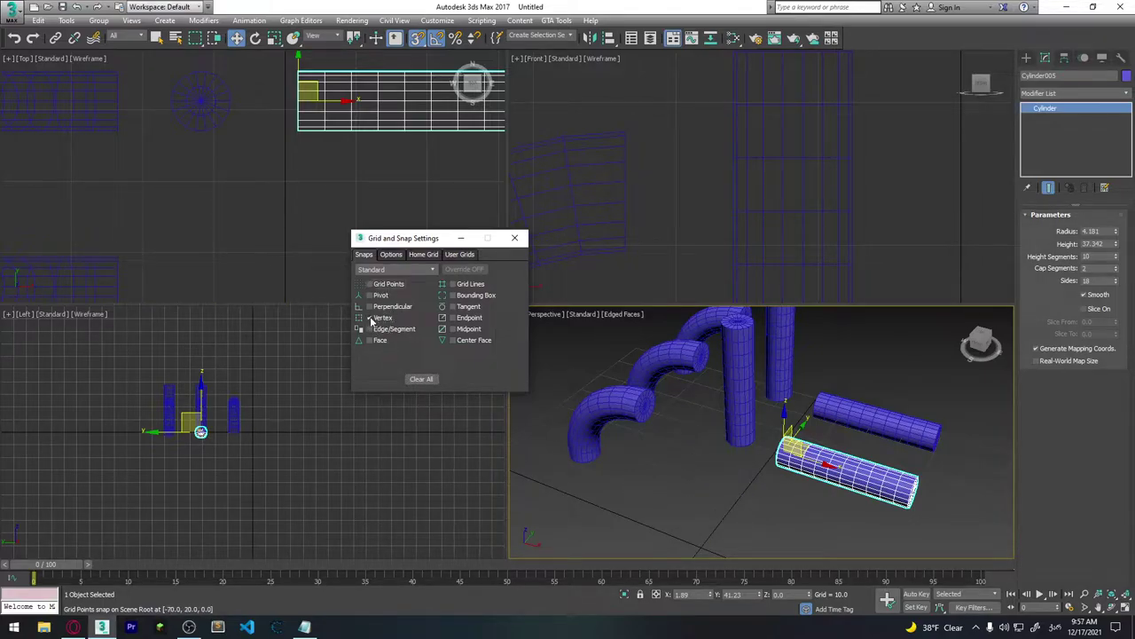
pyautogui.click(369, 318)
pyautogui.scroll(2, 649, 408)
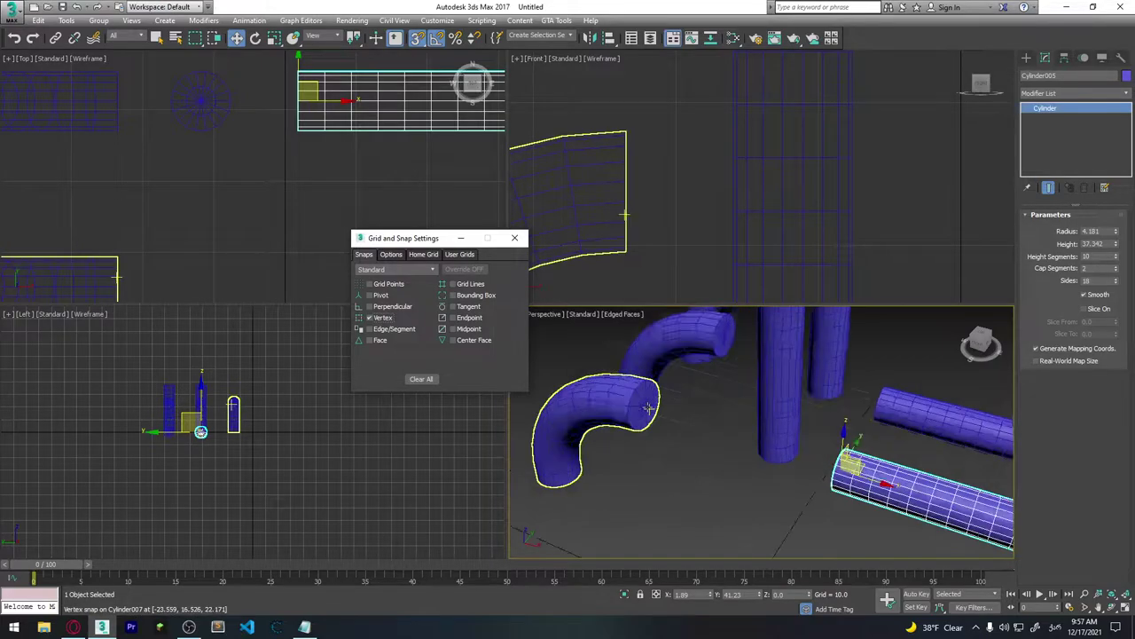
pyautogui.scroll(3, 649, 408)
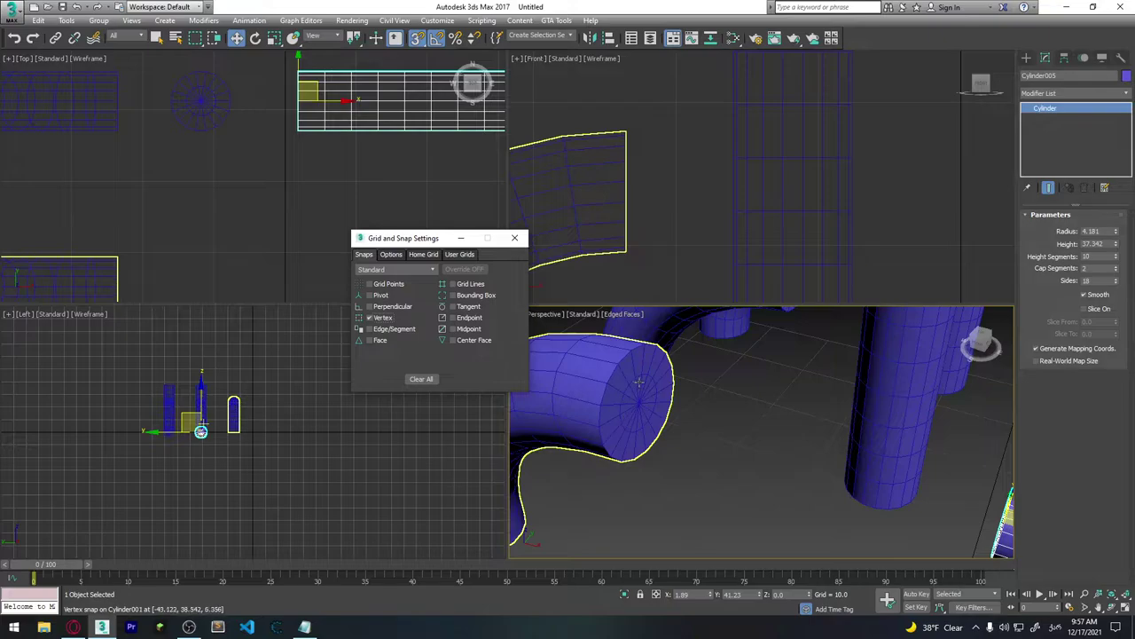
pyautogui.hotkey('shift', 'z')
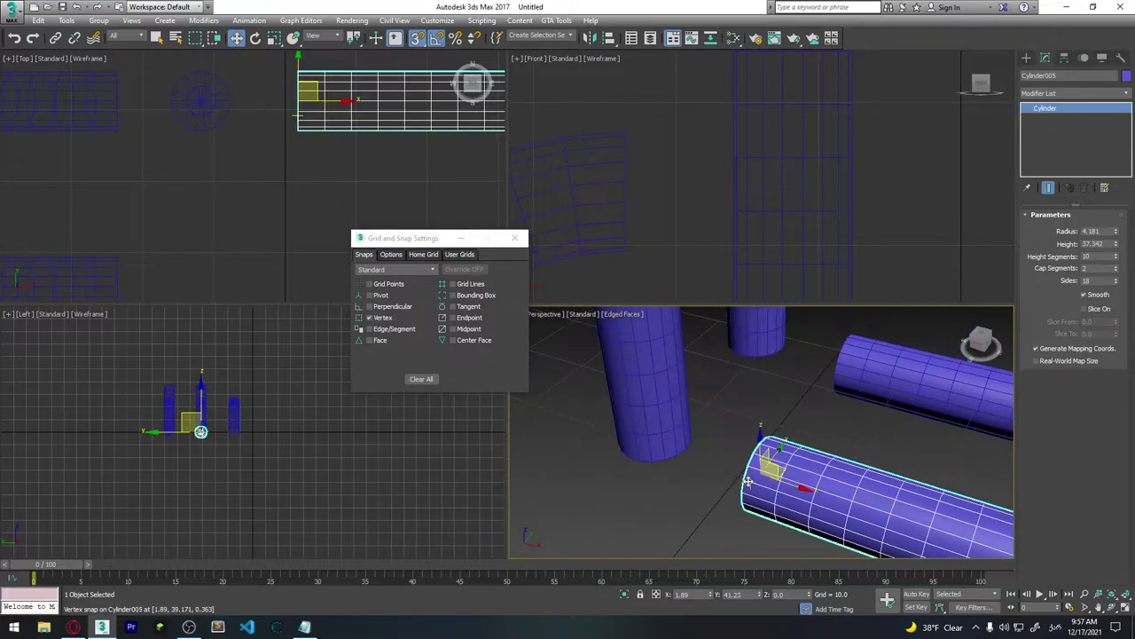
pyautogui.hotkey('shift', 'z')
pyautogui.hotkey('shift', 'z')
pyautogui.hotkey('shift', 'z')
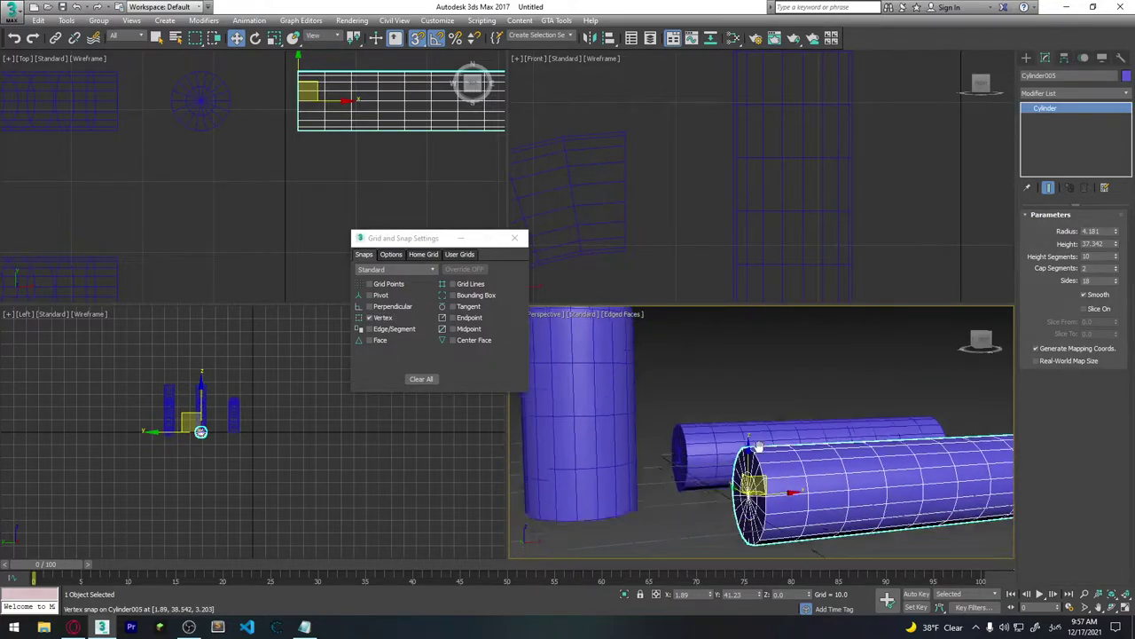
pyautogui.hotkey('shift', 'z')
pyautogui.hotkey('shift', 'z')
pyautogui.hotkey('shift', 'z')
pyautogui.hotkey('shift', 'z')
pyautogui.hotkey('shift', 'z')
pyautogui.hotkey('shift', 'z')
pyautogui.hotkey('shift', 'z')
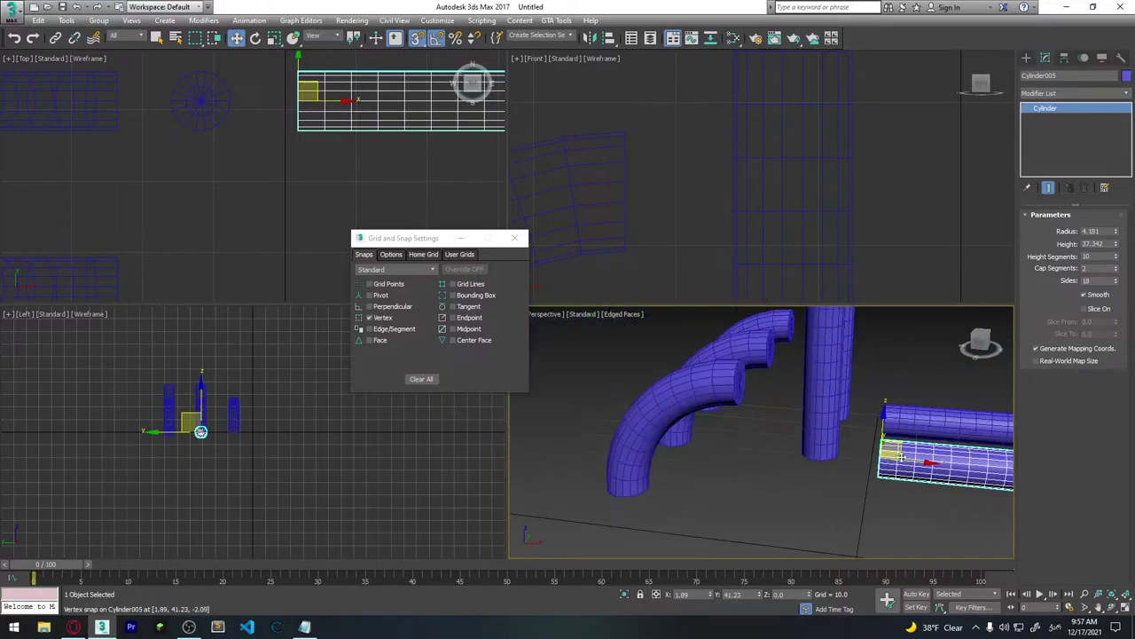
pyautogui.hotkey('shift', 'z')
pyautogui.hotkey('shift', 'z')
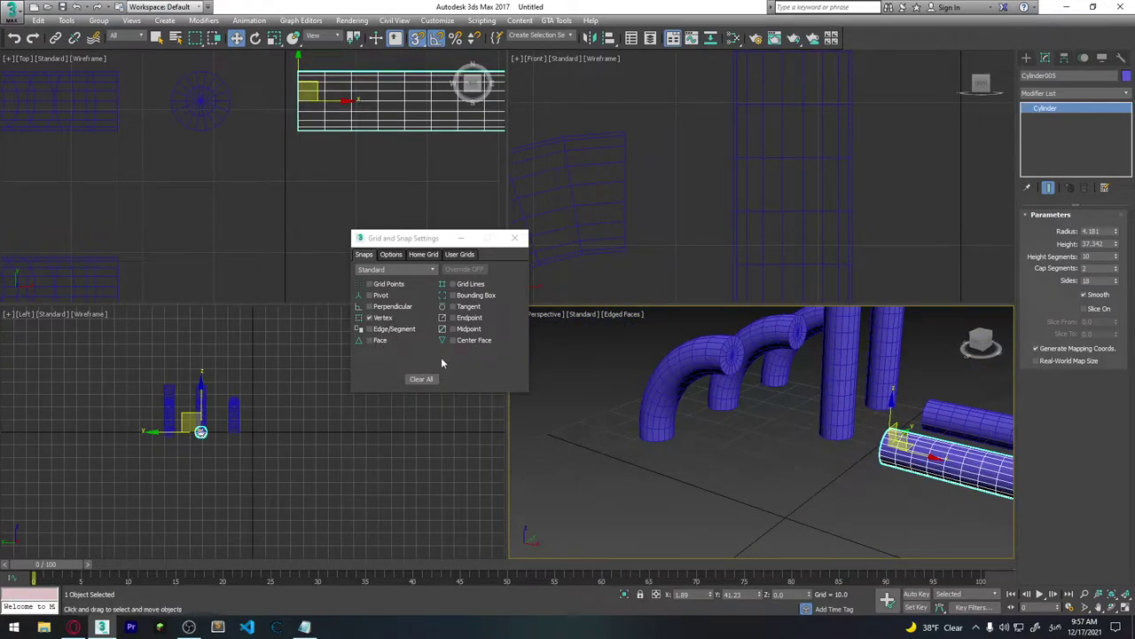
pyautogui.click(514, 238)
# Step: Switch the Perspective view to wireframe and orbit to see the pipes
pyautogui.moveTo(851, 431); pyautogui.dragTo(809, 461, button='middle')
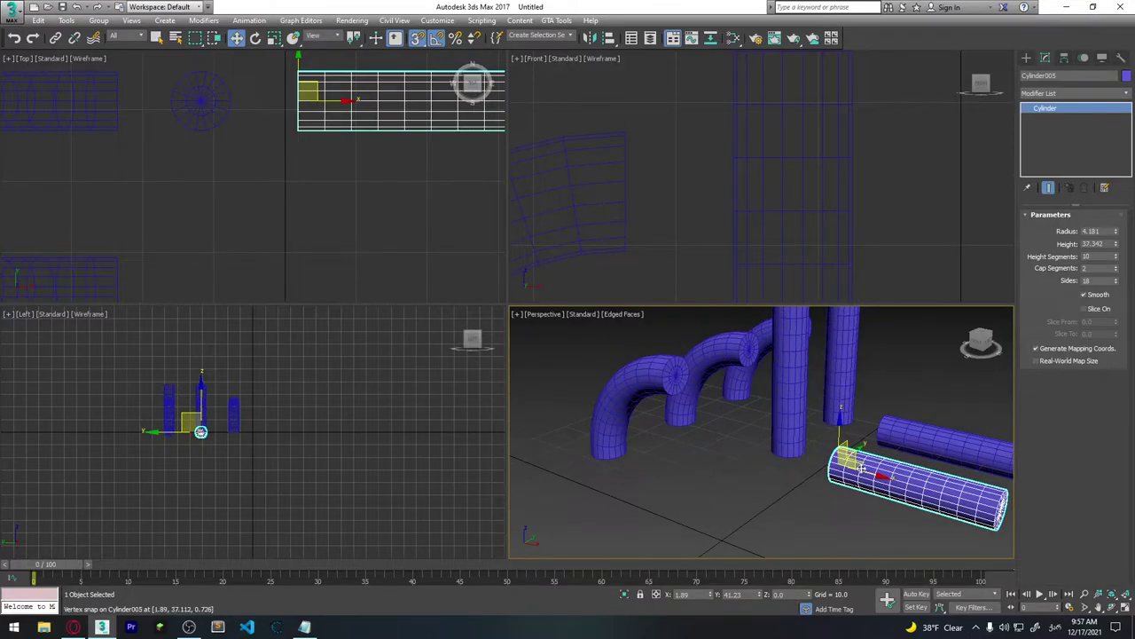
pyautogui.press('F3')
pyautogui.moveTo(780, 143); pyautogui.dragTo(821, 112, button='middle')
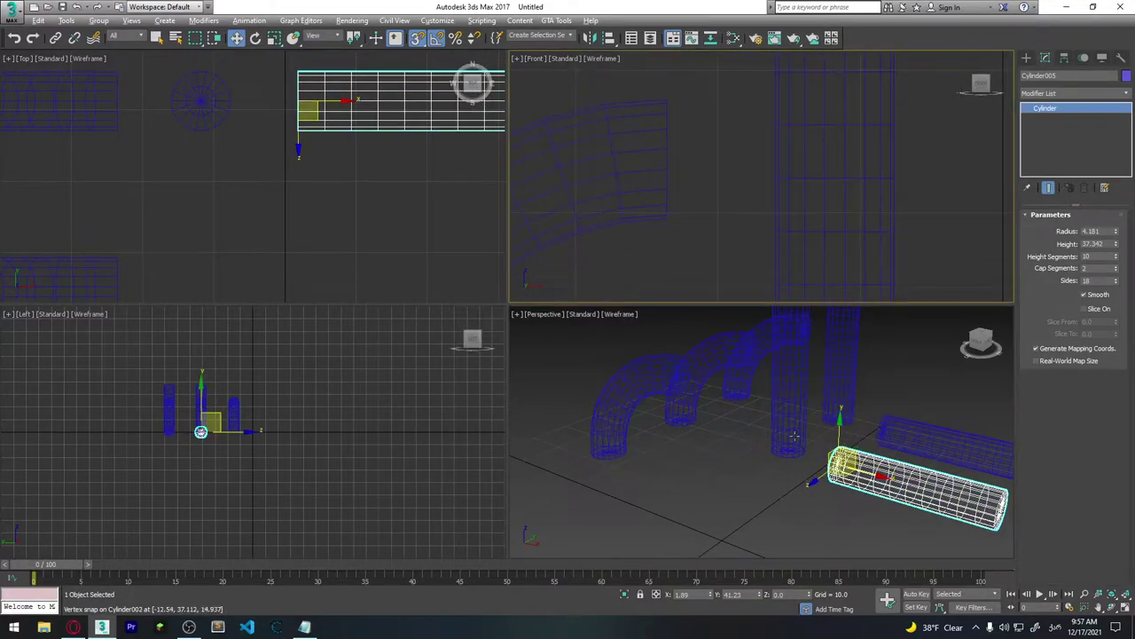
pyautogui.moveTo(798, 443)
pyautogui.keyDown('alt'); pyautogui.mouseDown(button='middle')
pyautogui.moveTo(931, 442)
pyautogui.moveTo(871, 450)
pyautogui.mouseUp(button='middle'); pyautogui.keyUp('alt')
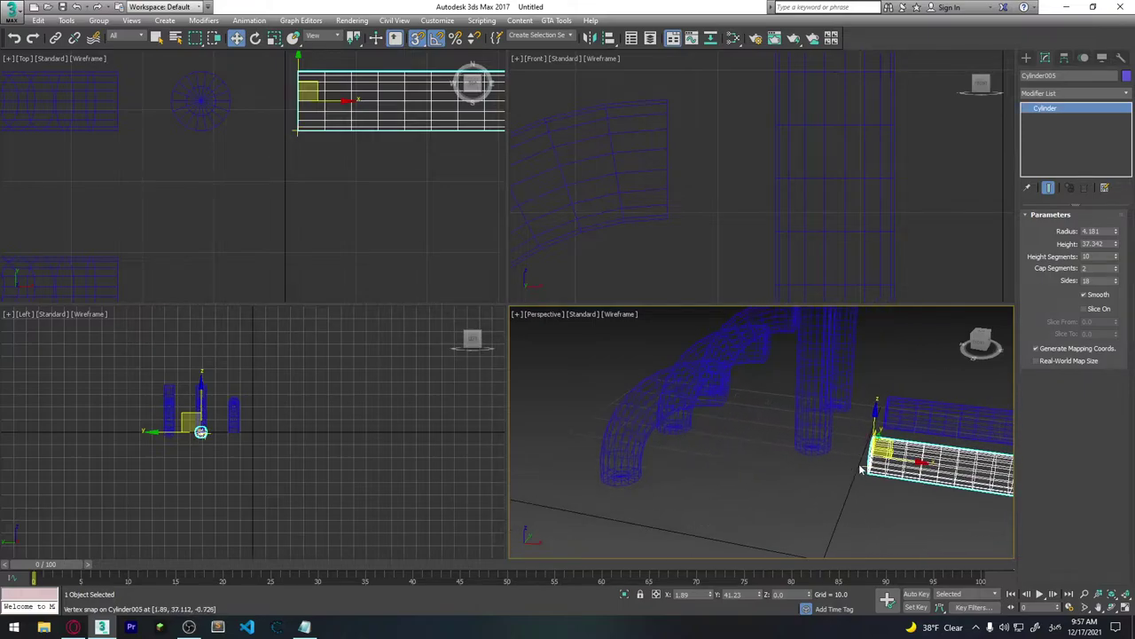
pyautogui.keyDown('alt'); pyautogui.moveTo(886, 409); pyautogui.dragTo(915, 486, button='middle'); pyautogui.keyUp('alt')
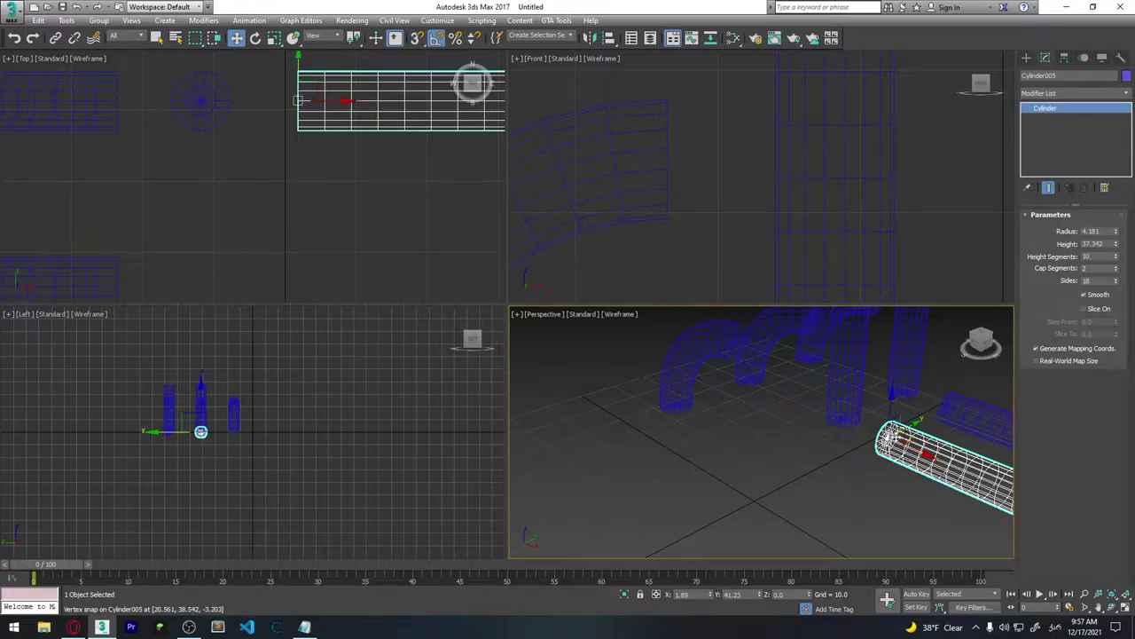
# Step: Move Cylinder005 near the bend, lift it to Z 24.219, and add the elbow to the selection
pyautogui.moveTo(911, 429)
pyautogui.mouseDown()
pyautogui.moveTo(832, 462)
pyautogui.moveTo(796, 461)
pyautogui.mouseUp()
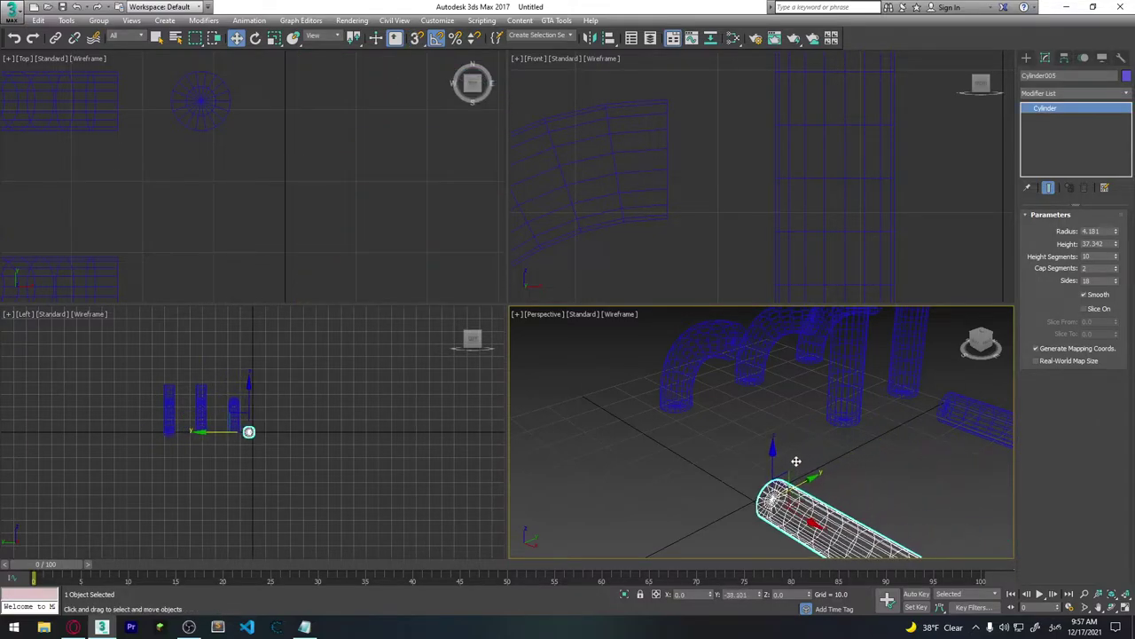
pyautogui.keyDown('alt'); pyautogui.moveTo(796, 462); pyautogui.dragTo(761, 500, button='middle'); pyautogui.keyUp('alt')
pyautogui.moveTo(740, 494); pyautogui.dragTo(710, 362)
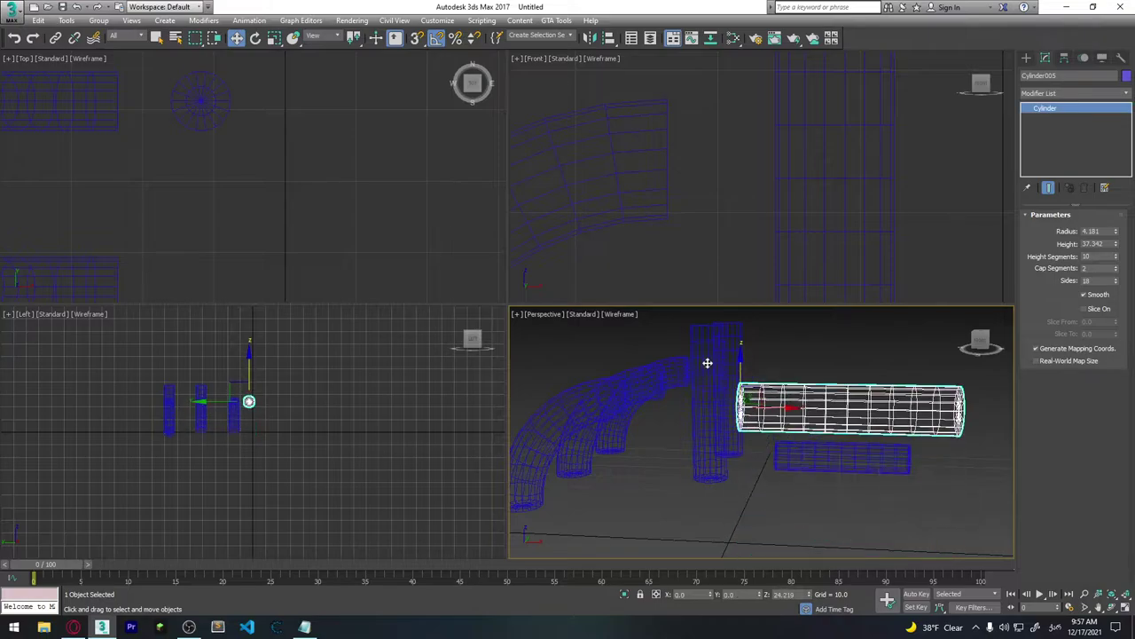
pyautogui.moveTo(710, 362)
pyautogui.keyDown('alt'); pyautogui.mouseDown(button='middle')
pyautogui.moveTo(689, 405)
pyautogui.moveTo(732, 414)
pyautogui.mouseUp(button='middle'); pyautogui.keyUp('alt')
pyautogui.keyDown('ctrl'); pyautogui.click(685, 373); pyautogui.keyUp('ctrl')
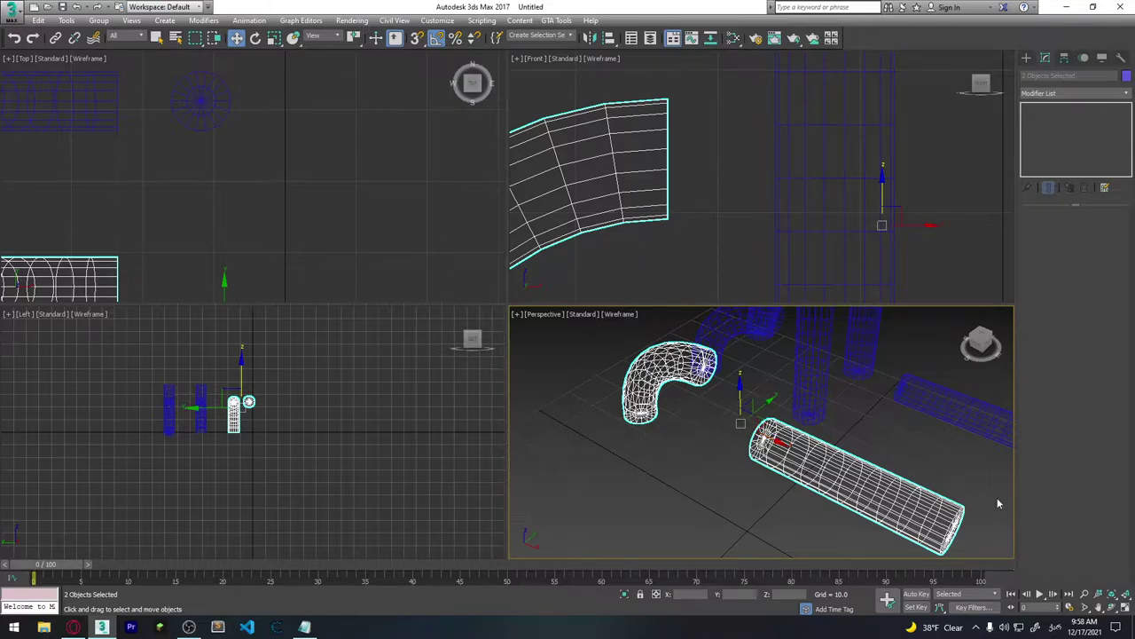
# Step: Isolate the elbow and straight pipe, enable vertex snapping, and deselect both
pyautogui.rightClick(804, 458)
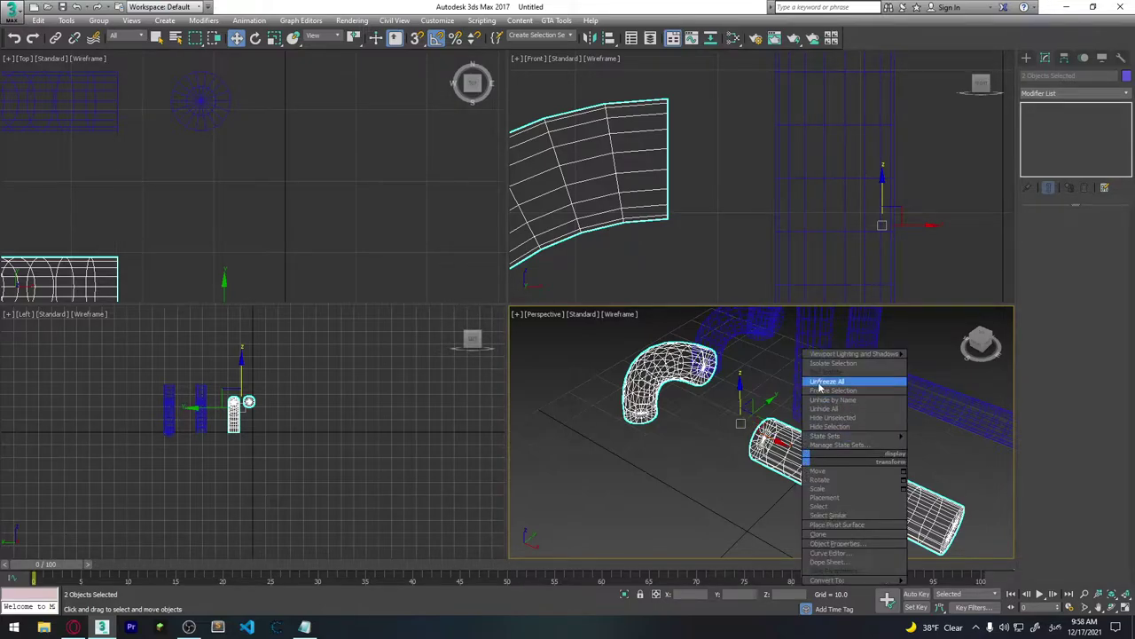
pyautogui.moveTo(852, 354)
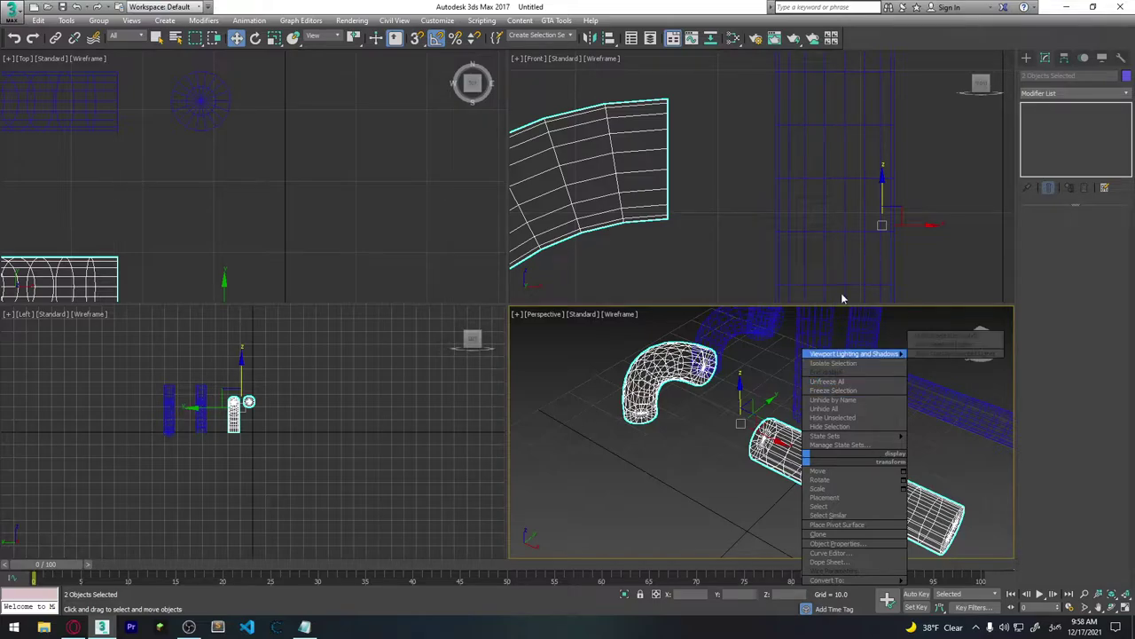
pyautogui.rightClick(712, 203)
pyautogui.hotkey('alt', 'q')
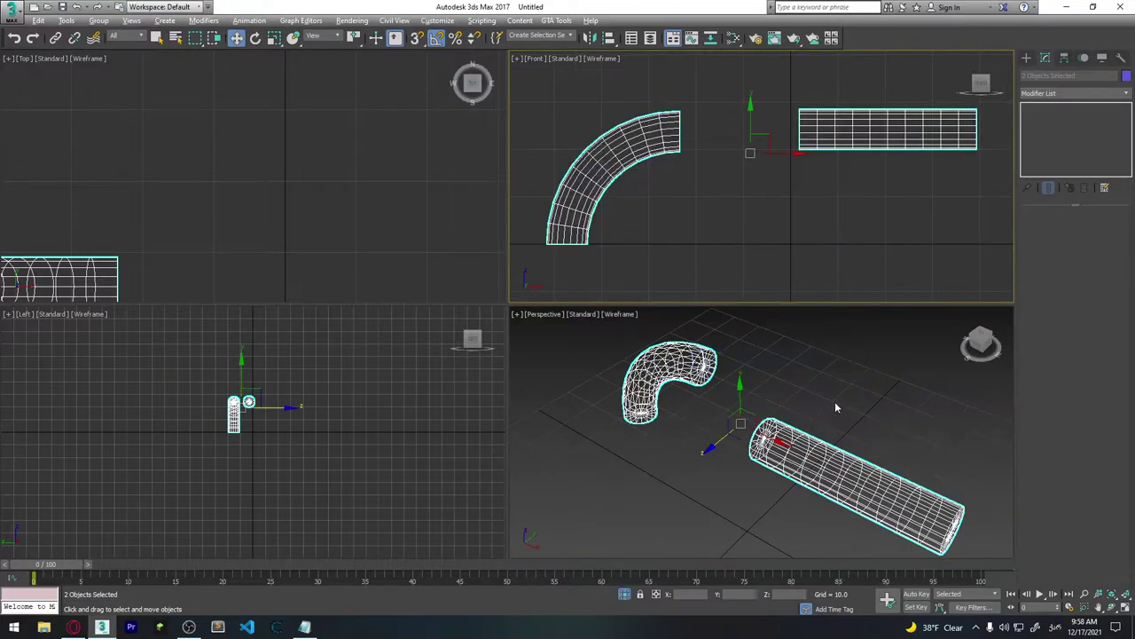
pyautogui.keyDown('alt'); pyautogui.moveTo(742, 485); pyautogui.dragTo(858, 464, button='middle'); pyautogui.keyUp('alt')
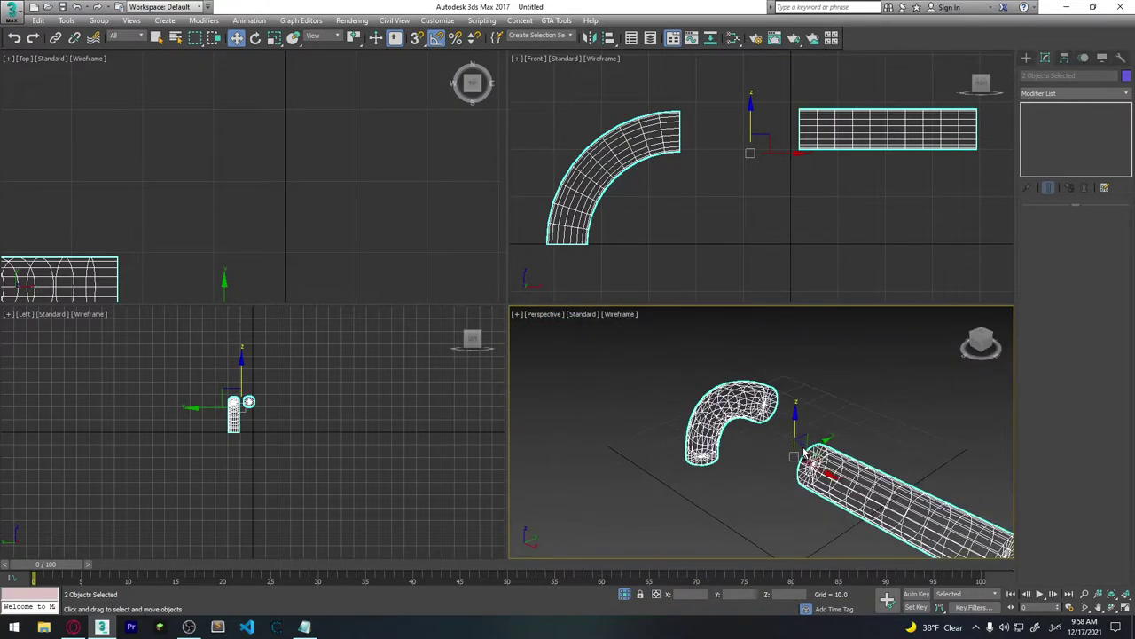
pyautogui.keyDown('alt'); pyautogui.moveTo(859, 465); pyautogui.dragTo(828, 465, button='middle'); pyautogui.keyUp('alt')
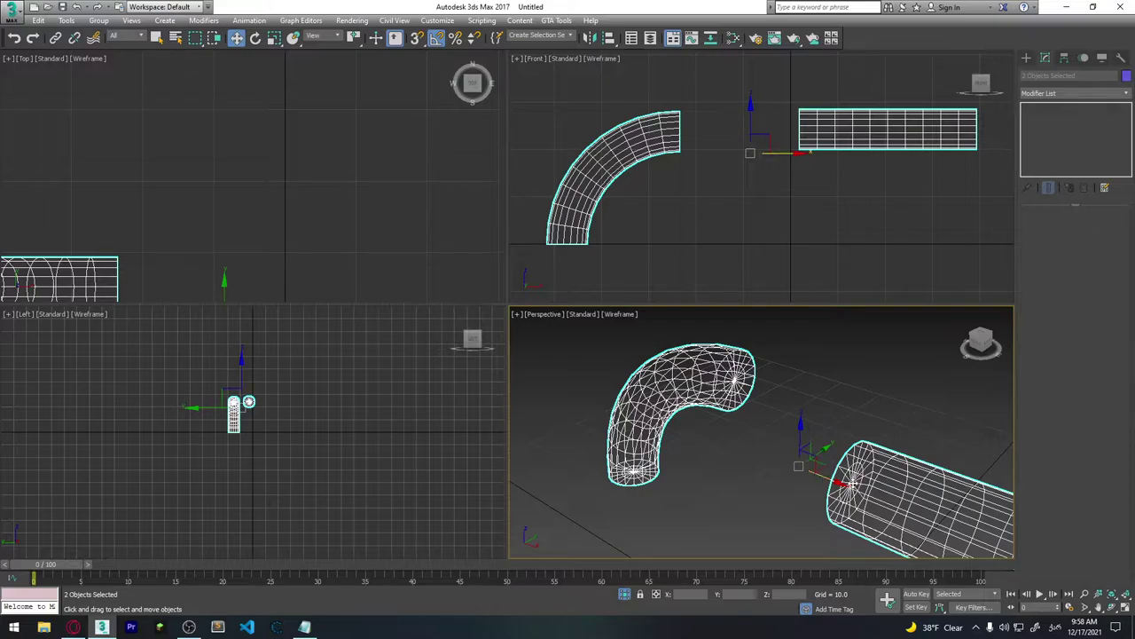
pyautogui.press('s')
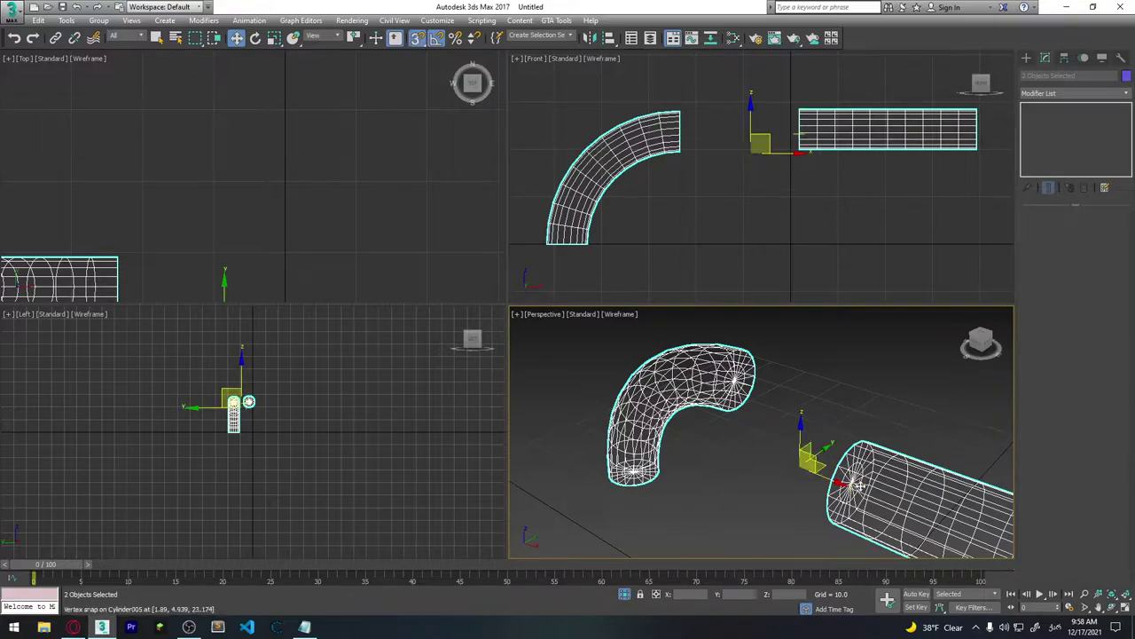
pyautogui.click(866, 377)
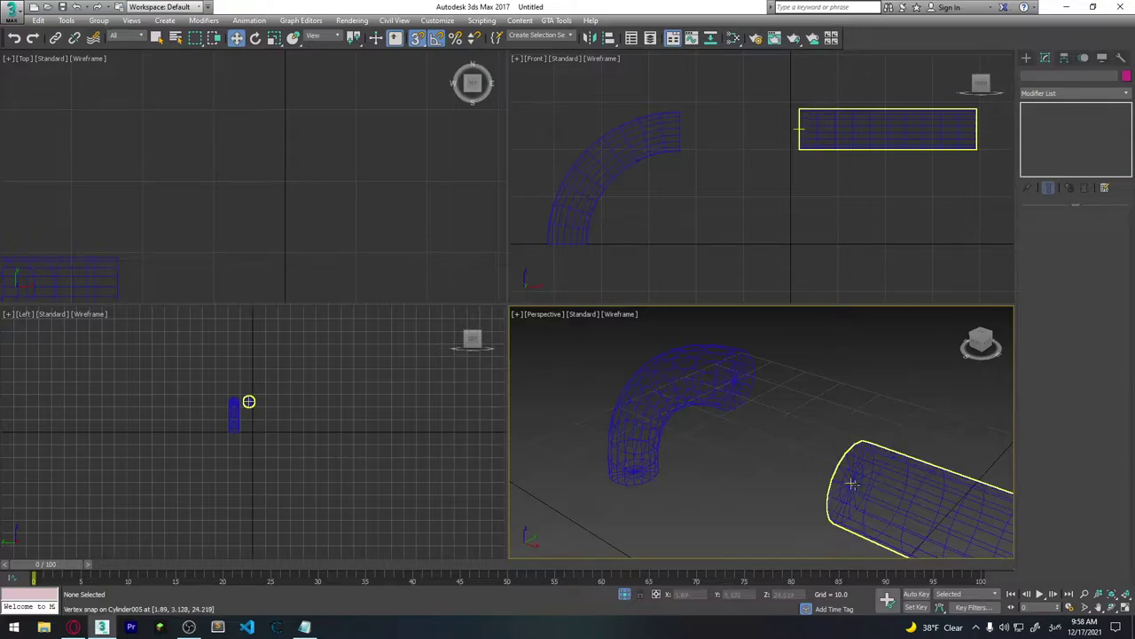
# Step: In the maximized Perspective view, snap the straight pipe's end vertex onto the bend's open end
pyautogui.scroll(3, 851, 484)
pyautogui.scroll(2, 850, 474)
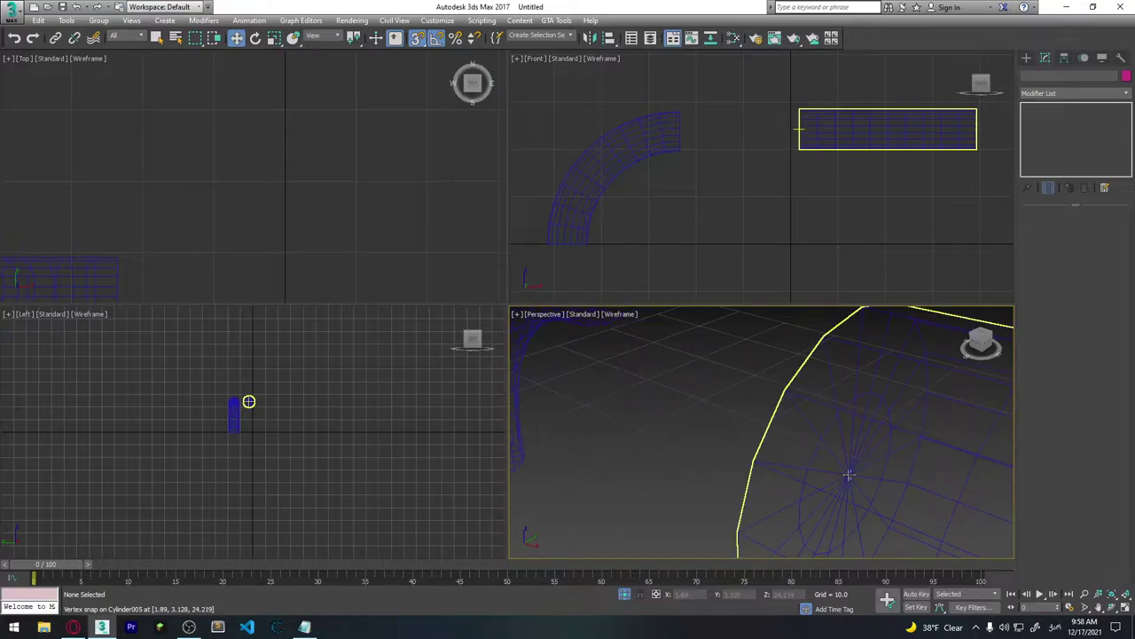
pyautogui.scroll(-2, 855, 514)
pyautogui.scroll(-3, 855, 514)
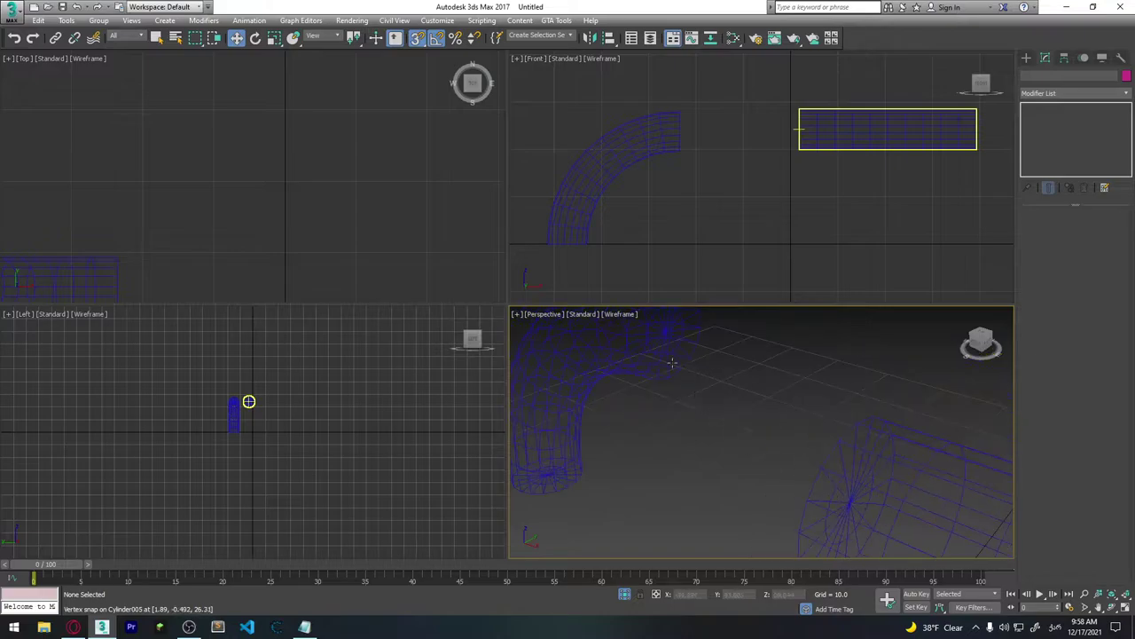
pyautogui.moveTo(661, 416); pyautogui.dragTo(681, 420, button='middle')
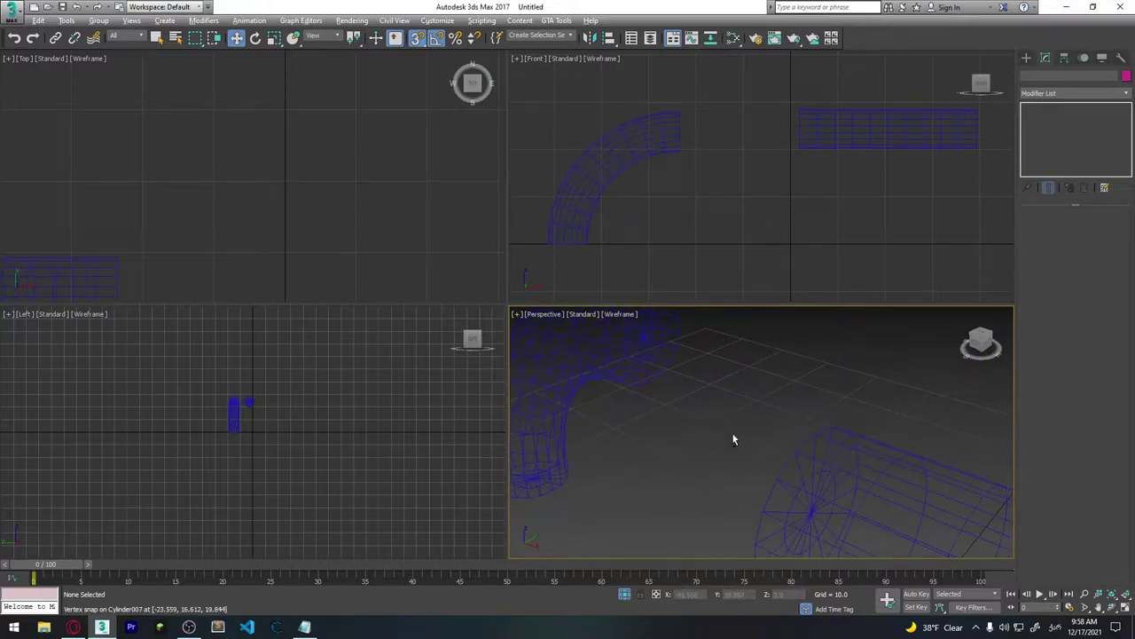
pyautogui.hotkey('alt', 'w')
pyautogui.scroll(-3, 657, 385)
pyautogui.scroll(-2, 660, 416)
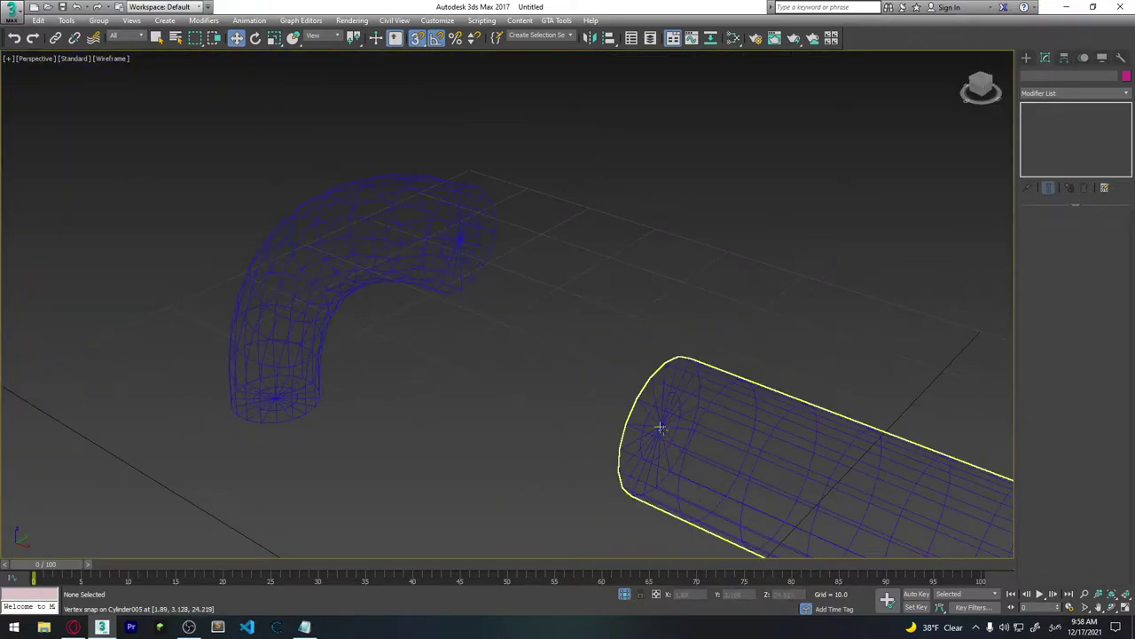
pyautogui.moveTo(660, 426)
pyautogui.mouseDown()
pyautogui.moveTo(477, 249)
pyautogui.moveTo(457, 254)
pyautogui.moveTo(462, 242)
pyautogui.mouseUp()
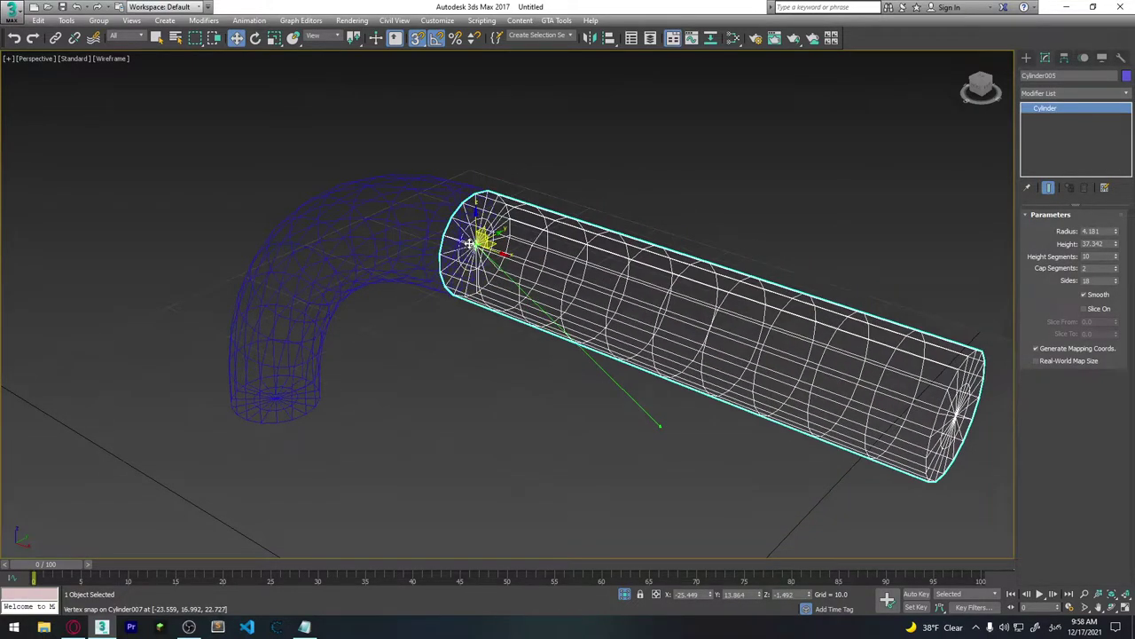
pyautogui.moveTo(461, 241); pyautogui.dragTo(460, 240)
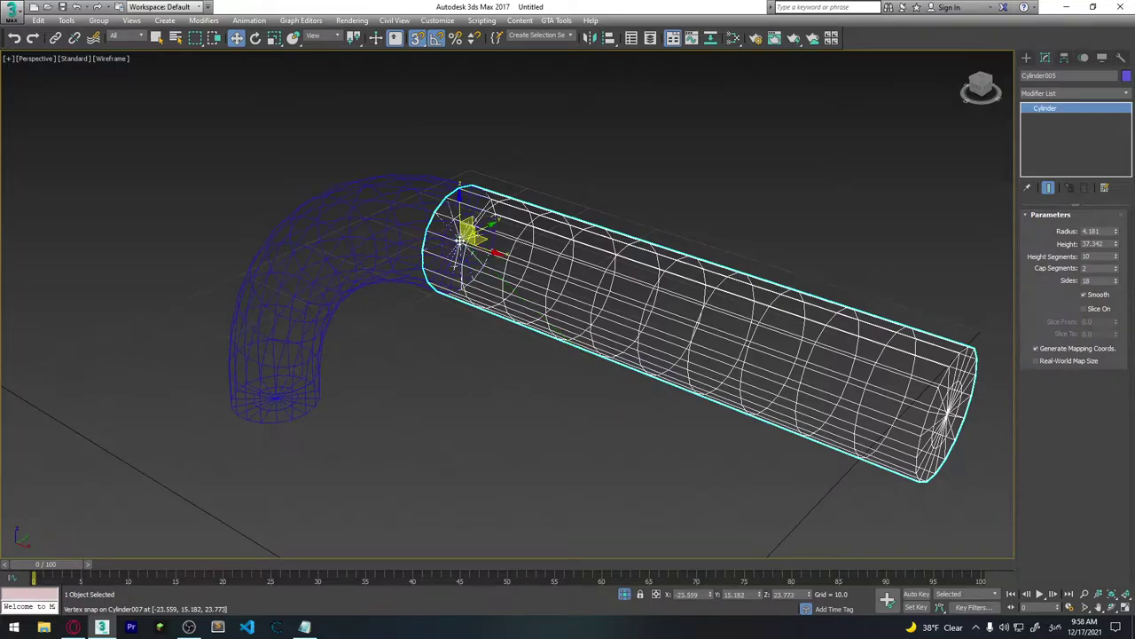
# Step: Return to edged-faces shading, turn snapping off, and make the straight pipe see-through to inspect the joint
pyautogui.moveTo(486, 324)
pyautogui.keyDown('alt'); pyautogui.mouseDown(button='middle')
pyautogui.moveTo(514, 282)
pyautogui.moveTo(489, 376)
pyautogui.moveTo(526, 263)
pyautogui.moveTo(482, 331)
pyautogui.moveTo(481, 291)
pyautogui.moveTo(482, 353)
pyautogui.mouseUp(button='middle'); pyautogui.keyUp('alt')
pyautogui.press('F3')
pyautogui.click(526, 264)
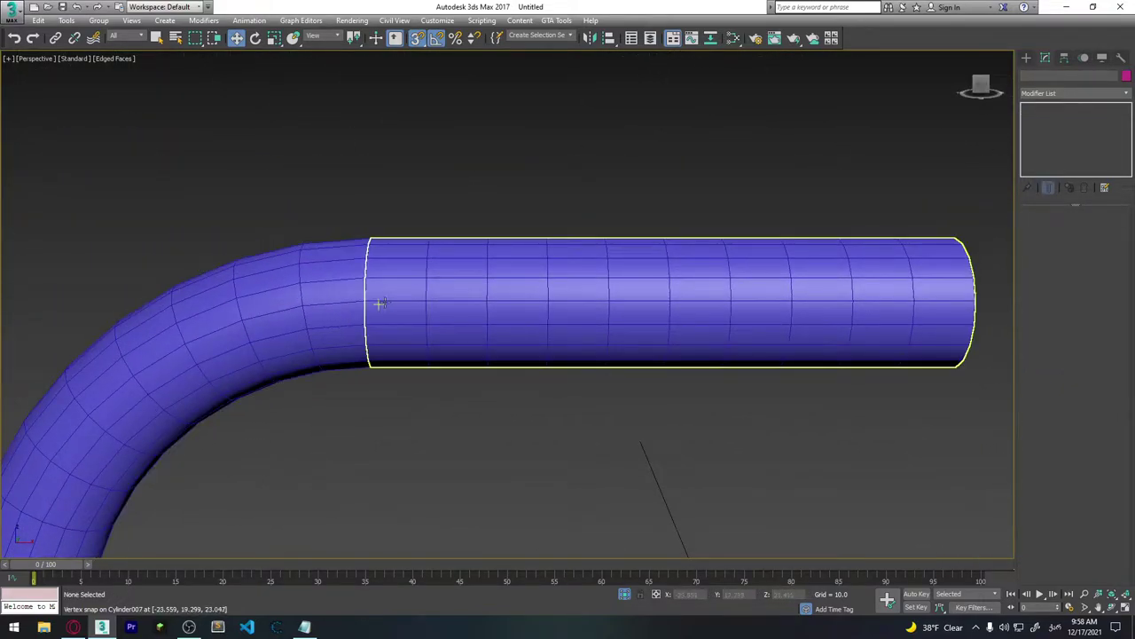
pyautogui.keyDown('alt'); pyautogui.moveTo(380, 305); pyautogui.dragTo(394, 317, button='middle'); pyautogui.keyUp('alt')
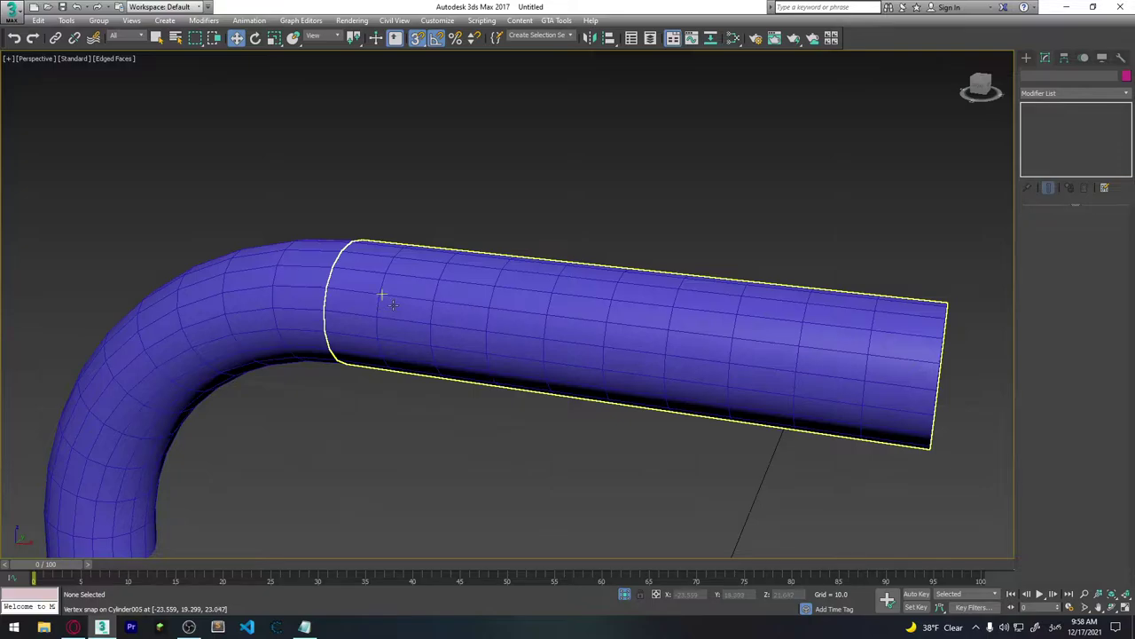
pyautogui.moveTo(392, 306)
pyautogui.keyDown('alt'); pyautogui.mouseDown(button='middle')
pyautogui.moveTo(420, 301)
pyautogui.moveTo(448, 271)
pyautogui.mouseUp(button='middle'); pyautogui.keyUp('alt')
pyautogui.click(454, 268)
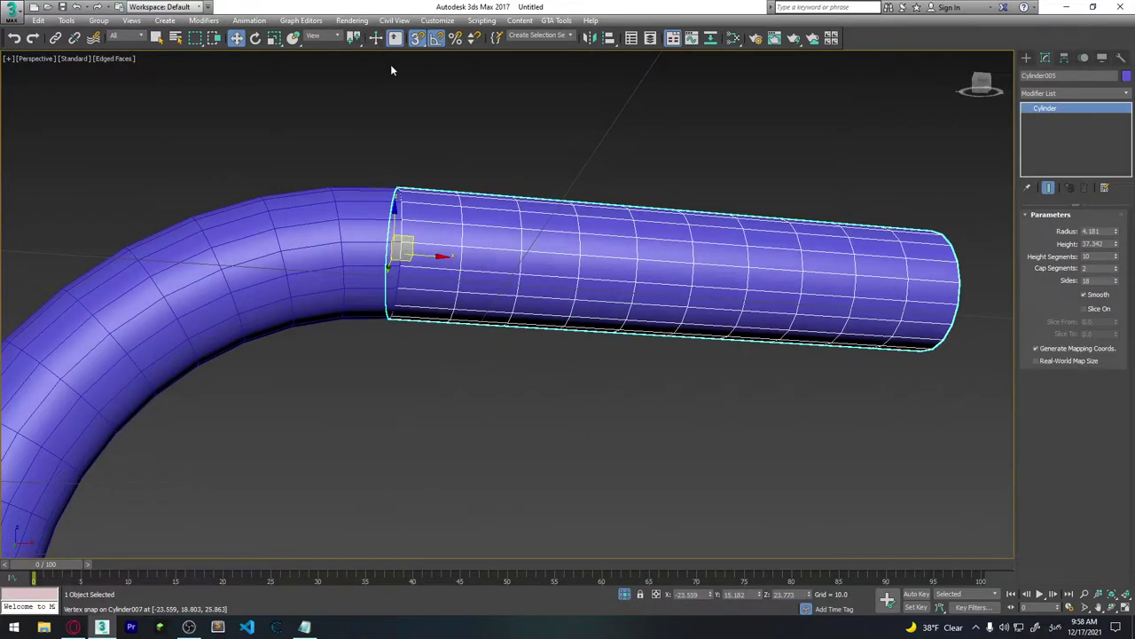
pyautogui.press('s')
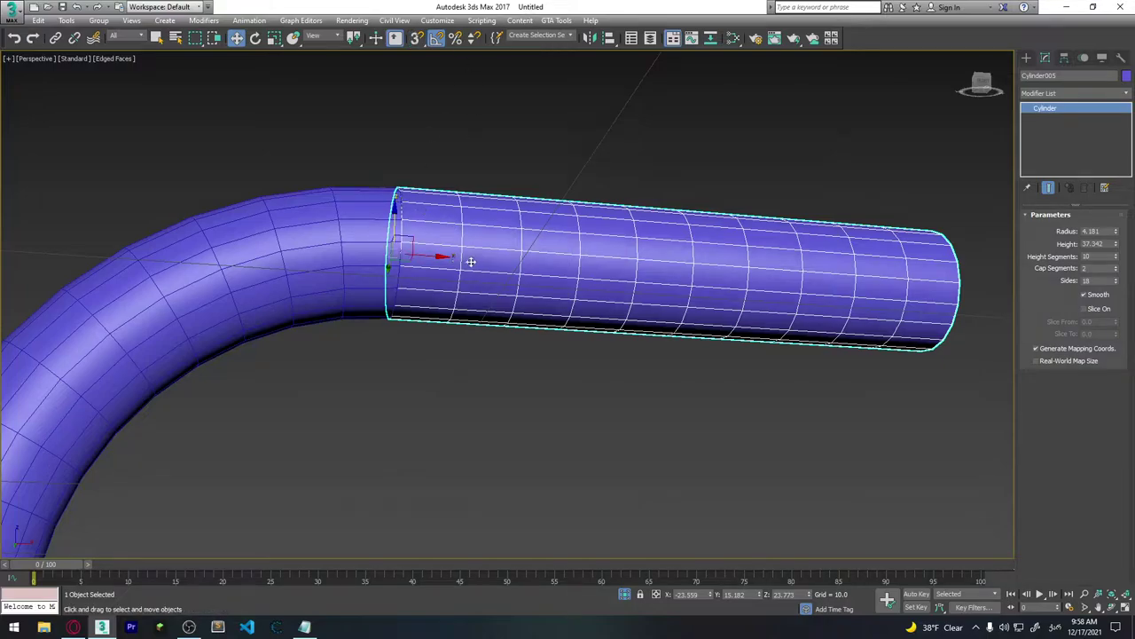
pyautogui.hotkey('alt', 'x')
pyautogui.keyDown('alt'); pyautogui.moveTo(477, 260); pyautogui.dragTo(515, 356, button='middle'); pyautogui.keyUp('alt')
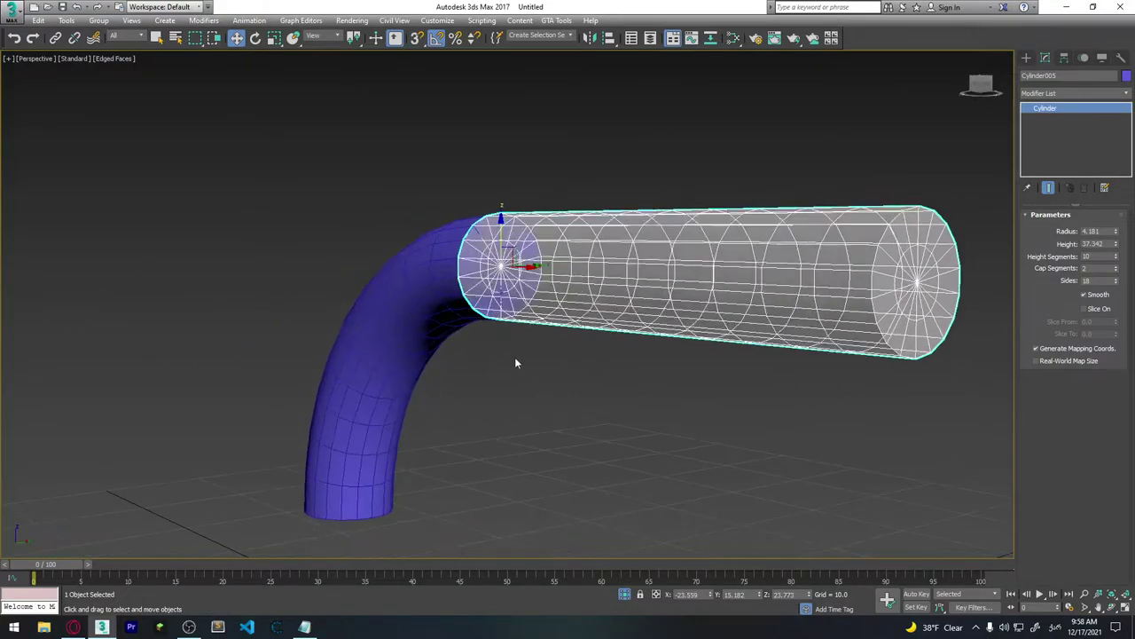
pyautogui.click(486, 281)
pyautogui.scroll(5, 486, 281)
pyautogui.moveTo(486, 281)
pyautogui.keyDown('alt'); pyautogui.mouseDown(button='middle')
pyautogui.moveTo(489, 305)
pyautogui.moveTo(507, 292)
pyautogui.moveTo(525, 310)
pyautogui.mouseUp(button='middle'); pyautogui.keyUp('alt')
pyautogui.scroll(-5, 507, 292)
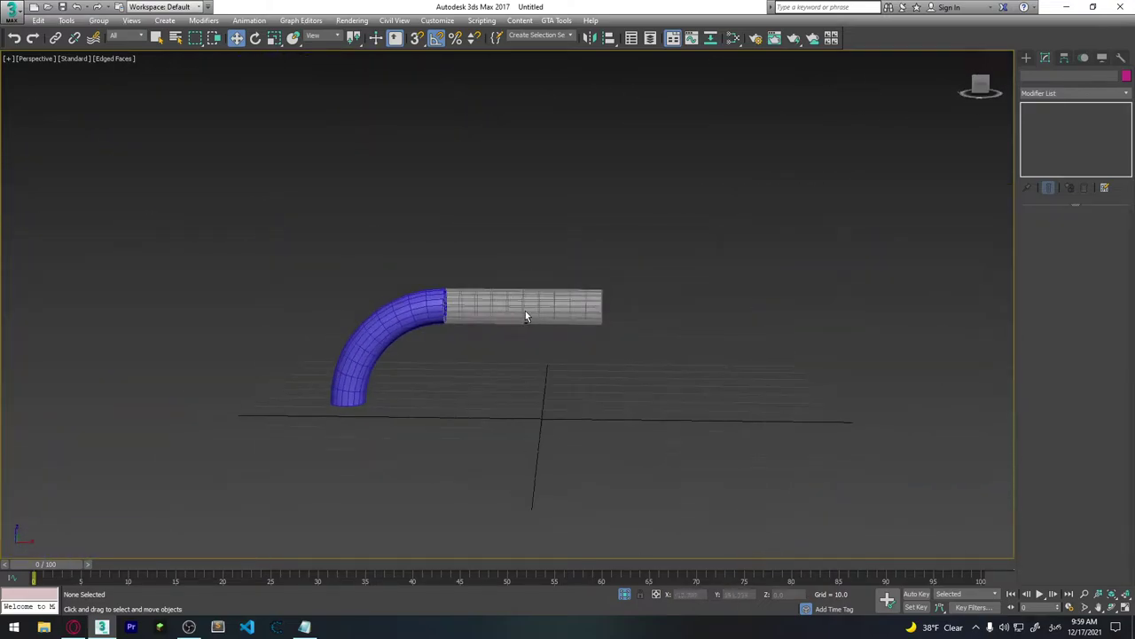
# Step: End isolation so every pipe and bend is visible again
pyautogui.click(534, 315)
pyautogui.click(538, 355)
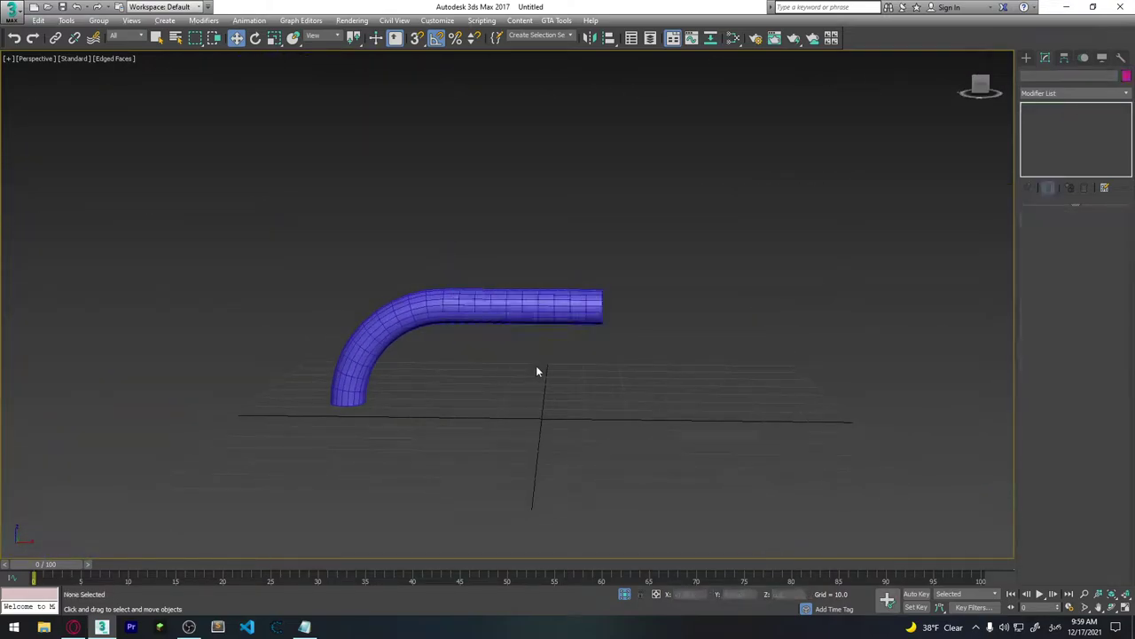
pyautogui.rightClick(589, 351)
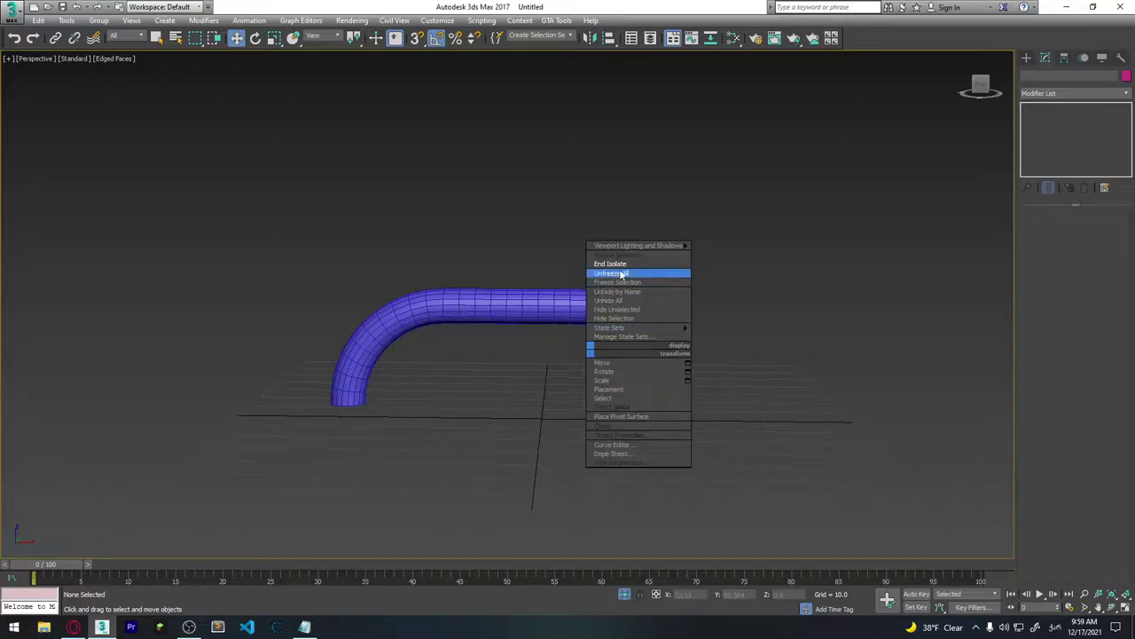
pyautogui.click(618, 269)
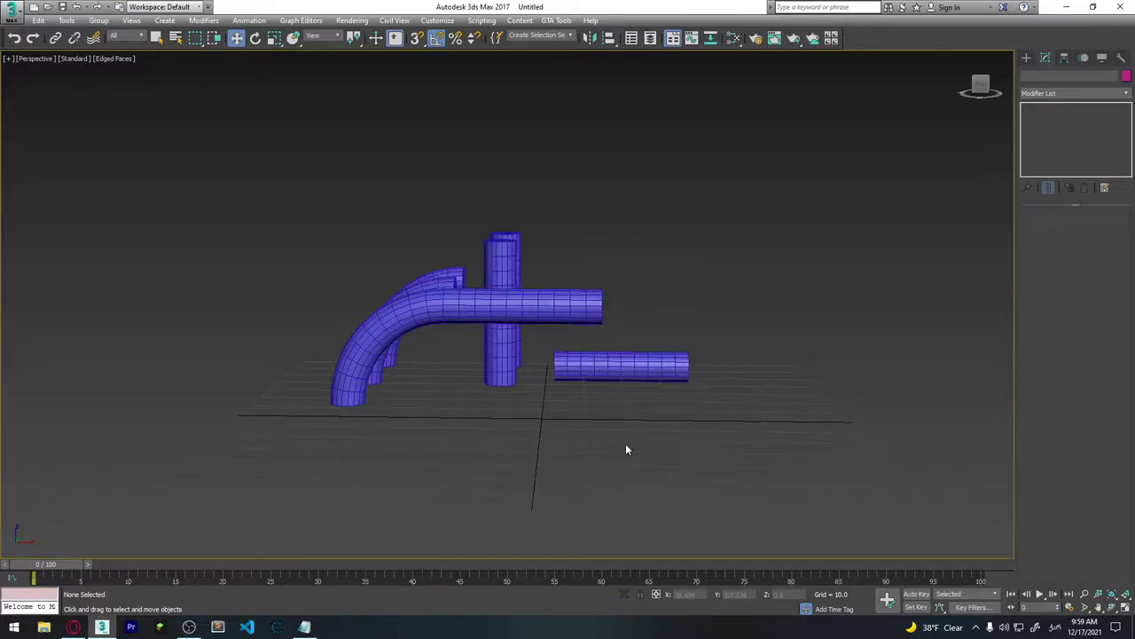
# Step: Move the loose bend Cylinder001 right to sit beside the second lying straight pipe
pyautogui.moveTo(626, 450)
pyautogui.keyDown('alt'); pyautogui.mouseDown(button='middle')
pyautogui.moveTo(560, 376)
pyautogui.moveTo(573, 393)
pyautogui.moveTo(609, 335)
pyautogui.moveTo(554, 365)
pyautogui.moveTo(544, 355)
pyautogui.mouseUp(button='middle'); pyautogui.keyUp('alt')
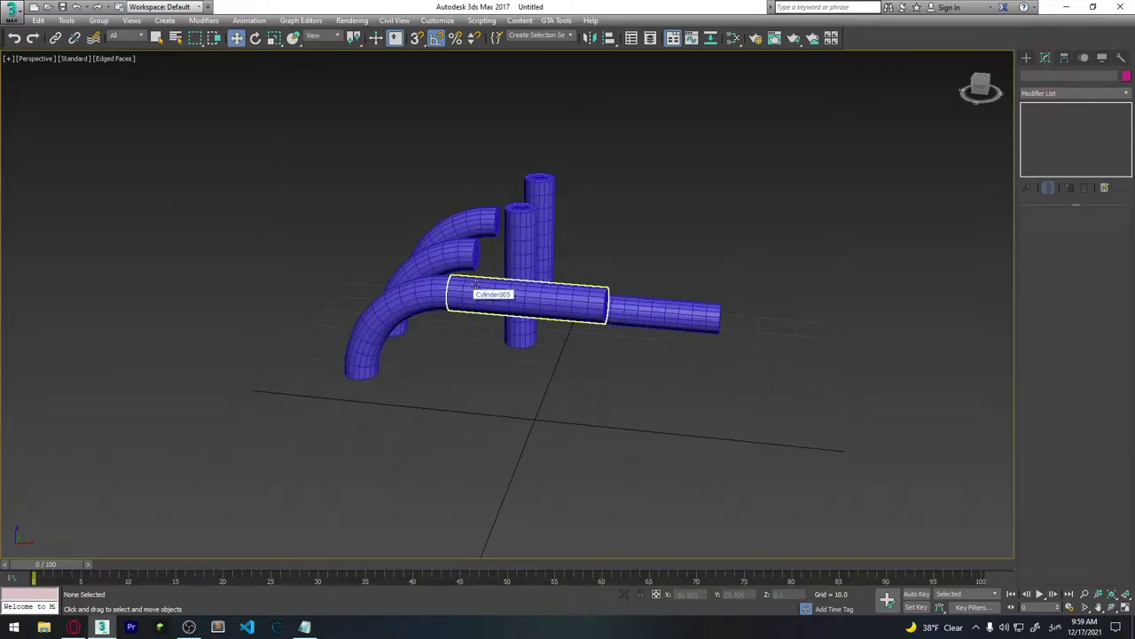
pyautogui.moveTo(692, 341)
pyautogui.keyDown('alt'); pyautogui.mouseDown(button='middle')
pyautogui.moveTo(582, 334)
pyautogui.moveTo(541, 241)
pyautogui.mouseUp(button='middle'); pyautogui.keyUp('alt')
pyautogui.click(541, 241)
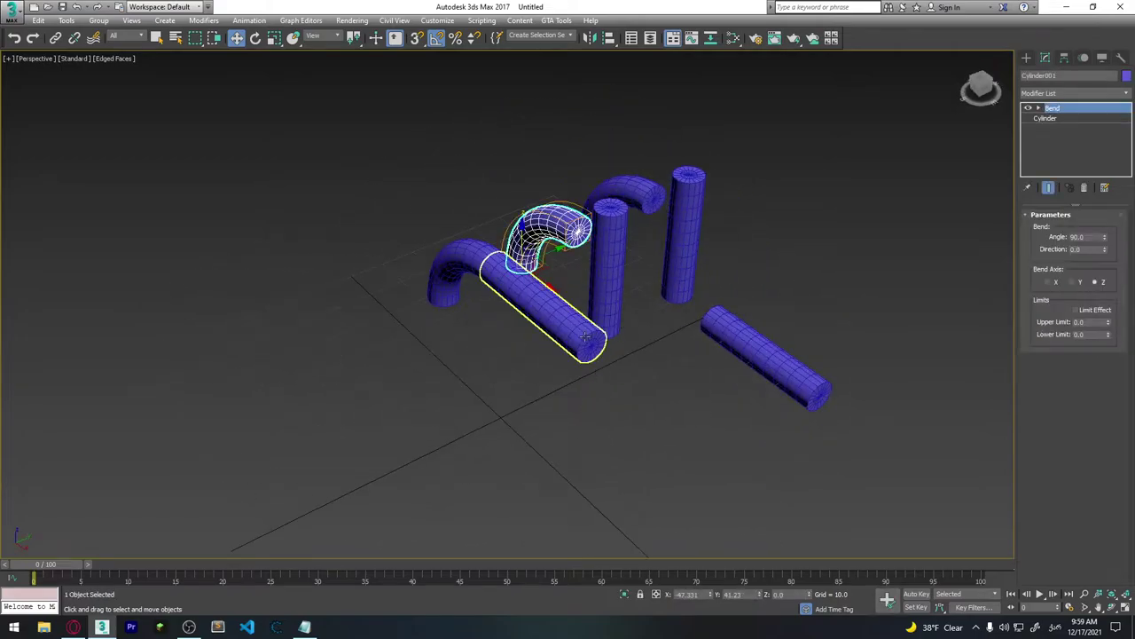
pyautogui.keyDown('alt'); pyautogui.moveTo(524, 381); pyautogui.dragTo(568, 379, button='middle'); pyautogui.keyUp('alt')
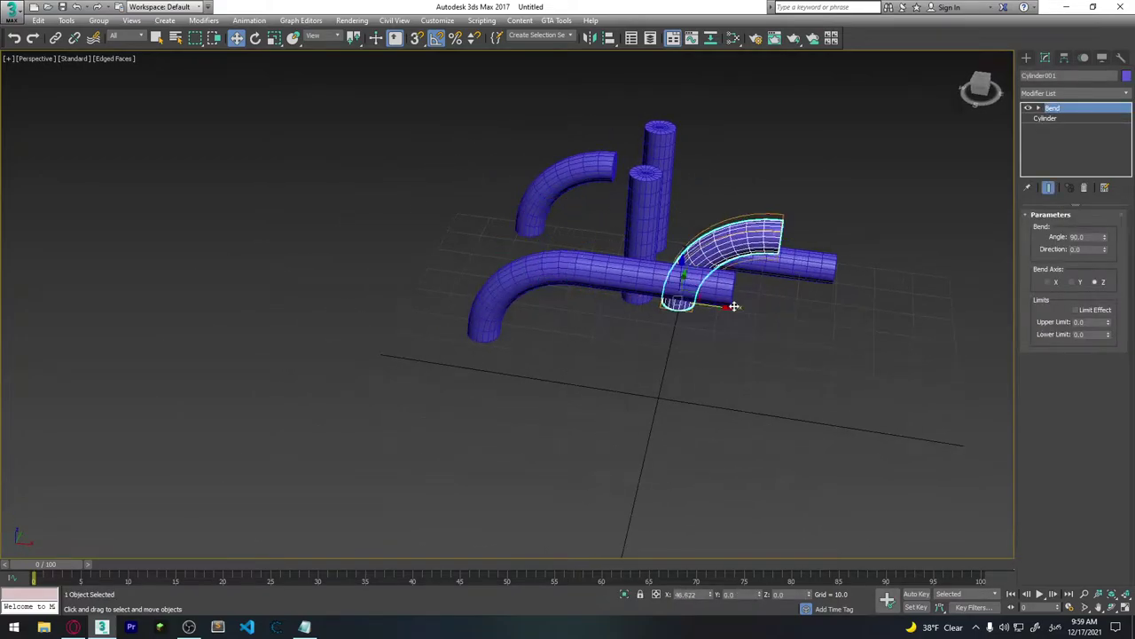
pyautogui.moveTo(546, 284); pyautogui.dragTo(865, 324)
pyautogui.keyDown('alt'); pyautogui.moveTo(895, 376); pyautogui.dragTo(826, 349, button='middle'); pyautogui.keyUp('alt')
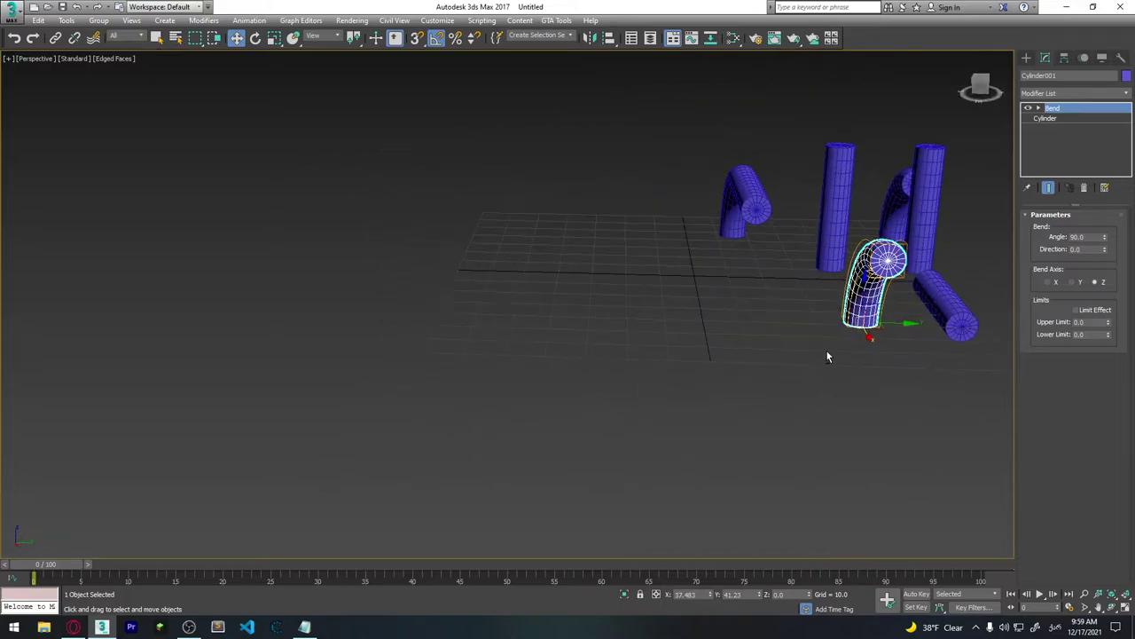
pyautogui.press('e')
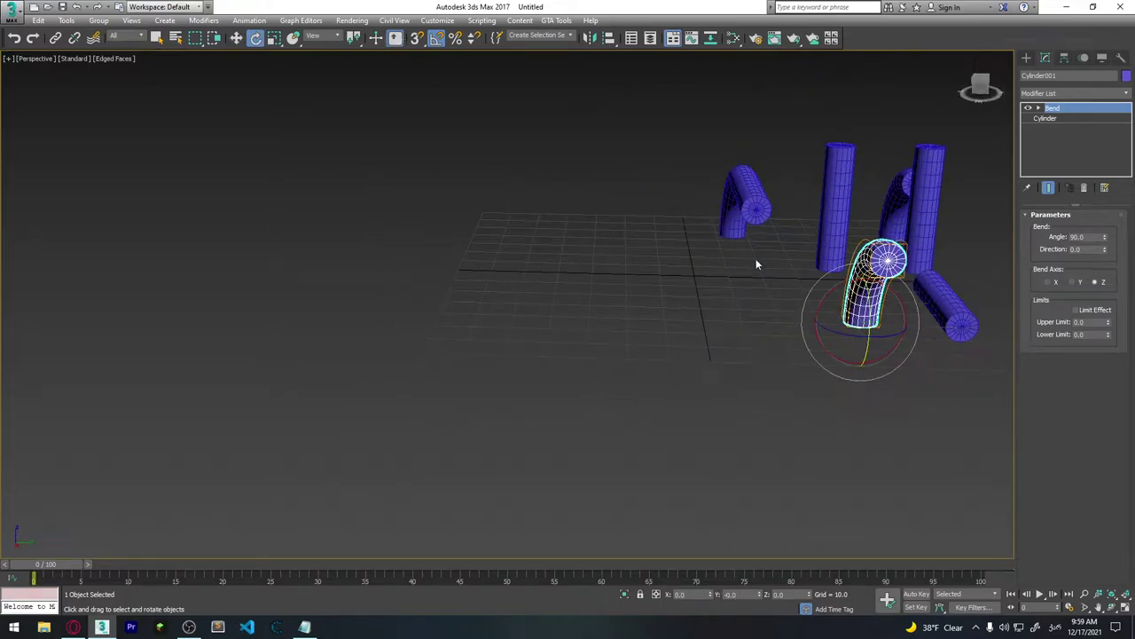
# Step: Set the angle snap increment to 5 degrees
pyautogui.rightClick(437, 41)
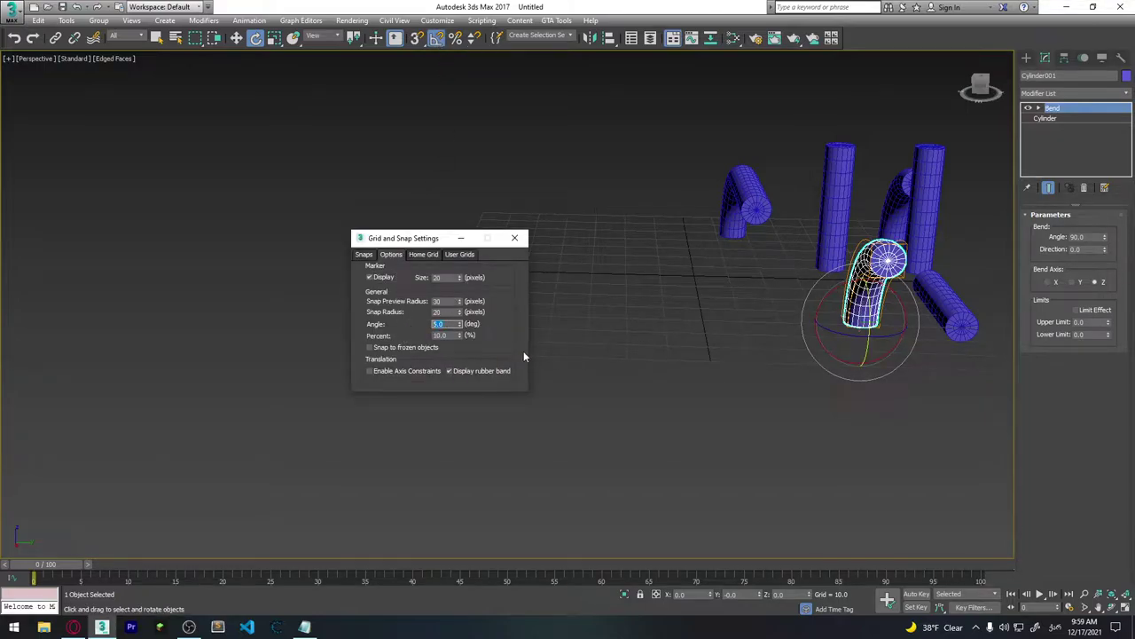
pyautogui.write('5')
pyautogui.click(515, 238)
# Step: Rotate the loose bend -90° on X and -90° on Z so it lies on its side
pyautogui.keyDown('alt'); pyautogui.moveTo(839, 384); pyautogui.dragTo(701, 282, button='middle'); pyautogui.keyUp('alt')
pyautogui.moveTo(696, 257); pyautogui.dragTo(708, 259)
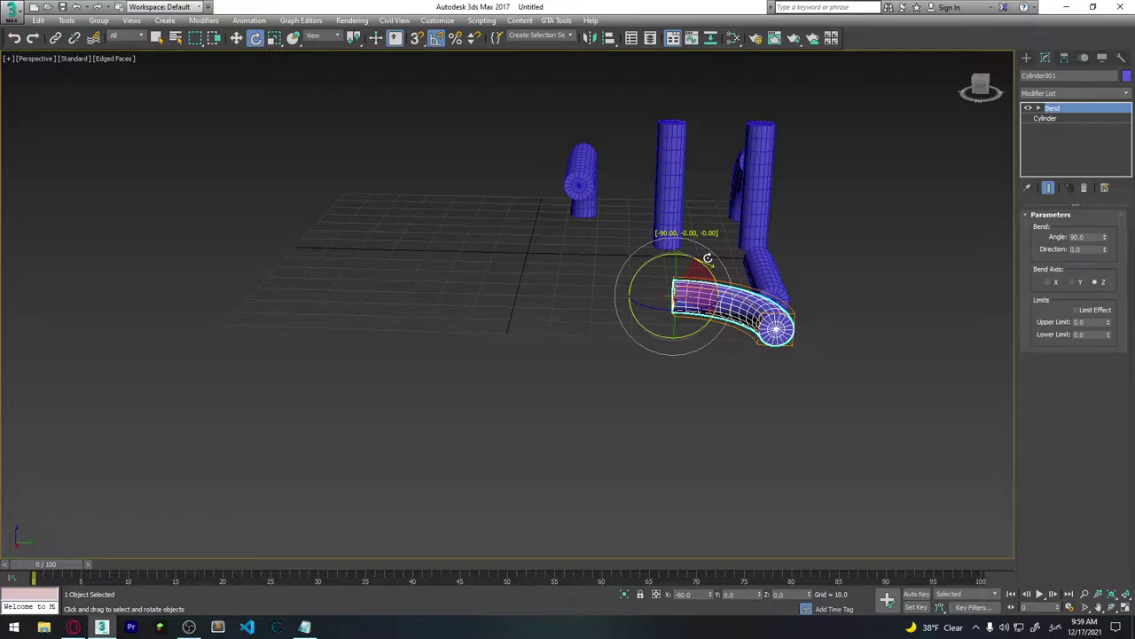
pyautogui.keyDown('alt'); pyautogui.moveTo(652, 380); pyautogui.dragTo(707, 387, button='middle'); pyautogui.keyUp('alt')
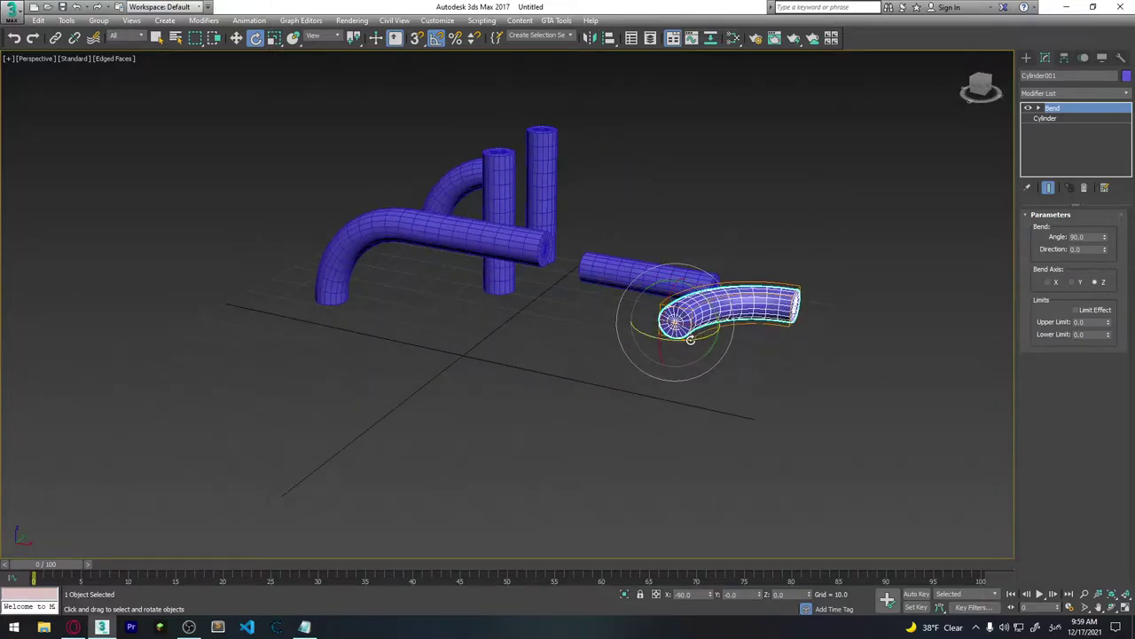
pyautogui.moveTo(690, 340); pyautogui.dragTo(700, 340)
pyautogui.keyDown('alt'); pyautogui.moveTo(701, 340); pyautogui.dragTo(725, 332, button='middle'); pyautogui.keyUp('alt')
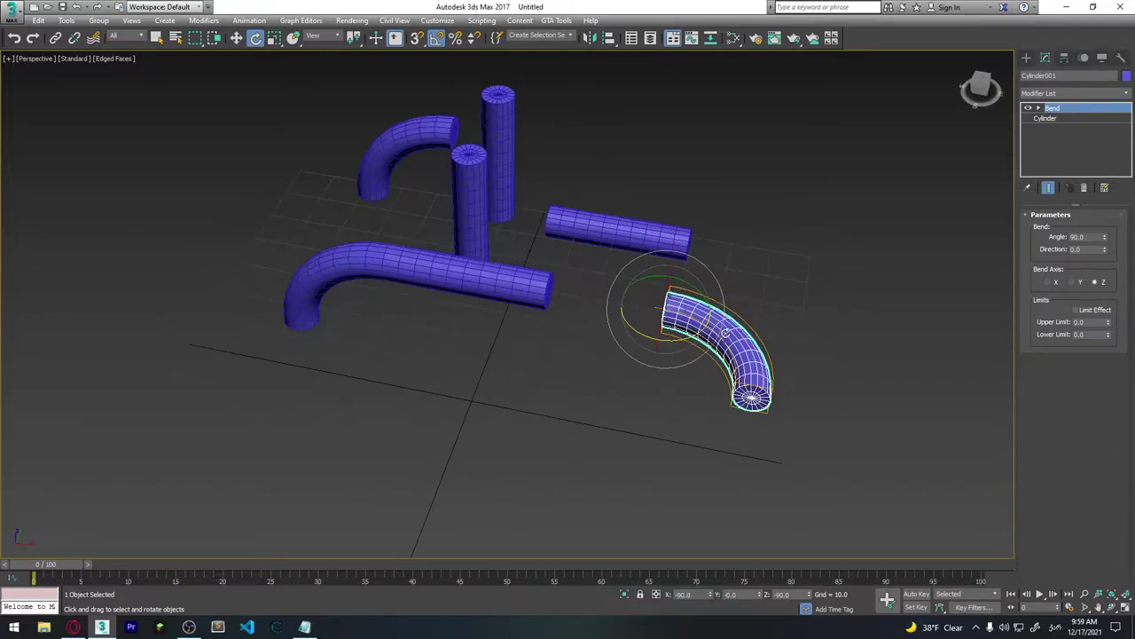
pyautogui.click(826, 333)
pyautogui.keyDown('alt'); pyautogui.moveTo(829, 309); pyautogui.dragTo(701, 308, button='middle'); pyautogui.keyUp('alt')
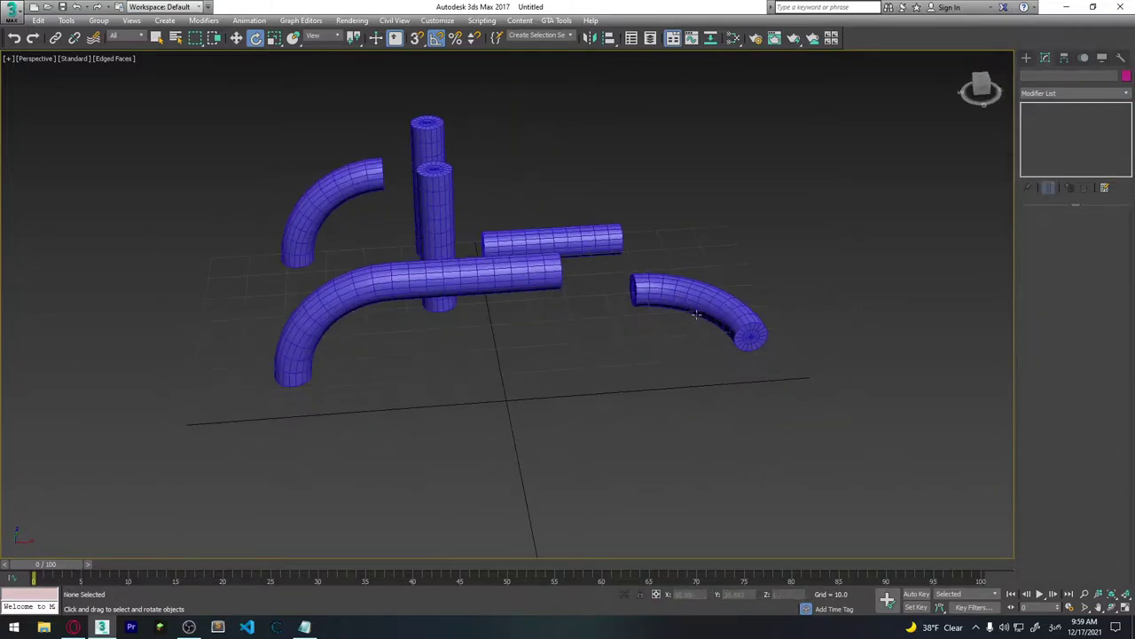
# Step: Isolate the bend and the upper straight pipe in wireframe with vertex snapping on
pyautogui.click(698, 308)
pyautogui.press('w')
pyautogui.moveTo(868, 317)
pyautogui.keyDown('alt'); pyautogui.mouseDown(button='middle')
pyautogui.moveTo(773, 286)
pyautogui.moveTo(654, 307)
pyautogui.moveTo(609, 283)
pyautogui.moveTo(674, 306)
pyautogui.mouseUp(button='middle'); pyautogui.keyUp('alt')
pyautogui.press('s')
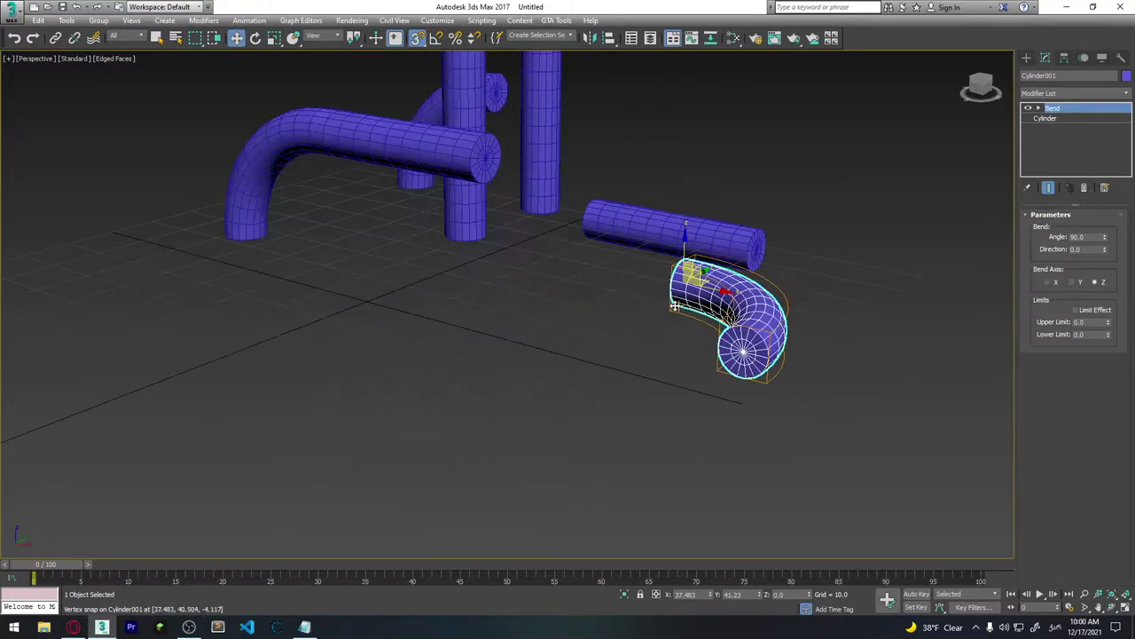
pyautogui.keyDown('ctrl'); pyautogui.click(348, 156); pyautogui.keyUp('ctrl')
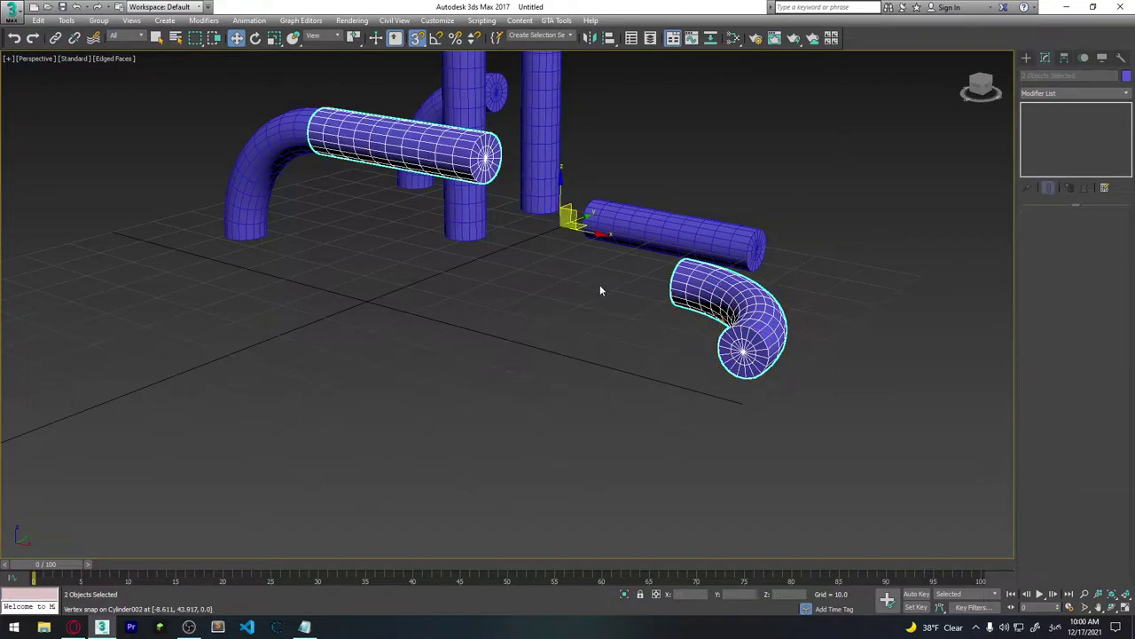
pyautogui.hotkey('alt', 'q')
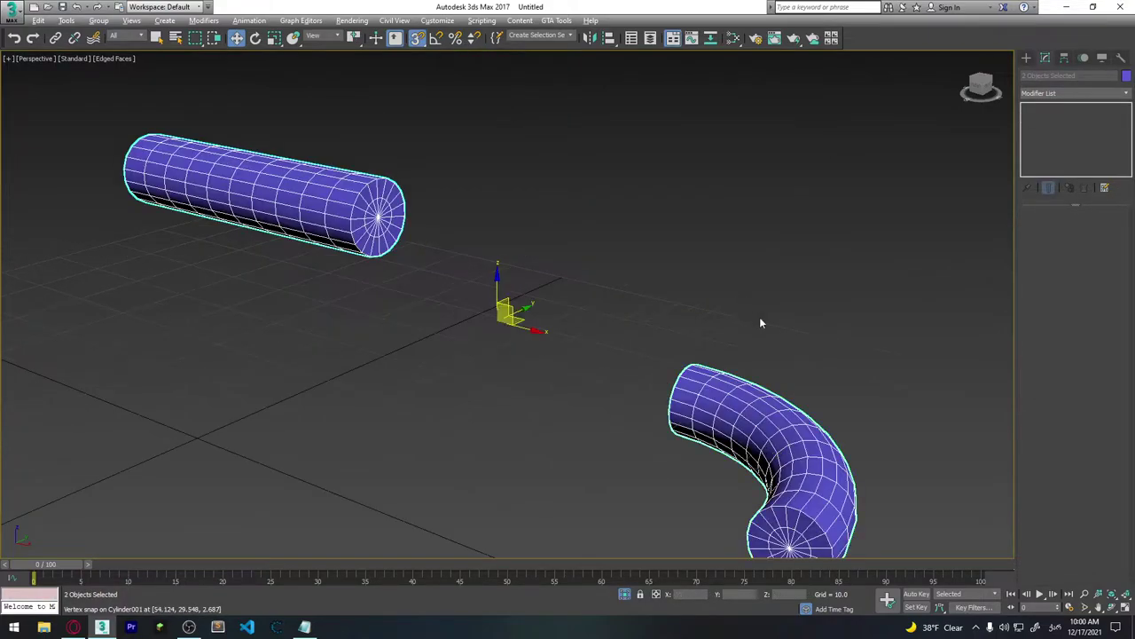
pyautogui.moveTo(759, 316)
pyautogui.keyDown('alt'); pyautogui.mouseDown(button='middle')
pyautogui.moveTo(615, 395)
pyautogui.moveTo(657, 400)
pyautogui.mouseUp(button='middle'); pyautogui.keyUp('alt')
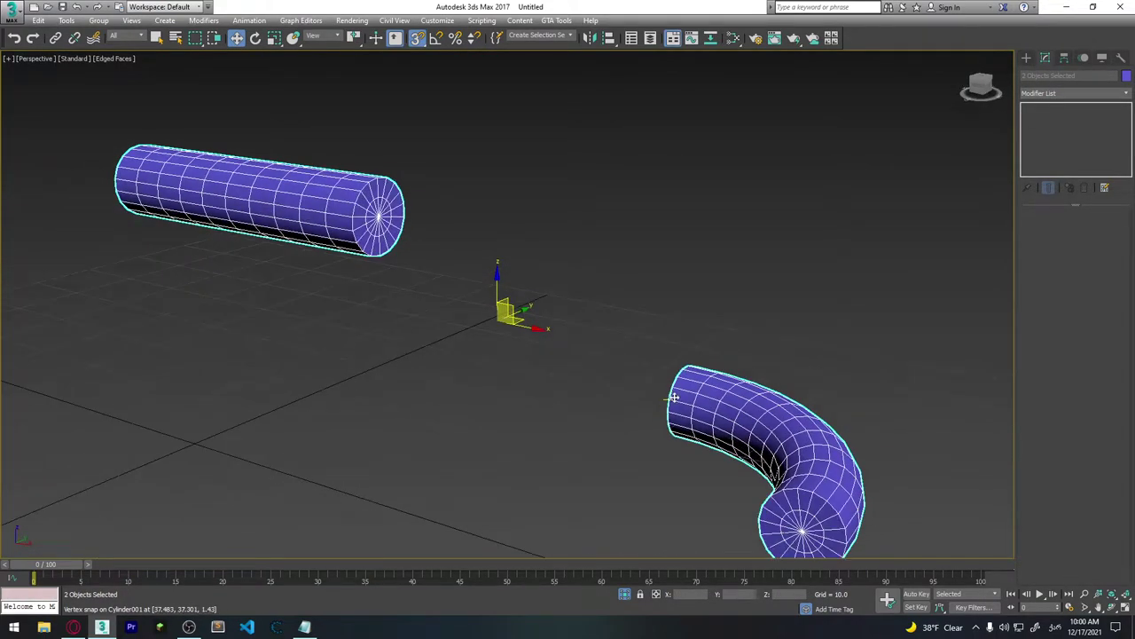
pyautogui.press('F3')
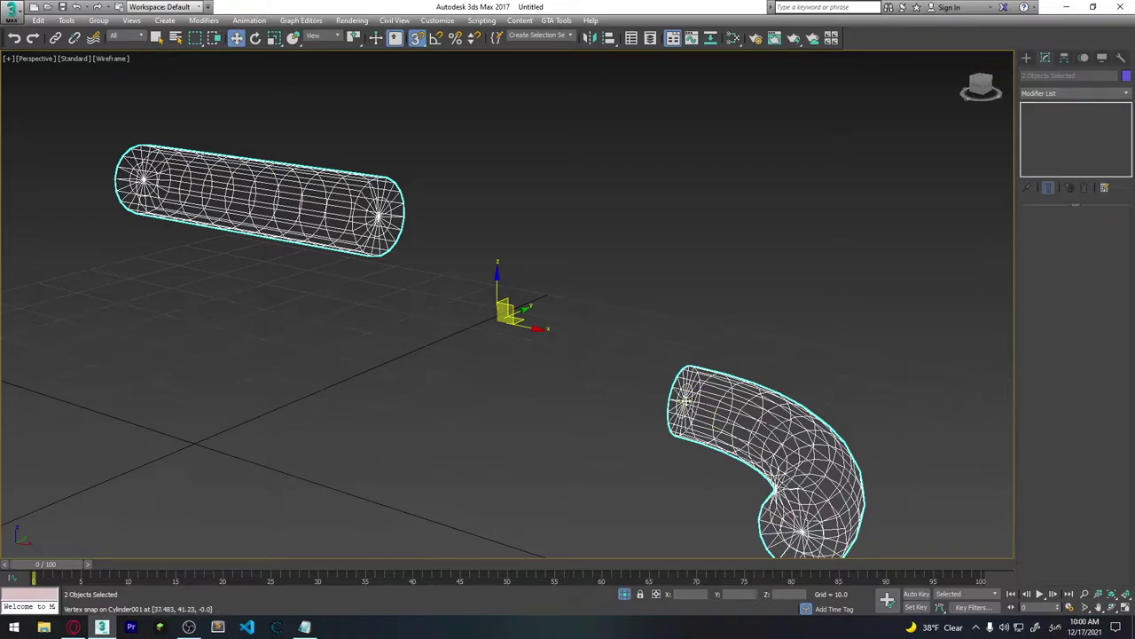
pyautogui.click(732, 316)
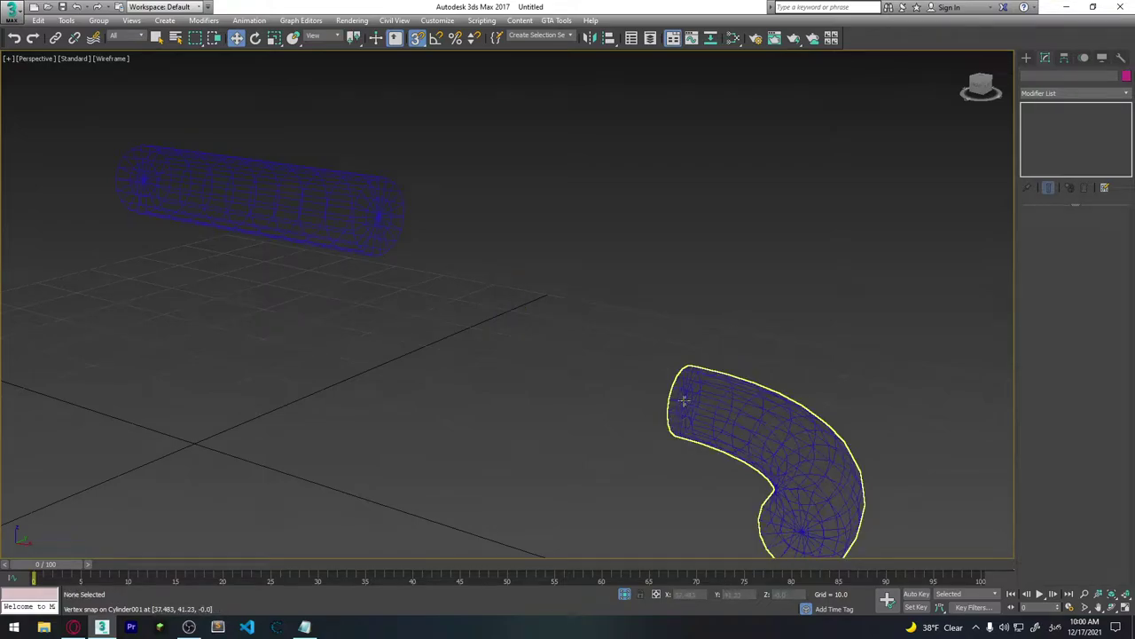
# Step: Vertex-snap the bend's open end onto the straight pipe's end
pyautogui.moveTo(684, 401); pyautogui.dragTo(379, 211)
pyautogui.keyDown('alt'); pyautogui.moveTo(337, 299); pyautogui.dragTo(416, 337, button='middle'); pyautogui.keyUp('alt')
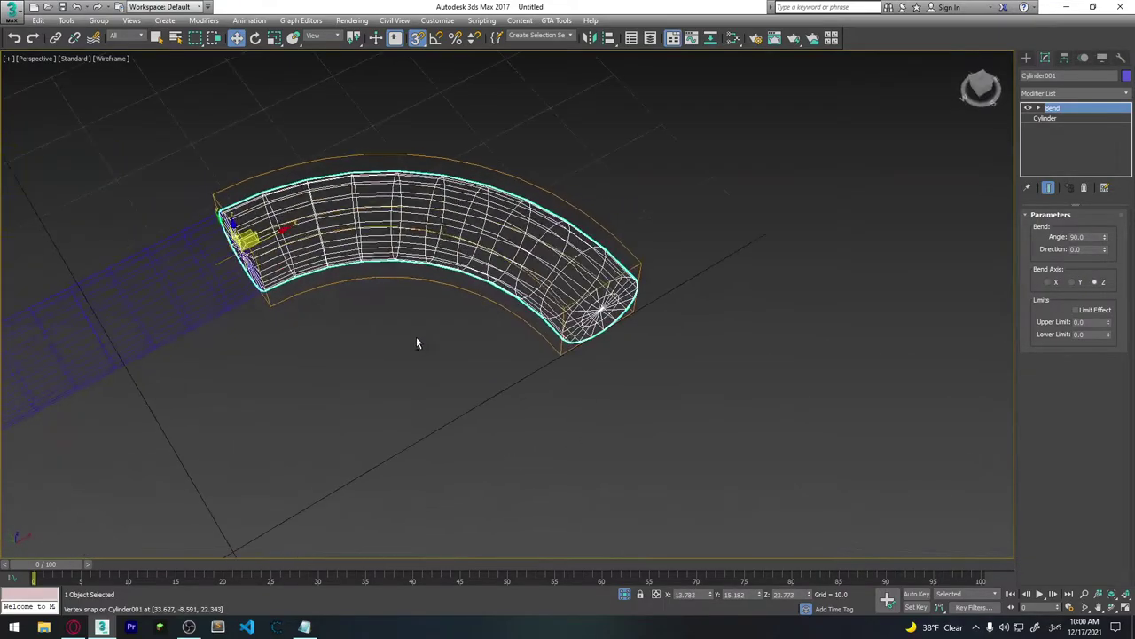
pyautogui.click(172, 223)
pyautogui.moveTo(171, 223)
pyautogui.keyDown('alt'); pyautogui.mouseDown(button='middle')
pyautogui.moveTo(236, 193)
pyautogui.moveTo(169, 167)
pyautogui.moveTo(377, 192)
pyautogui.mouseUp(button='middle'); pyautogui.keyUp('alt')
pyautogui.scroll(2, 395, 194)
pyautogui.keyDown('alt'); pyautogui.moveTo(431, 222); pyautogui.dragTo(373, 157, button='middle'); pyautogui.keyUp('alt')
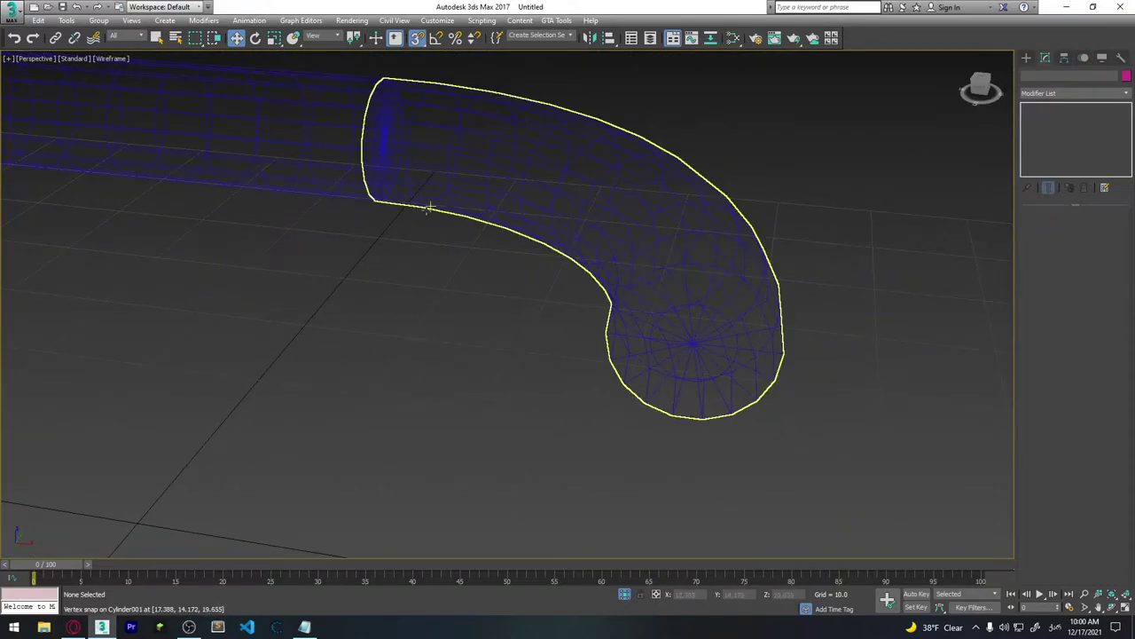
pyautogui.scroll(-4, 437, 202)
pyautogui.keyDown('alt'); pyautogui.moveTo(438, 202); pyautogui.dragTo(441, 228, button='middle'); pyautogui.keyUp('alt')
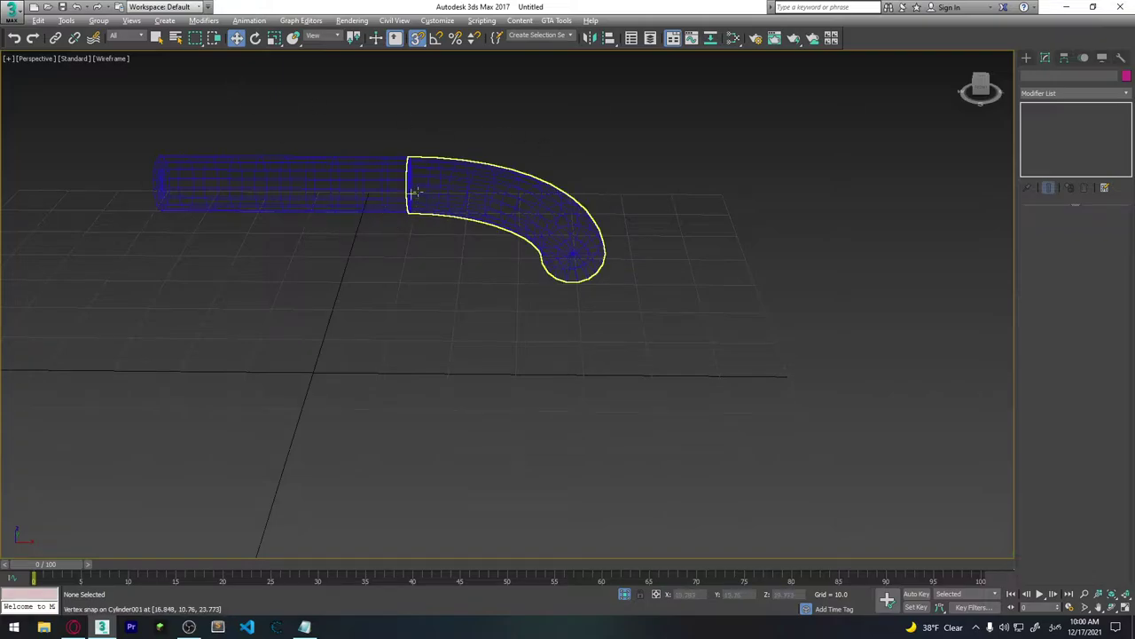
# Step: Return to shaded Edged Faces display and inspect the seamless joint from a low angle
pyautogui.scroll(3, 426, 187)
pyautogui.scroll(5, 426, 187)
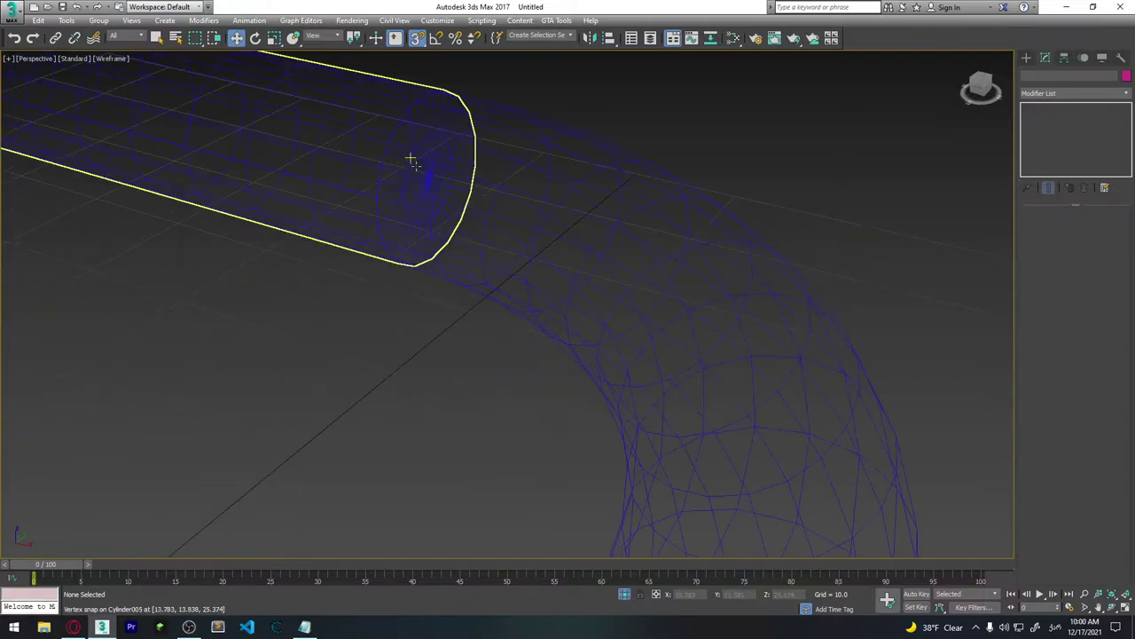
pyautogui.scroll(3, 434, 186)
pyautogui.scroll(3, 434, 187)
pyautogui.scroll(3, 434, 186)
pyautogui.moveTo(436, 184)
pyautogui.keyDown('alt'); pyautogui.mouseDown(button='middle')
pyautogui.moveTo(456, 198)
pyautogui.moveTo(537, 195)
pyautogui.mouseUp(button='middle'); pyautogui.keyUp('alt')
pyautogui.scroll(-5, 564, 202)
pyautogui.scroll(-5, 621, 216)
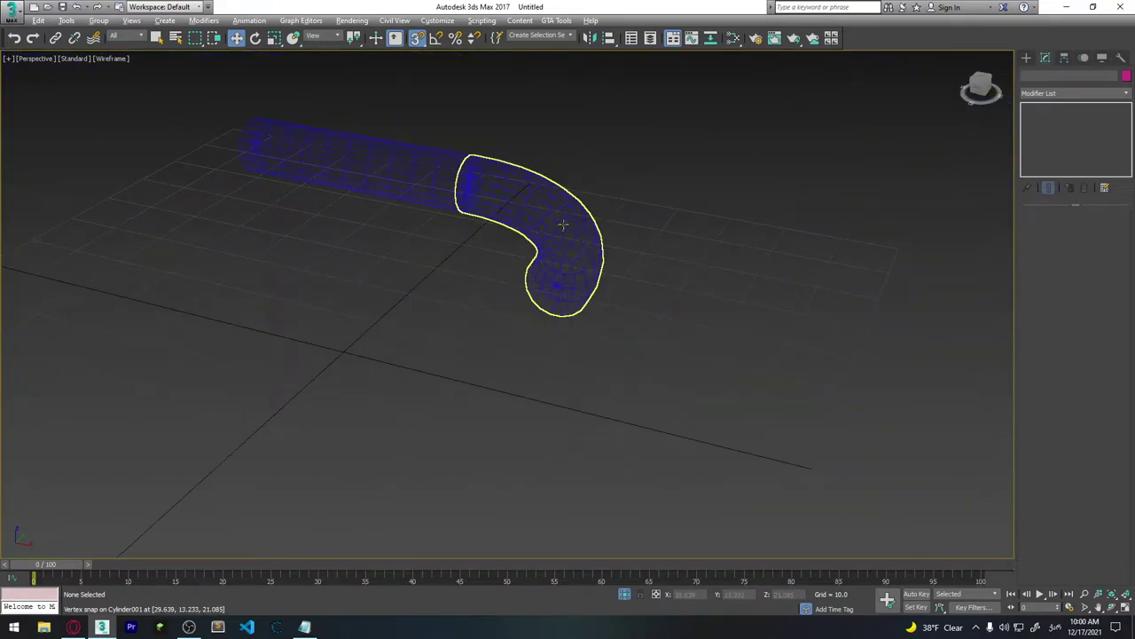
pyautogui.press('F3')
pyautogui.keyDown('alt'); pyautogui.moveTo(566, 233); pyautogui.dragTo(559, 239, button='middle'); pyautogui.keyUp('alt')
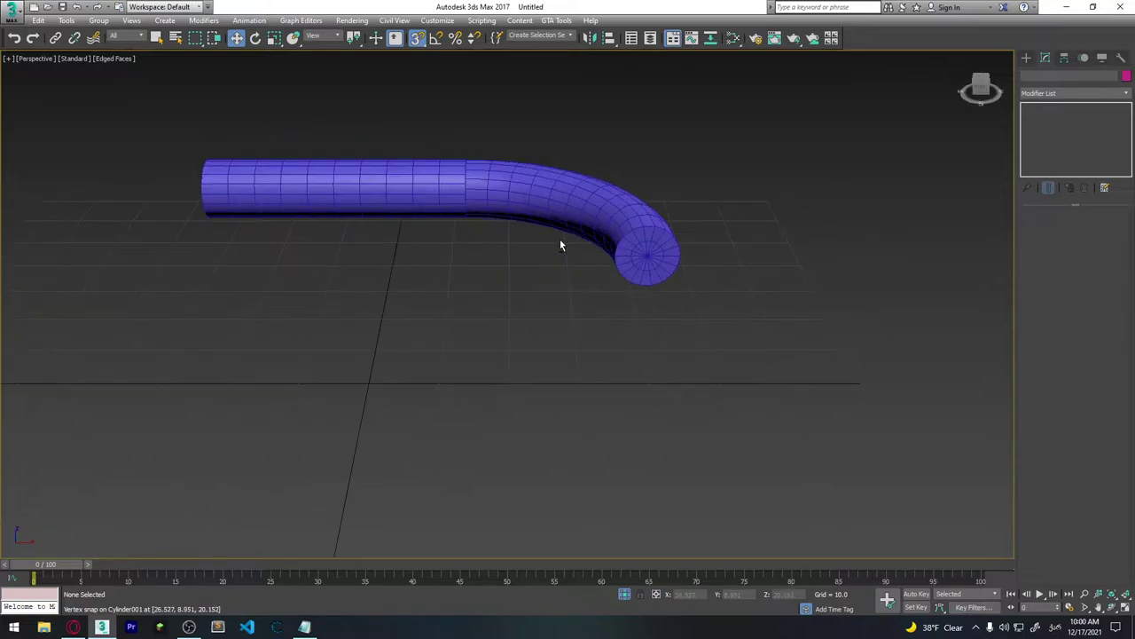
pyautogui.moveTo(527, 204)
pyautogui.keyDown('alt'); pyautogui.mouseDown(button='middle')
pyautogui.moveTo(515, 284)
pyautogui.moveTo(479, 297)
pyautogui.mouseUp(button='middle'); pyautogui.keyUp('alt')
pyautogui.scroll(5, 527, 215)
pyautogui.scroll(3, 527, 217)
pyautogui.scroll(2, 527, 219)
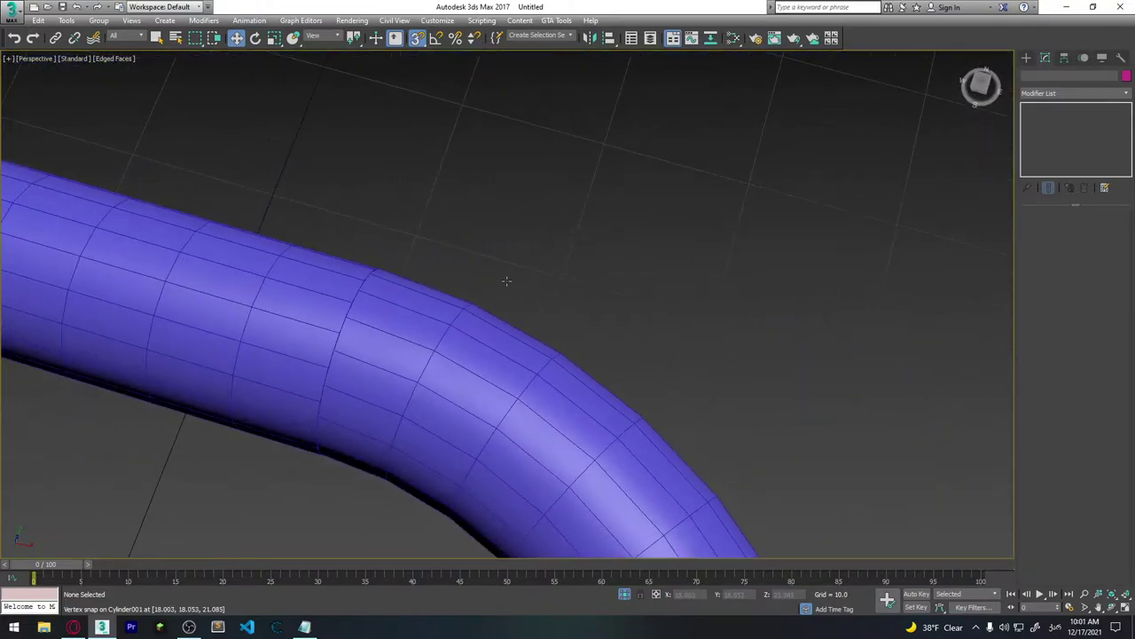
pyautogui.moveTo(350, 330)
pyautogui.keyDown('alt'); pyautogui.mouseDown(button='middle')
pyautogui.moveTo(425, 387)
pyautogui.moveTo(464, 329)
pyautogui.moveTo(537, 380)
pyautogui.moveTo(532, 310)
pyautogui.moveTo(481, 396)
pyautogui.moveTo(427, 335)
pyautogui.moveTo(413, 232)
pyautogui.moveTo(384, 444)
pyautogui.mouseUp(button='middle'); pyautogui.keyUp('alt')
# Step: Set Sides to 16 on the straight pipe and on the bent pipe's Cylinder level
pyautogui.click(387, 444)
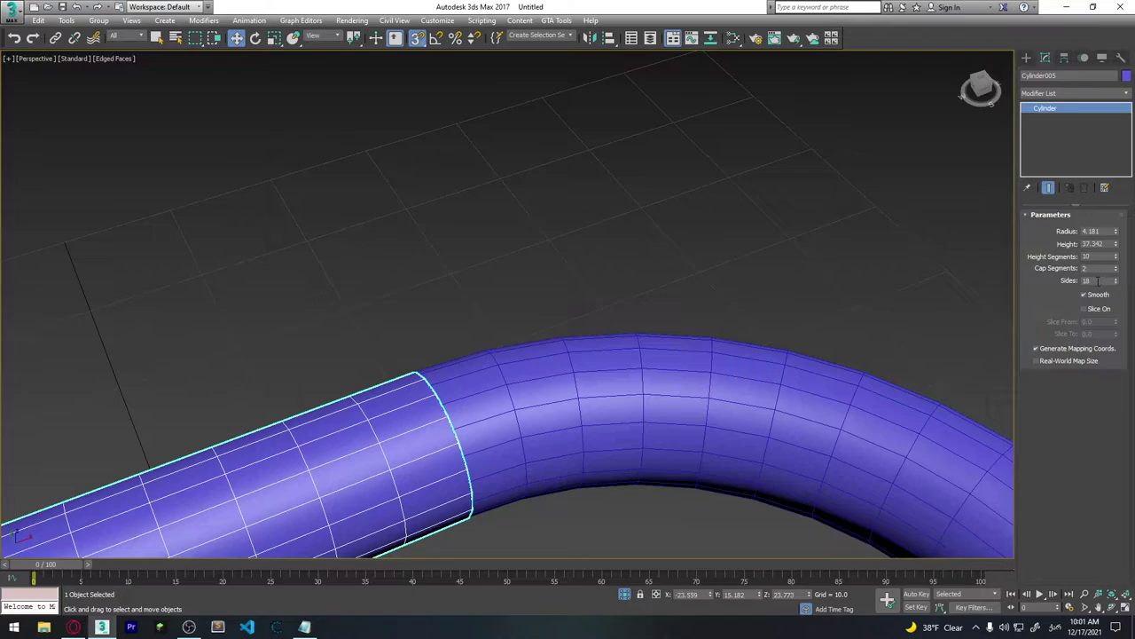
pyautogui.press('Return')
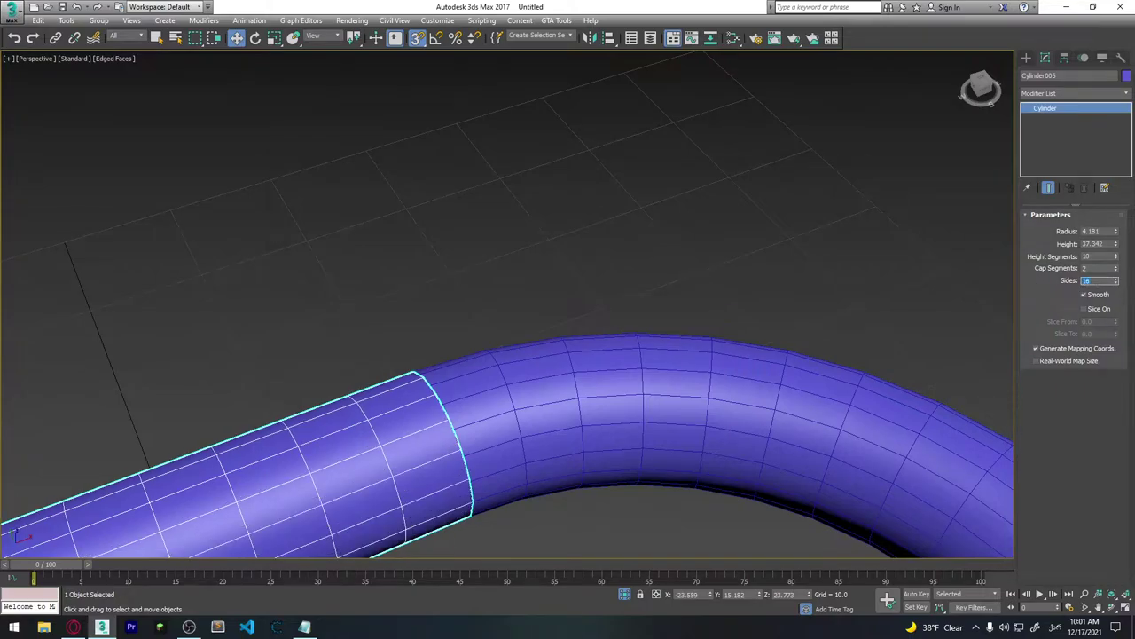
pyautogui.click(852, 410)
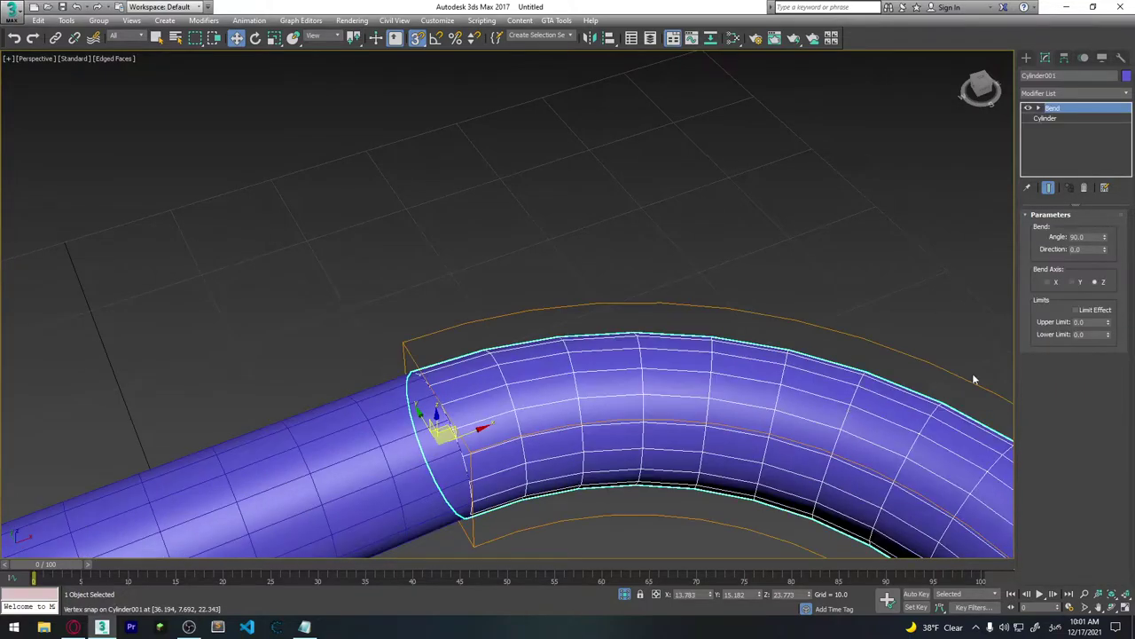
pyautogui.click(1061, 128)
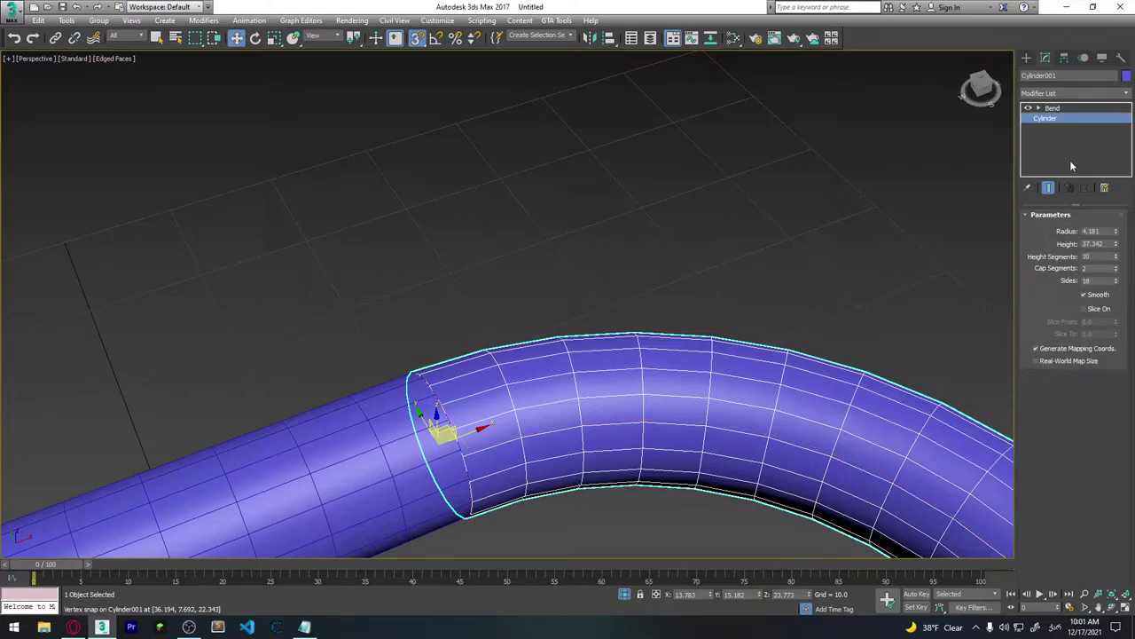
pyautogui.doubleClick(1088, 280)
pyautogui.write('16')
pyautogui.press('Return')
# Step: Orbit around the joined tube to check that the segment lines meet evenly
pyautogui.click(554, 255)
pyautogui.moveTo(494, 449)
pyautogui.keyDown('alt'); pyautogui.mouseDown(button='middle')
pyautogui.moveTo(502, 428)
pyautogui.moveTo(514, 455)
pyautogui.mouseUp(button='middle'); pyautogui.keyUp('alt')
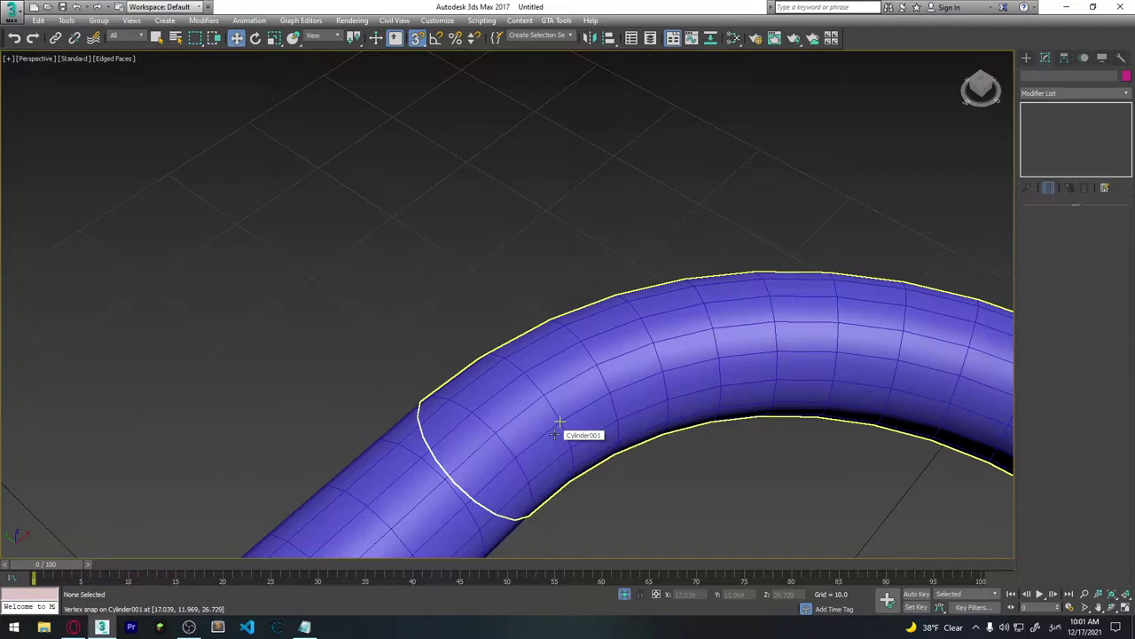
pyautogui.keyDown('alt'); pyautogui.moveTo(481, 355); pyautogui.dragTo(382, 332, button='middle'); pyautogui.keyUp('alt')
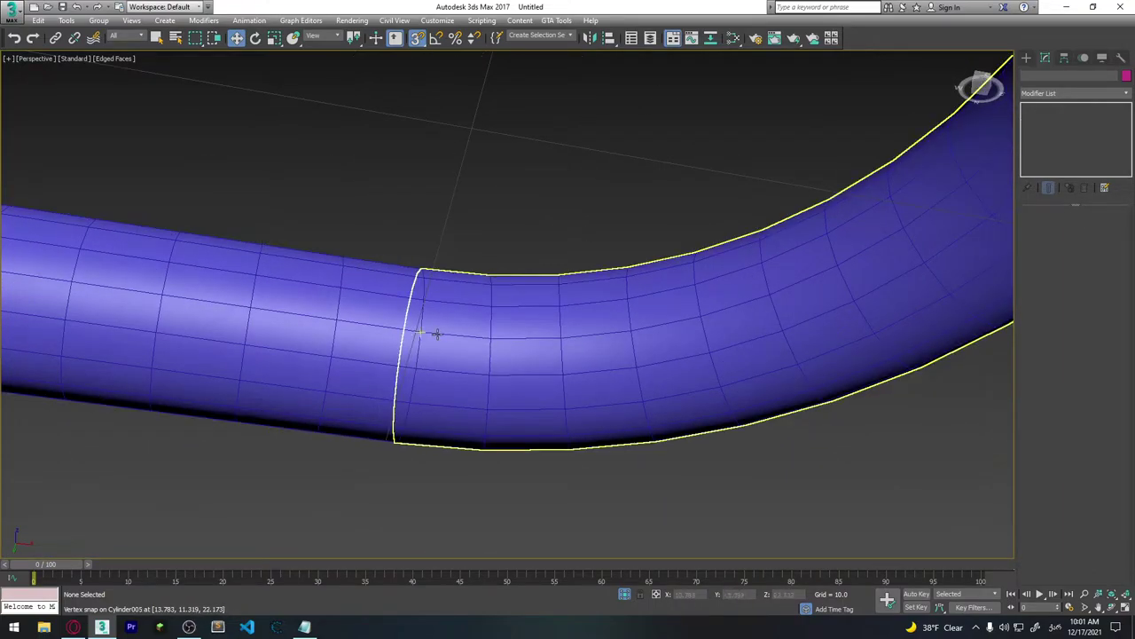
pyautogui.keyDown('alt'); pyautogui.moveTo(436, 332); pyautogui.dragTo(456, 396, button='middle'); pyautogui.keyUp('alt')
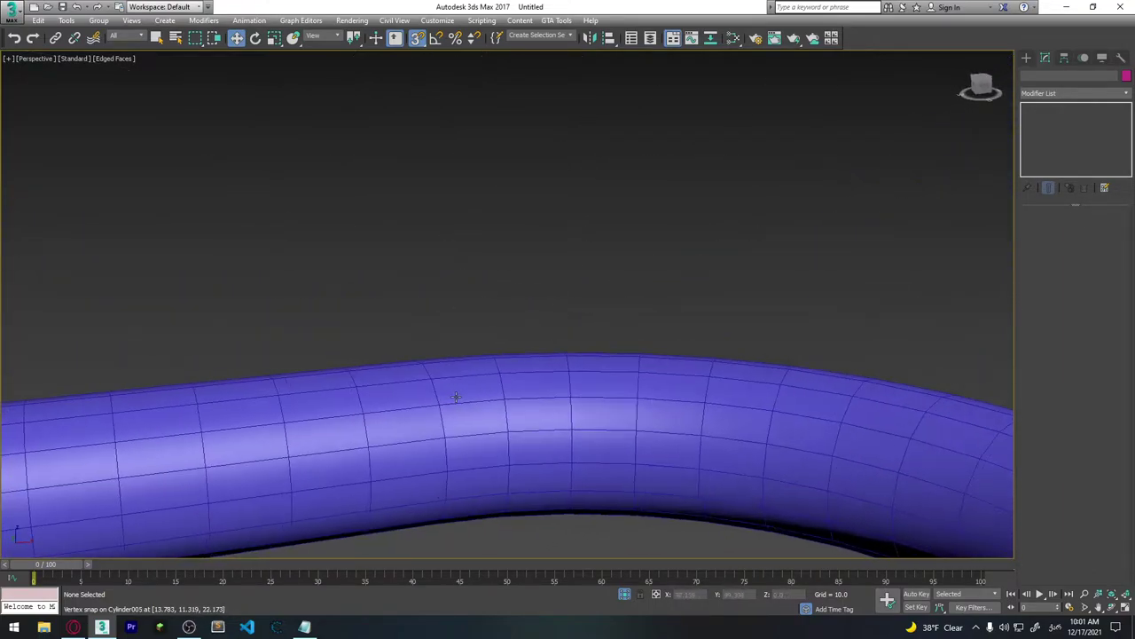
pyautogui.scroll(-5, 616, 537)
pyautogui.moveTo(628, 547)
pyautogui.mouseDown(button='middle')
pyautogui.moveTo(610, 434)
pyautogui.moveTo(602, 446)
pyautogui.mouseUp(button='middle')
pyautogui.rightClick(606, 223)
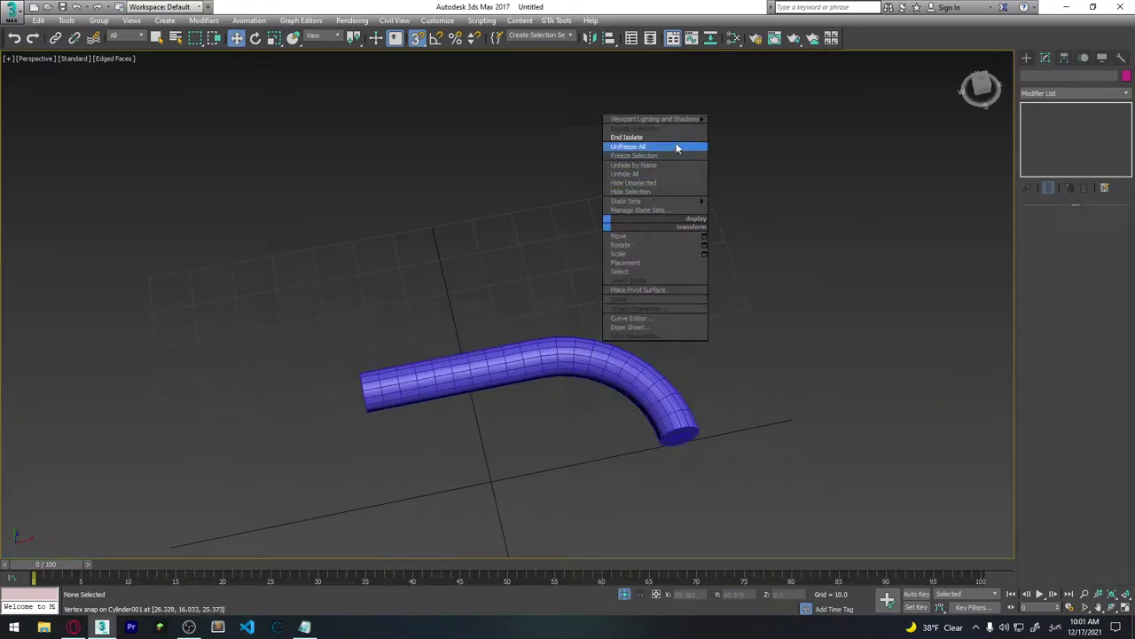
# Step: With all pipes visible, edit the Sides of the left-end bend and the left vertical pipe
pyautogui.keyDown('alt'); pyautogui.moveTo(472, 291); pyautogui.dragTo(620, 284, button='middle'); pyautogui.keyUp('alt')
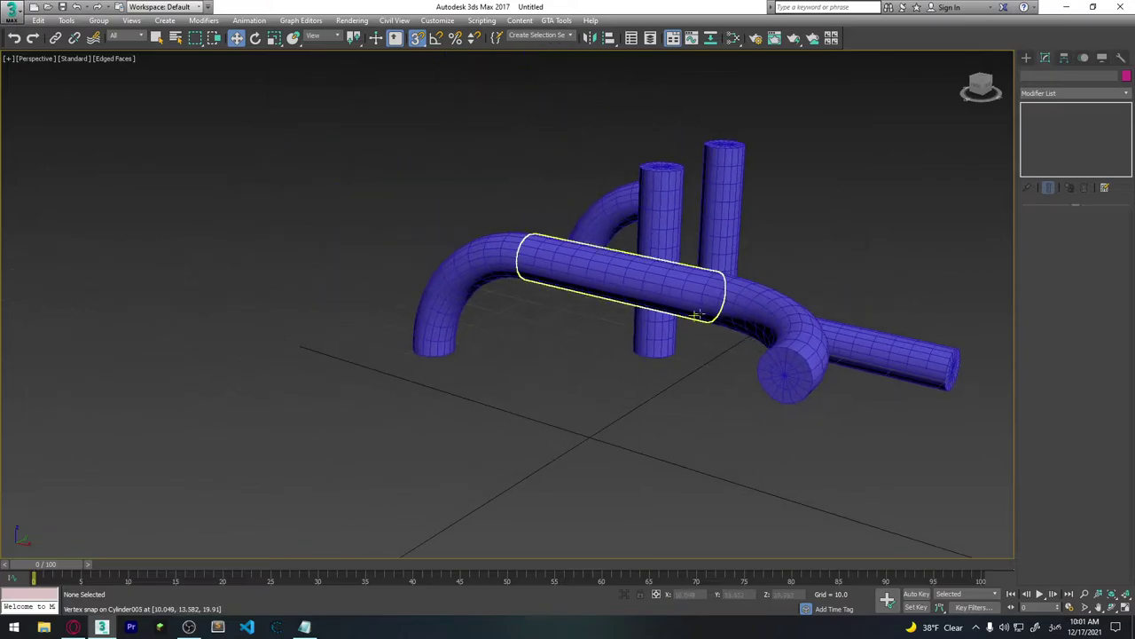
pyautogui.click(492, 269)
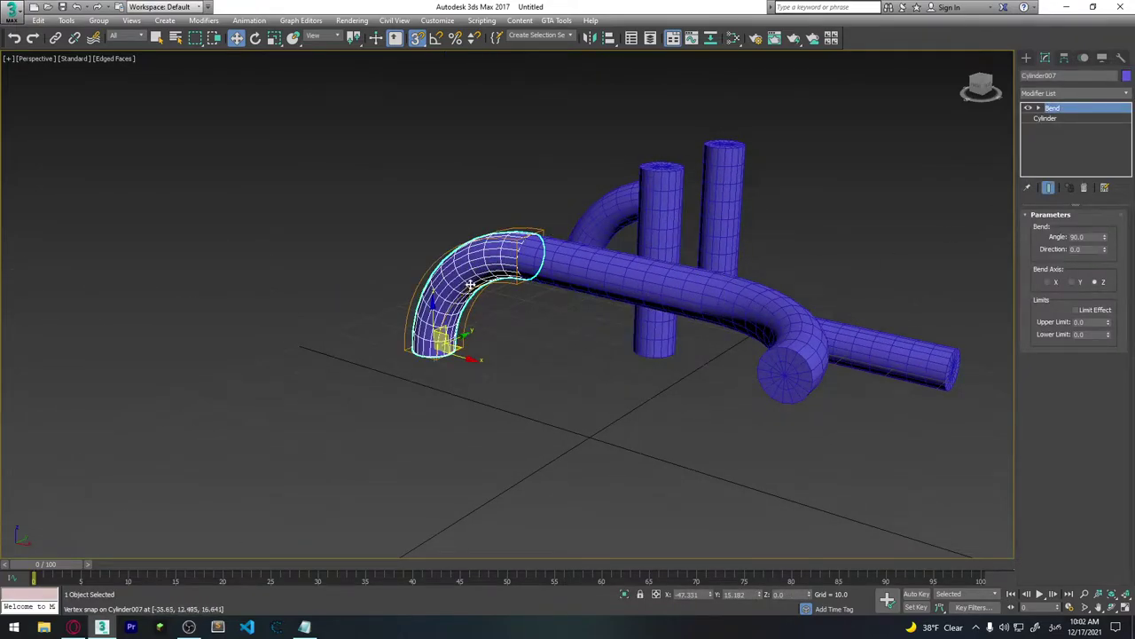
pyautogui.click(1051, 118)
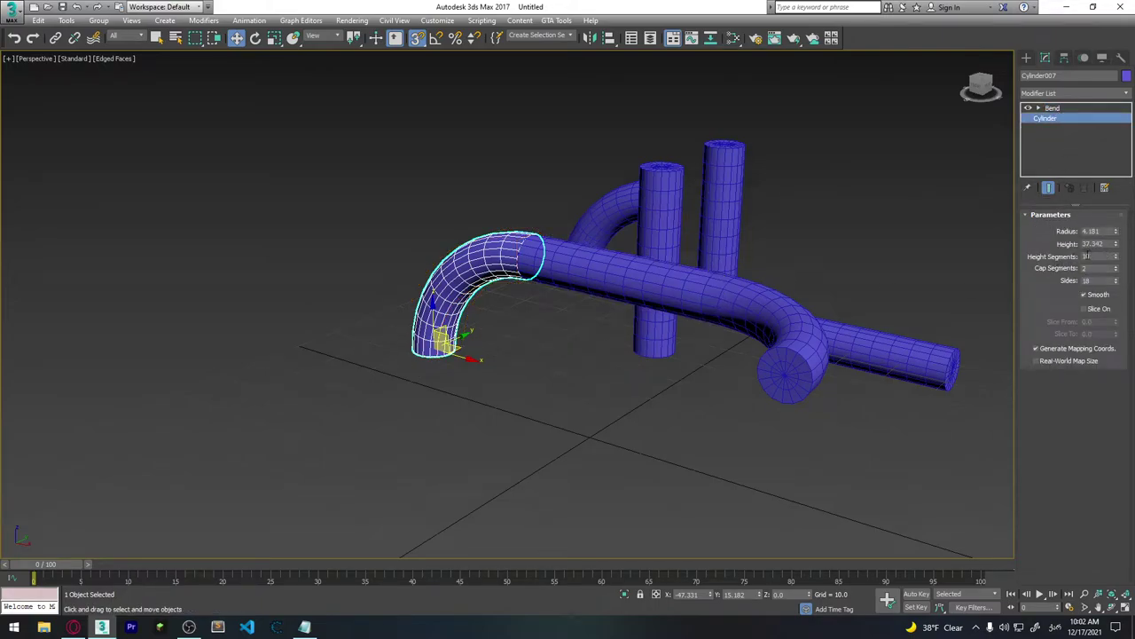
pyautogui.doubleClick(1095, 256)
pyautogui.doubleClick(1097, 280)
pyautogui.click(664, 240)
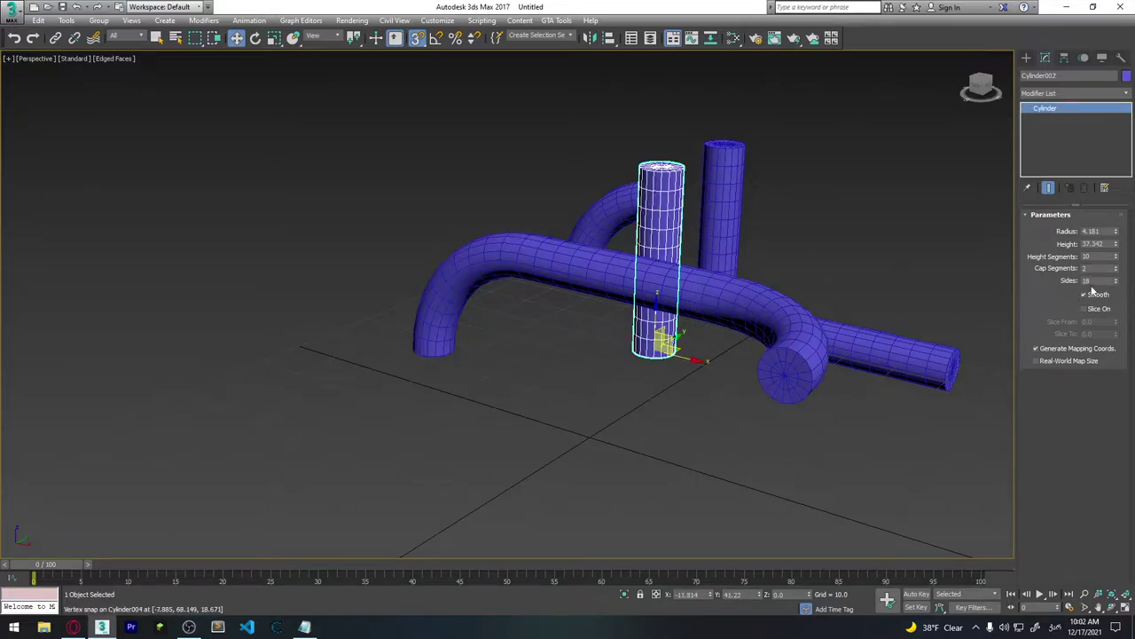
pyautogui.doubleClick(1088, 281)
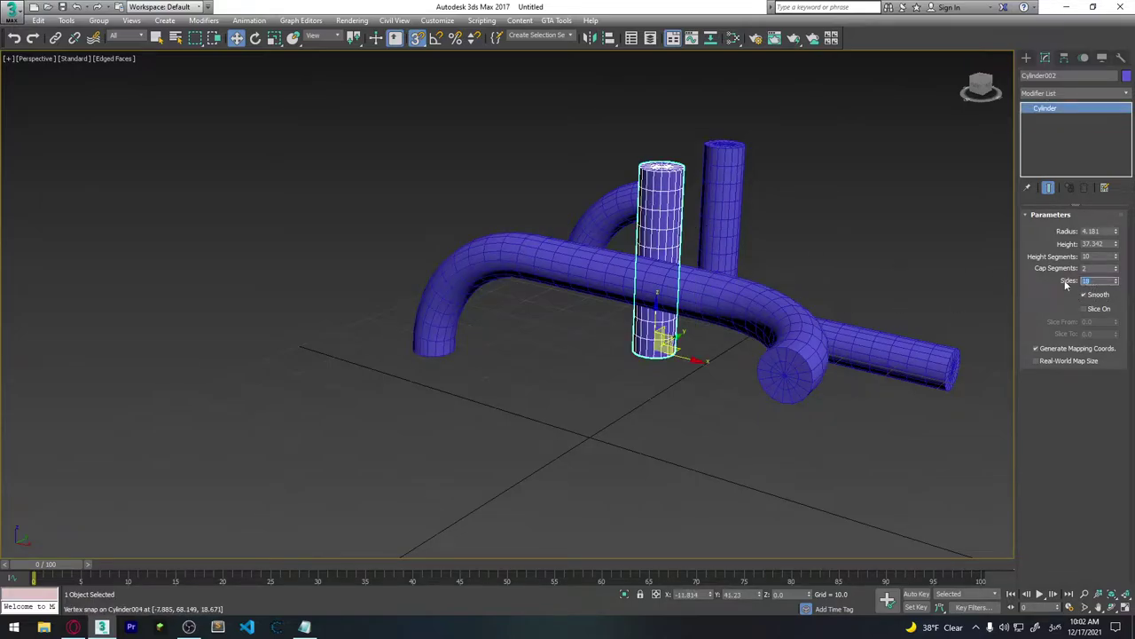
# Step: Edit the Sides of the right vertical pipe and the right horizontal pipe to match
pyautogui.click(725, 213)
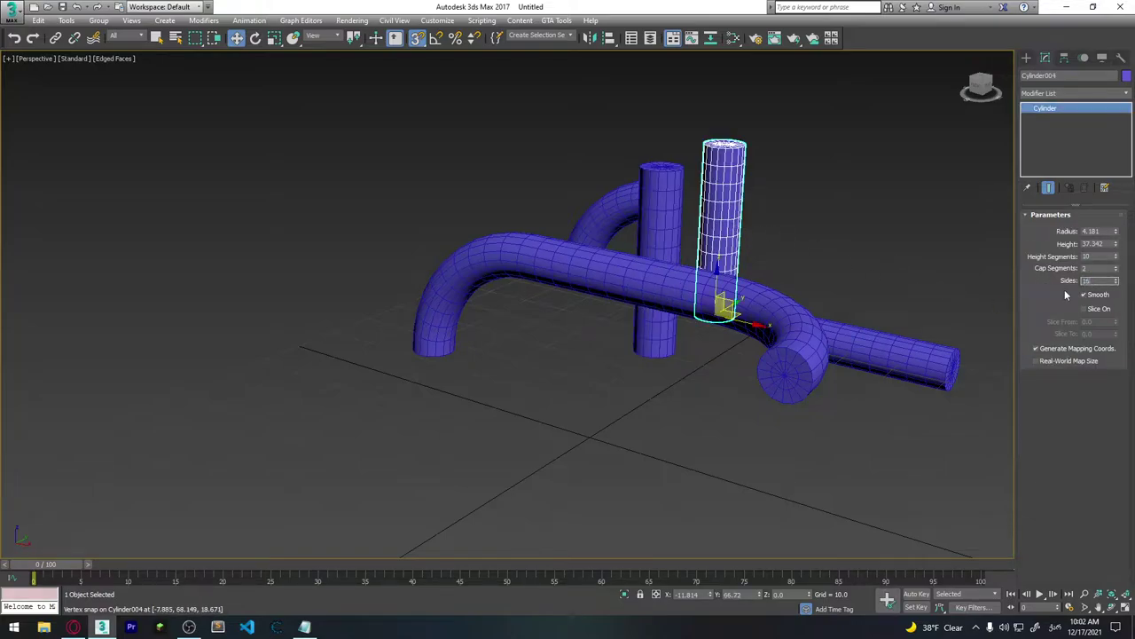
pyautogui.write('8')
pyautogui.press('Return')
pyautogui.click(896, 366)
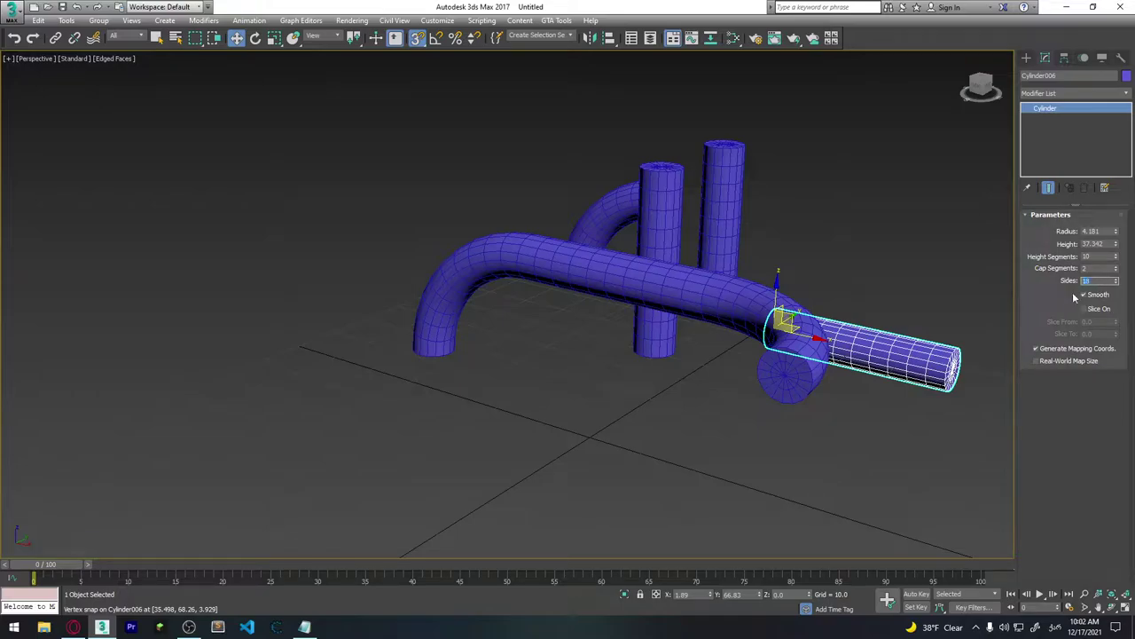
pyautogui.write('18')
pyautogui.press('Return')
pyautogui.click(621, 213)
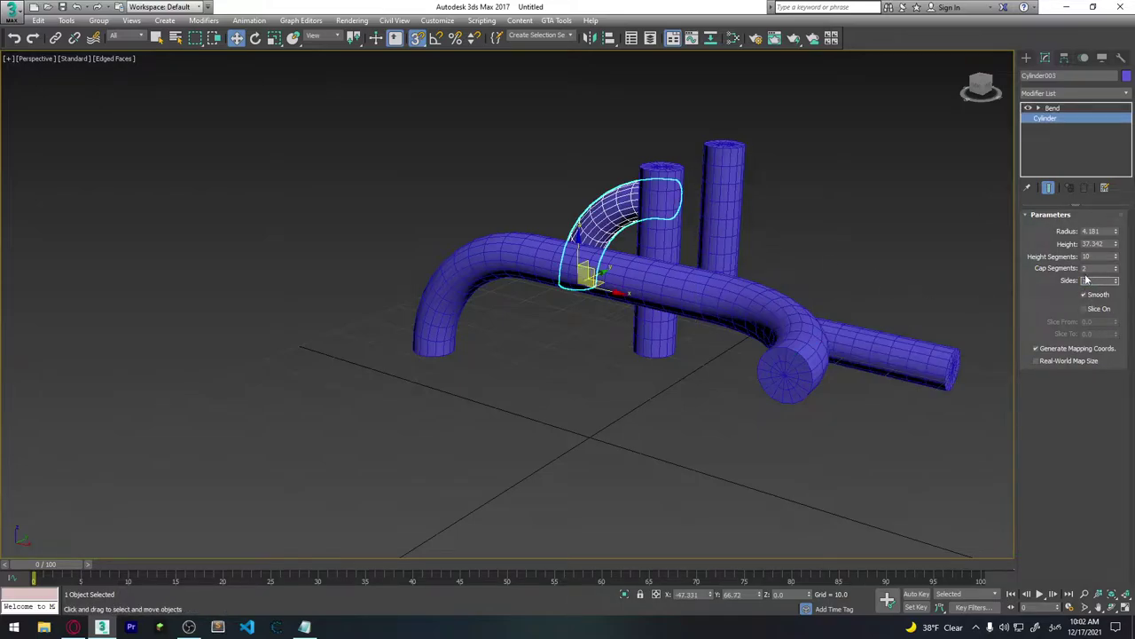
pyautogui.click(849, 215)
pyautogui.keyDown('alt'); pyautogui.moveTo(849, 216); pyautogui.dragTo(669, 289, button='middle'); pyautogui.keyUp('alt')
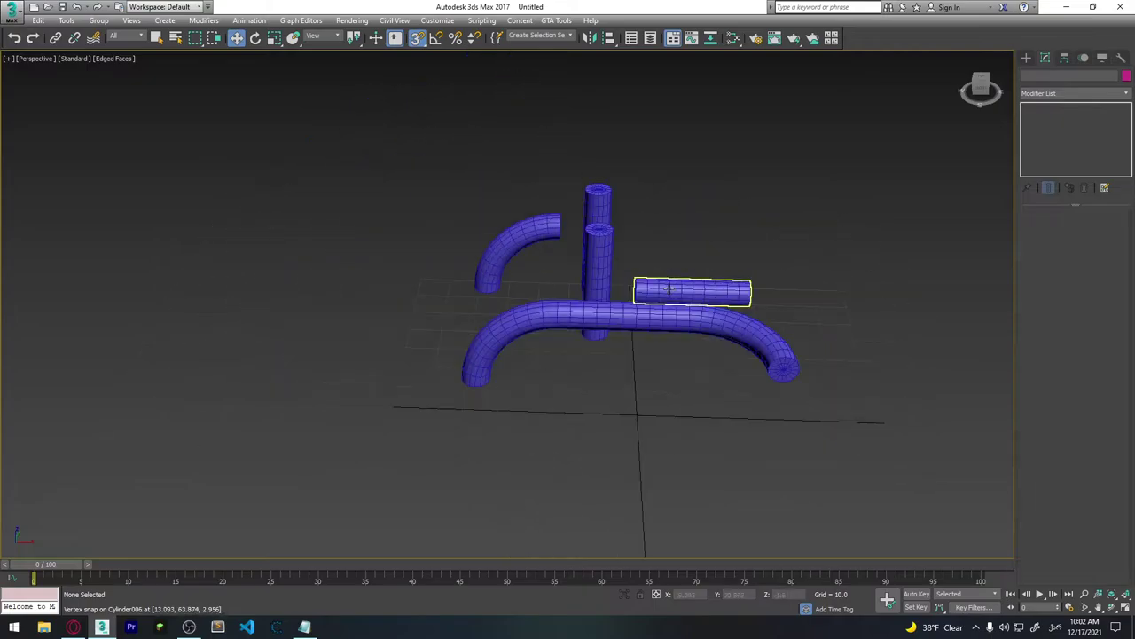
# Step: Attempt a snapped Shift-drag copy of the straight pipe, then cancel it
pyautogui.moveTo(754, 350)
pyautogui.keyDown('alt'); pyautogui.mouseDown(button='middle')
pyautogui.moveTo(751, 337)
pyautogui.moveTo(740, 341)
pyautogui.mouseUp(button='middle'); pyautogui.keyUp('alt')
pyautogui.scroll(4, 741, 341)
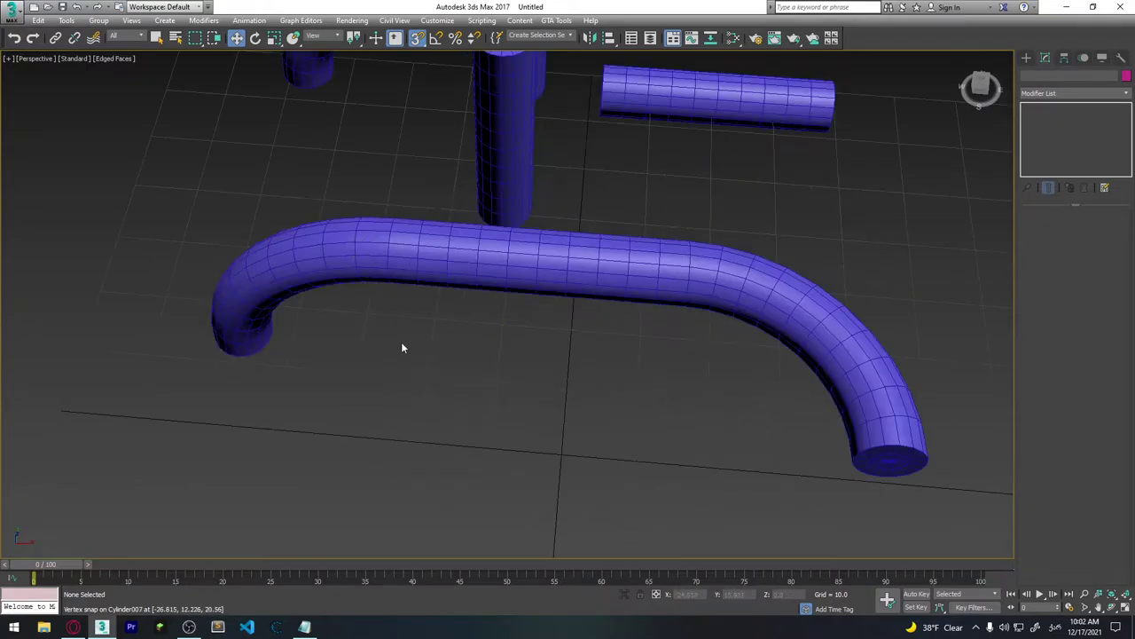
pyautogui.moveTo(402, 348)
pyautogui.keyDown('alt'); pyautogui.mouseDown(button='middle')
pyautogui.moveTo(750, 307)
pyautogui.moveTo(701, 270)
pyautogui.moveTo(707, 318)
pyautogui.mouseUp(button='middle'); pyautogui.keyUp('alt')
pyautogui.scroll(-5, 751, 307)
pyautogui.keyDown('alt'); pyautogui.moveTo(584, 407); pyautogui.dragTo(770, 330, button='middle'); pyautogui.keyUp('alt')
pyautogui.moveTo(667, 200)
pyautogui.keyDown('alt'); pyautogui.mouseDown(button='middle')
pyautogui.moveTo(712, 243)
pyautogui.moveTo(724, 284)
pyautogui.mouseUp(button='middle'); pyautogui.keyUp('alt')
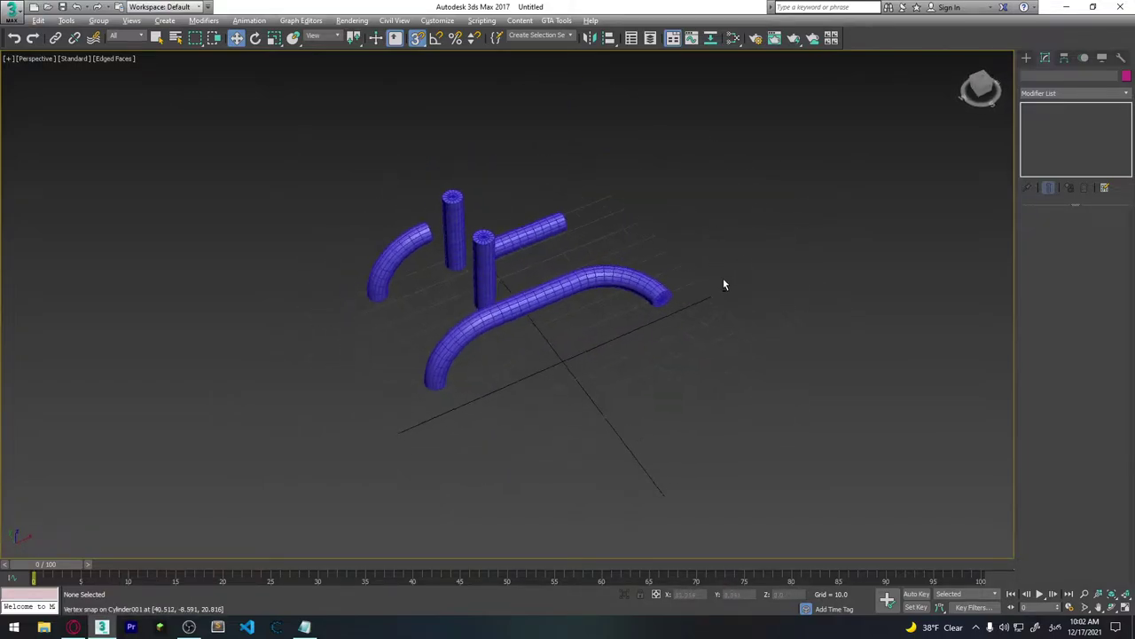
pyautogui.scroll(5, 724, 284)
pyautogui.click(497, 316)
pyautogui.keyDown('shift'); pyautogui.moveTo(497, 317); pyautogui.dragTo(781, 352); pyautogui.keyUp('shift')
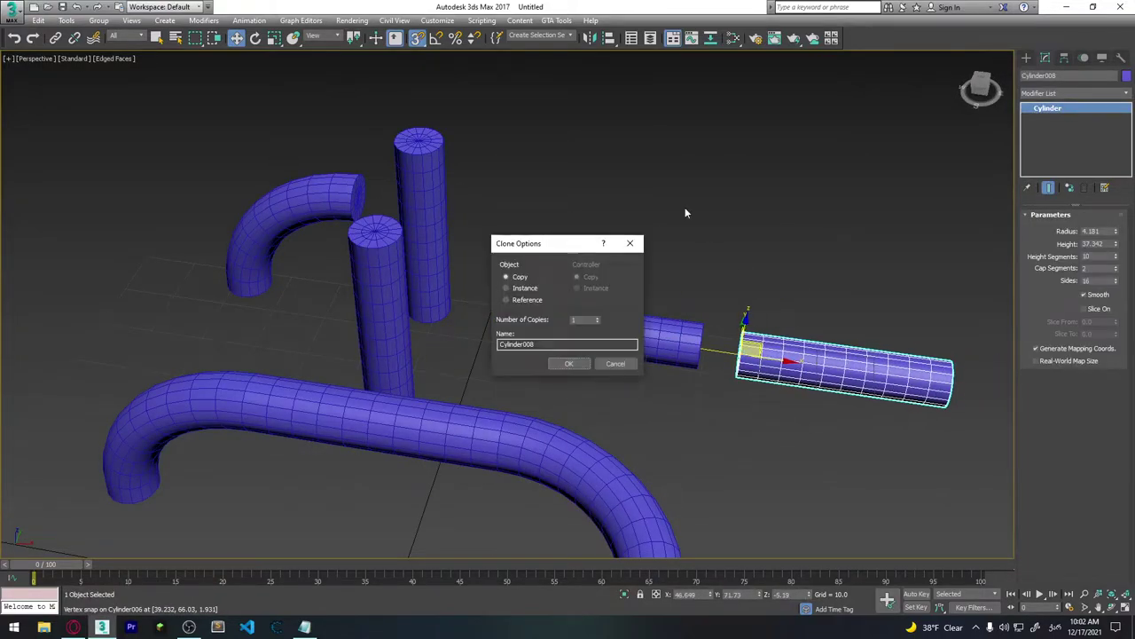
pyautogui.click(616, 364)
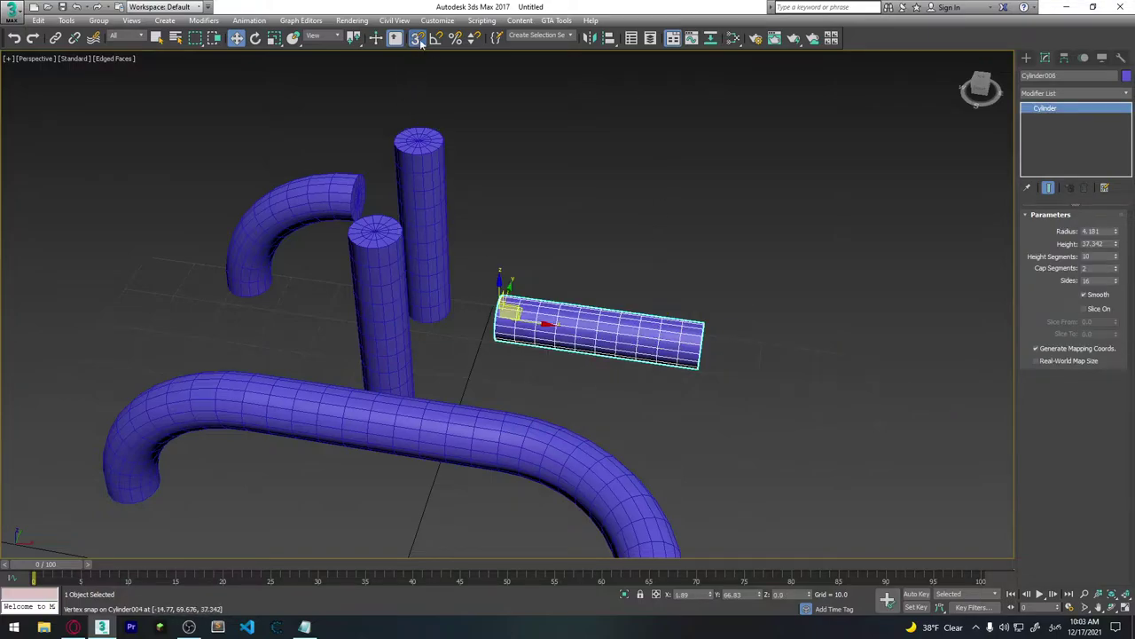
# Step: Turn off snaps and Shift-drag the straight pipe right to create Cylinder008
pyautogui.press('s')
pyautogui.keyDown('shift'); pyautogui.moveTo(549, 329); pyautogui.dragTo(777, 362); pyautogui.keyUp('shift')
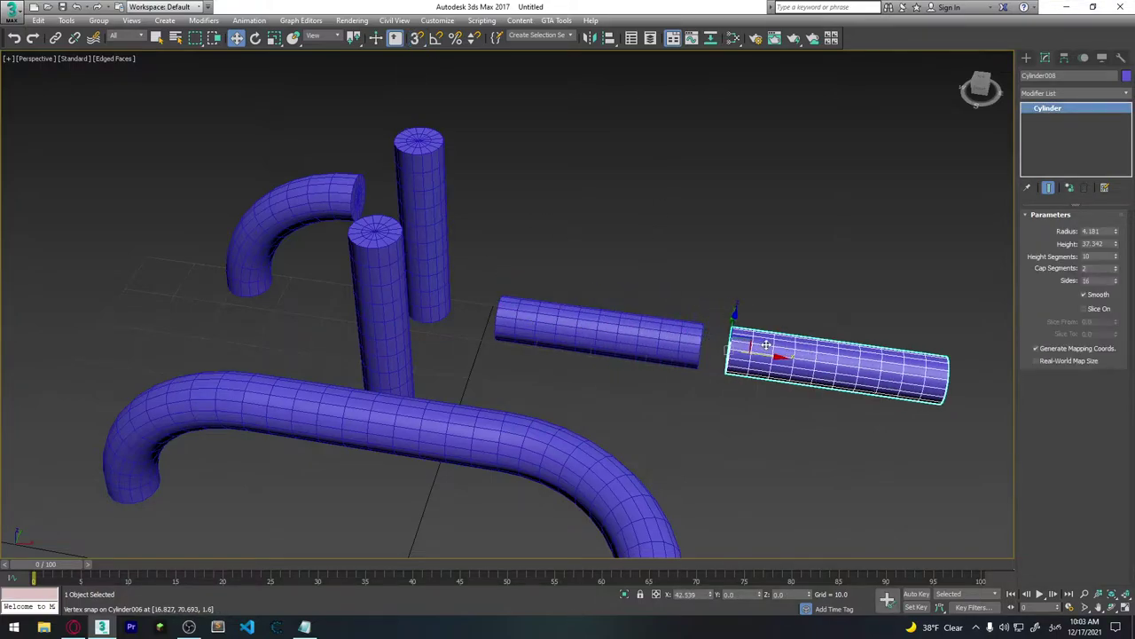
pyautogui.click(572, 364)
pyautogui.scroll(3, 633, 330)
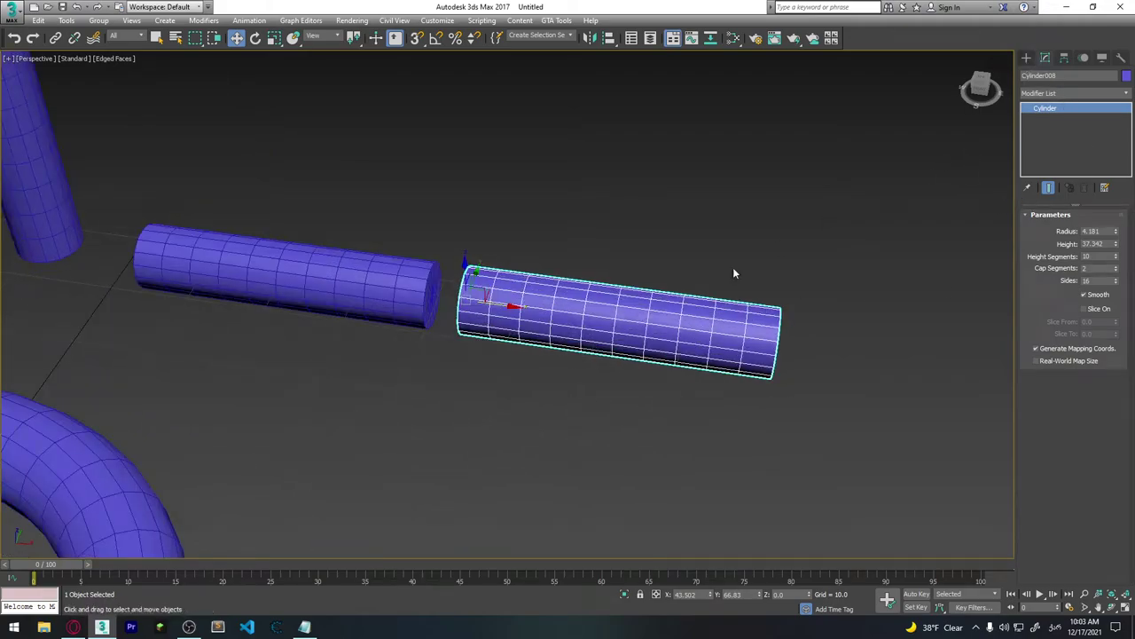
# Step: Convert Cylinder008 to Editable Poly and select its middle band of polygons
pyautogui.rightClick(676, 303)
pyautogui.moveTo(621, 426)
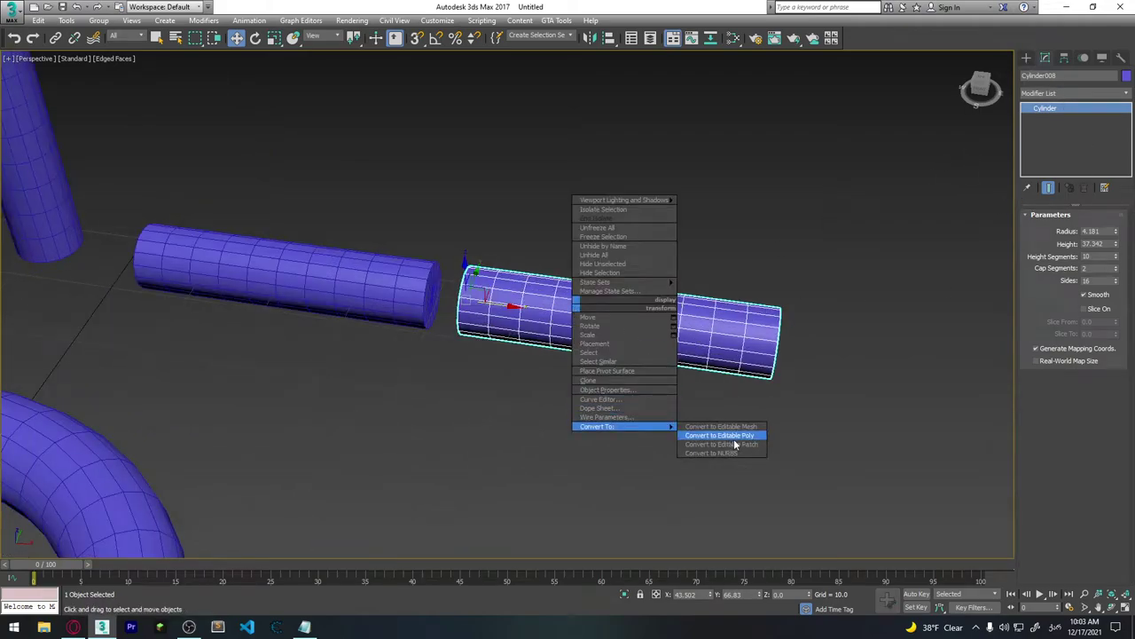
pyautogui.click(720, 435)
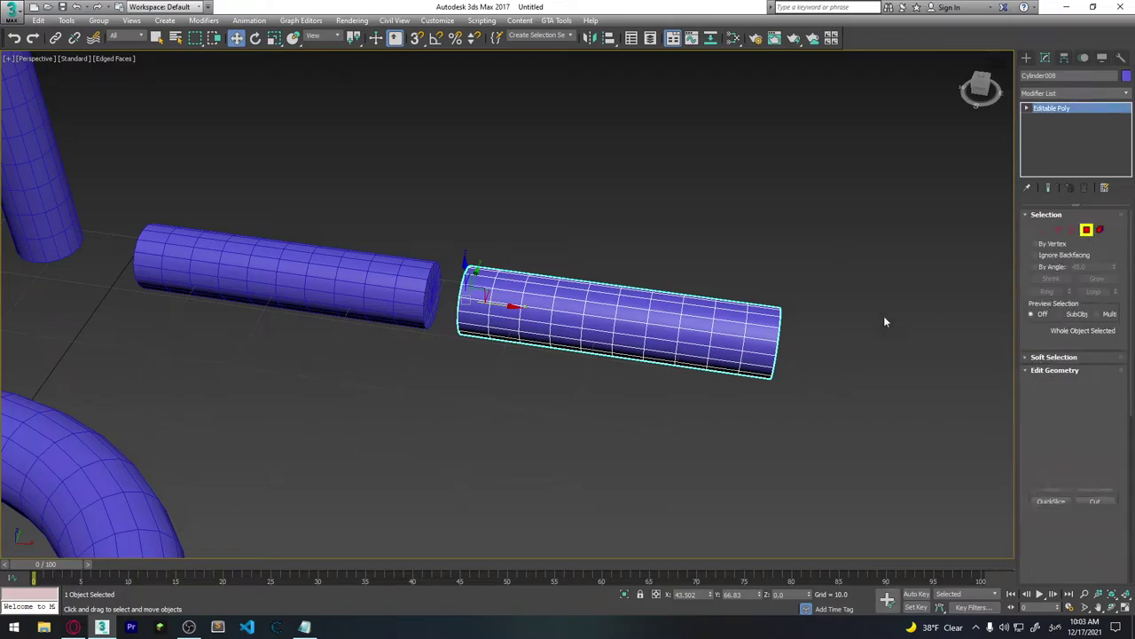
pyautogui.moveTo(884, 321)
pyautogui.keyDown('alt'); pyautogui.mouseDown(button='middle')
pyautogui.moveTo(690, 304)
pyautogui.moveTo(570, 268)
pyautogui.mouseUp(button='middle'); pyautogui.keyUp('alt')
pyautogui.moveTo(587, 258); pyautogui.dragTo(668, 363)
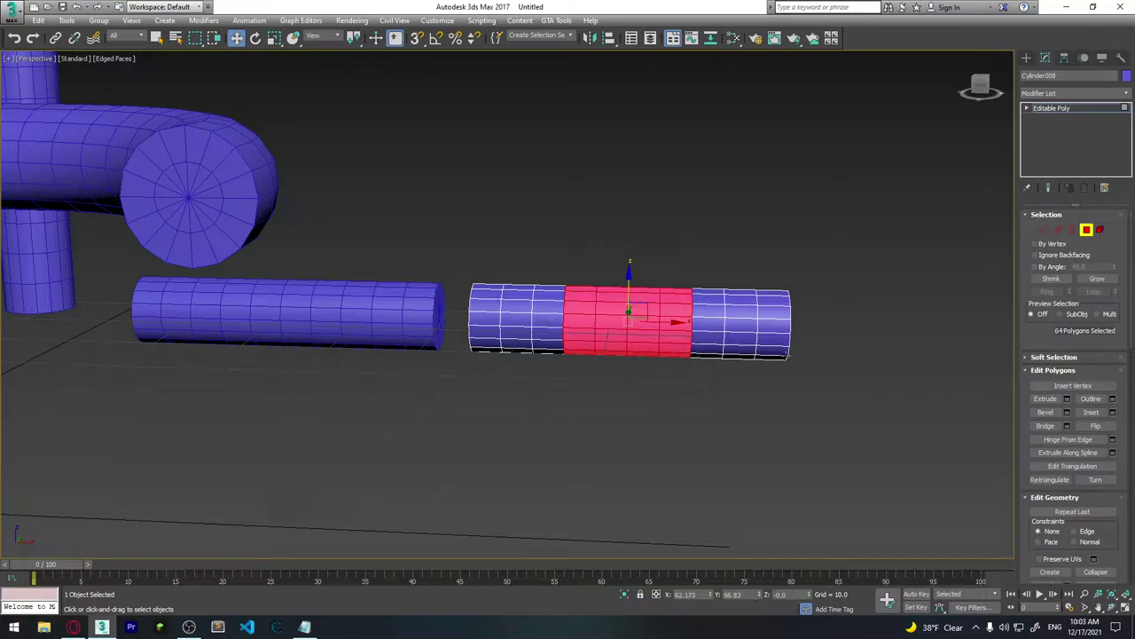
# Step: Extrude the middle band by Local Normal into a narrow raised collar about 0.5 high
pyautogui.click(1067, 399)
pyautogui.keyDown('alt'); pyautogui.moveTo(658, 350); pyautogui.dragTo(615, 366, button='middle'); pyautogui.keyUp('alt')
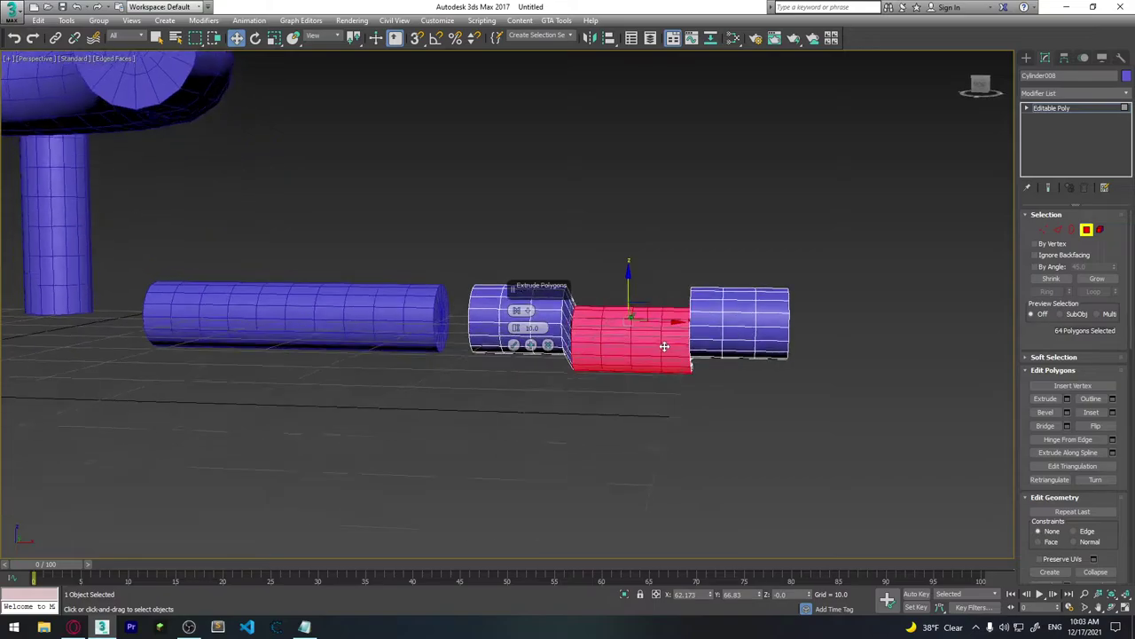
pyautogui.click(520, 311)
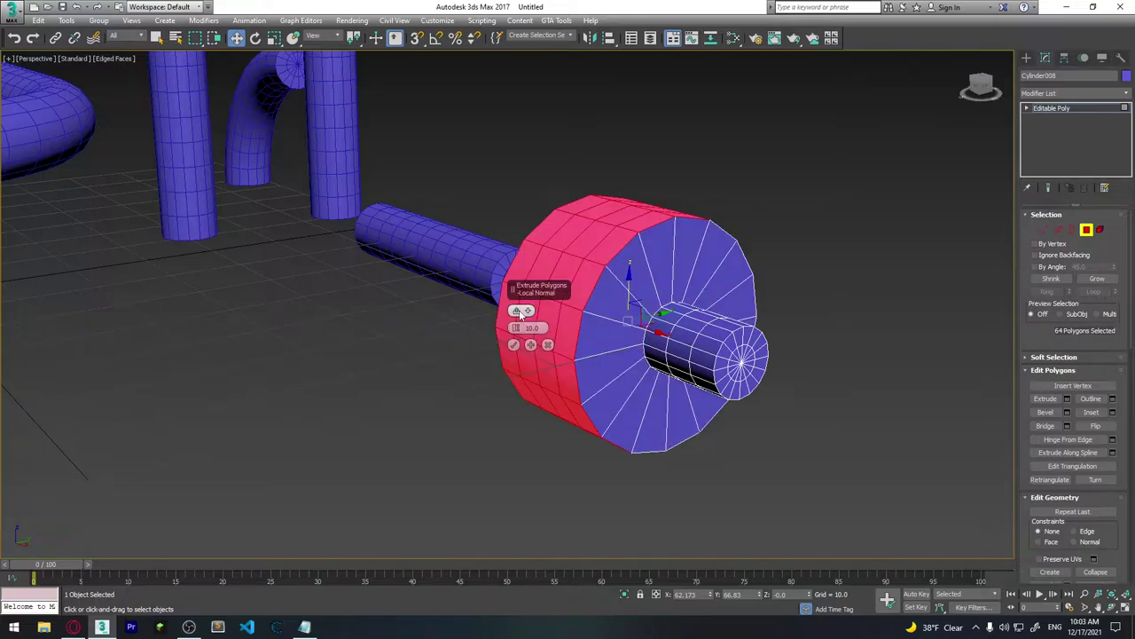
pyautogui.click(521, 312)
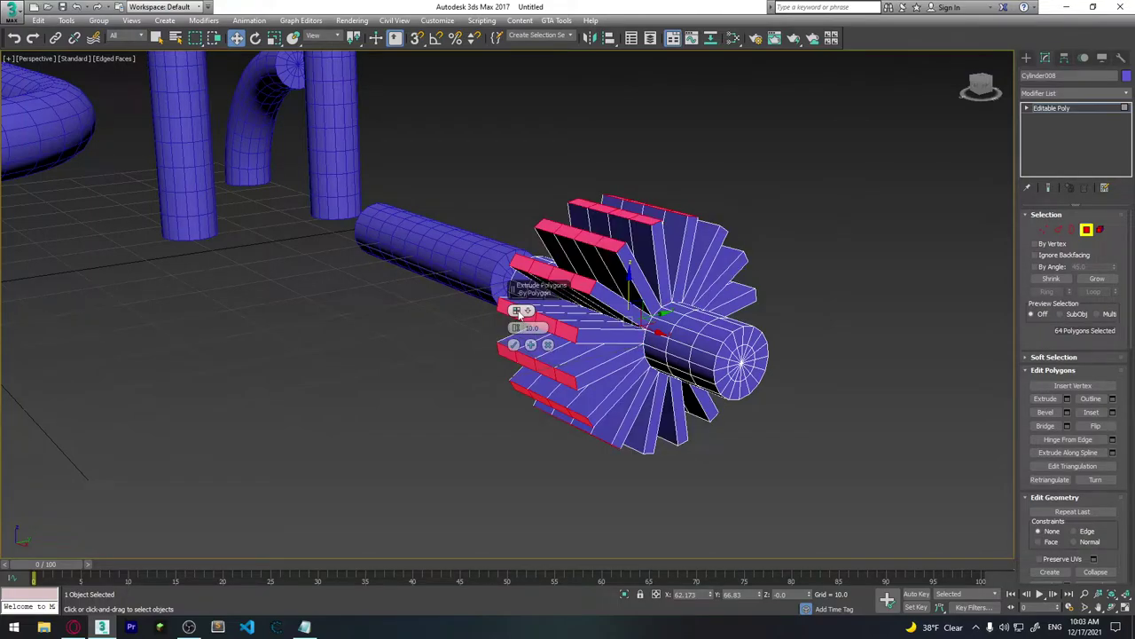
pyautogui.click(521, 311)
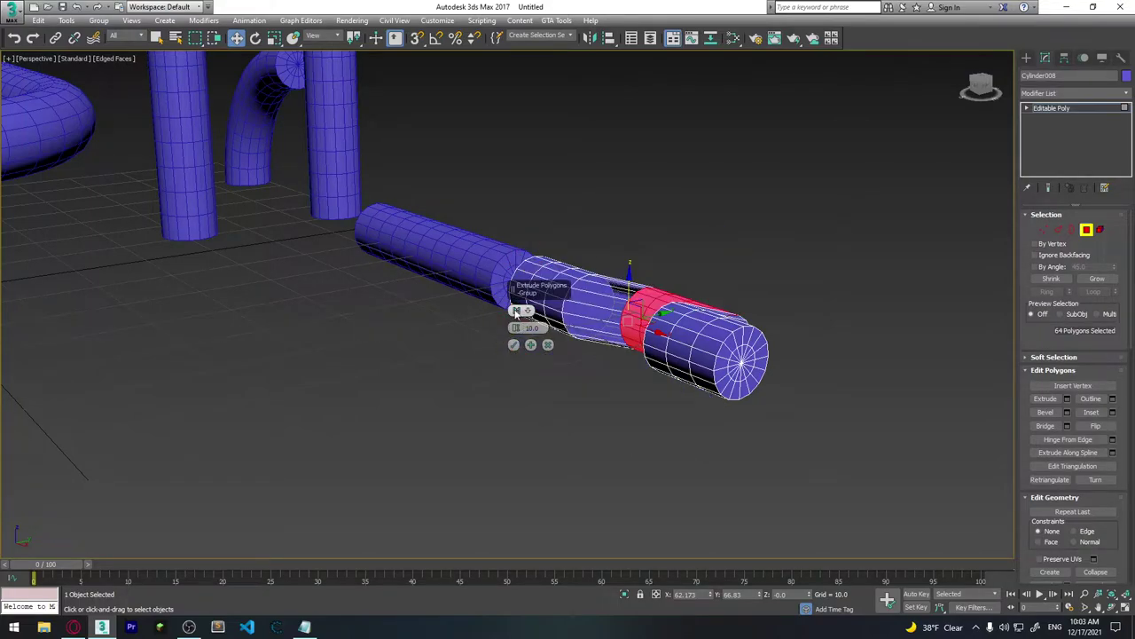
pyautogui.click(519, 311)
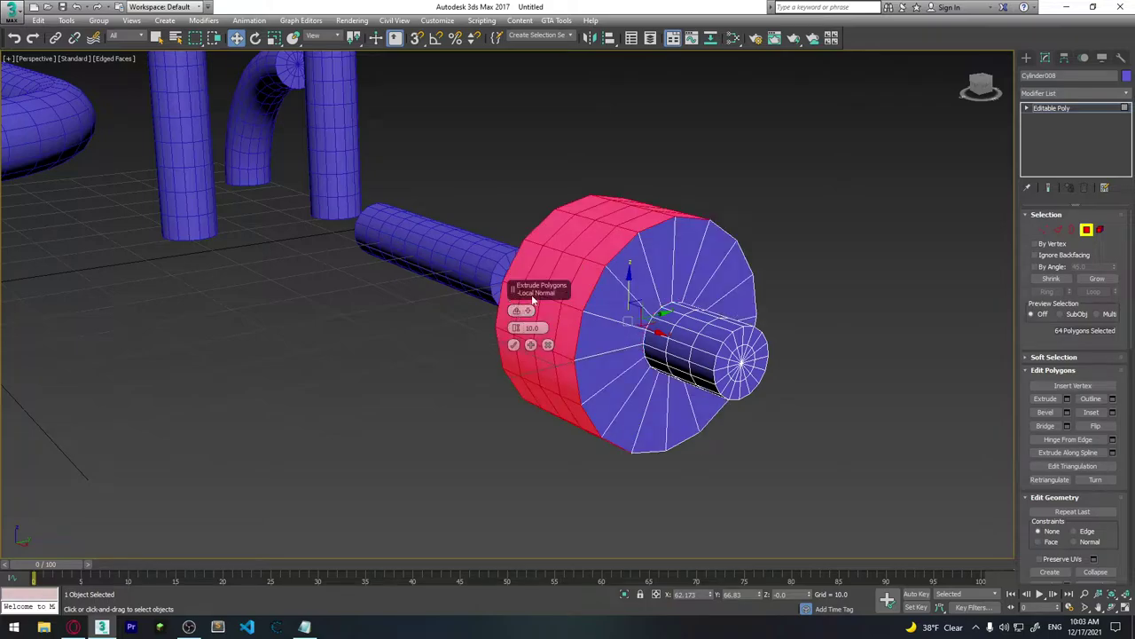
pyautogui.keyDown('alt'); pyautogui.moveTo(663, 337); pyautogui.dragTo(738, 369, button='middle'); pyautogui.keyUp('alt')
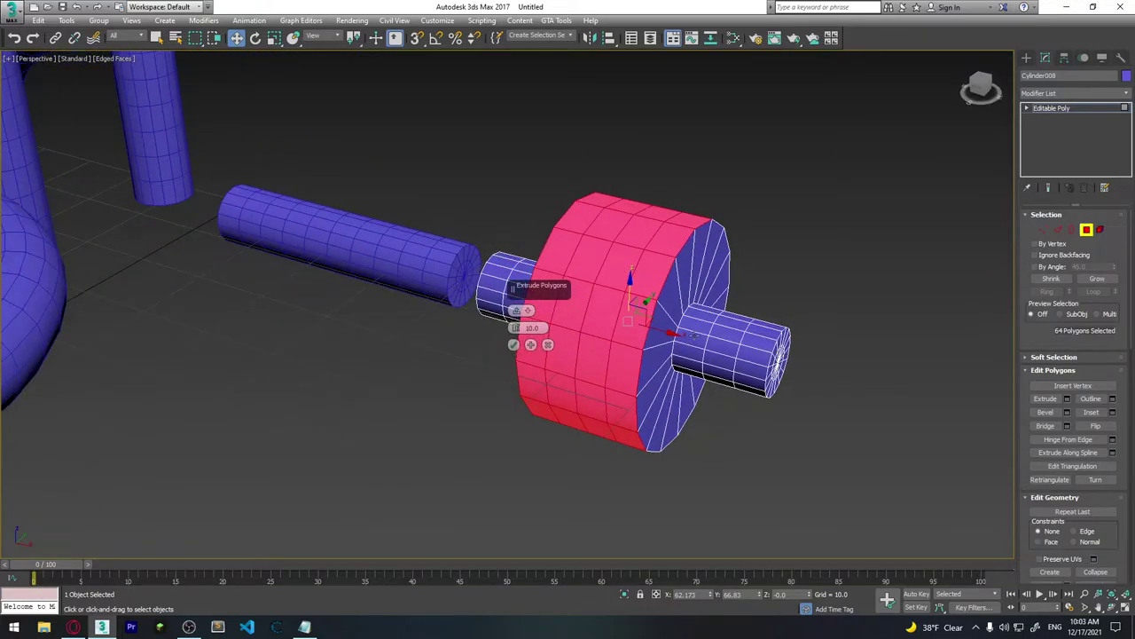
pyautogui.moveTo(523, 327); pyautogui.dragTo(518, 373)
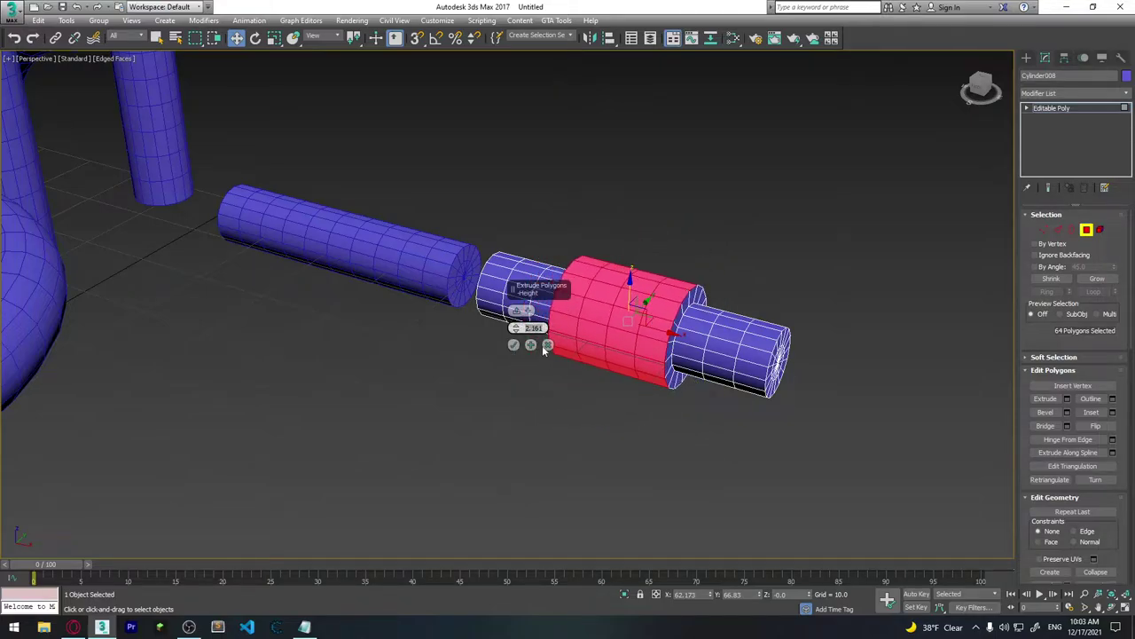
pyautogui.write('.0')
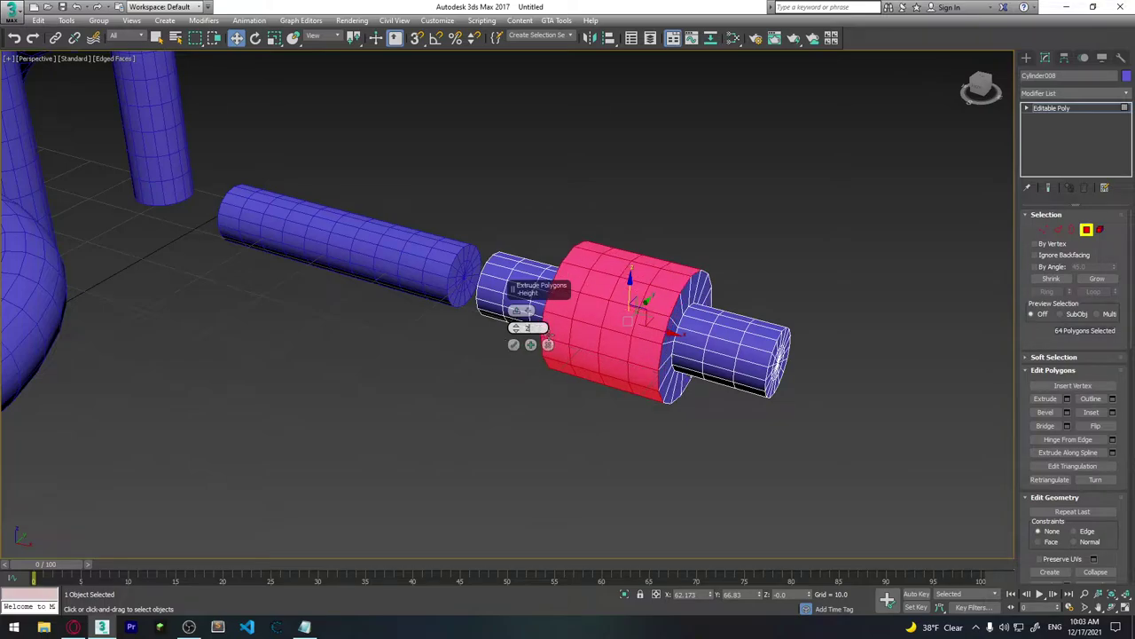
pyautogui.write('.5')
pyautogui.moveTo(752, 364)
pyautogui.keyDown('alt'); pyautogui.mouseDown(button='middle')
pyautogui.moveTo(621, 355)
pyautogui.moveTo(743, 353)
pyautogui.moveTo(705, 341)
pyautogui.mouseUp(button='middle'); pyautogui.keyUp('alt')
pyautogui.click(514, 344)
# Step: Extrude the collar faces a second time with a height of 1.0
pyautogui.click(1067, 399)
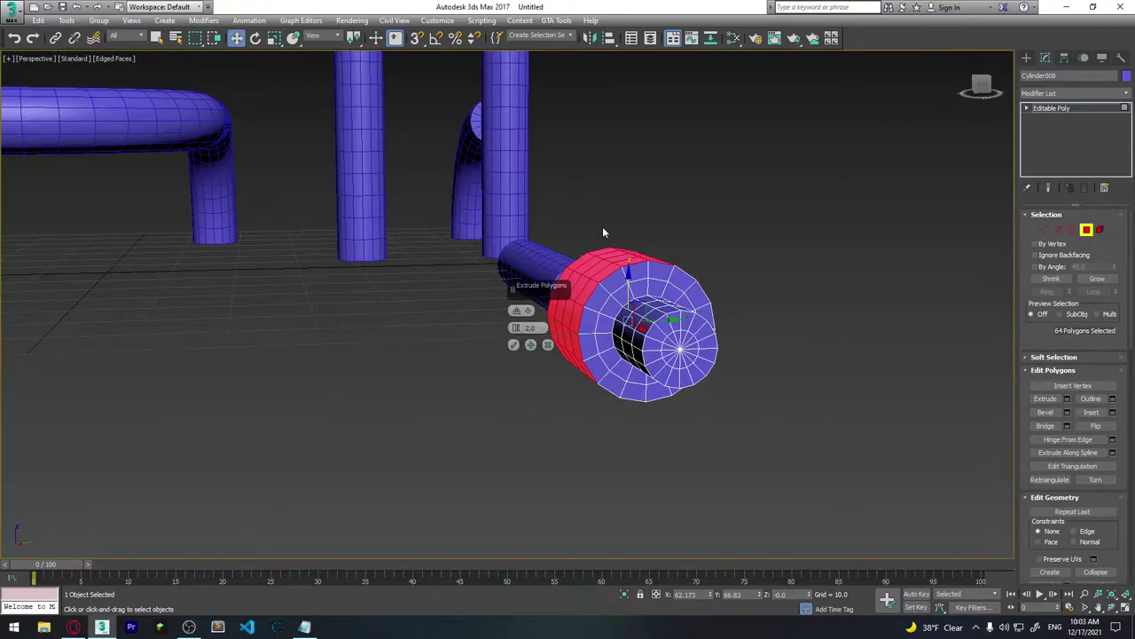
pyautogui.write('1')
pyautogui.press('Return')
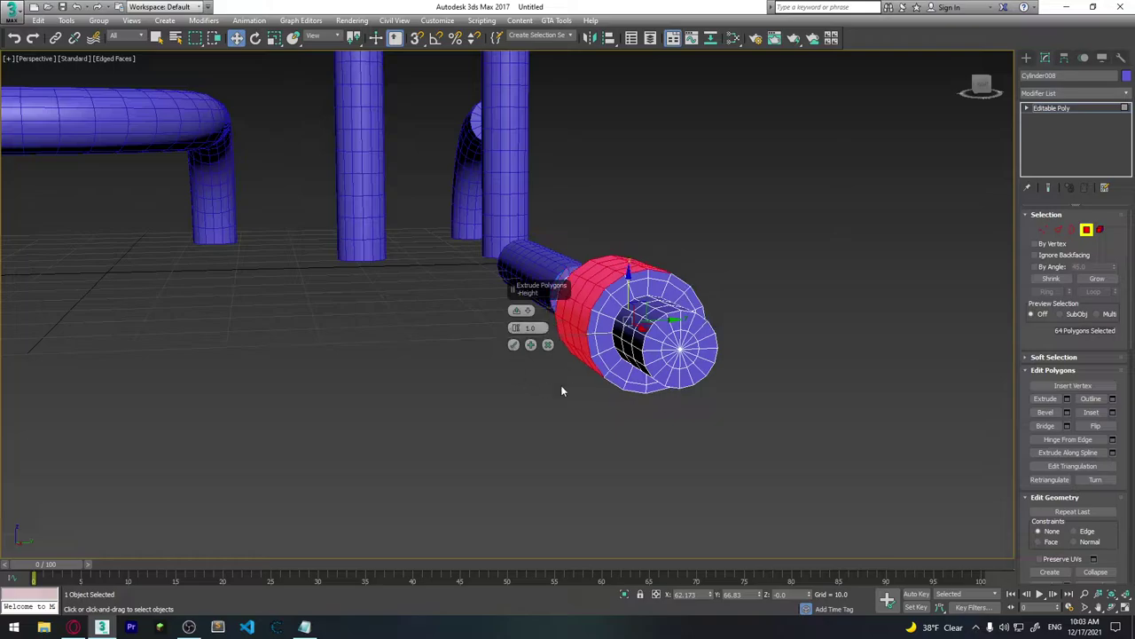
pyautogui.click(514, 345)
pyautogui.keyDown('alt'); pyautogui.moveTo(514, 346); pyautogui.dragTo(621, 337, button='middle'); pyautogui.keyUp('alt')
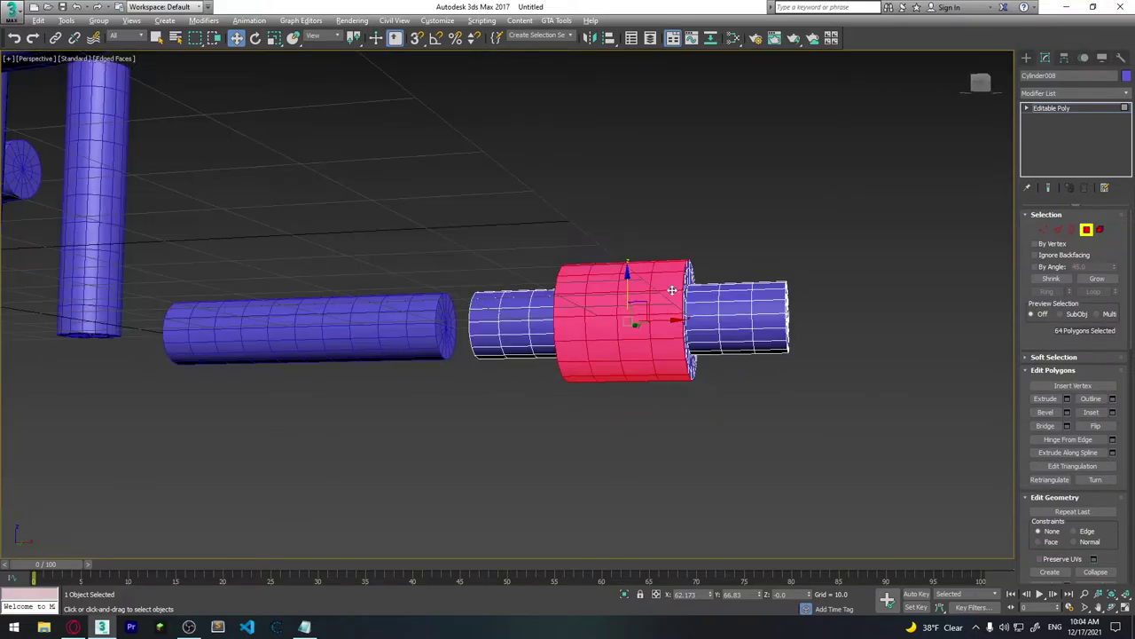
pyautogui.keyDown('alt'); pyautogui.moveTo(672, 291); pyautogui.dragTo(679, 257, button='middle'); pyautogui.keyUp('alt')
pyautogui.click(628, 263)
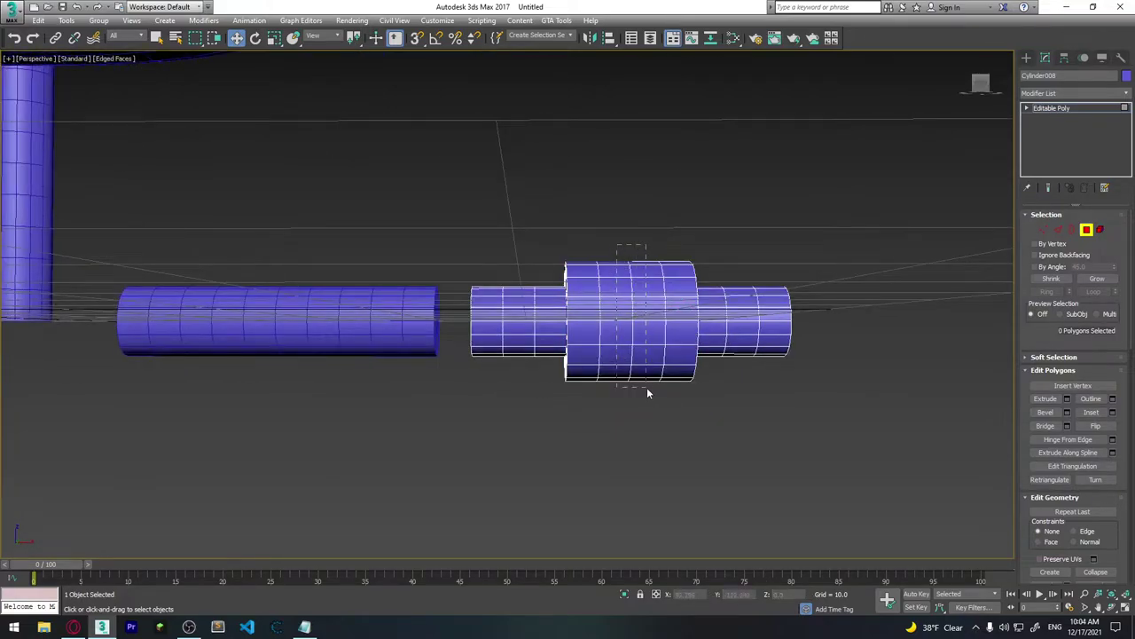
# Step: Bevel the middle ring of 32 collar polygons by Local Normal to -1.13, carving a groove
pyautogui.moveTo(646, 388); pyautogui.dragTo(646, 387)
pyautogui.keyDown('alt'); pyautogui.moveTo(646, 387); pyautogui.dragTo(576, 372, button='middle'); pyautogui.keyUp('alt')
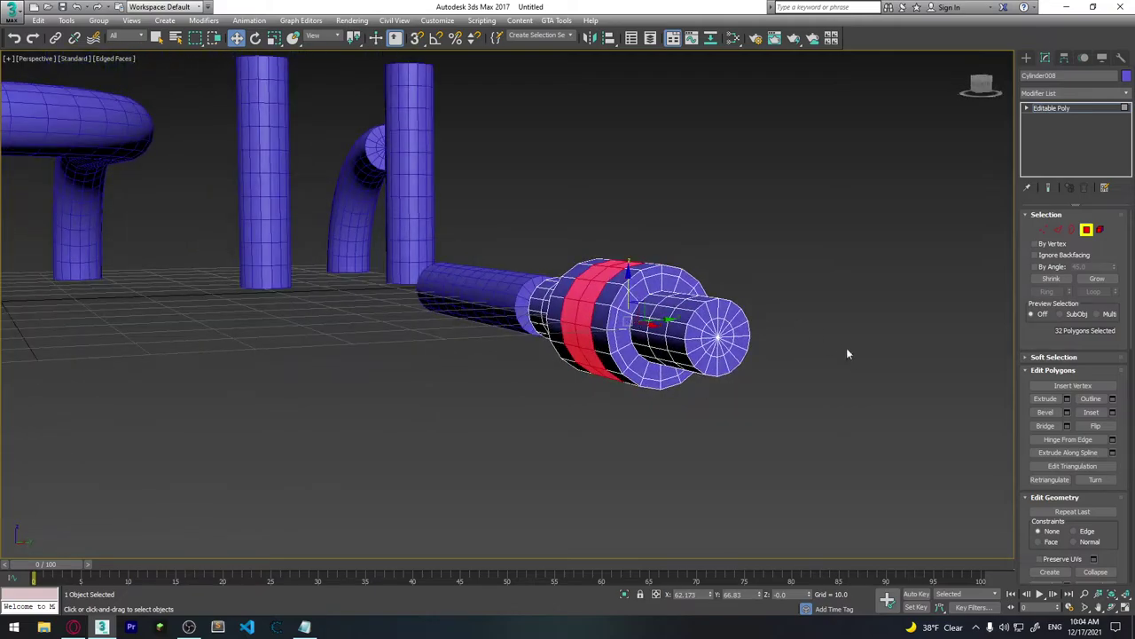
pyautogui.click(1067, 412)
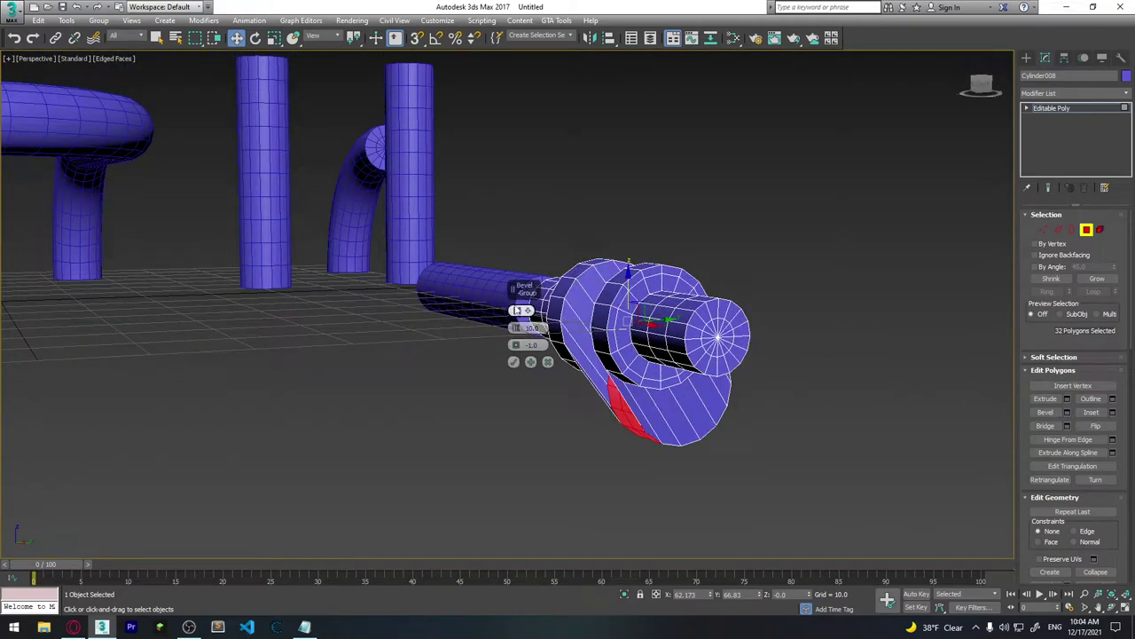
pyautogui.click(518, 311)
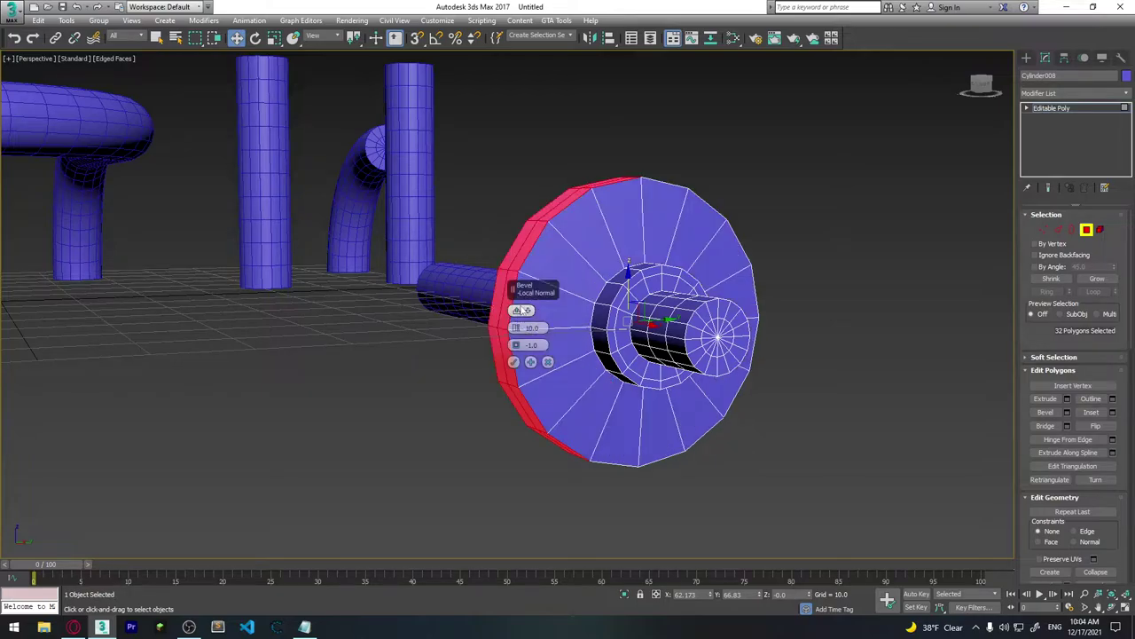
pyautogui.moveTo(520, 333); pyautogui.dragTo(521, 403)
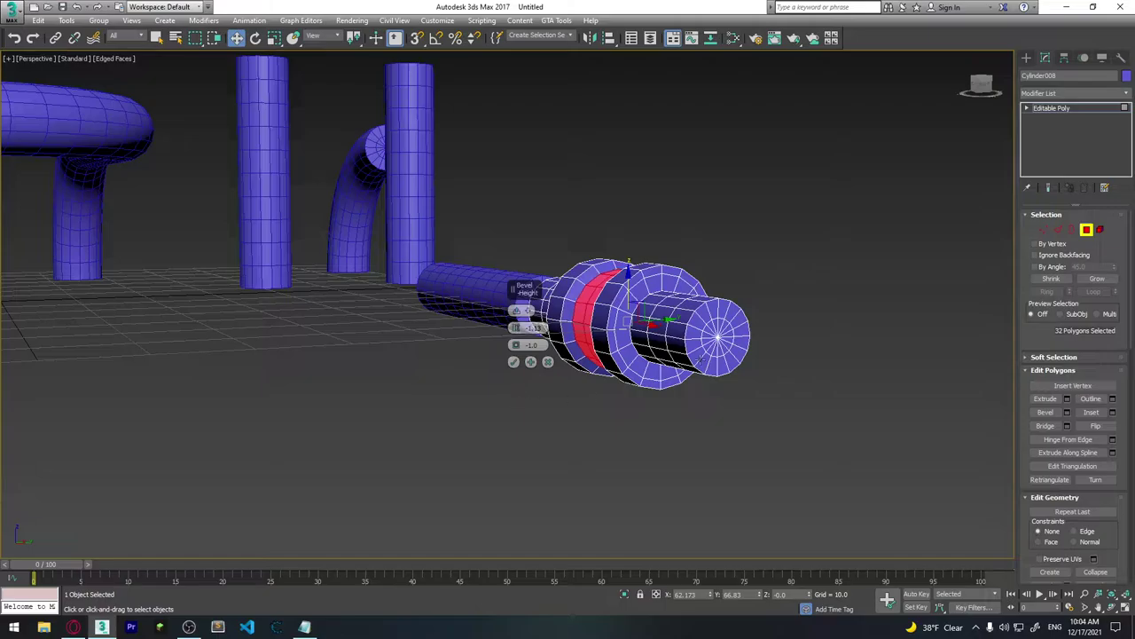
pyautogui.moveTo(521, 402)
pyautogui.keyDown('alt'); pyautogui.mouseDown(button='middle')
pyautogui.moveTo(753, 358)
pyautogui.moveTo(731, 348)
pyautogui.mouseUp(button='middle'); pyautogui.keyUp('alt')
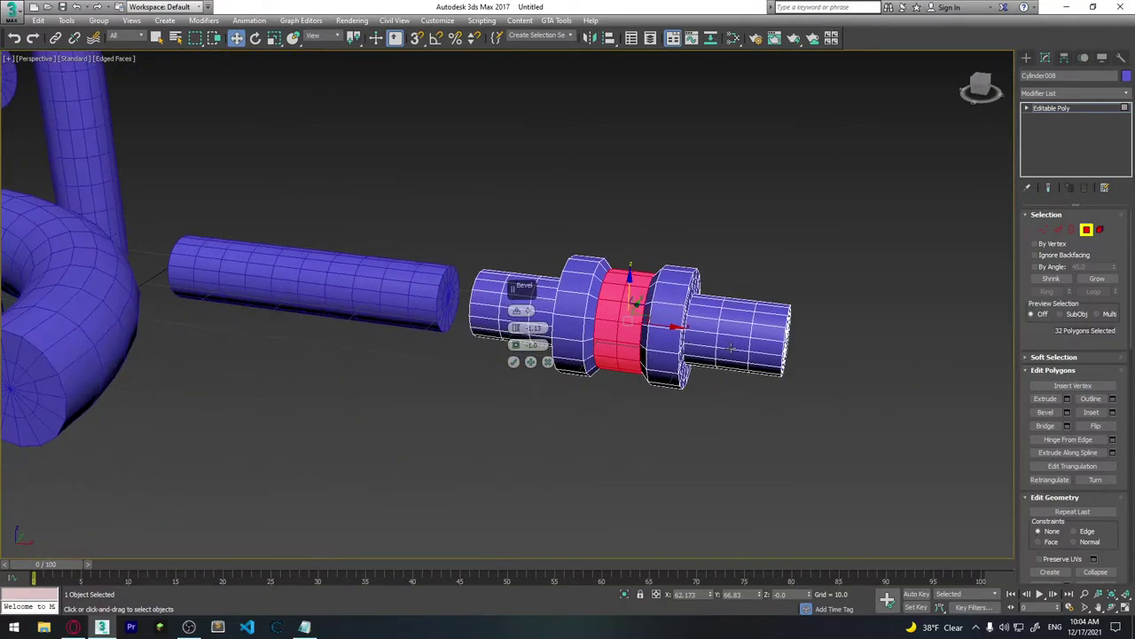
pyautogui.click(513, 362)
pyautogui.moveTo(513, 362)
pyautogui.keyDown('alt'); pyautogui.mouseDown(button='middle')
pyautogui.moveTo(731, 330)
pyautogui.moveTo(707, 266)
pyautogui.mouseUp(button='middle'); pyautogui.keyUp('alt')
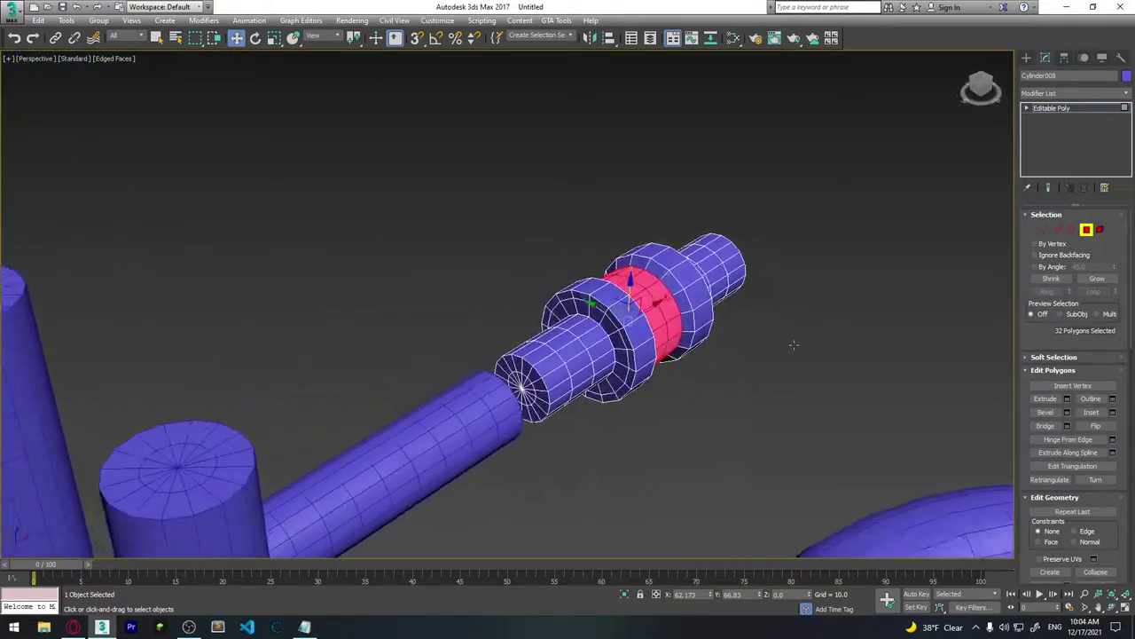
pyautogui.click(707, 266)
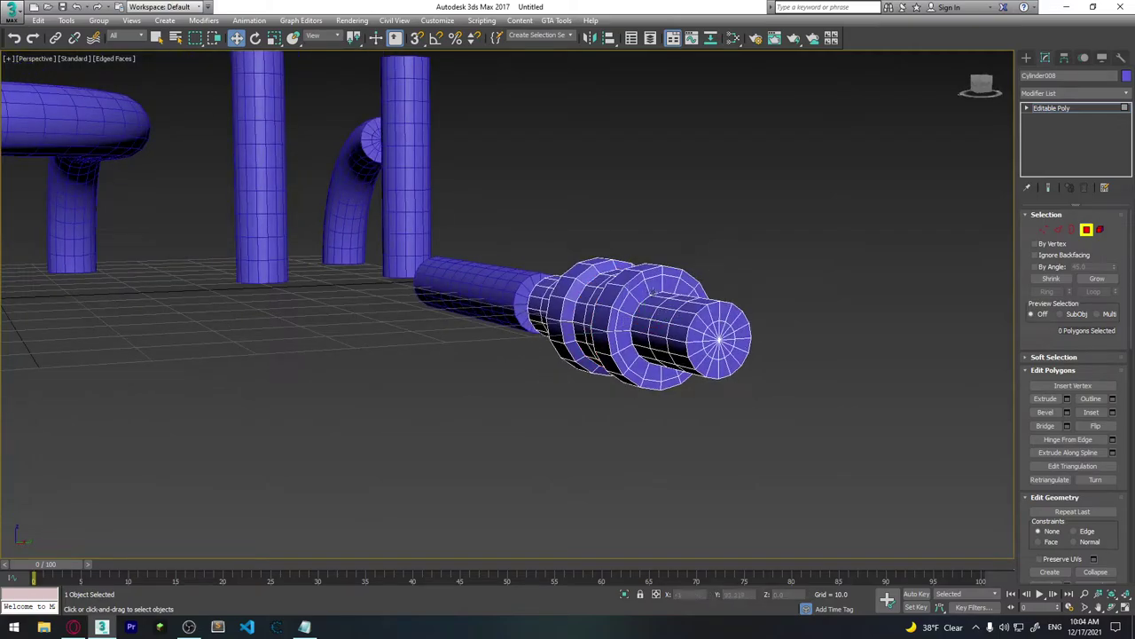
# Step: Select the flange ring faces all the way around the coupling's collar
pyautogui.click(640, 292)
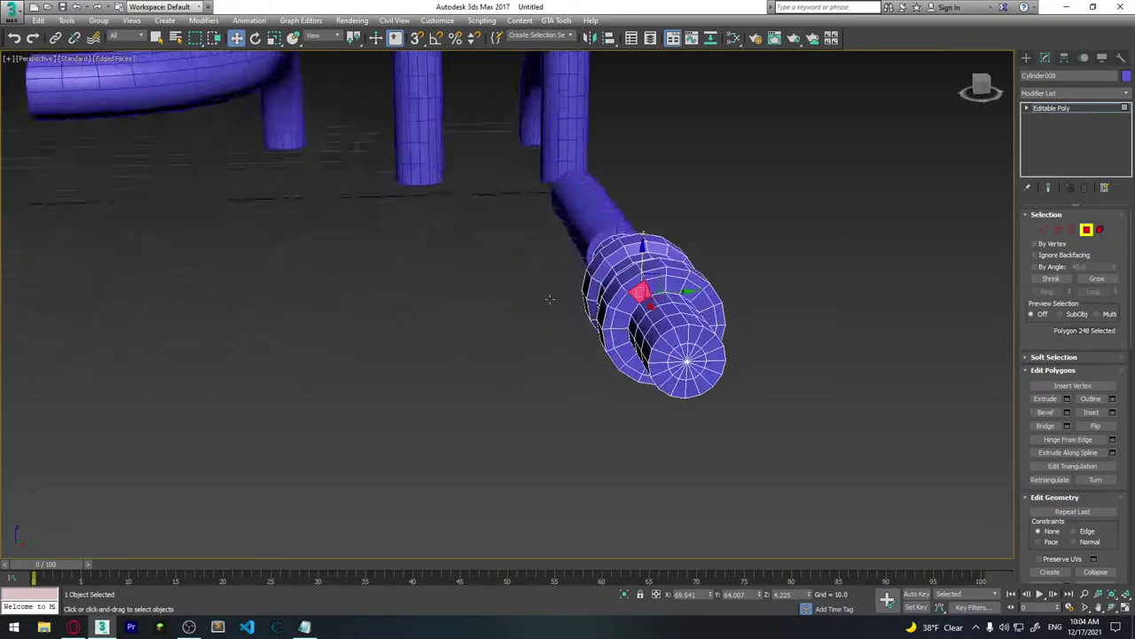
pyautogui.moveTo(981, 85)
pyautogui.mouseDown()
pyautogui.moveTo(966, 92)
pyautogui.moveTo(976, 88)
pyautogui.mouseUp()
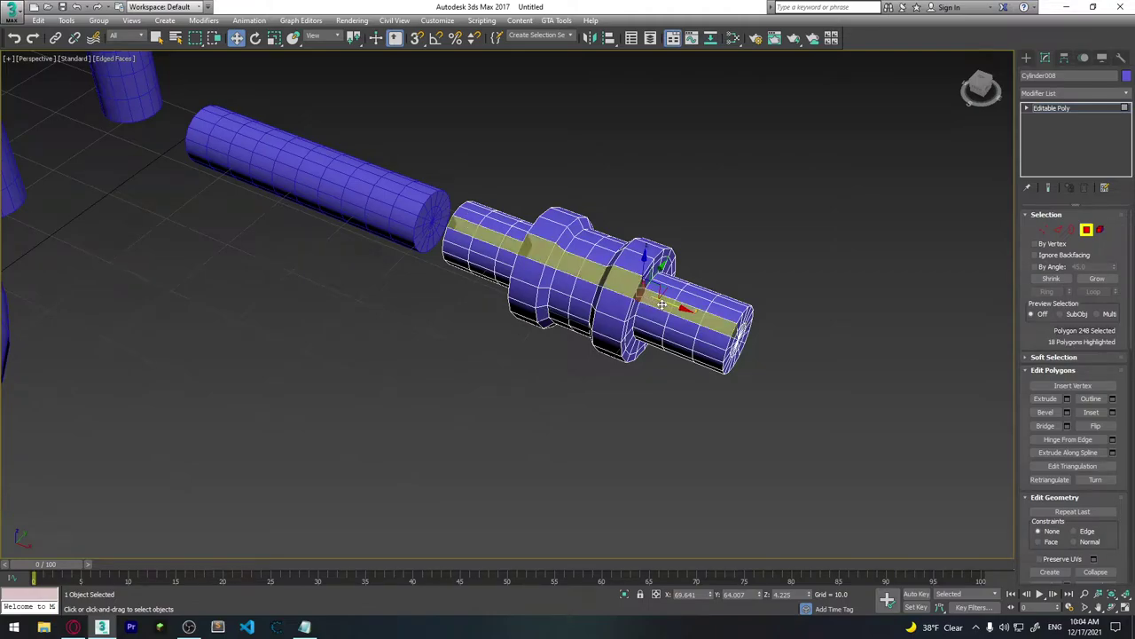
pyautogui.keyDown('alt'); pyautogui.moveTo(662, 304); pyautogui.dragTo(588, 296, button='middle'); pyautogui.keyUp('alt')
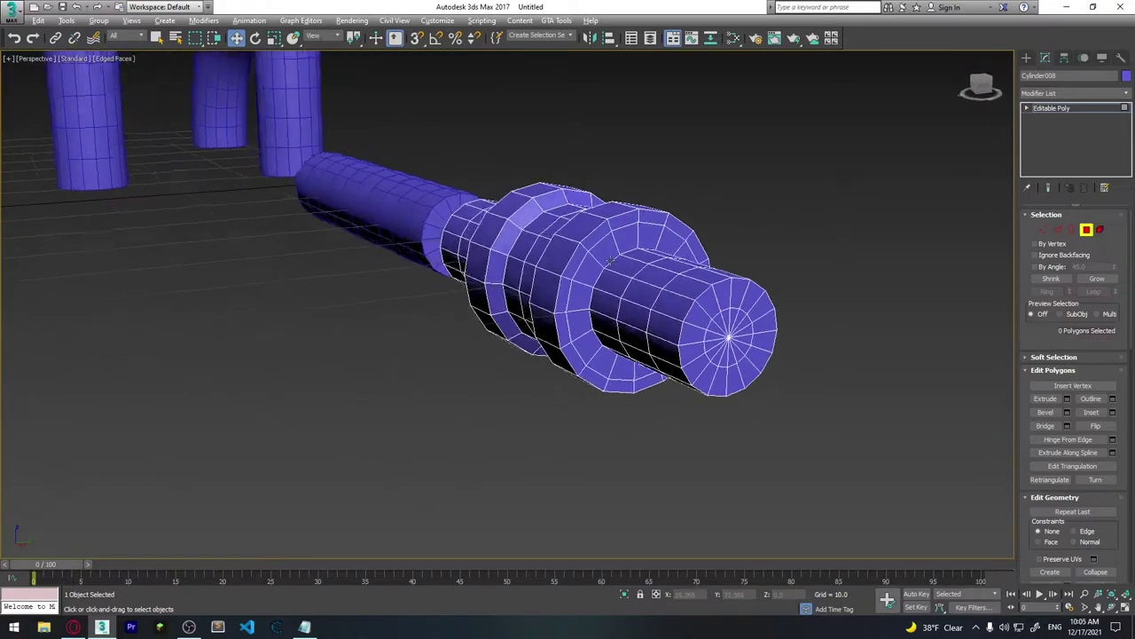
pyautogui.click(612, 249)
pyautogui.keyDown('ctrl'); pyautogui.click(637, 240); pyautogui.keyUp('ctrl')
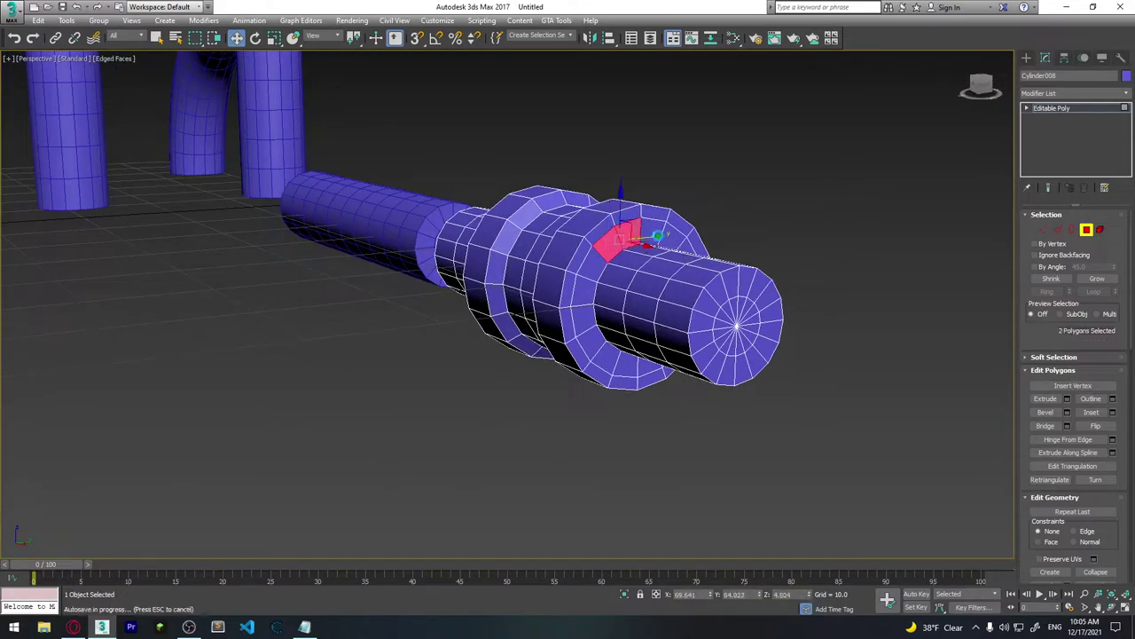
pyautogui.keyDown('alt'); pyautogui.moveTo(647, 249); pyautogui.dragTo(668, 254, button='middle'); pyautogui.keyUp('alt')
pyautogui.moveTo(669, 252)
pyautogui.keyDown('ctrl'); pyautogui.mouseDown()
pyautogui.moveTo(694, 330)
pyautogui.moveTo(684, 346)
pyautogui.mouseUp(); pyautogui.keyUp('ctrl')
pyautogui.keyDown('alt'); pyautogui.moveTo(684, 345); pyautogui.dragTo(691, 342, button='middle'); pyautogui.keyUp('alt')
pyautogui.moveTo(691, 342)
pyautogui.keyDown('ctrl'); pyautogui.mouseDown()
pyautogui.moveTo(670, 359)
pyautogui.moveTo(625, 363)
pyautogui.moveTo(590, 350)
pyautogui.moveTo(563, 315)
pyautogui.moveTo(568, 268)
pyautogui.mouseUp(); pyautogui.keyUp('ctrl')
pyautogui.moveTo(568, 268)
pyautogui.keyDown('alt'); pyautogui.mouseDown(button='middle')
pyautogui.moveTo(612, 303)
pyautogui.moveTo(722, 312)
pyautogui.moveTo(703, 317)
pyautogui.mouseUp(button='middle'); pyautogui.keyUp('alt')
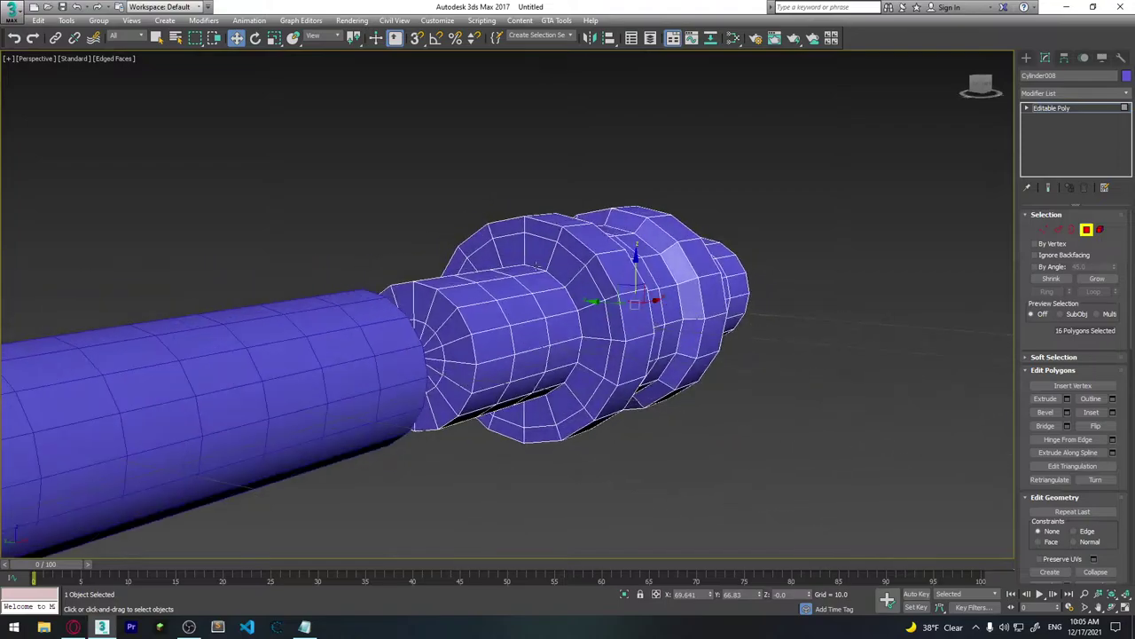
pyautogui.keyDown('ctrl'); pyautogui.click(539, 250); pyautogui.keyUp('ctrl')
pyautogui.keyDown('ctrl'); pyautogui.click(567, 268); pyautogui.keyUp('ctrl')
pyautogui.moveTo(578, 288)
pyautogui.keyDown('ctrl'); pyautogui.mouseDown()
pyautogui.moveTo(592, 355)
pyautogui.moveTo(565, 405)
pyautogui.mouseUp(); pyautogui.keyUp('ctrl')
pyautogui.moveTo(565, 405)
pyautogui.keyDown('alt'); pyautogui.mouseDown(button='middle')
pyautogui.moveTo(589, 354)
pyautogui.moveTo(647, 339)
pyautogui.mouseUp(button='middle'); pyautogui.keyUp('alt')
pyautogui.moveTo(646, 339)
pyautogui.keyDown('ctrl'); pyautogui.mouseDown()
pyautogui.moveTo(597, 342)
pyautogui.moveTo(548, 306)
pyautogui.moveTo(534, 272)
pyautogui.moveTo(539, 223)
pyautogui.mouseUp(); pyautogui.keyUp('ctrl')
pyautogui.moveTo(539, 223)
pyautogui.keyDown('alt'); pyautogui.mouseDown(button='middle')
pyautogui.moveTo(763, 281)
pyautogui.moveTo(574, 258)
pyautogui.moveTo(591, 272)
pyautogui.mouseUp(button='middle'); pyautogui.keyUp('alt')
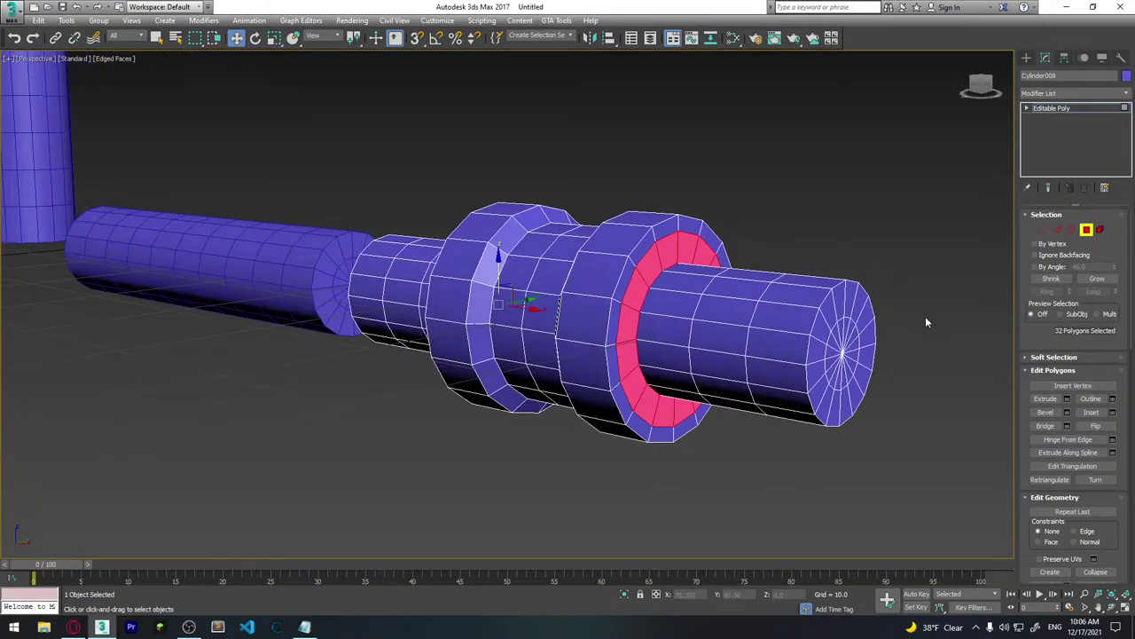
# Step: Bevel the ring faces inward with negative height and outline, then select the inner cylinder faces
pyautogui.click(1067, 412)
pyautogui.moveTo(887, 393)
pyautogui.keyDown('alt'); pyautogui.mouseDown(button='middle')
pyautogui.moveTo(755, 281)
pyautogui.moveTo(709, 281)
pyautogui.moveTo(723, 280)
pyautogui.mouseUp(button='middle'); pyautogui.keyUp('alt')
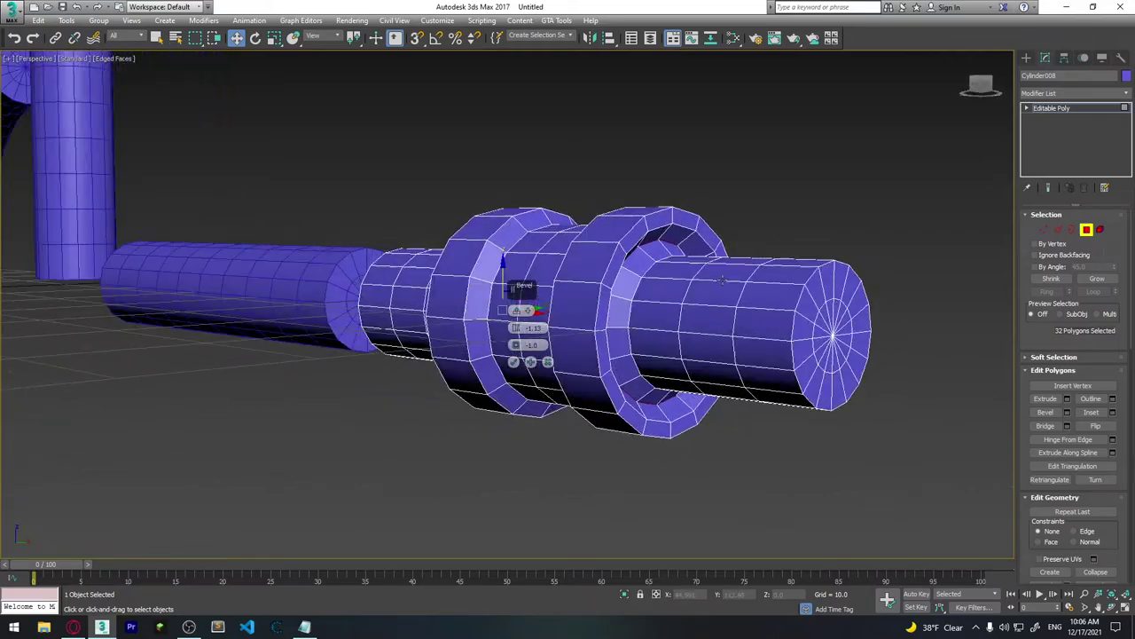
pyautogui.click(514, 364)
pyautogui.keyDown('alt'); pyautogui.moveTo(513, 365); pyautogui.dragTo(811, 282, button='middle'); pyautogui.keyUp('alt')
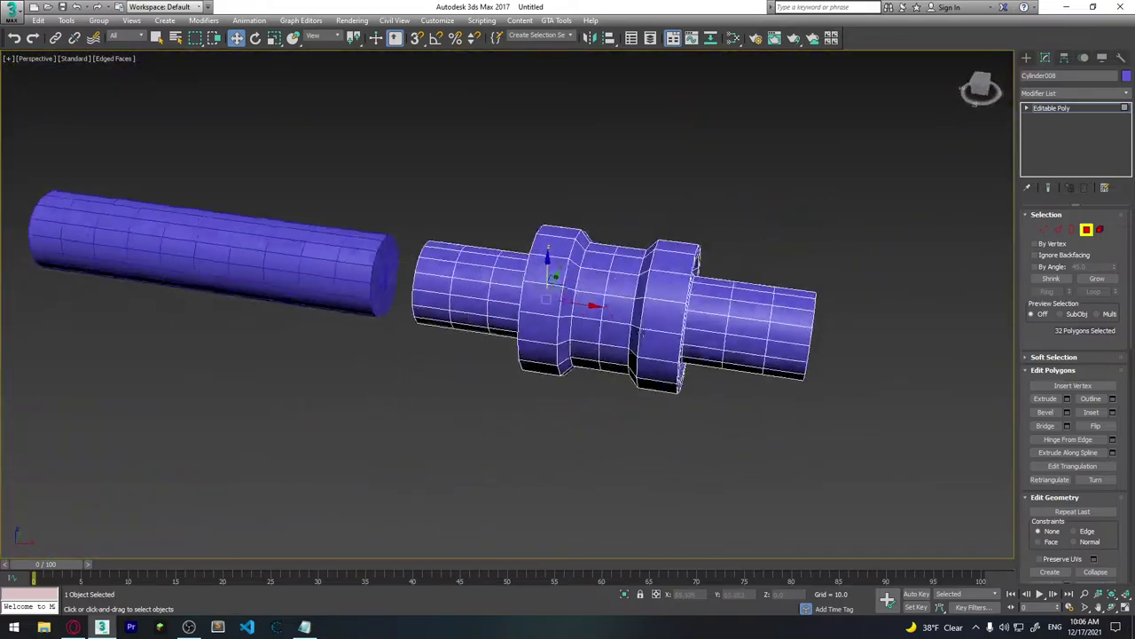
pyautogui.moveTo(638, 302)
pyautogui.keyDown('alt'); pyautogui.mouseDown(button='middle')
pyautogui.moveTo(568, 293)
pyautogui.moveTo(638, 301)
pyautogui.mouseUp(button='middle'); pyautogui.keyUp('alt')
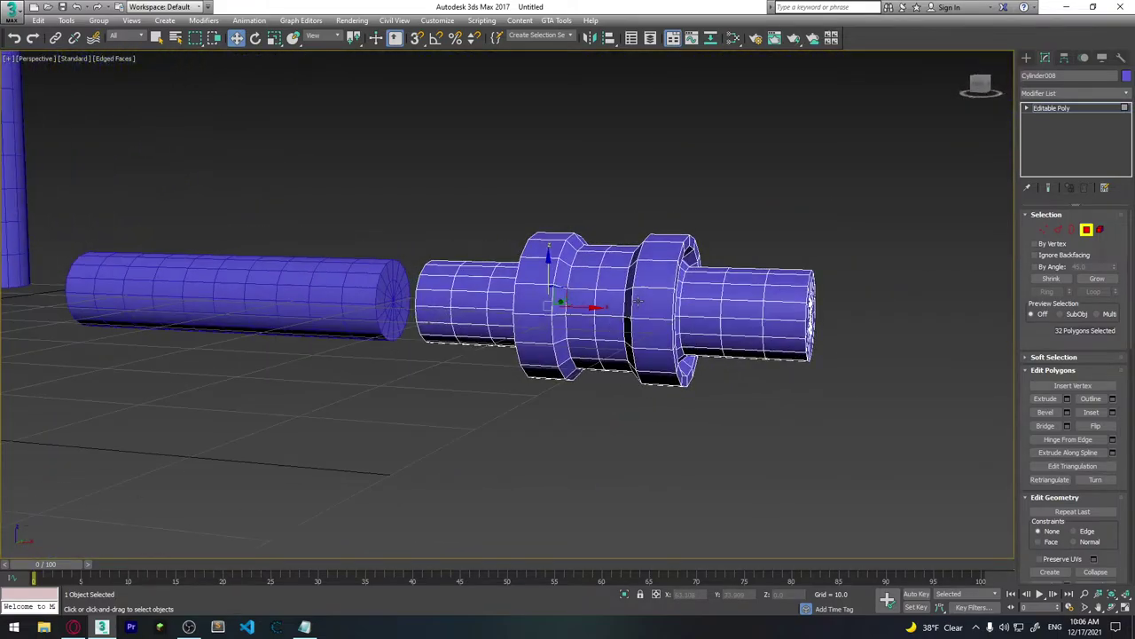
pyautogui.click(638, 301)
pyautogui.moveTo(732, 342); pyautogui.dragTo(712, 363)
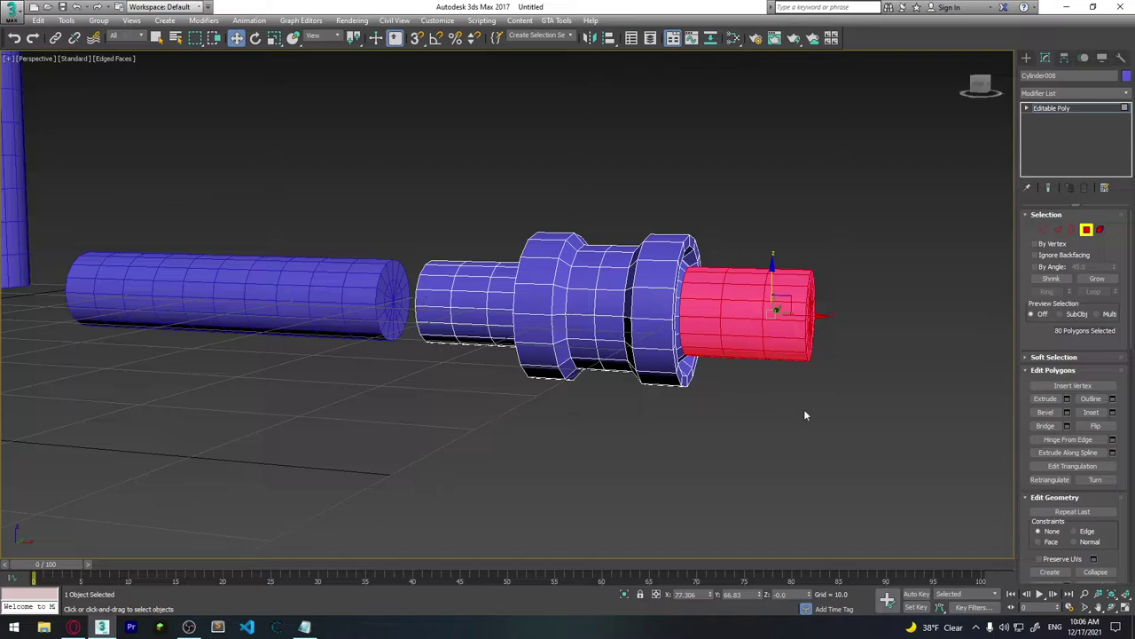
# Step: Delete the inner cylinder faces and the leftover end cap faces
pyautogui.press('Delete')
pyautogui.moveTo(704, 373); pyautogui.dragTo(865, 372, button='middle')
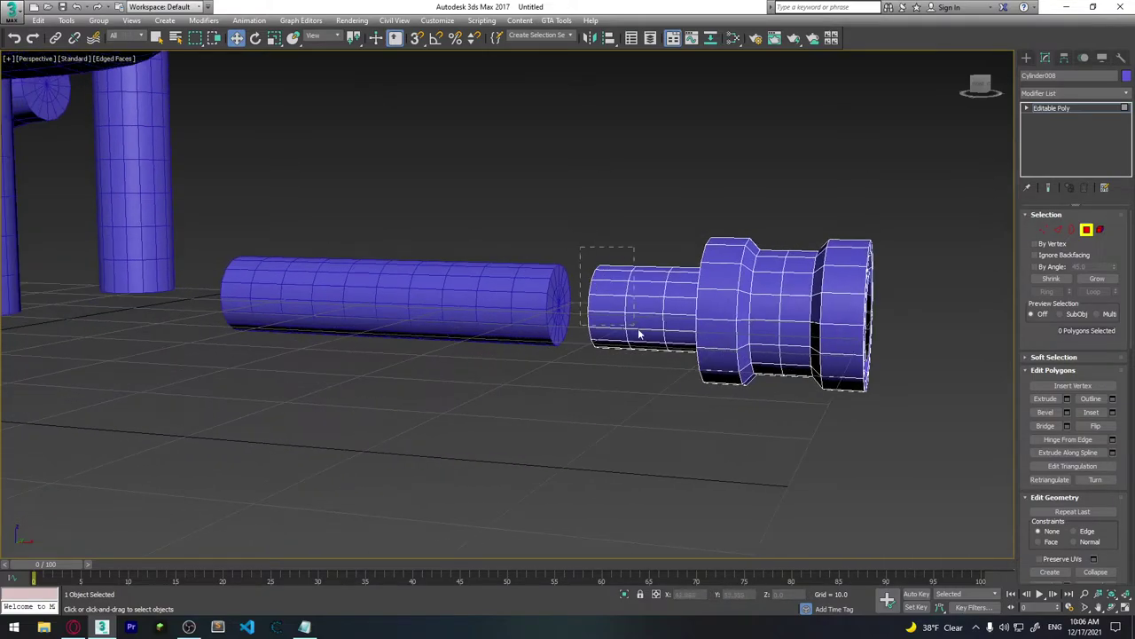
pyautogui.keyDown('alt'); pyautogui.moveTo(670, 366); pyautogui.dragTo(651, 288, button='middle'); pyautogui.keyUp('alt')
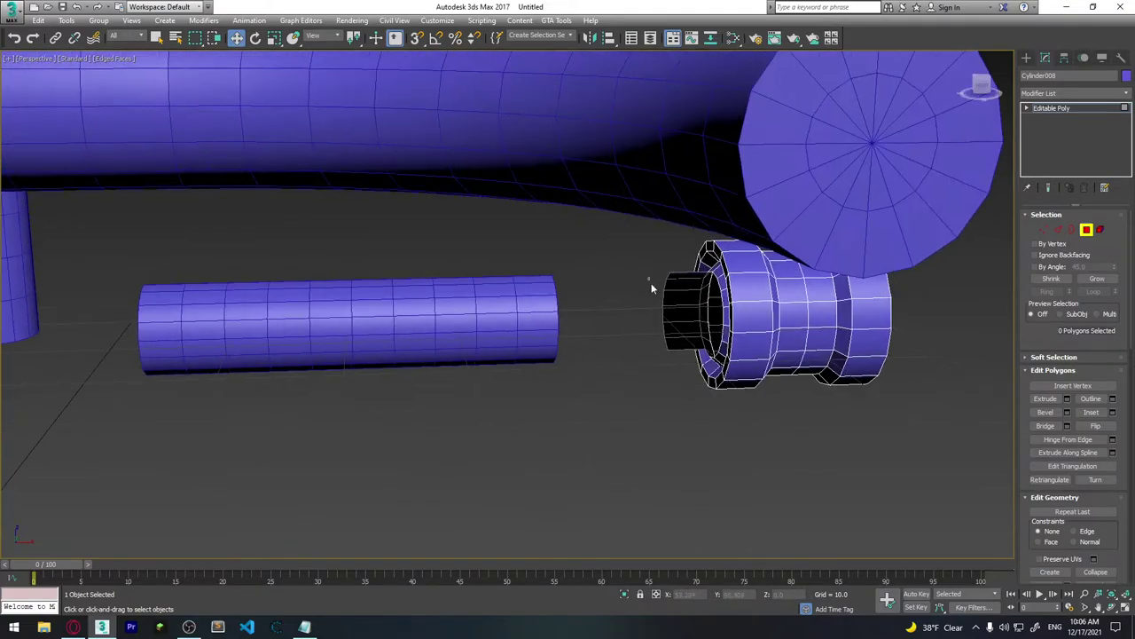
pyautogui.moveTo(682, 358); pyautogui.dragTo(685, 359)
pyautogui.press('Delete')
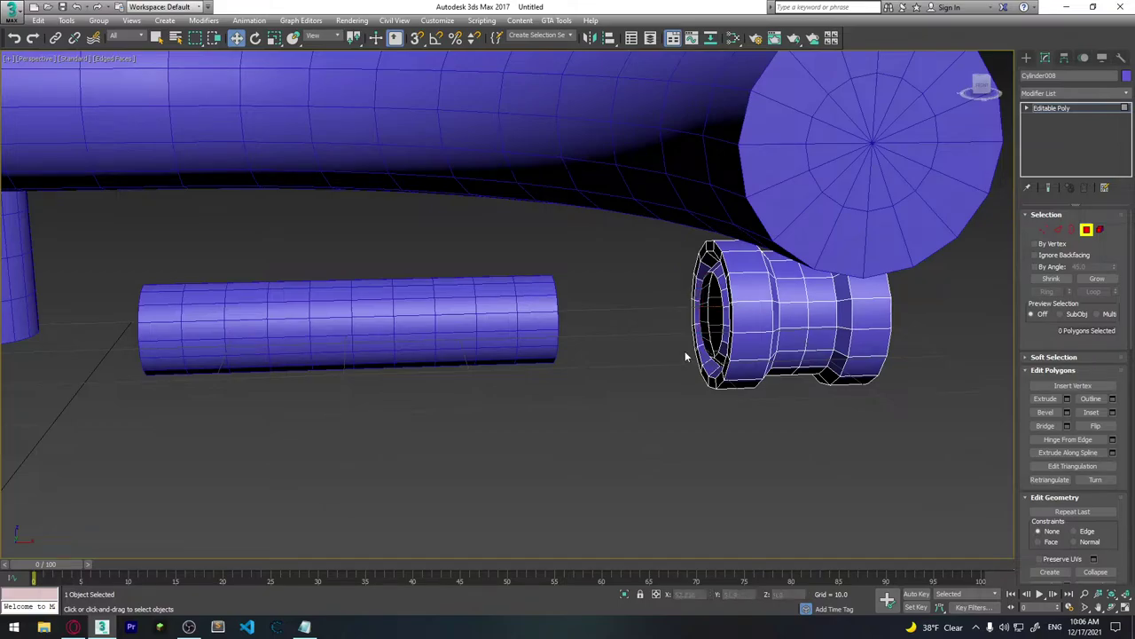
pyautogui.keyDown('alt'); pyautogui.moveTo(892, 329); pyautogui.dragTo(825, 323, button='middle'); pyautogui.keyUp('alt')
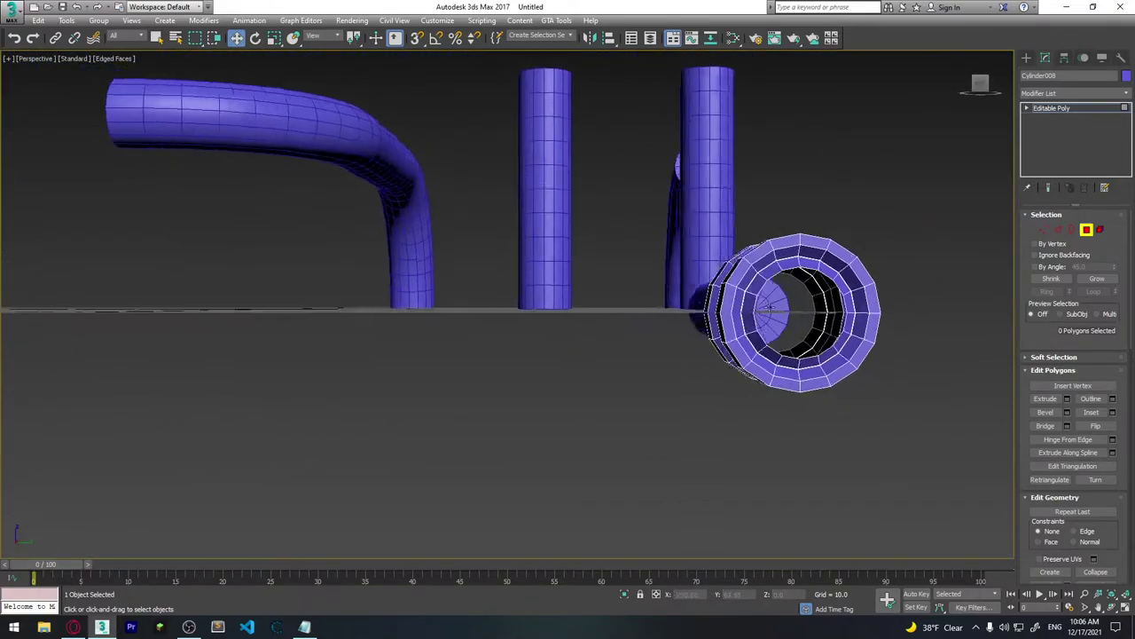
# Step: Bridge the two open end borders to form the sleeve's inner wall
pyautogui.click(1072, 231)
pyautogui.click(821, 270)
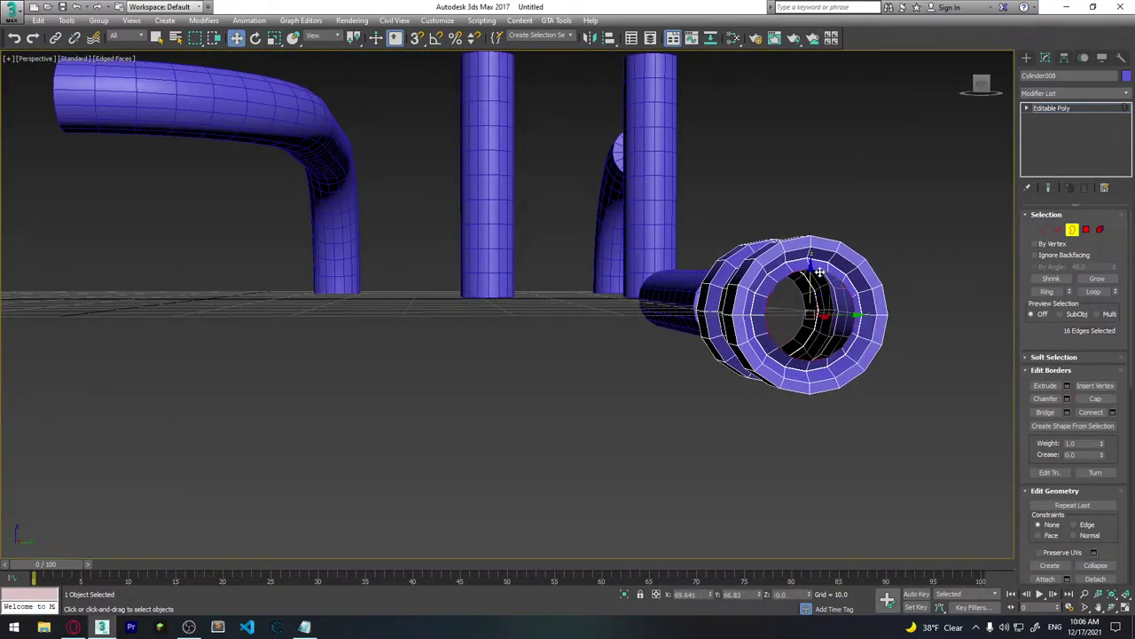
pyautogui.moveTo(724, 341)
pyautogui.keyDown('alt'); pyautogui.mouseDown(button='middle')
pyautogui.moveTo(732, 319)
pyautogui.moveTo(760, 337)
pyautogui.moveTo(768, 309)
pyautogui.moveTo(714, 304)
pyautogui.moveTo(741, 299)
pyautogui.moveTo(851, 315)
pyautogui.mouseUp(button='middle'); pyautogui.keyUp('alt')
pyautogui.keyDown('ctrl'); pyautogui.click(699, 292); pyautogui.keyUp('ctrl')
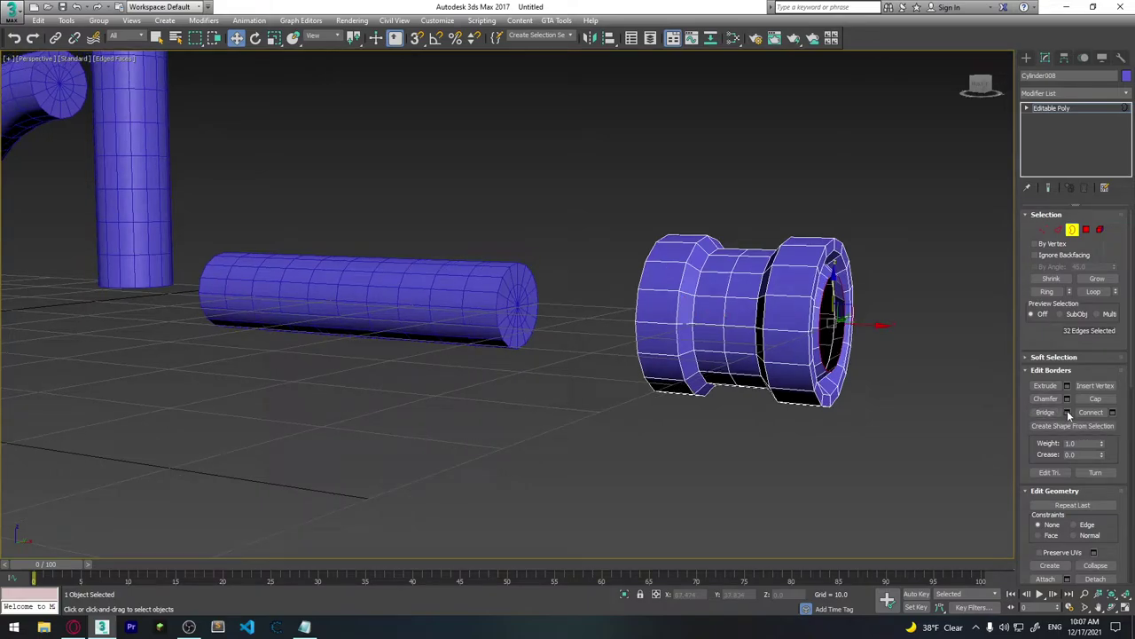
pyautogui.click(1067, 411)
pyautogui.click(514, 378)
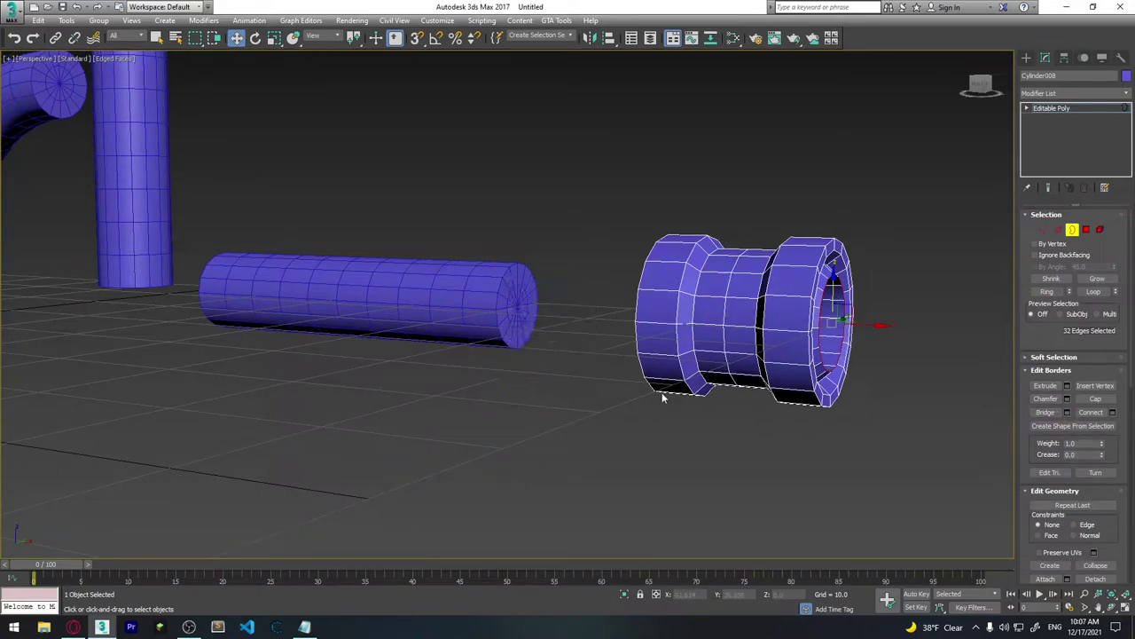
pyautogui.moveTo(665, 395)
pyautogui.keyDown('alt'); pyautogui.mouseDown(button='middle')
pyautogui.moveTo(851, 353)
pyautogui.moveTo(942, 366)
pyautogui.mouseUp(button='middle'); pyautogui.keyUp('alt')
pyautogui.click(887, 347)
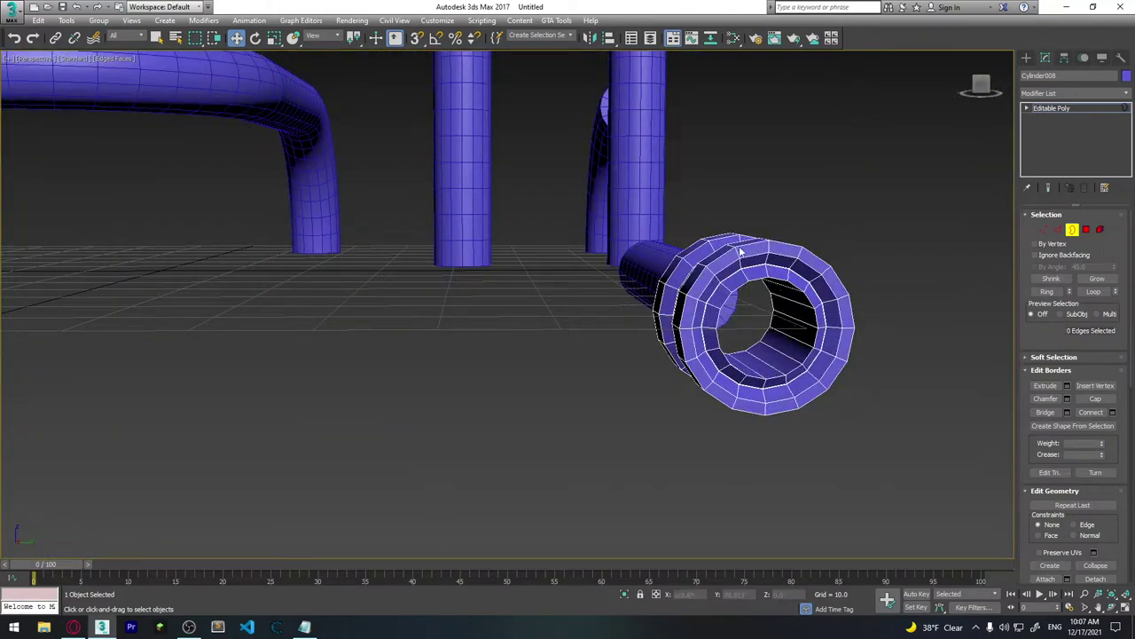
pyautogui.keyDown('alt'); pyautogui.moveTo(745, 286); pyautogui.dragTo(833, 315, button='middle'); pyautogui.keyUp('alt')
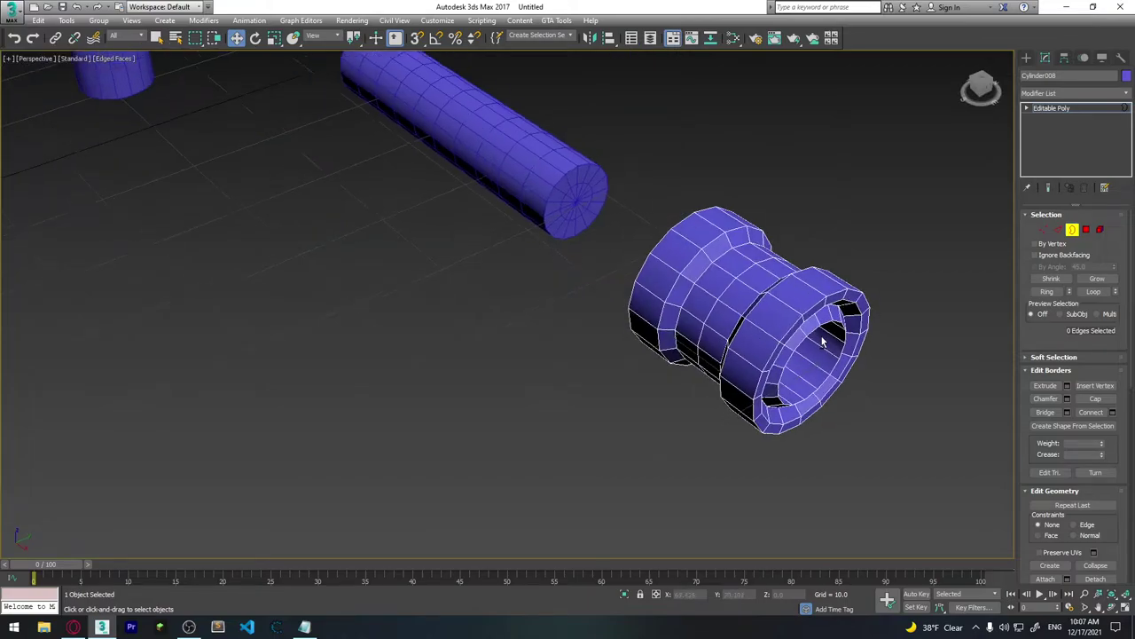
pyautogui.moveTo(759, 353)
pyautogui.keyDown('alt'); pyautogui.mouseDown(button='middle')
pyautogui.moveTo(865, 333)
pyautogui.moveTo(778, 304)
pyautogui.mouseUp(button='middle'); pyautogui.keyUp('alt')
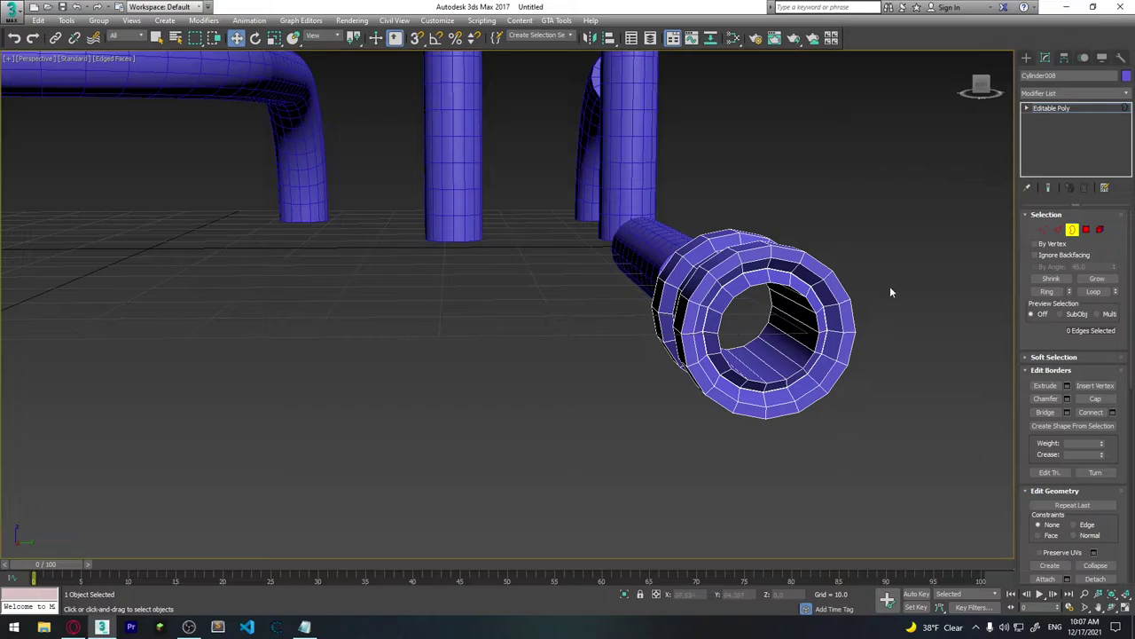
pyautogui.click(1072, 230)
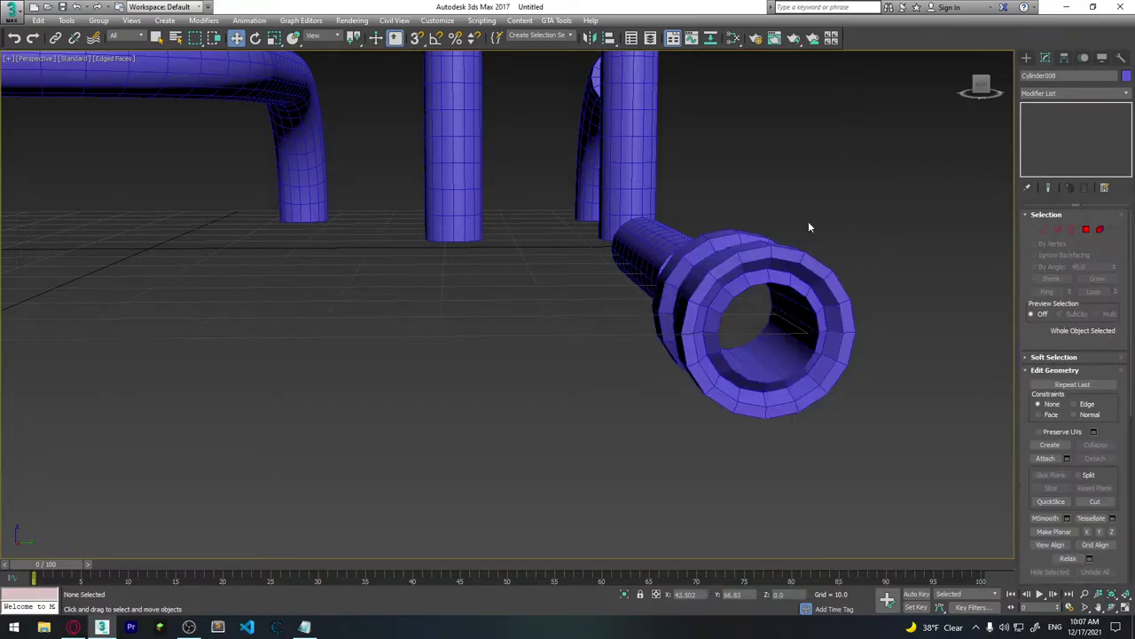
pyautogui.click(808, 222)
pyautogui.keyDown('alt'); pyautogui.moveTo(808, 223); pyautogui.dragTo(726, 305, button='middle'); pyautogui.keyUp('alt')
pyautogui.scroll(-2, 621, 302)
pyautogui.click(557, 304)
pyautogui.scroll(-5, 577, 324)
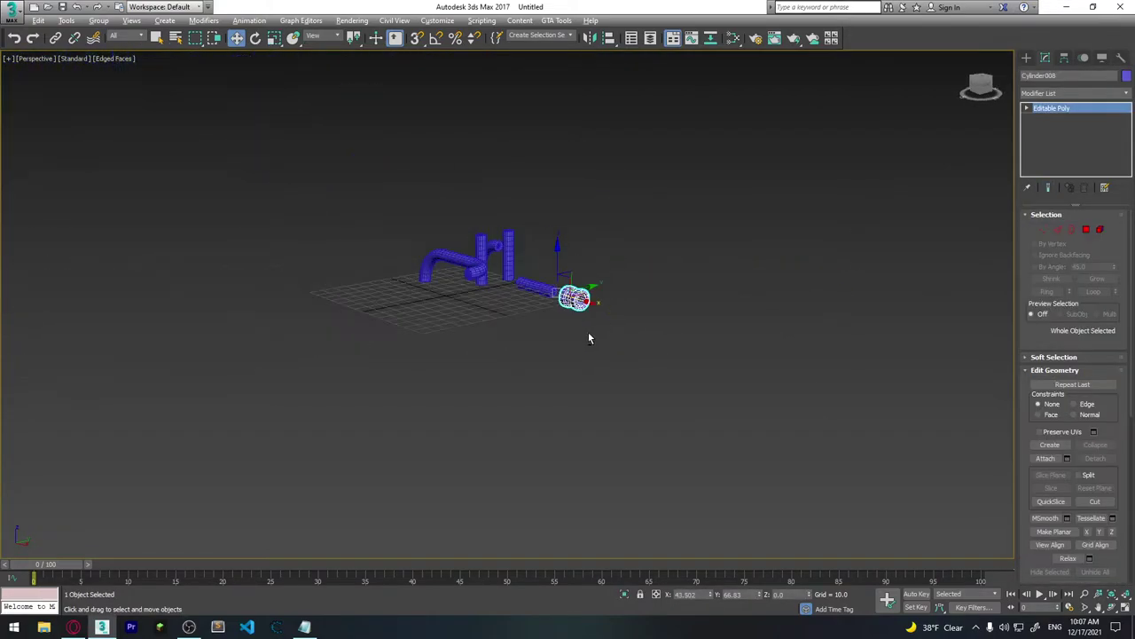
pyautogui.scroll(8, 627, 329)
pyautogui.keyDown('alt'); pyautogui.moveTo(622, 307); pyautogui.dragTo(554, 326, button='middle'); pyautogui.keyUp('alt')
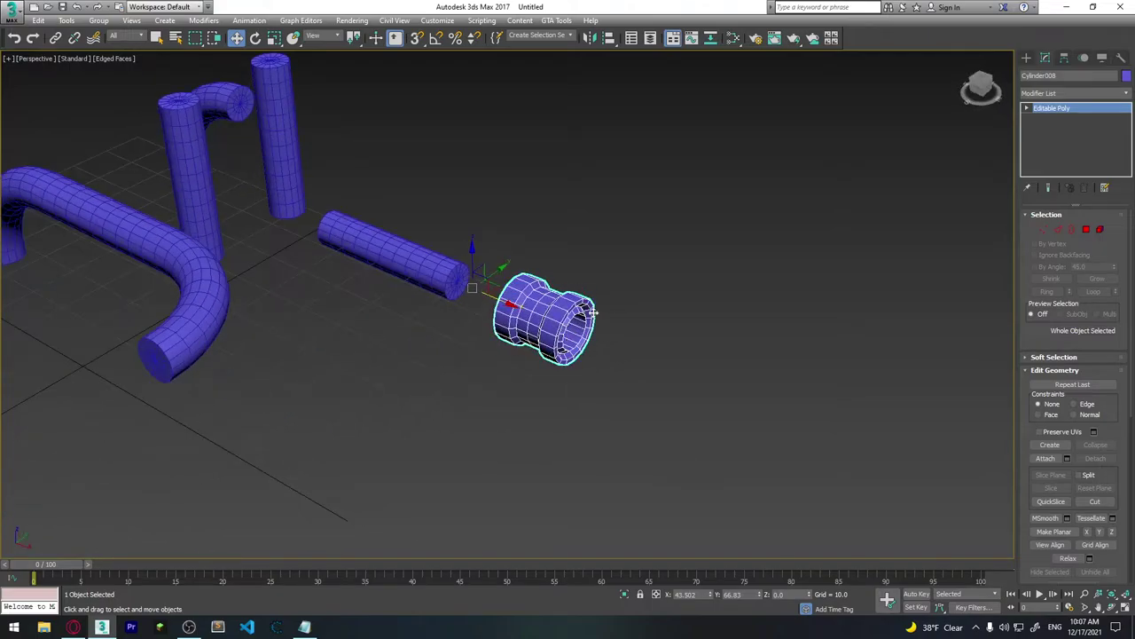
pyautogui.scroll(-2, 558, 330)
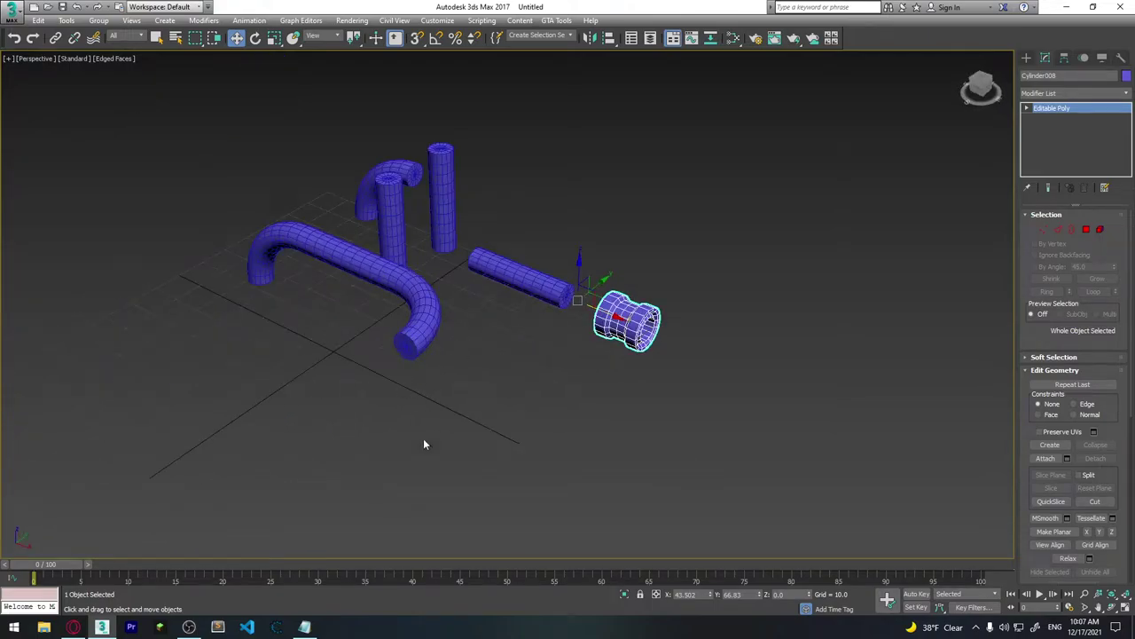
pyautogui.keyDown('alt'); pyautogui.moveTo(424, 439); pyautogui.dragTo(444, 337, button='middle'); pyautogui.keyUp('alt')
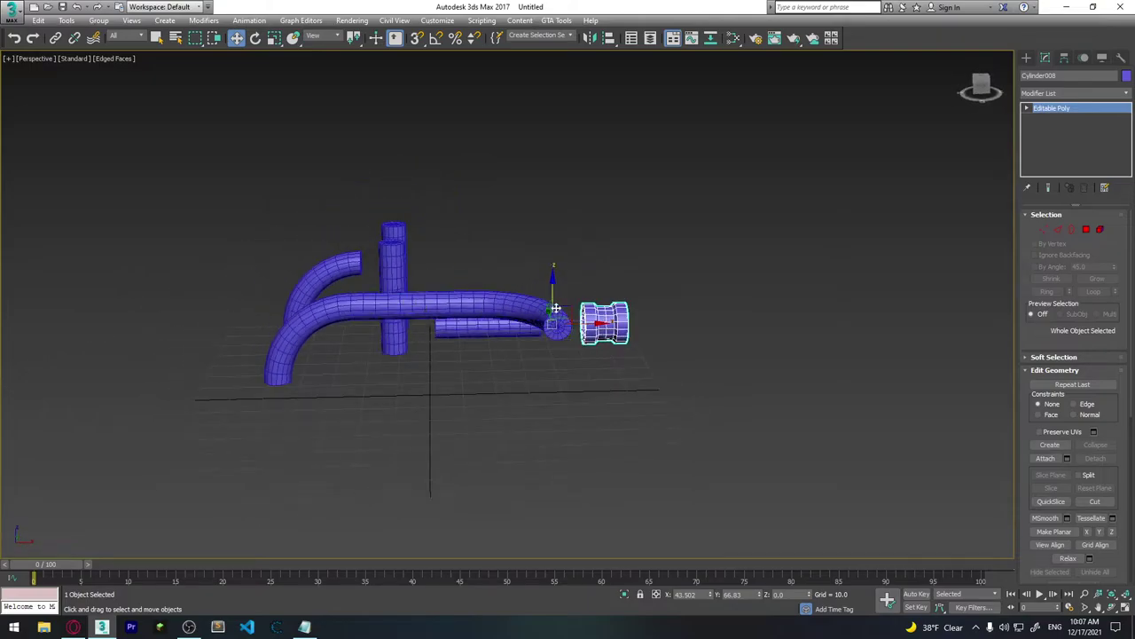
pyautogui.moveTo(551, 324)
pyautogui.keyDown('alt'); pyautogui.mouseDown(button='middle')
pyautogui.moveTo(444, 346)
pyautogui.moveTo(481, 367)
pyautogui.moveTo(463, 335)
pyautogui.mouseUp(button='middle'); pyautogui.keyUp('alt')
# Step: Rotate straight pipe Cylinder006 by 90° with angle snap and move it near the bend's end
pyautogui.click(391, 346)
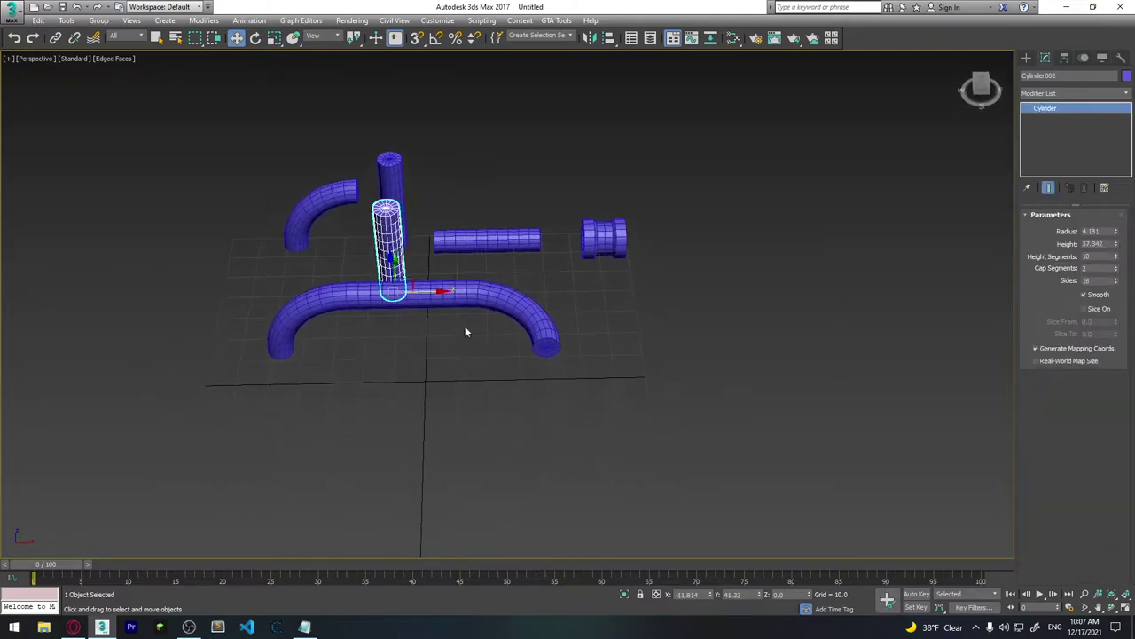
pyautogui.click(497, 239)
pyautogui.press('e')
pyautogui.moveTo(475, 260); pyautogui.dragTo(515, 259)
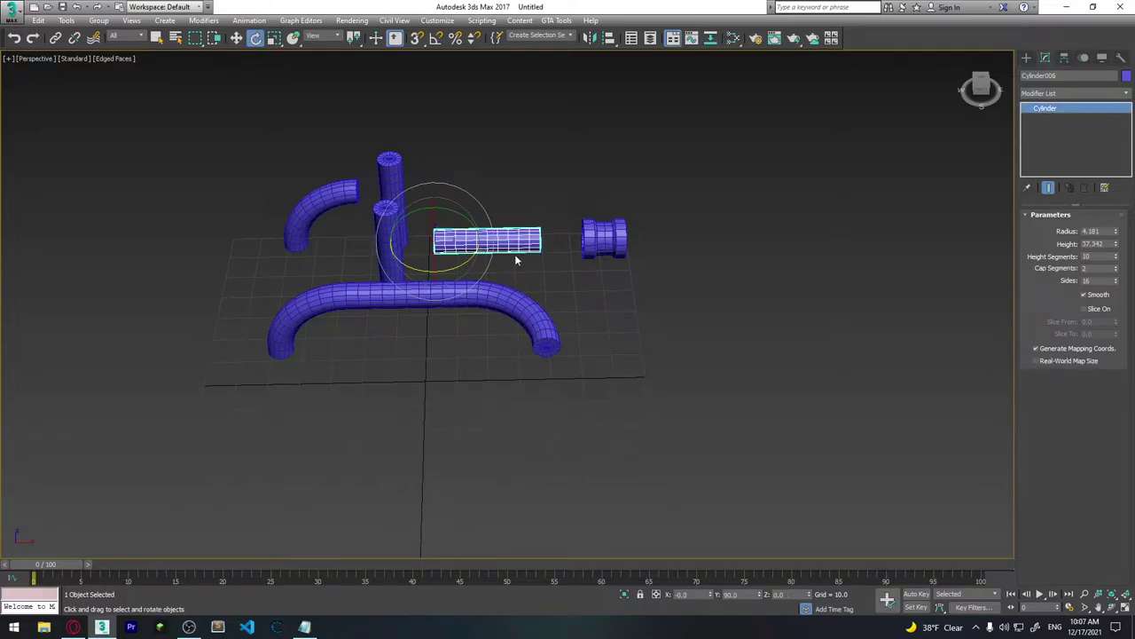
pyautogui.press('a')
pyautogui.moveTo(449, 255); pyautogui.dragTo(444, 271)
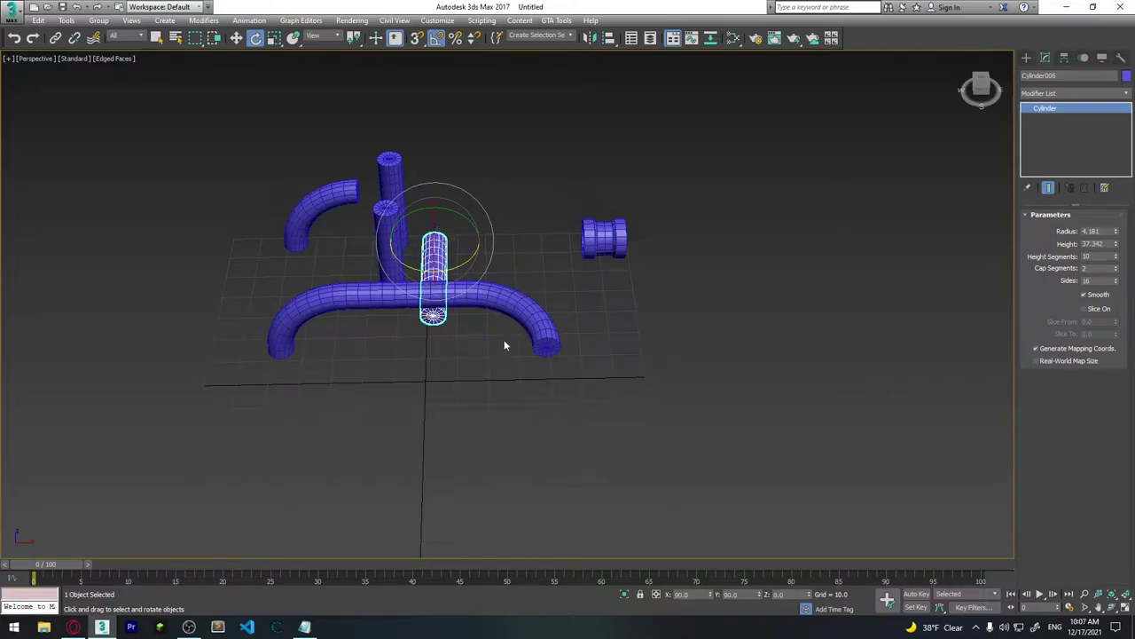
pyautogui.press('w')
pyautogui.moveTo(478, 237)
pyautogui.mouseDown()
pyautogui.moveTo(473, 376)
pyautogui.moveTo(577, 380)
pyautogui.moveTo(578, 422)
pyautogui.mouseUp()
pyautogui.moveTo(578, 422)
pyautogui.keyDown('alt'); pyautogui.mouseDown(button='middle')
pyautogui.moveTo(659, 398)
pyautogui.moveTo(497, 419)
pyautogui.mouseUp(button='middle'); pyautogui.keyUp('alt')
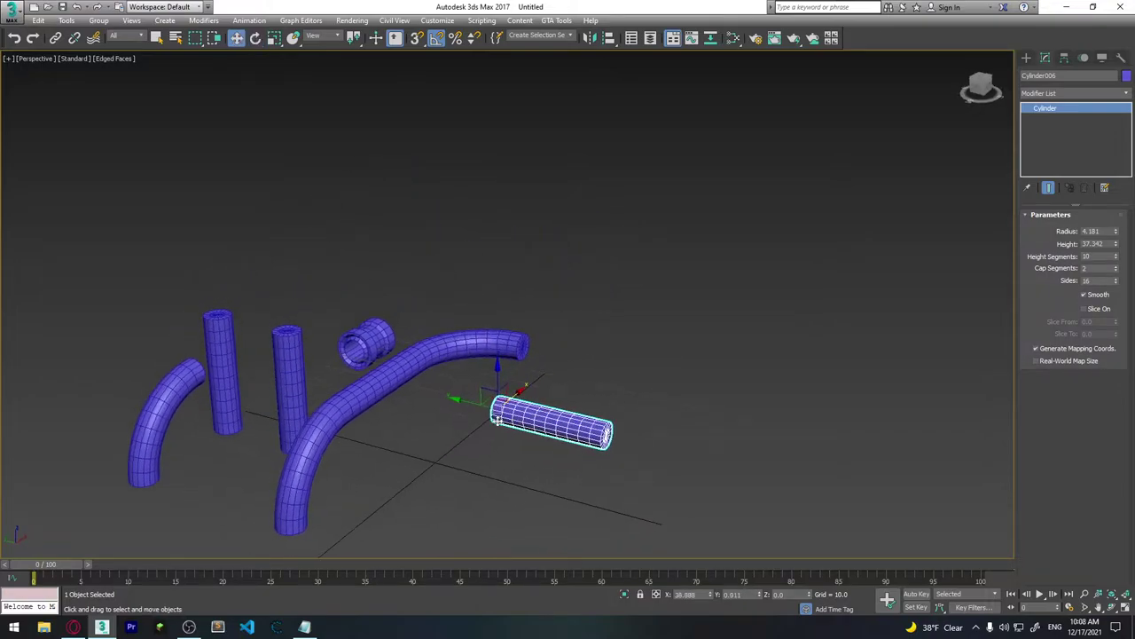
# Step: Line the straight pipe up with the bend, frame both in wireframe and enable 3D vertex snap
pyautogui.moveTo(497, 420)
pyautogui.mouseDown()
pyautogui.moveTo(537, 422)
pyautogui.moveTo(541, 399)
pyautogui.mouseUp()
pyautogui.moveTo(541, 400)
pyautogui.keyDown('alt'); pyautogui.mouseDown(button='middle')
pyautogui.moveTo(574, 378)
pyautogui.moveTo(527, 365)
pyautogui.mouseUp(button='middle'); pyautogui.keyUp('alt')
pyautogui.keyDown('ctrl'); pyautogui.click(531, 348); pyautogui.keyUp('ctrl')
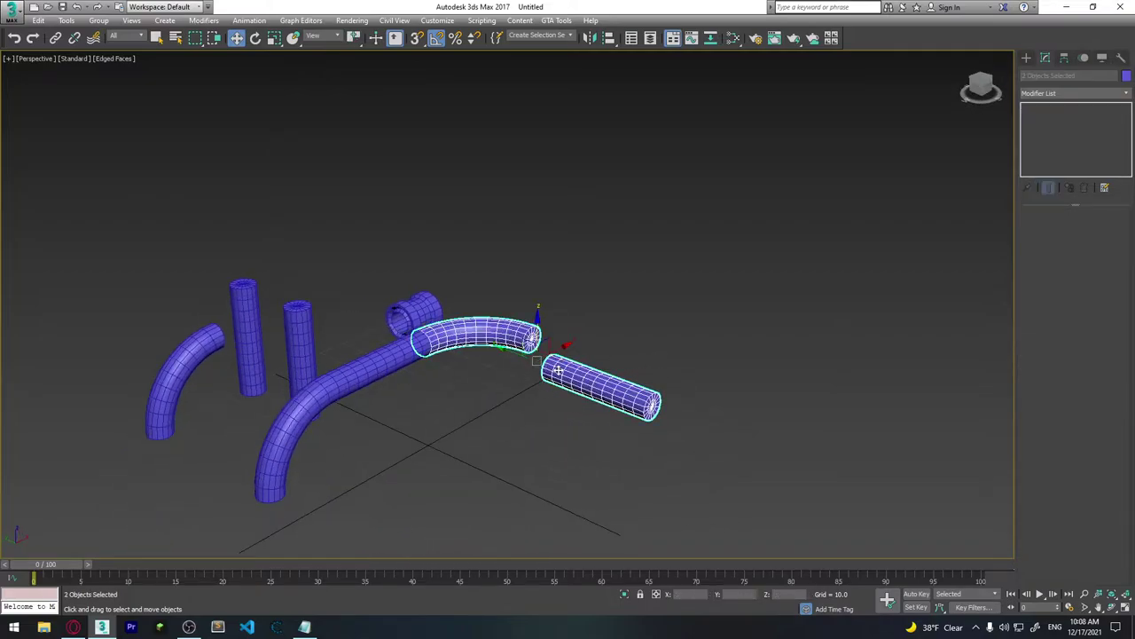
pyautogui.press('z')
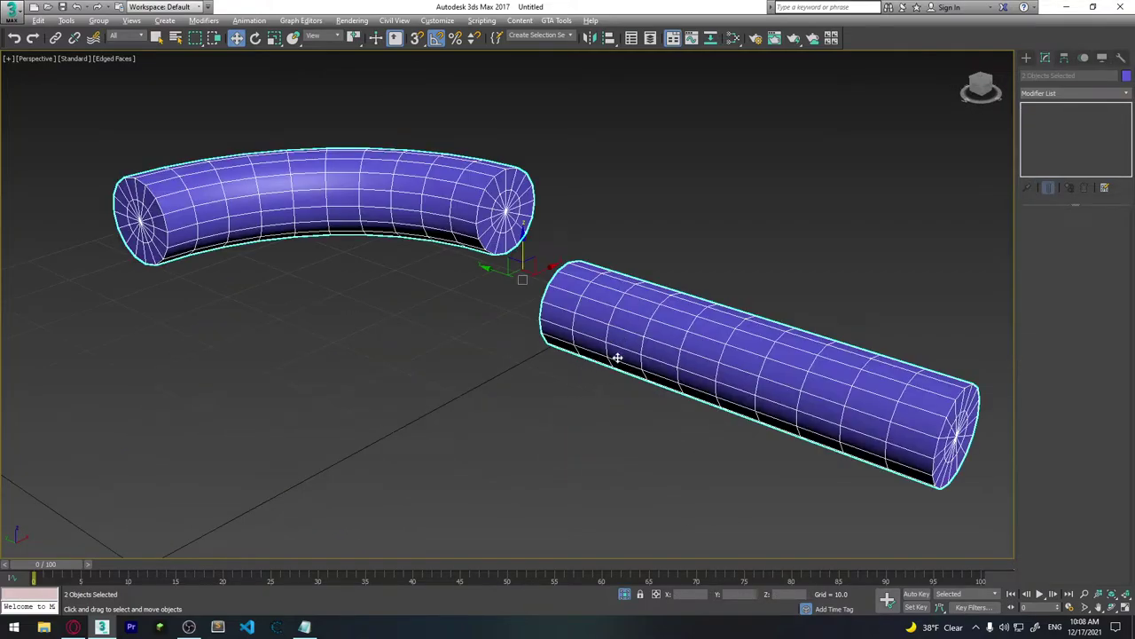
pyautogui.press('F3')
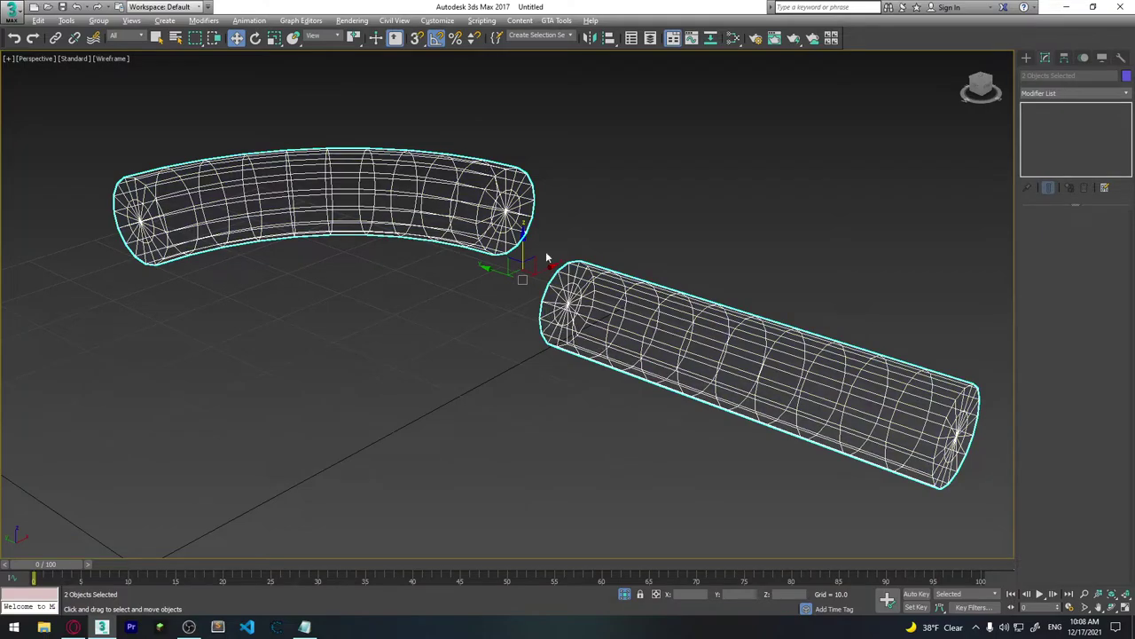
pyautogui.press('s')
pyautogui.click(694, 164)
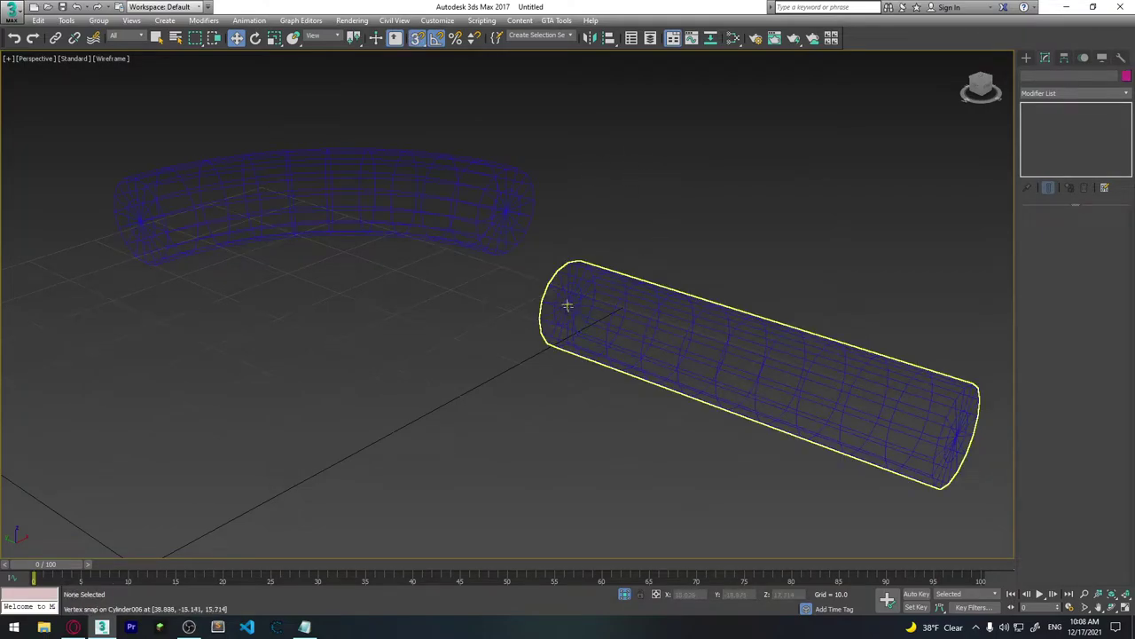
pyautogui.click(441, 38)
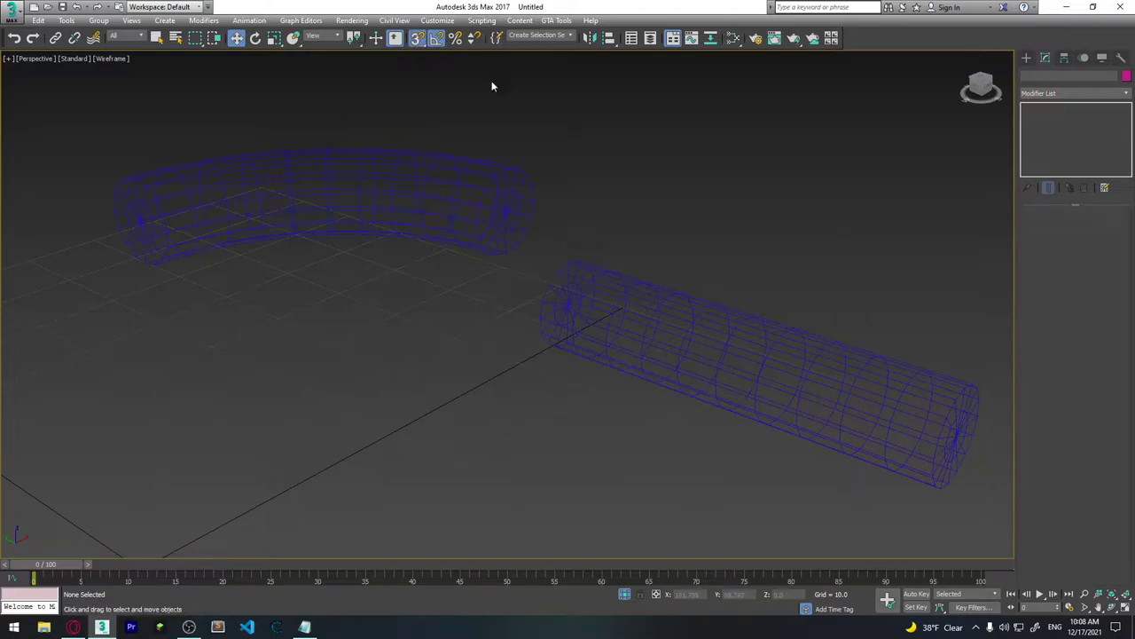
pyautogui.press('s')
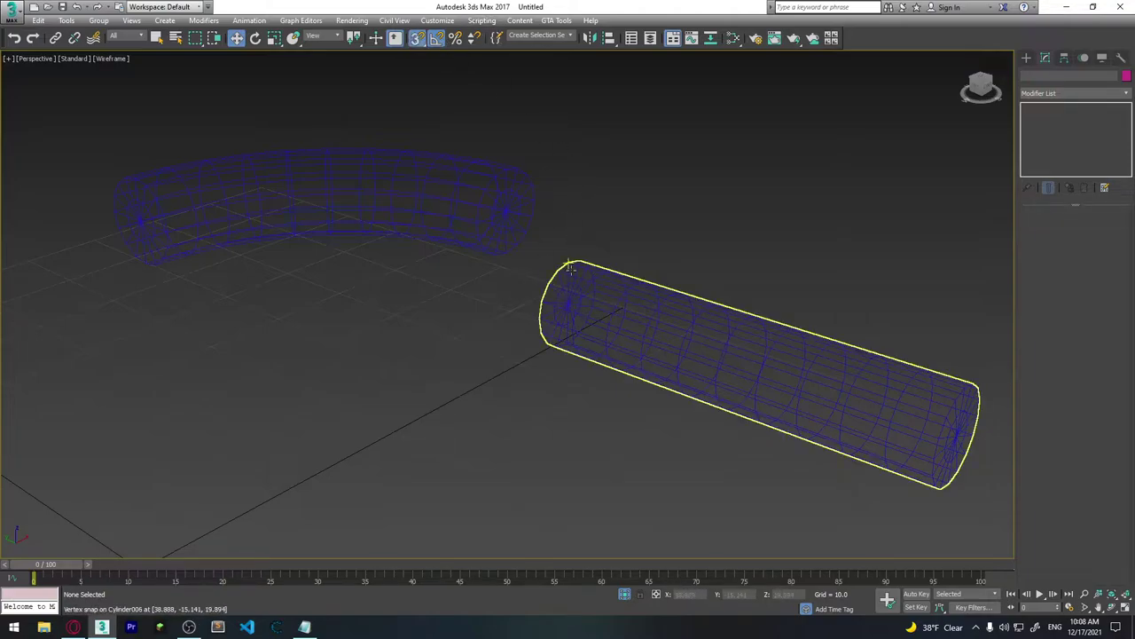
# Step: Snap the straight pipe's end vertex onto the bend's end, then end isolation to show everything
pyautogui.moveTo(567, 304); pyautogui.dragTo(507, 218)
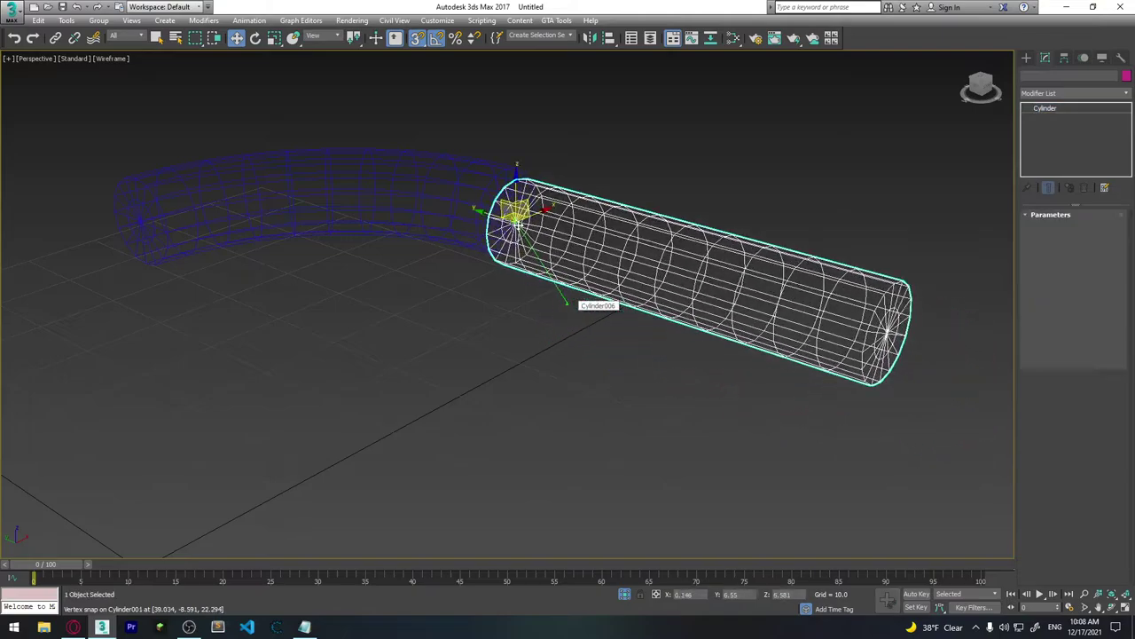
pyautogui.click(608, 127)
pyautogui.keyDown('alt'); pyautogui.moveTo(608, 127); pyautogui.dragTo(694, 180, button='middle'); pyautogui.keyUp('alt')
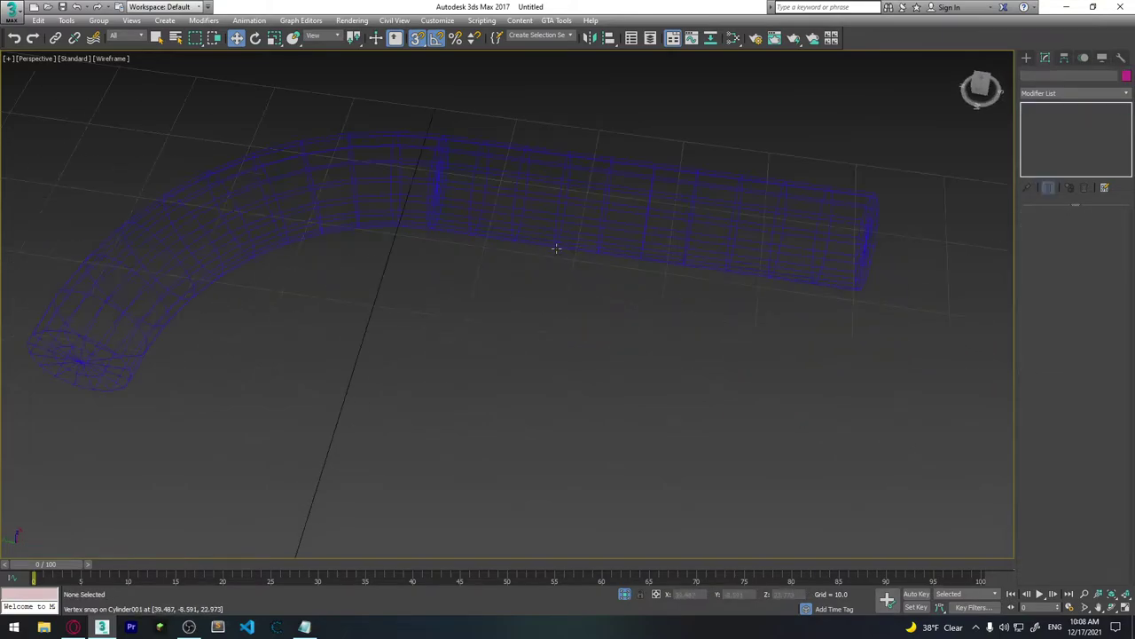
pyautogui.press('F3')
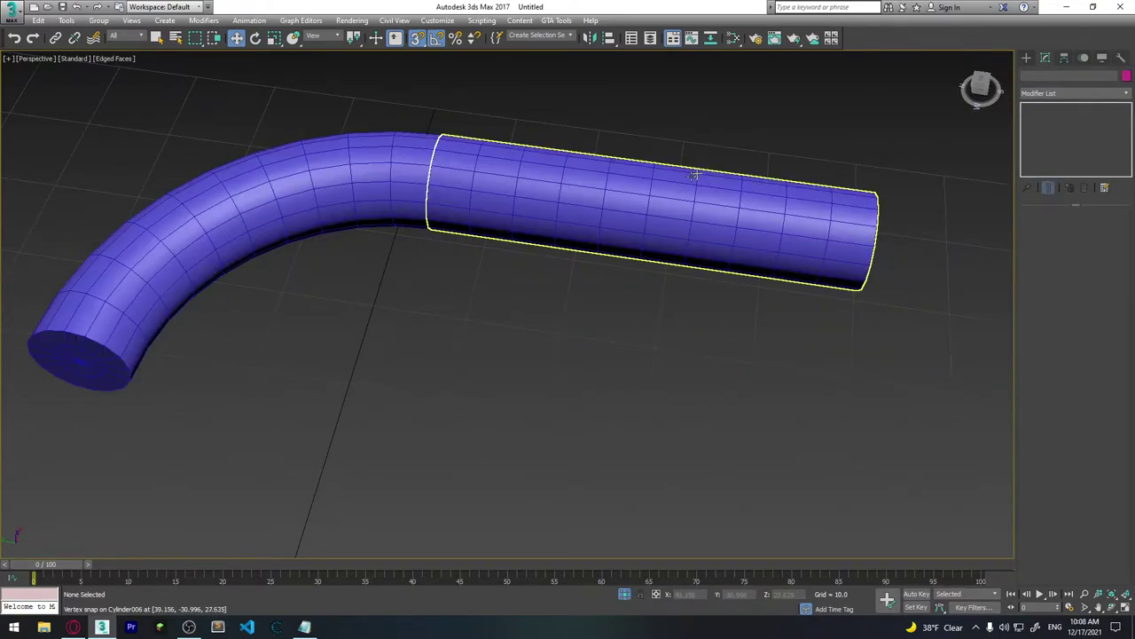
pyautogui.rightClick(412, 108)
pyautogui.click(434, 23)
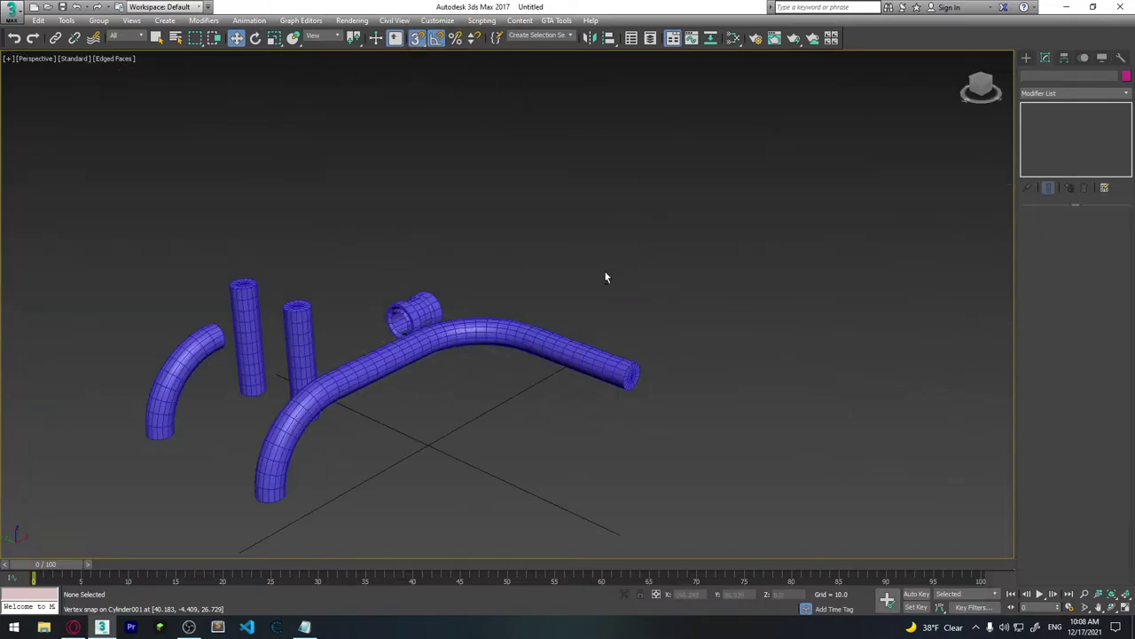
pyautogui.moveTo(606, 274)
pyautogui.keyDown('alt'); pyautogui.mouseDown(button='middle')
pyautogui.moveTo(548, 294)
pyautogui.moveTo(594, 337)
pyautogui.moveTo(609, 304)
pyautogui.mouseUp(button='middle'); pyautogui.keyUp('alt')
pyautogui.click(595, 337)
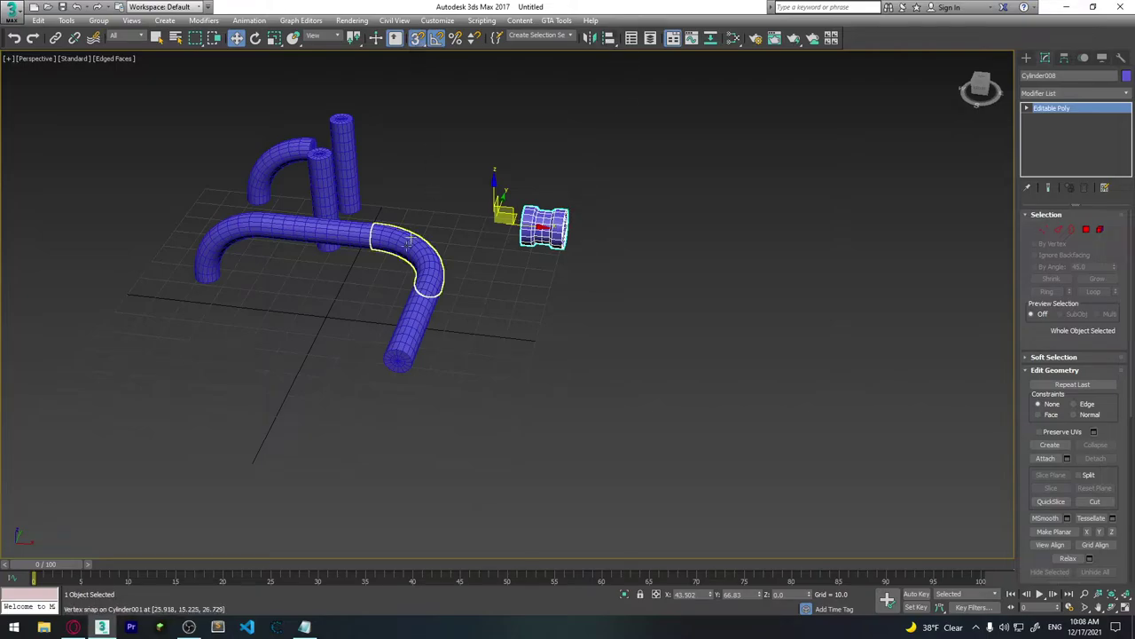
pyautogui.moveTo(405, 257)
pyautogui.keyDown('alt'); pyautogui.mouseDown(button='middle')
pyautogui.moveTo(435, 287)
pyautogui.moveTo(586, 252)
pyautogui.moveTo(556, 289)
pyautogui.moveTo(458, 326)
pyautogui.mouseUp(button='middle'); pyautogui.keyUp('alt')
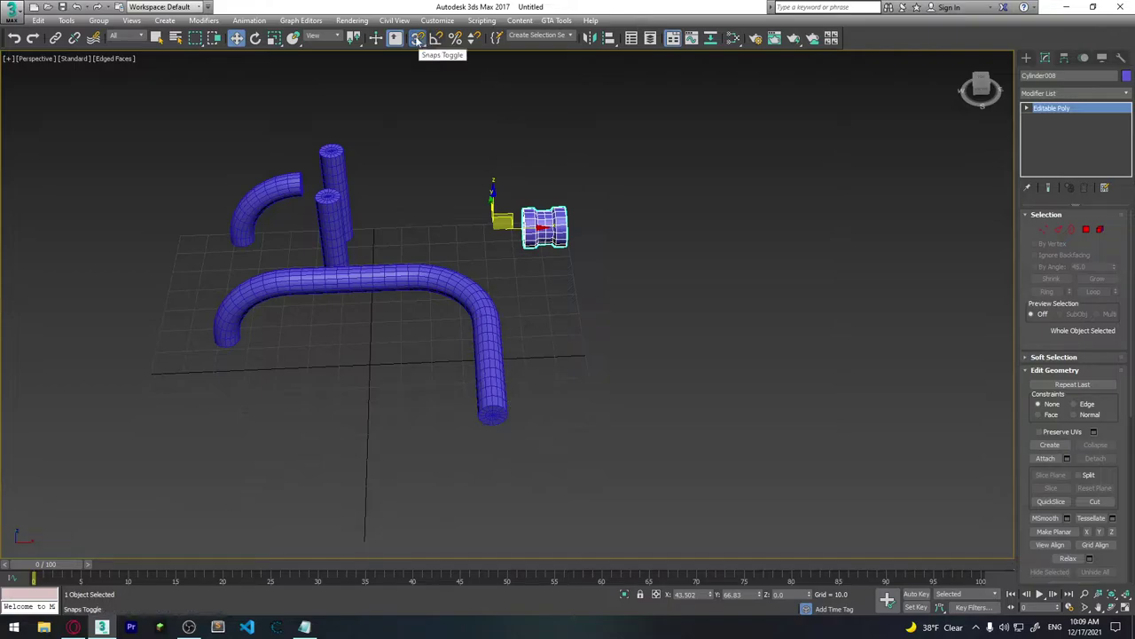
pyautogui.moveTo(479, 152)
pyautogui.keyDown('alt'); pyautogui.mouseDown(button='middle')
pyautogui.moveTo(553, 248)
pyautogui.moveTo(488, 247)
pyautogui.mouseUp(button='middle'); pyautogui.keyUp('alt')
pyautogui.scroll(4, 489, 247)
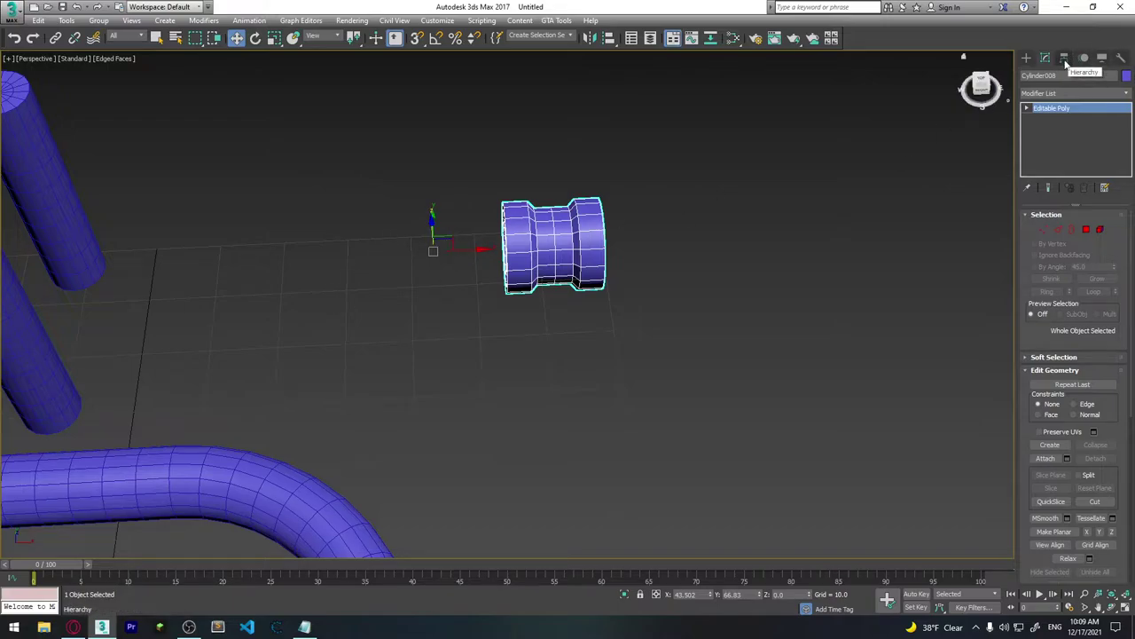
# Step: Centre Cylinder008's pivot on the object using Affect Pivot Only and Center to Object
pyautogui.click(1066, 59)
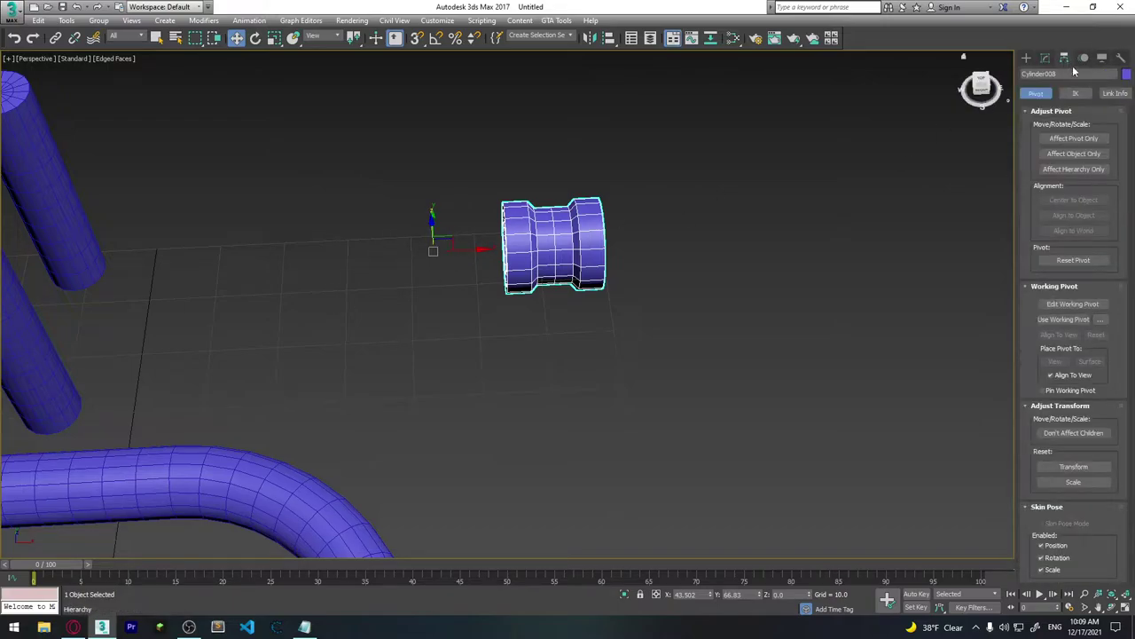
pyautogui.click(1090, 140)
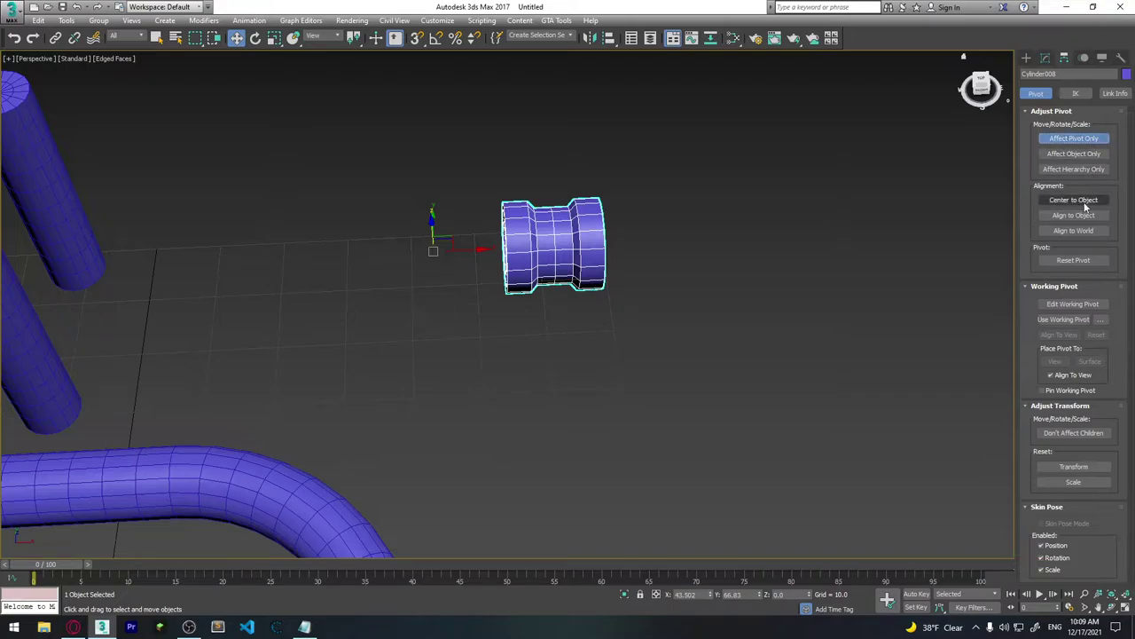
pyautogui.click(1082, 205)
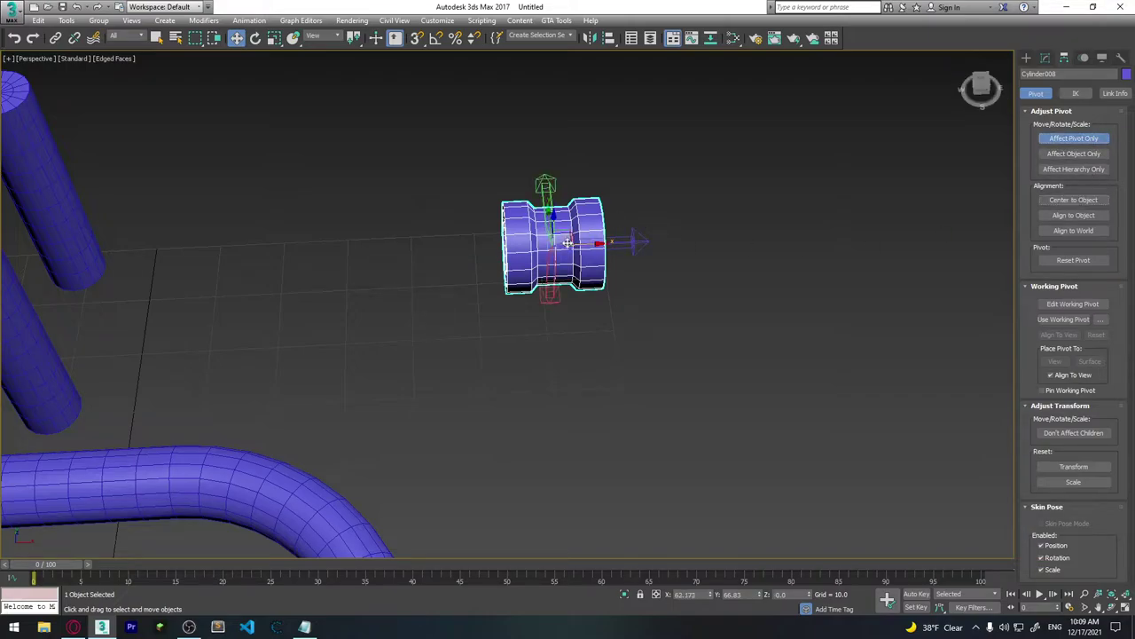
pyautogui.keyDown('alt'); pyautogui.moveTo(633, 243); pyautogui.dragTo(644, 272, button='middle'); pyautogui.keyUp('alt')
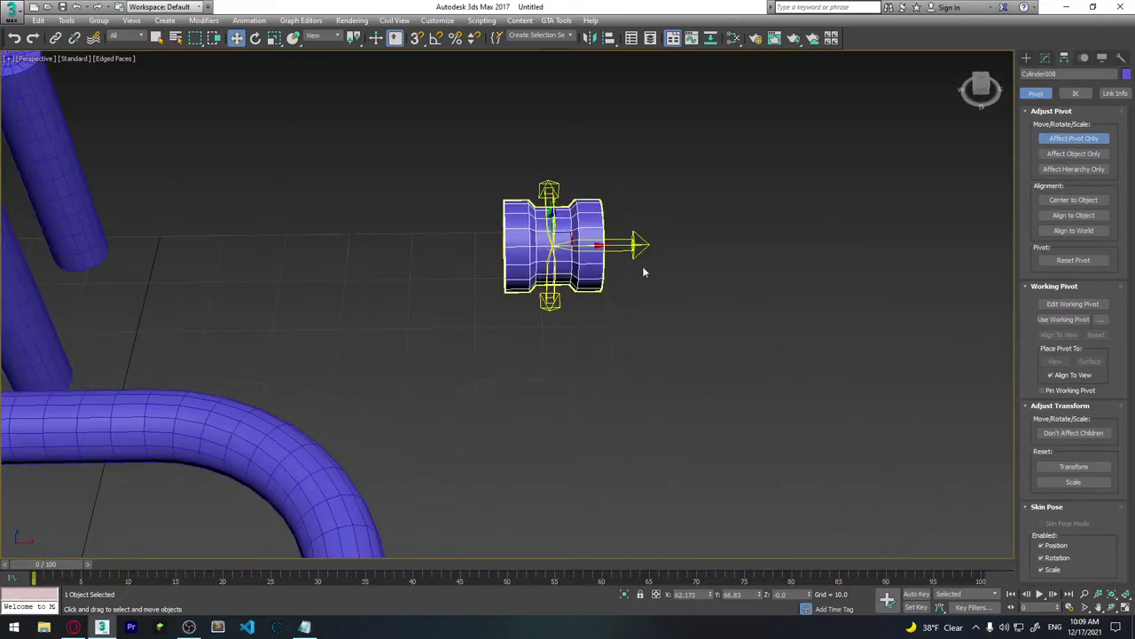
pyautogui.click(1073, 139)
# Step: Select the coupling and start aligning it with Alt+A
pyautogui.click(626, 279)
pyautogui.scroll(-5, 630, 276)
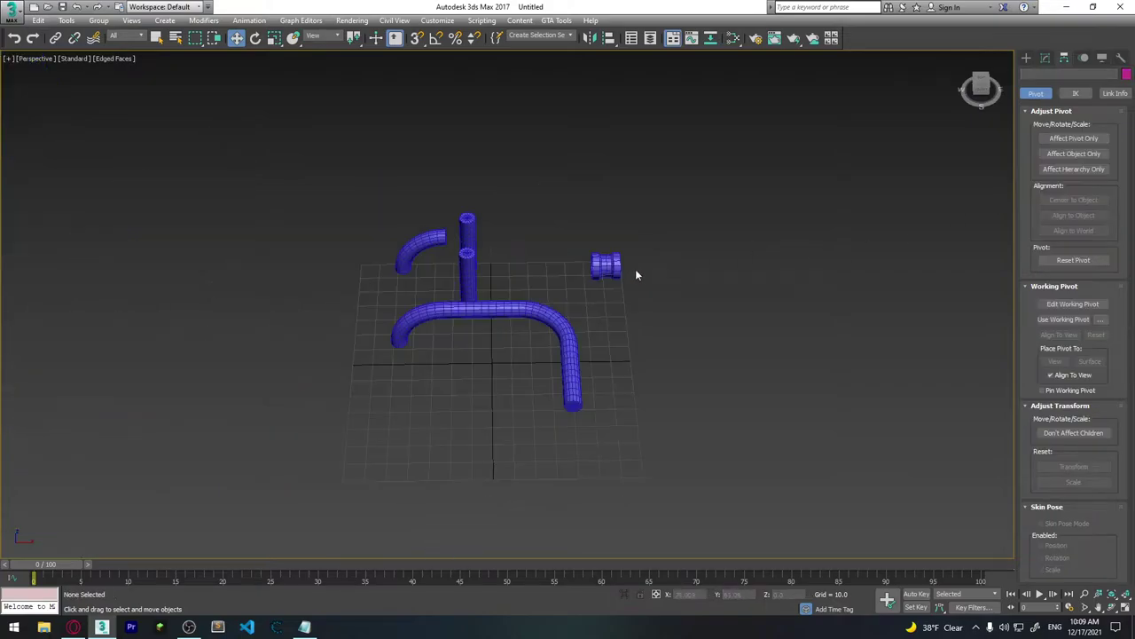
pyautogui.moveTo(635, 274); pyautogui.dragTo(609, 268, button='middle')
pyautogui.click(580, 260)
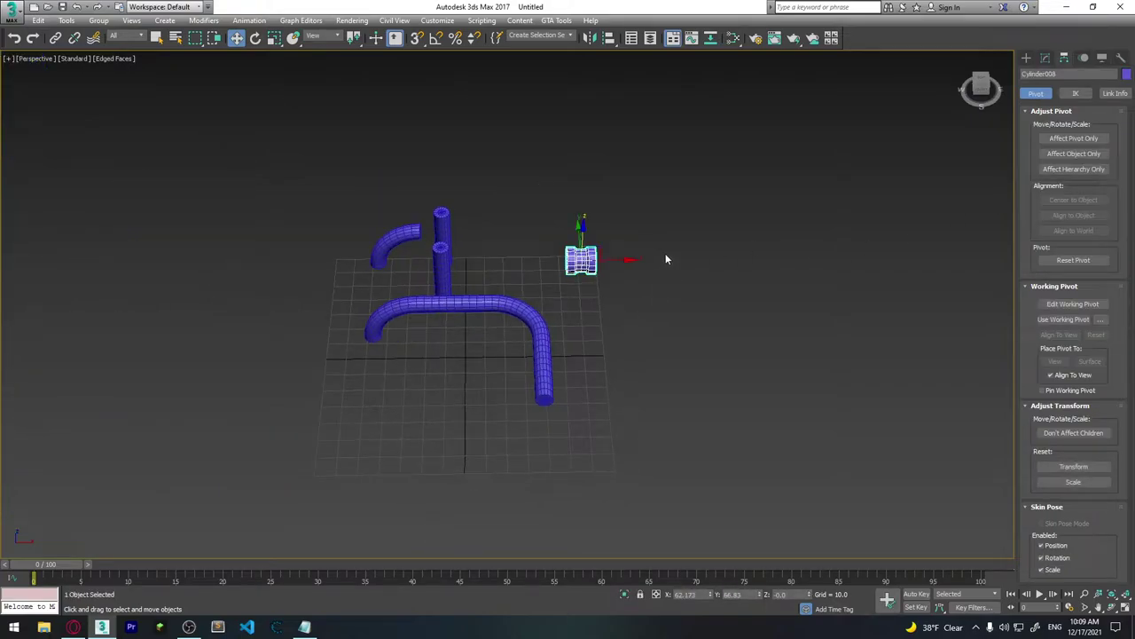
pyautogui.click(609, 39)
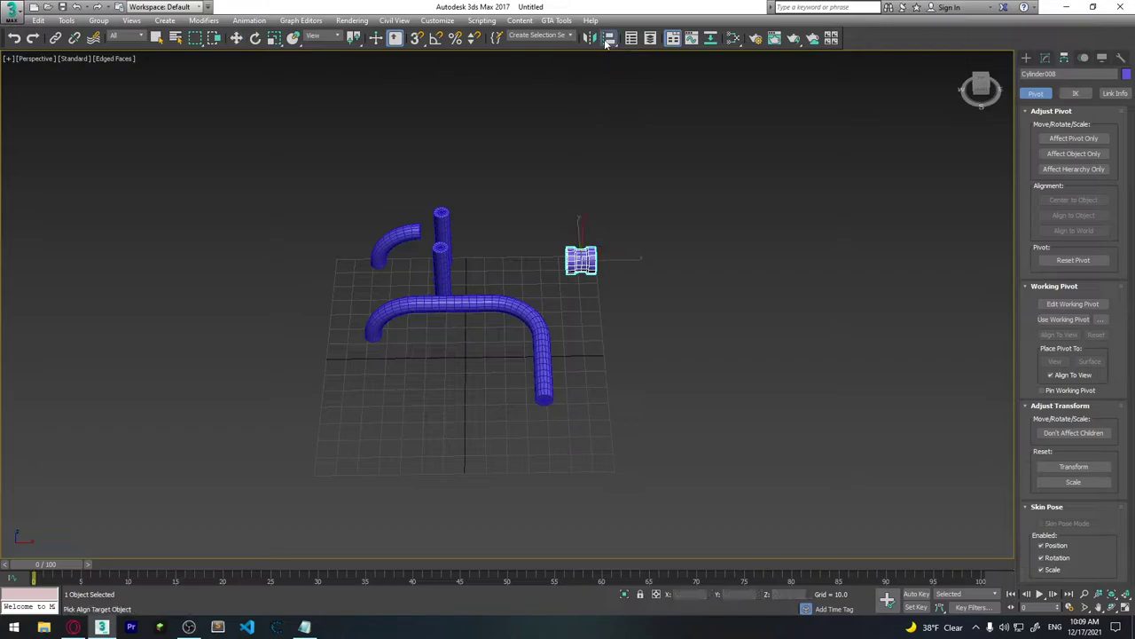
pyautogui.rightClick(625, 255)
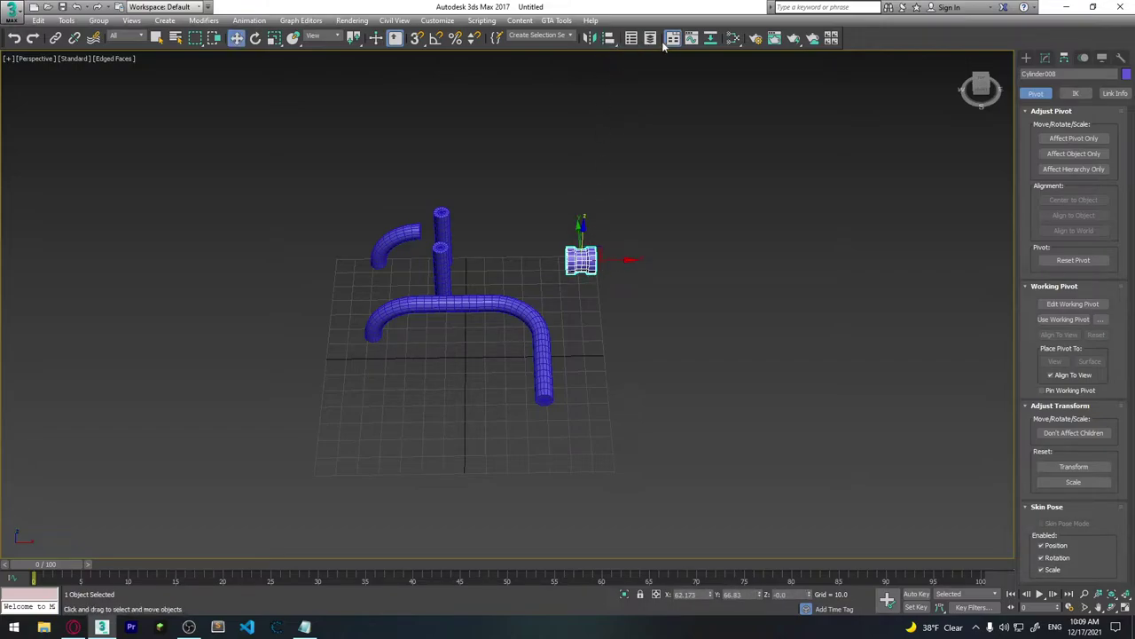
pyautogui.hotkey('alt', 'a')
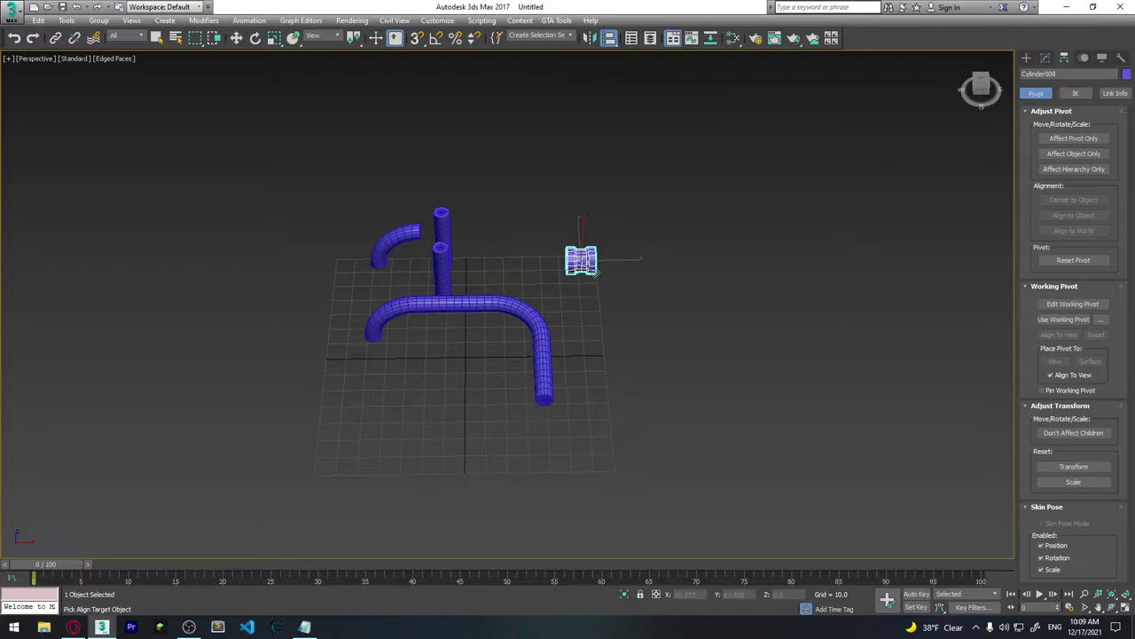
# Step: Pick the straight pipe as align target and tick X, Y and Z Position
pyautogui.click(541, 365)
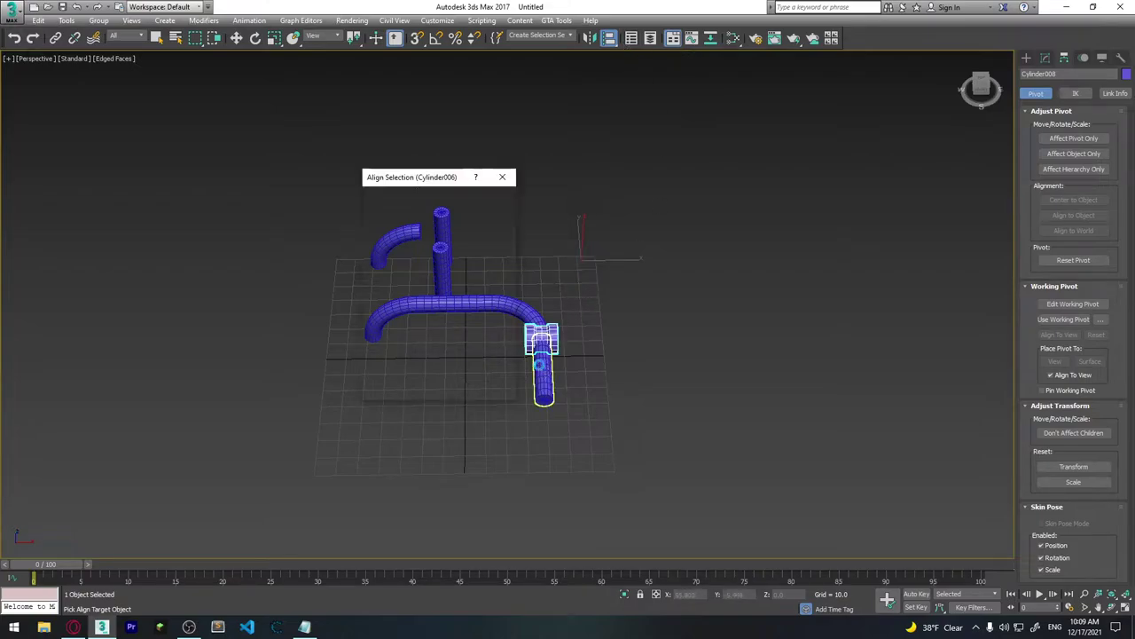
pyautogui.moveTo(413, 184); pyautogui.dragTo(308, 183)
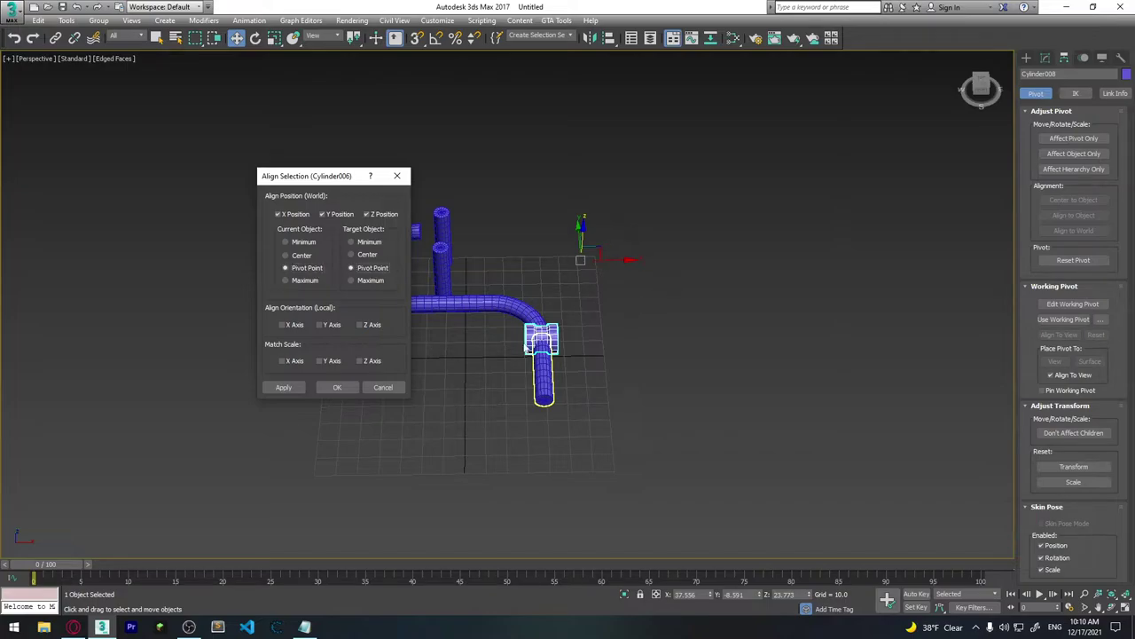
pyautogui.click(279, 215)
pyautogui.click(381, 215)
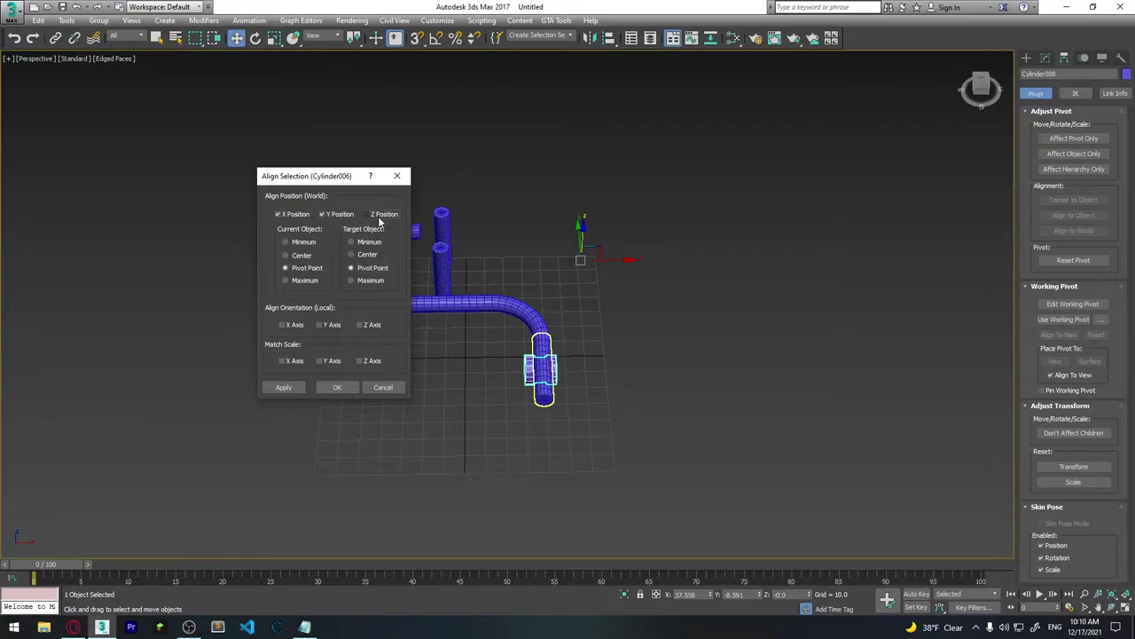
pyautogui.click(378, 215)
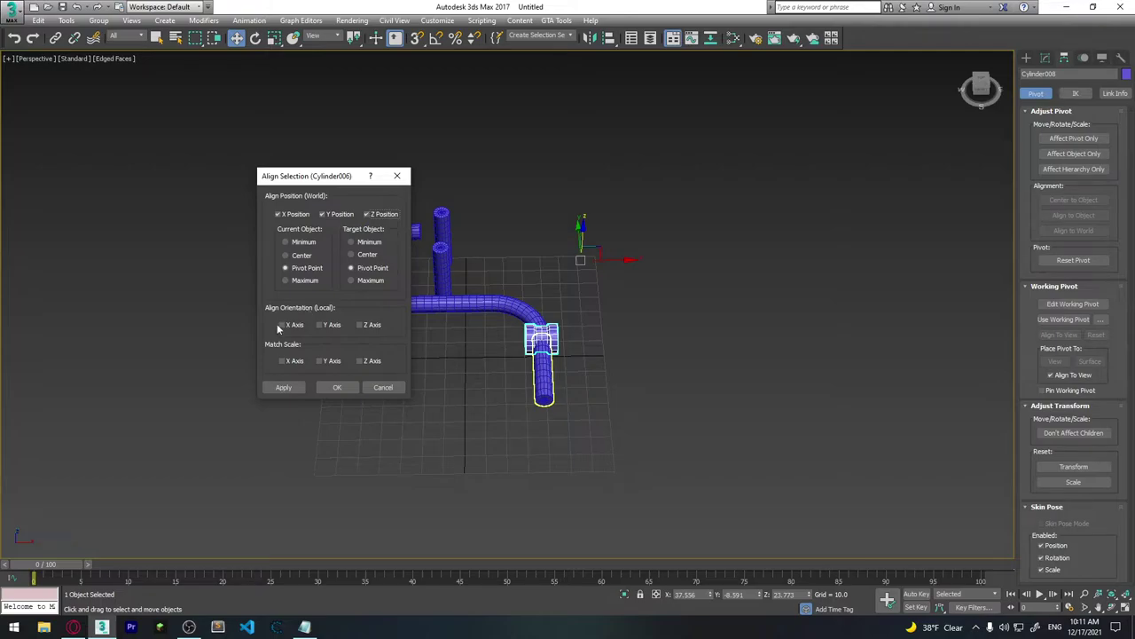
# Step: Apply the alignment, inspect the coupling on the joint, then undo it with Ctrl+Z
pyautogui.click(337, 387)
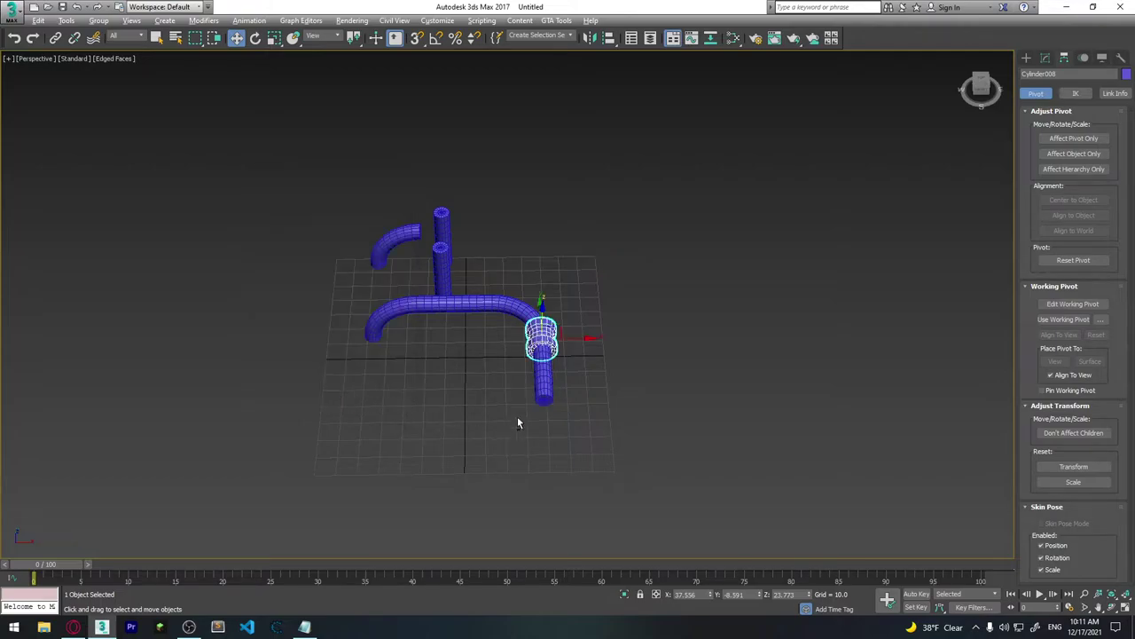
pyautogui.keyDown('alt'); pyautogui.moveTo(517, 416); pyautogui.dragTo(631, 347, button='middle'); pyautogui.keyUp('alt')
pyautogui.scroll(5, 577, 334)
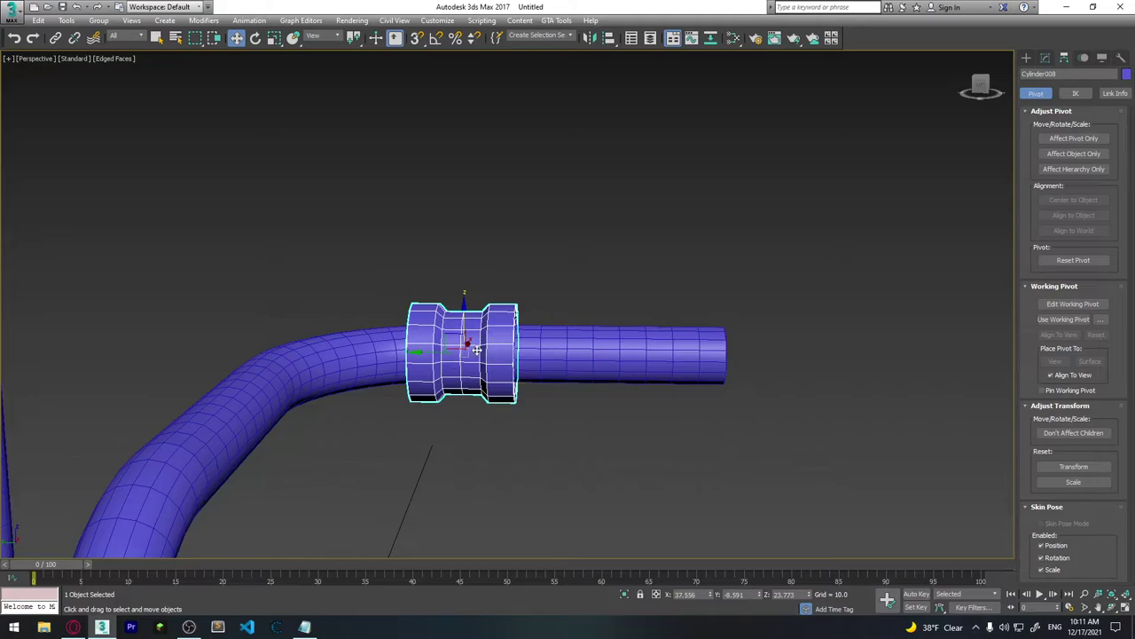
pyautogui.click(605, 348)
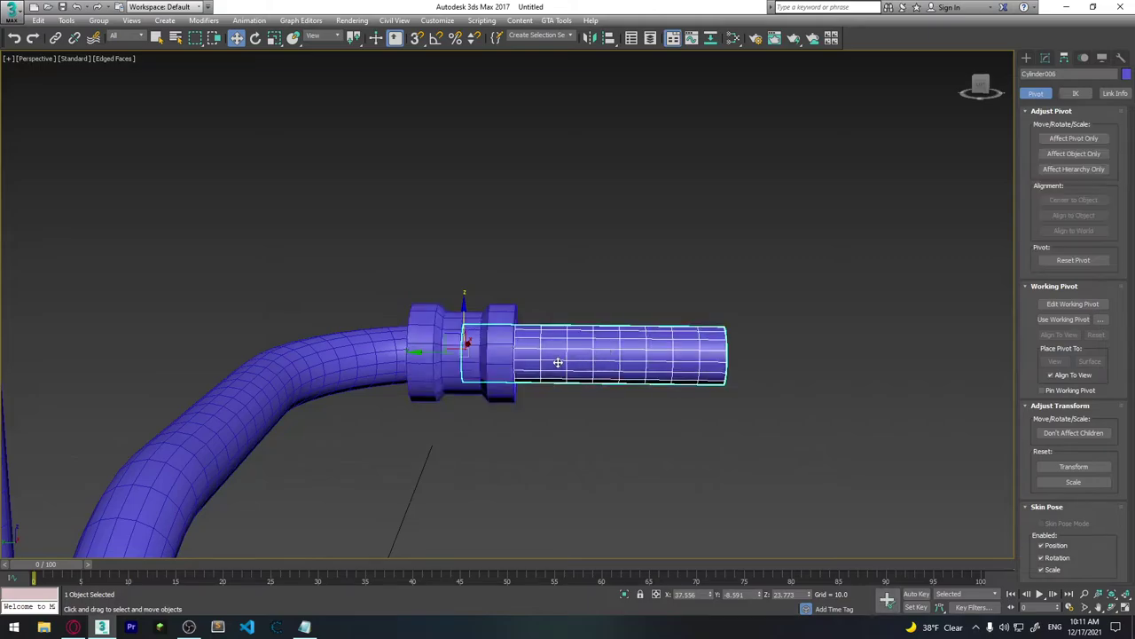
pyautogui.click(449, 330)
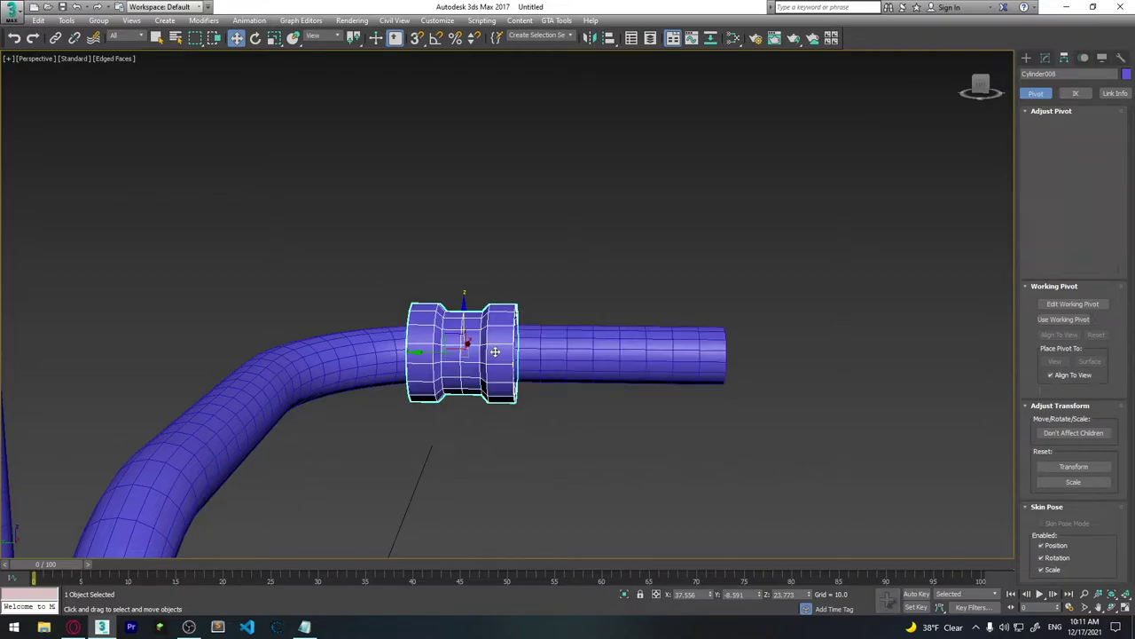
pyautogui.keyDown('alt'); pyautogui.moveTo(498, 353); pyautogui.dragTo(515, 365, button='middle'); pyautogui.keyUp('alt')
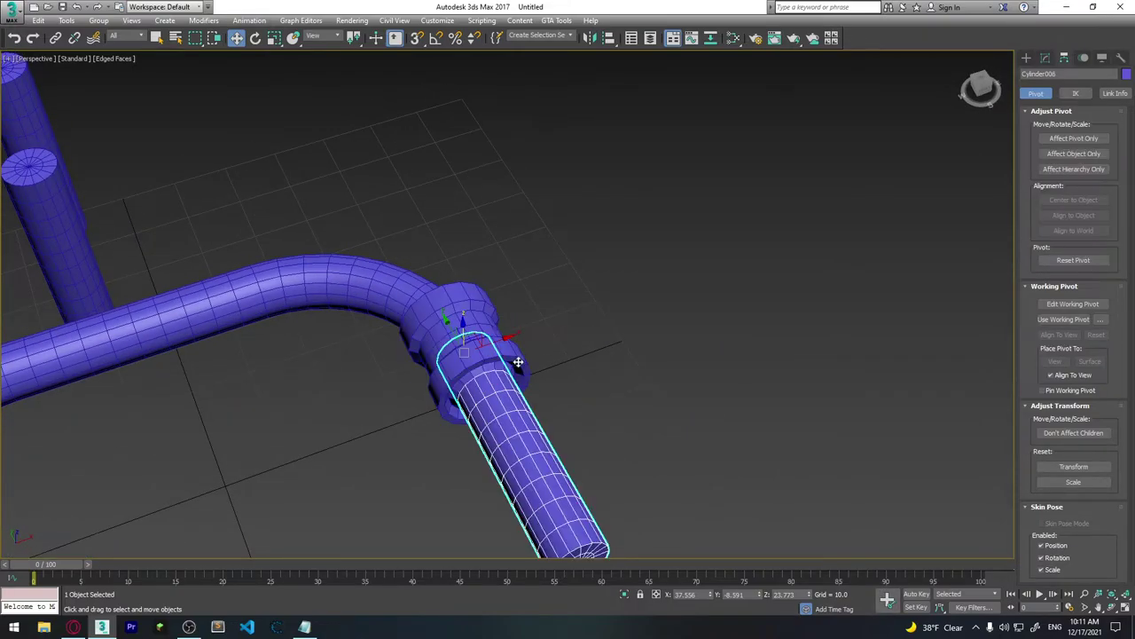
pyautogui.hotkey('ctrl', 'z')
pyautogui.moveTo(518, 359)
pyautogui.keyDown('alt'); pyautogui.mouseDown(button='middle')
pyautogui.moveTo(631, 317)
pyautogui.moveTo(577, 363)
pyautogui.moveTo(625, 297)
pyautogui.mouseUp(button='middle'); pyautogui.keyUp('alt')
pyautogui.click(624, 297)
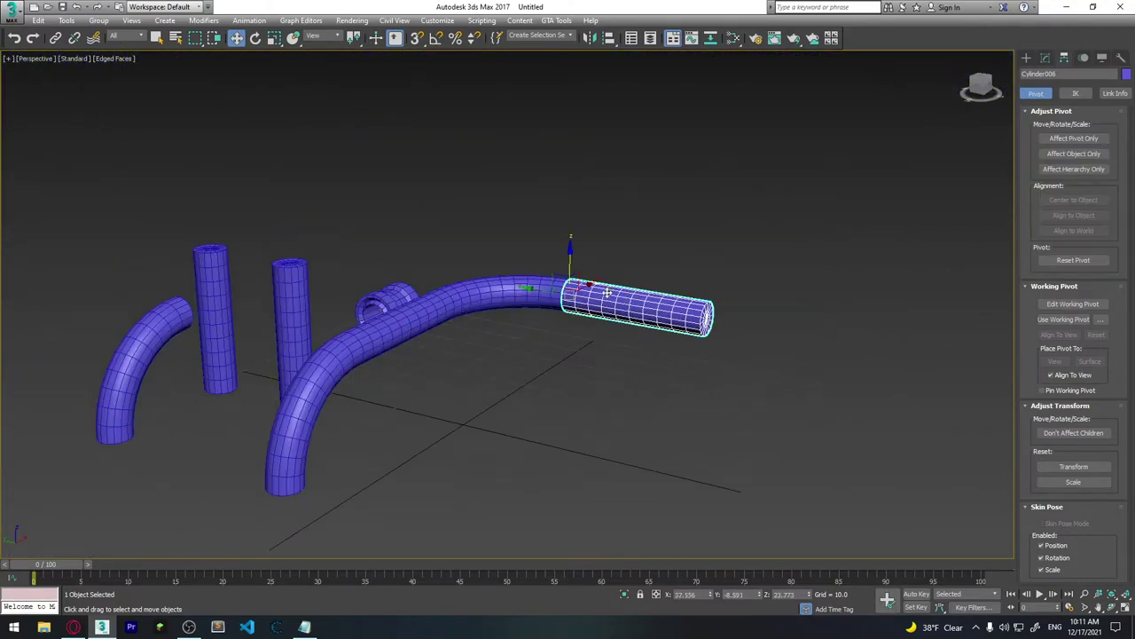
# Step: Centre the straight pipe's pivot with Center to Object, then select the loose coupling
pyautogui.click(1082, 137)
pyautogui.click(1092, 201)
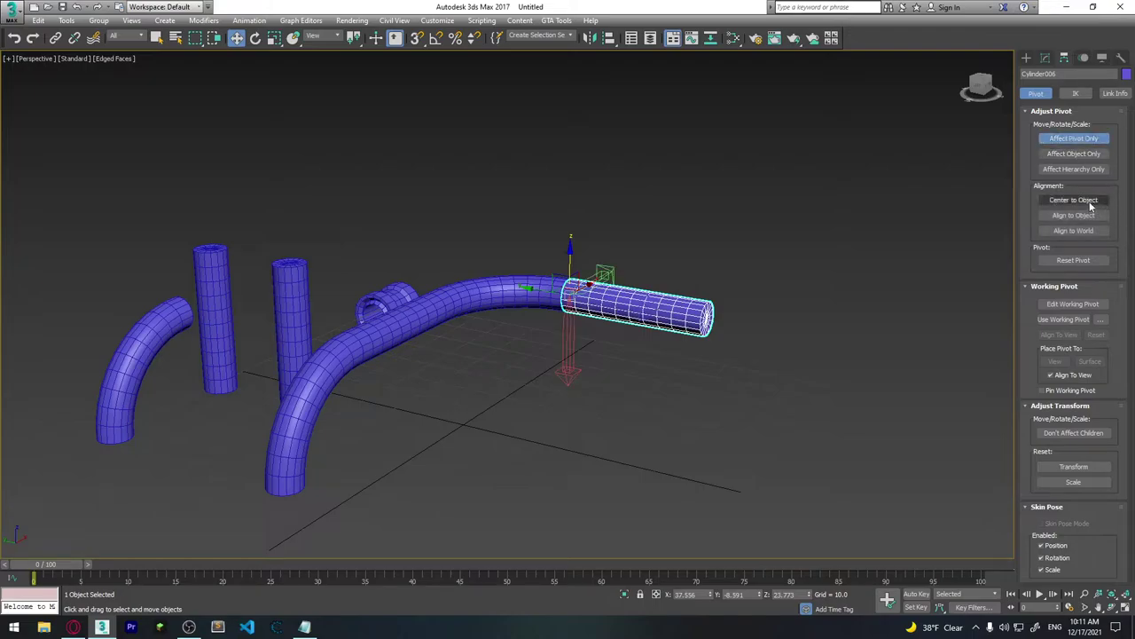
pyautogui.click(723, 249)
pyautogui.click(679, 310)
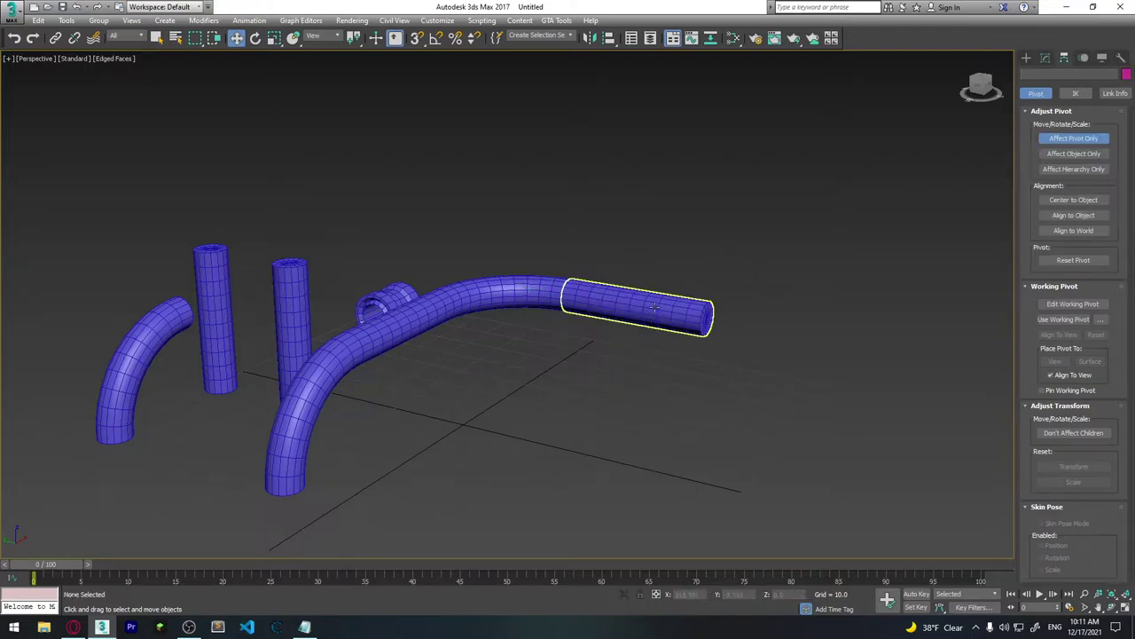
pyautogui.keyDown('alt'); pyautogui.moveTo(679, 311); pyautogui.dragTo(592, 228, button='middle'); pyautogui.keyUp('alt')
pyautogui.click(593, 228)
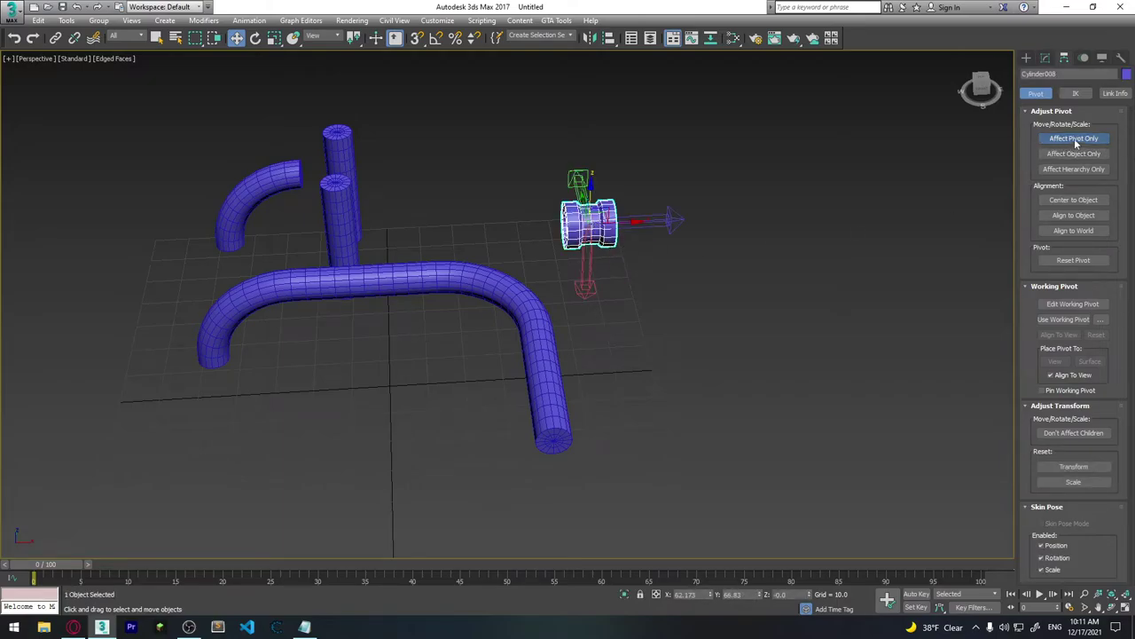
pyautogui.click(1074, 139)
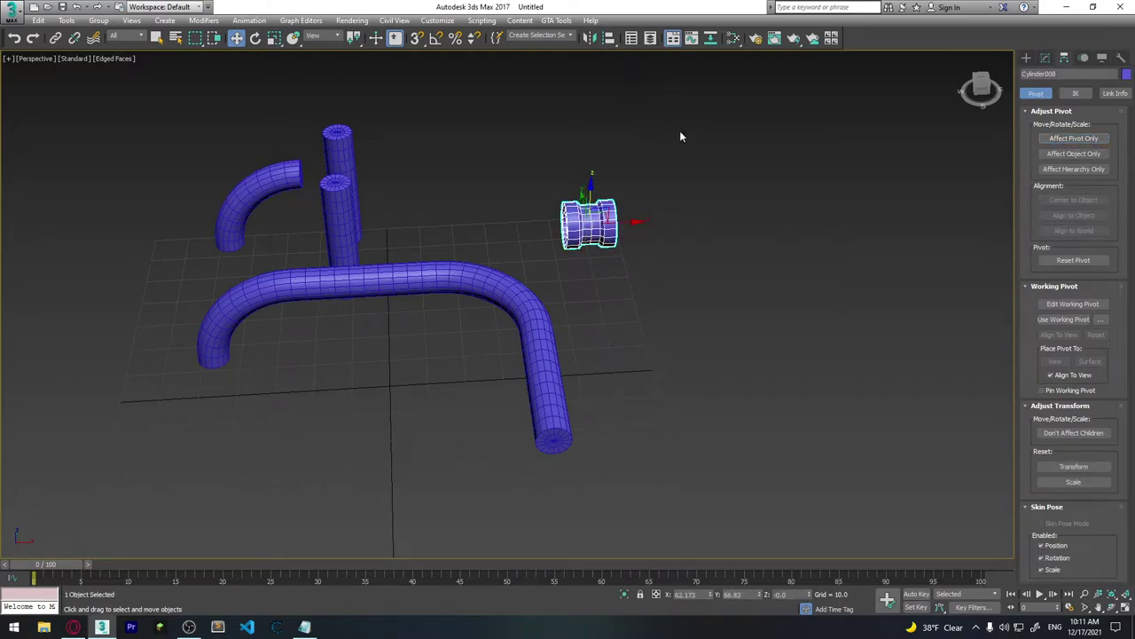
# Step: Align the coupling onto the straight pipe's end and inspect the fit up close
pyautogui.click(608, 39)
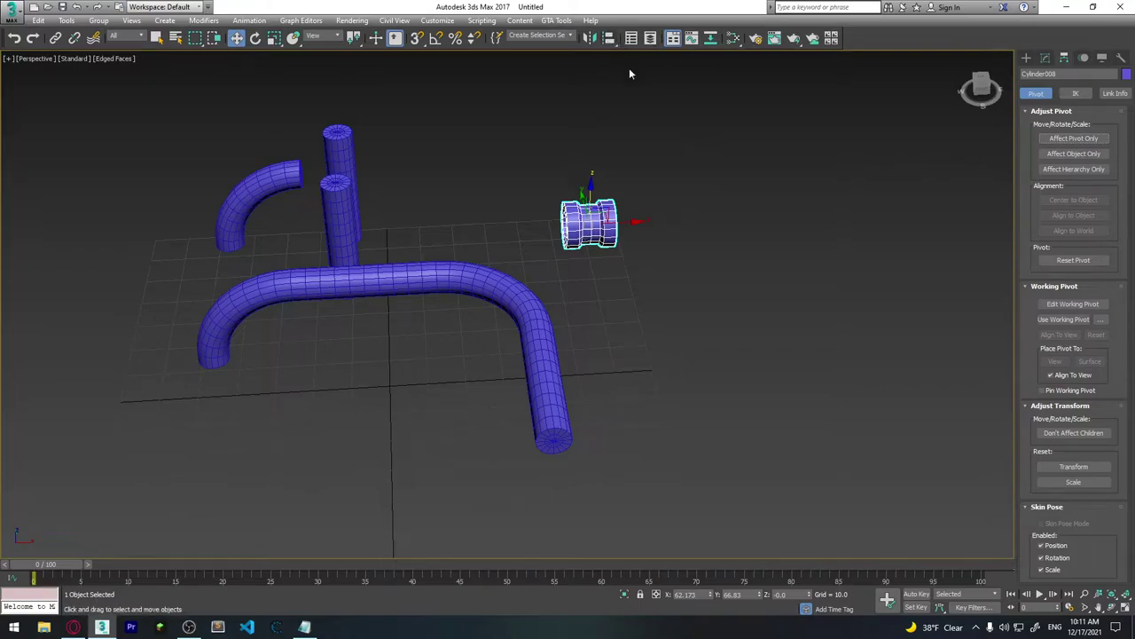
pyautogui.click(542, 373)
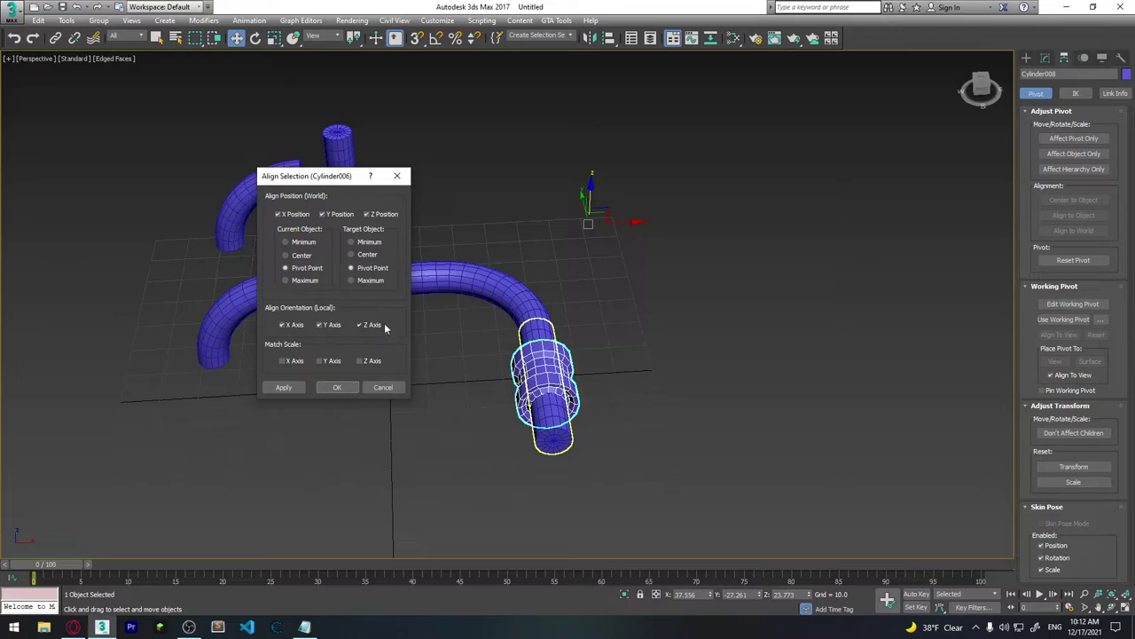
pyautogui.click(337, 387)
pyautogui.moveTo(337, 387)
pyautogui.keyDown('alt'); pyautogui.mouseDown(button='middle')
pyautogui.moveTo(674, 343)
pyautogui.moveTo(534, 400)
pyautogui.moveTo(550, 444)
pyautogui.mouseUp(button='middle'); pyautogui.keyUp('alt')
pyautogui.click(685, 360)
pyautogui.scroll(4, 534, 399)
pyautogui.scroll(2, 558, 449)
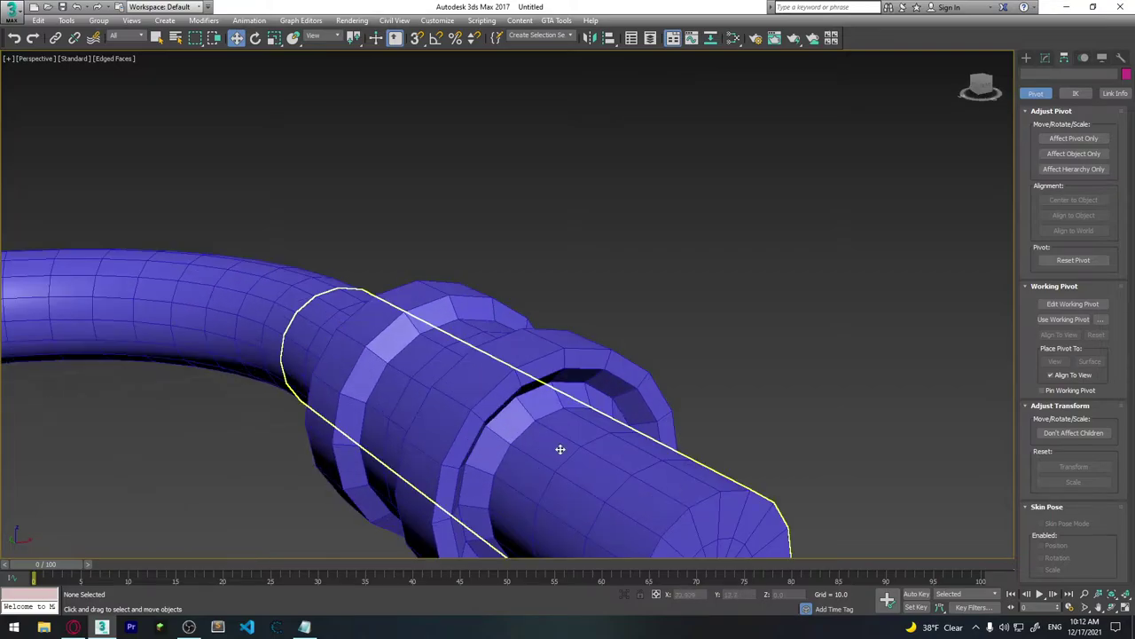
pyautogui.click(558, 448)
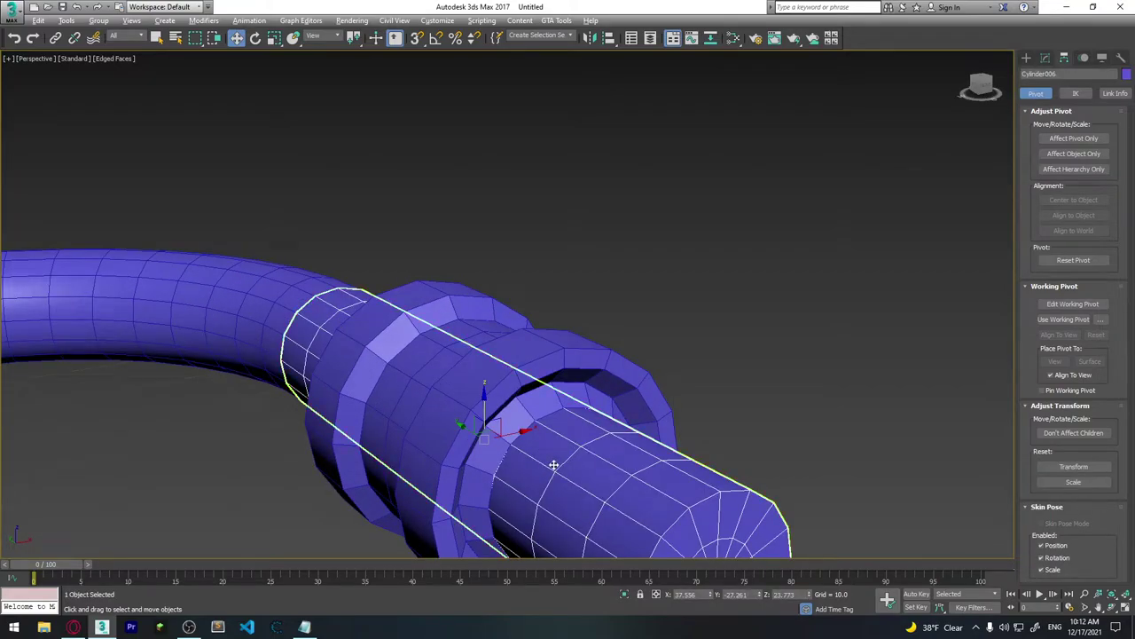
pyautogui.moveTo(552, 464)
pyautogui.keyDown('alt'); pyautogui.mouseDown(button='middle')
pyautogui.moveTo(440, 377)
pyautogui.moveTo(546, 381)
pyautogui.moveTo(691, 453)
pyautogui.mouseUp(button='middle'); pyautogui.keyUp('alt')
pyautogui.hotkey('ctrl', 'd')
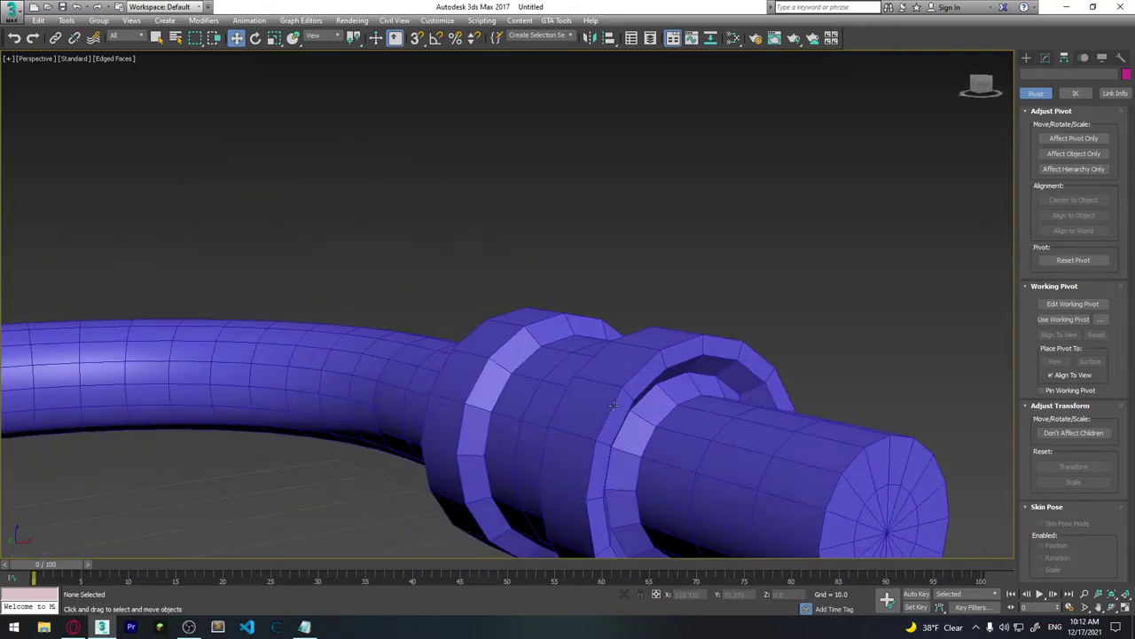
pyautogui.click(691, 453)
pyautogui.scroll(-5, 662, 452)
pyautogui.scroll(-4, 662, 452)
pyautogui.hotkey('ctrl', 'd')
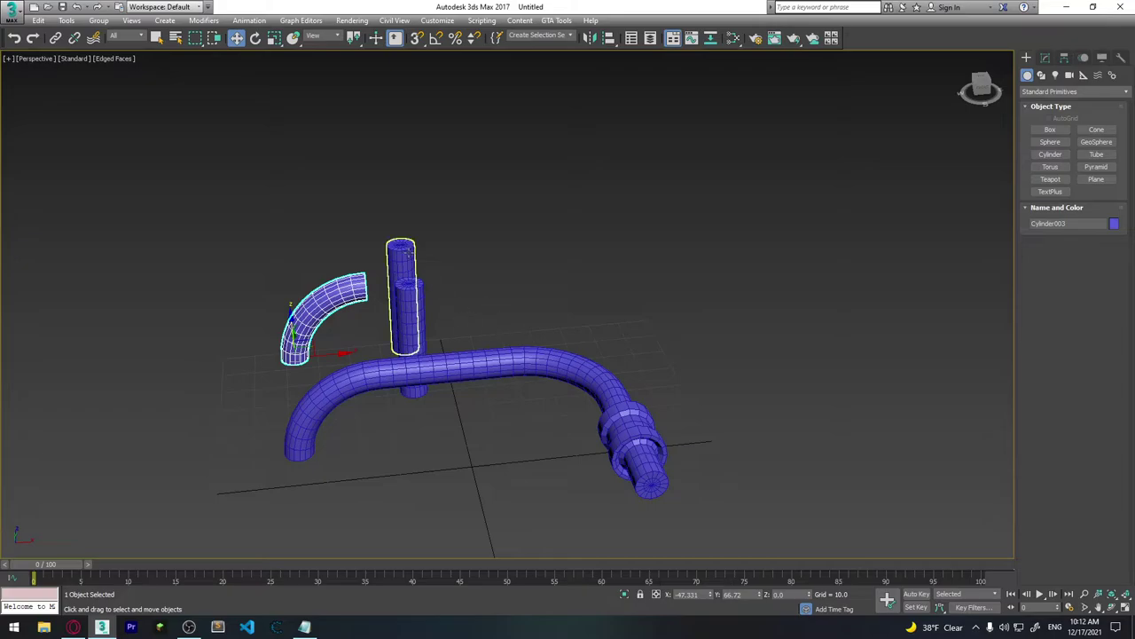
# Step: Shift-drag a copy of the tall upright pipe and scale it up uniformly
pyautogui.click(401, 266)
pyautogui.keyDown('shift'); pyautogui.moveTo(439, 342); pyautogui.dragTo(553, 331); pyautogui.keyUp('shift')
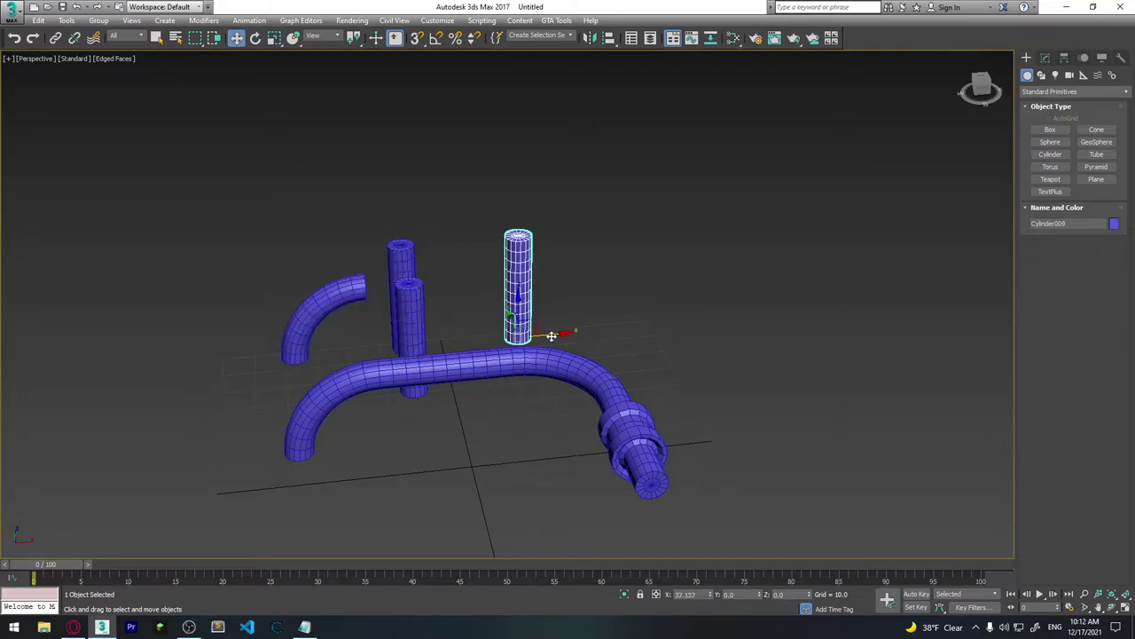
pyautogui.click(568, 361)
pyautogui.moveTo(636, 339); pyautogui.dragTo(532, 301, button='middle')
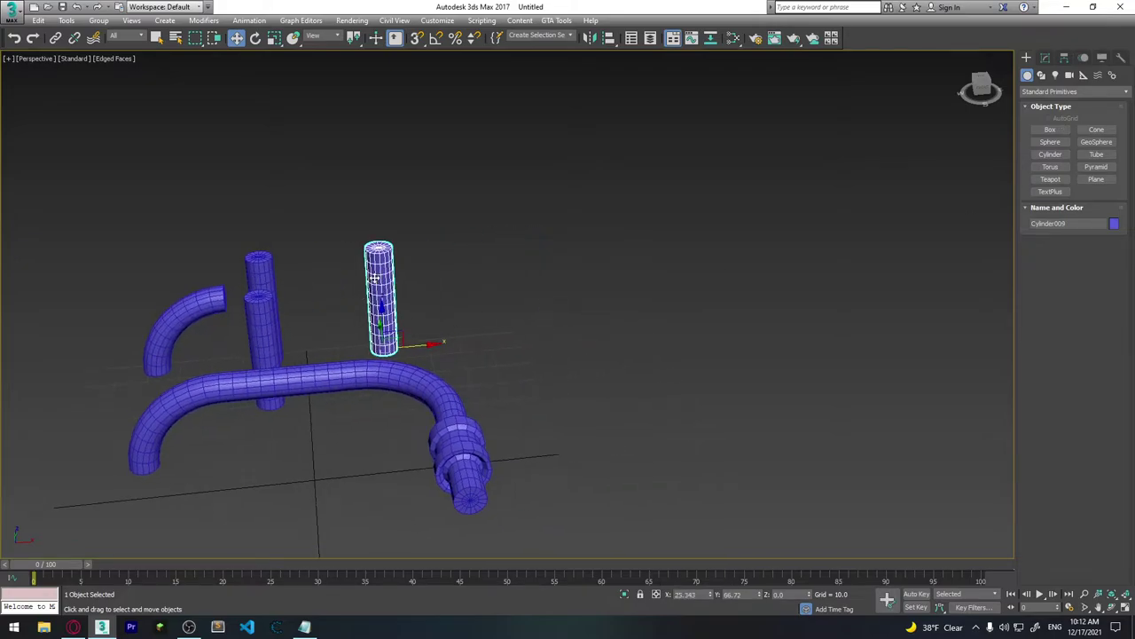
pyautogui.press('r')
pyautogui.moveTo(382, 335)
pyautogui.mouseDown()
pyautogui.moveTo(413, 289)
pyautogui.moveTo(403, 349)
pyautogui.moveTo(503, 345)
pyautogui.moveTo(510, 291)
pyautogui.moveTo(507, 300)
pyautogui.mouseUp()
# Step: Rotate the copy 90° to lie horizontal and reset its transforms with Reset XForm
pyautogui.press('e')
pyautogui.hotkey('ctrl', 'z')
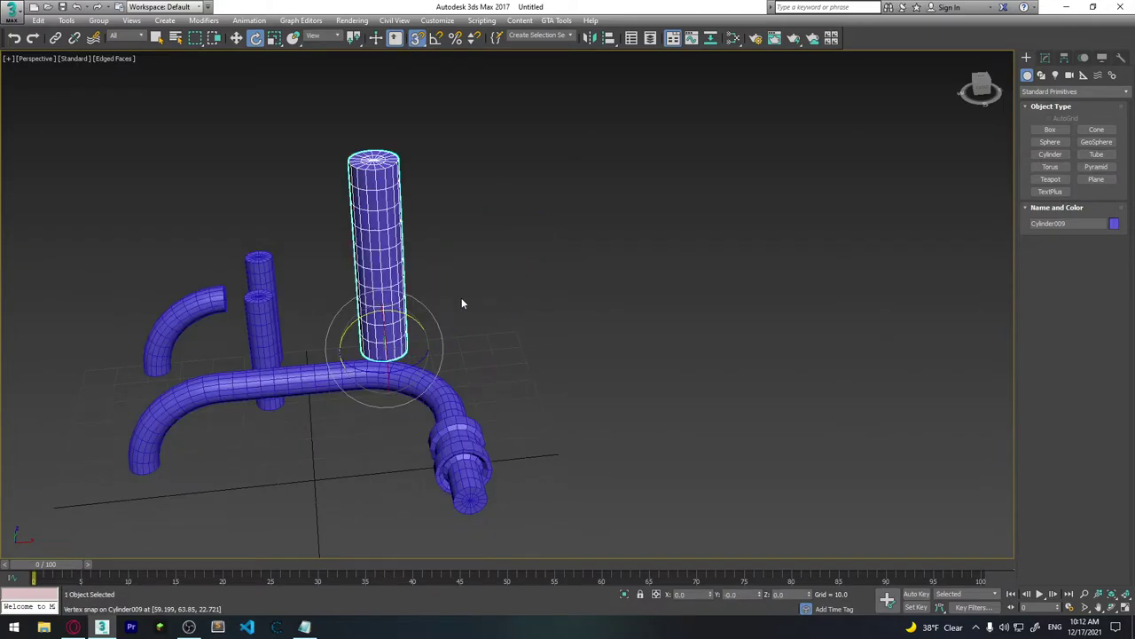
pyautogui.moveTo(388, 313)
pyautogui.mouseDown()
pyautogui.moveTo(425, 312)
pyautogui.moveTo(399, 307)
pyautogui.mouseUp()
pyautogui.moveTo(523, 387); pyautogui.dragTo(472, 355, button='middle')
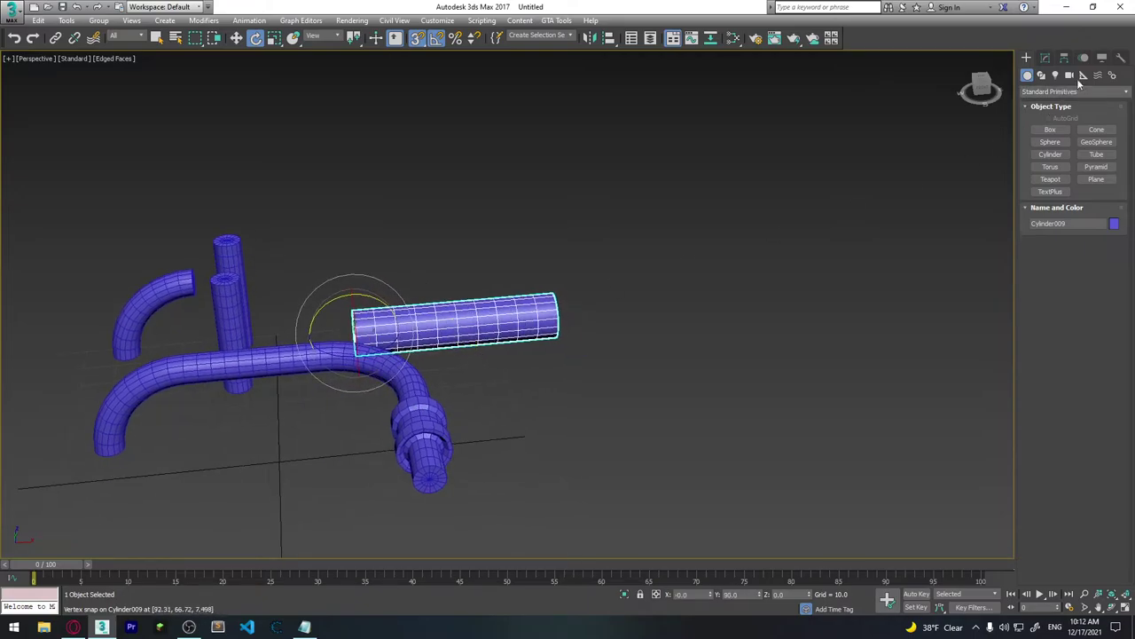
pyautogui.click(1121, 58)
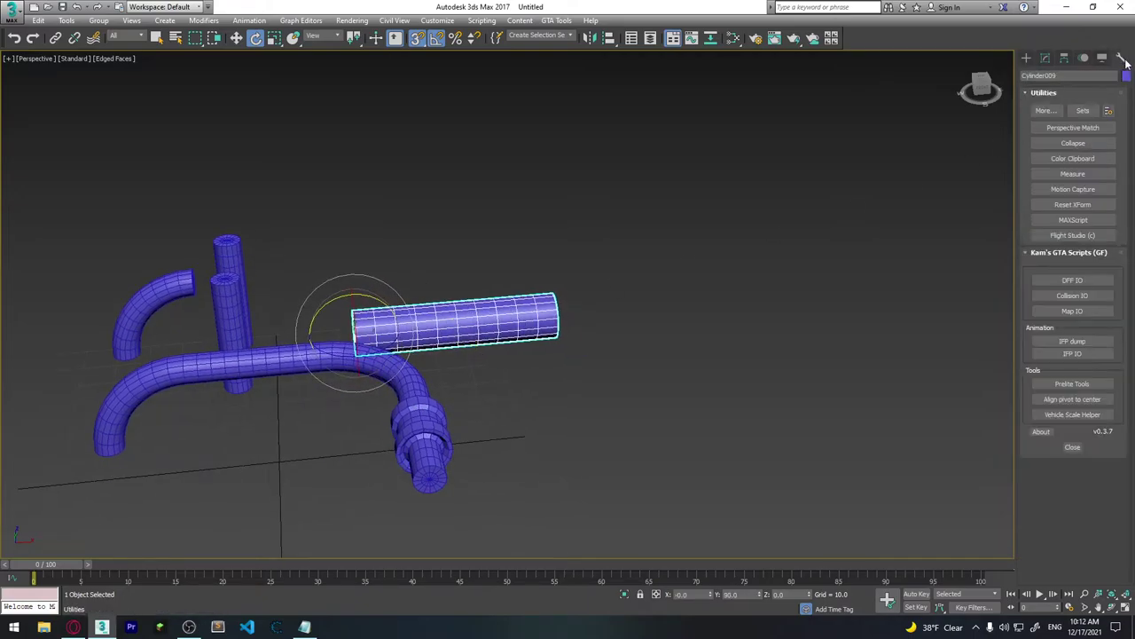
pyautogui.click(1089, 206)
pyautogui.click(1085, 488)
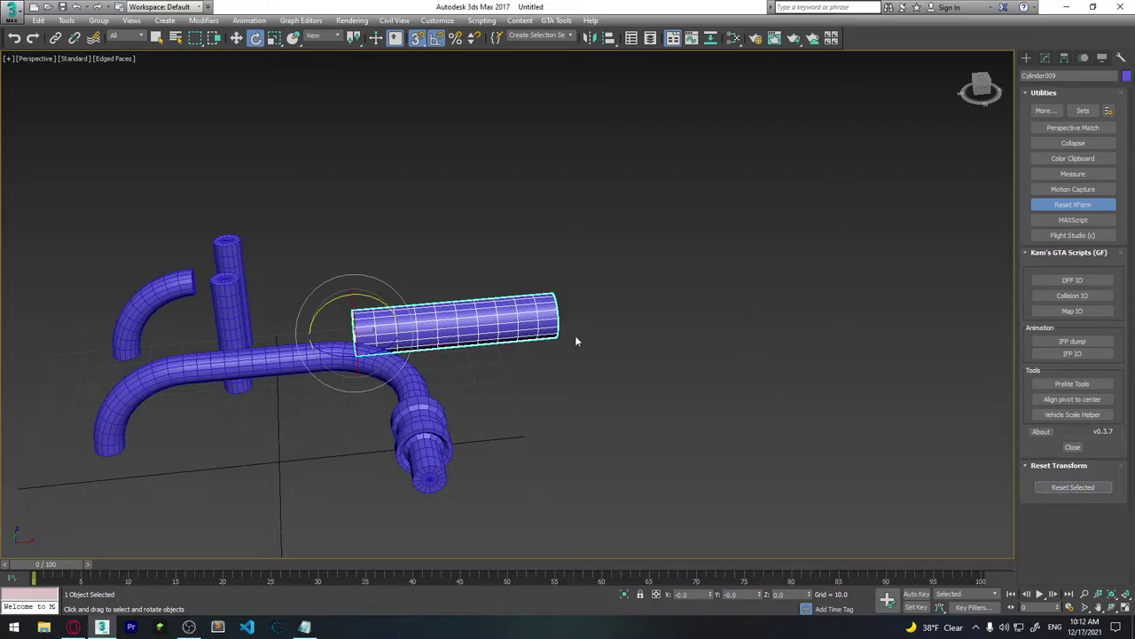
pyautogui.moveTo(575, 335)
pyautogui.keyDown('alt'); pyautogui.mouseDown(button='middle')
pyautogui.moveTo(618, 364)
pyautogui.moveTo(604, 359)
pyautogui.mouseUp(button='middle'); pyautogui.keyUp('alt')
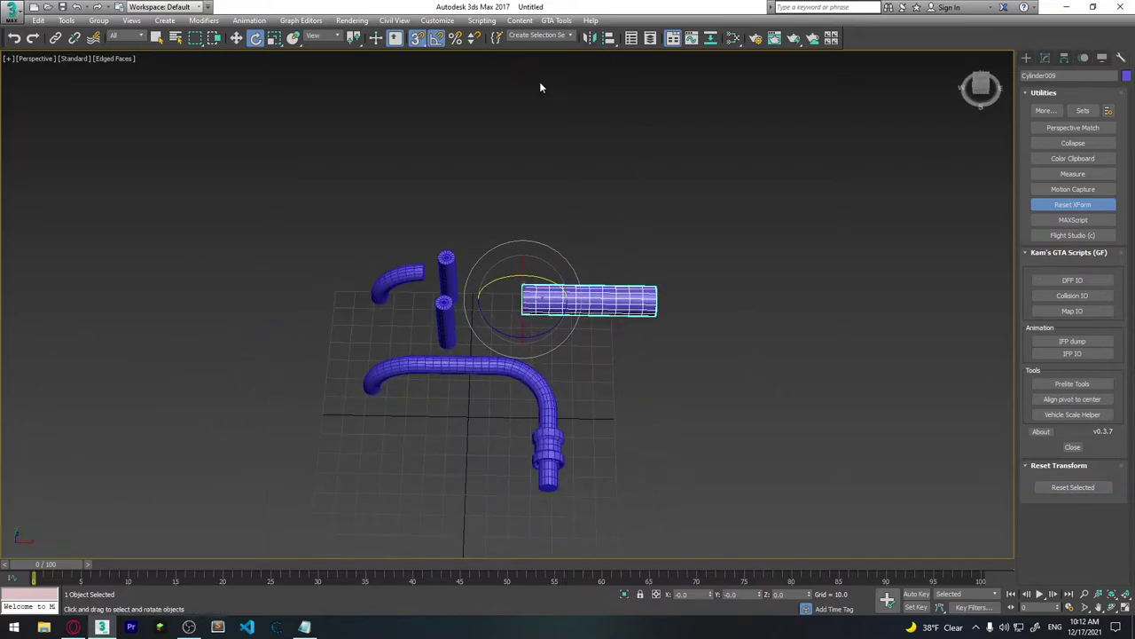
pyautogui.click(445, 315)
pyautogui.moveTo(498, 361); pyautogui.dragTo(525, 330, button='middle')
pyautogui.scroll(4, 525, 330)
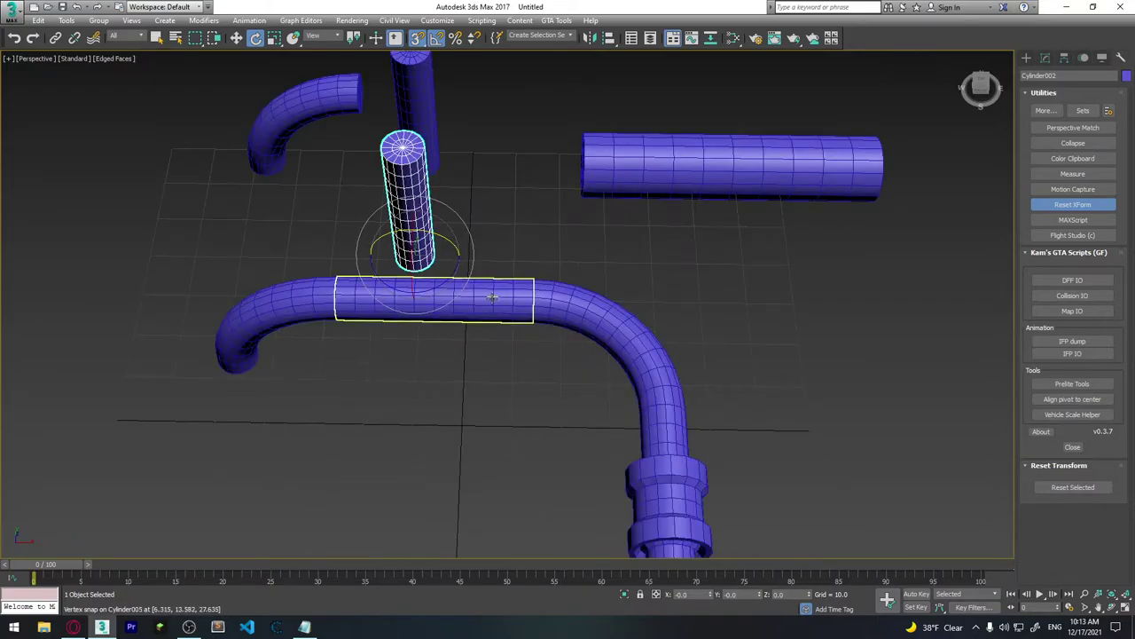
pyautogui.click(359, 304)
pyautogui.keyDown('alt'); pyautogui.moveTo(455, 338); pyautogui.dragTo(400, 300, button='middle'); pyautogui.keyUp('alt')
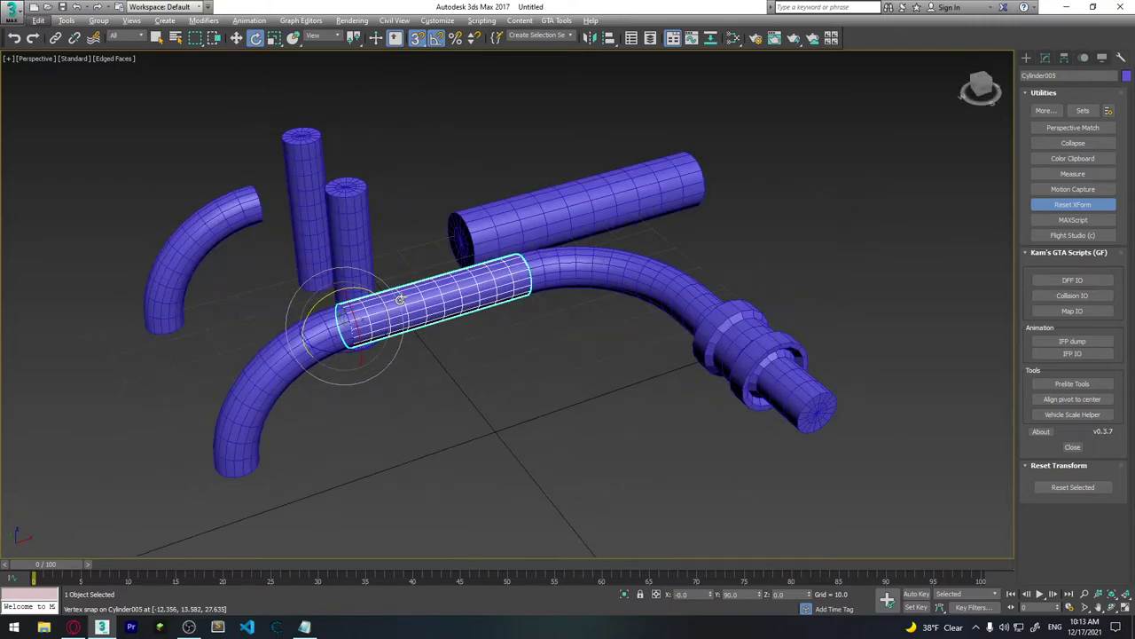
pyautogui.keyDown('alt'); pyautogui.moveTo(400, 300); pyautogui.dragTo(398, 327, button='middle'); pyautogui.keyUp('alt')
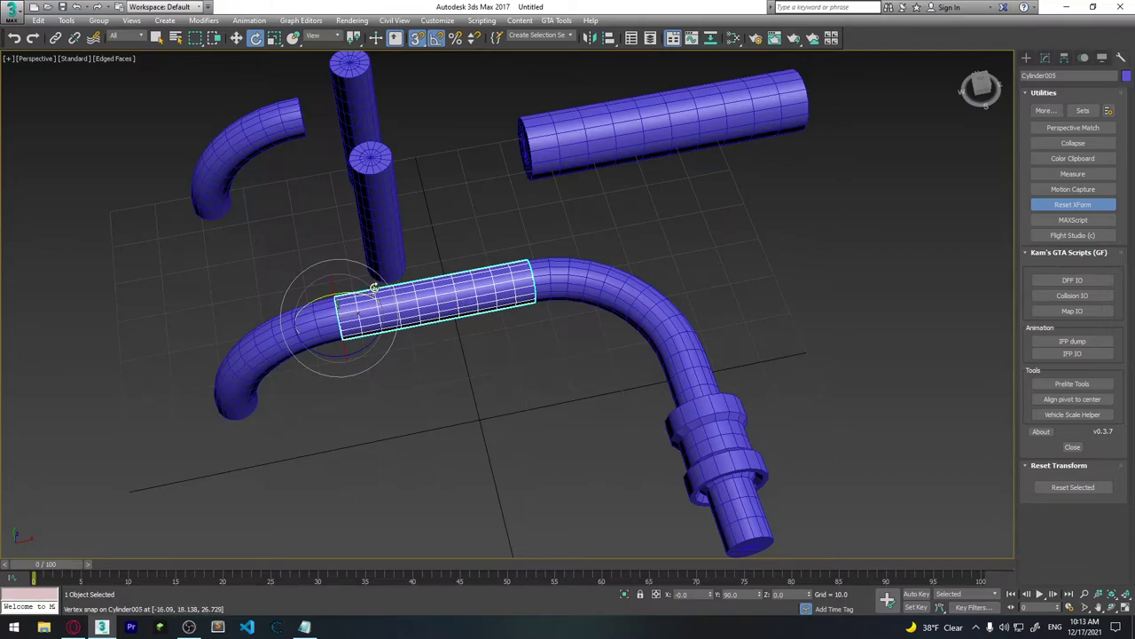
pyautogui.moveTo(526, 139); pyautogui.dragTo(464, 210, button='middle')
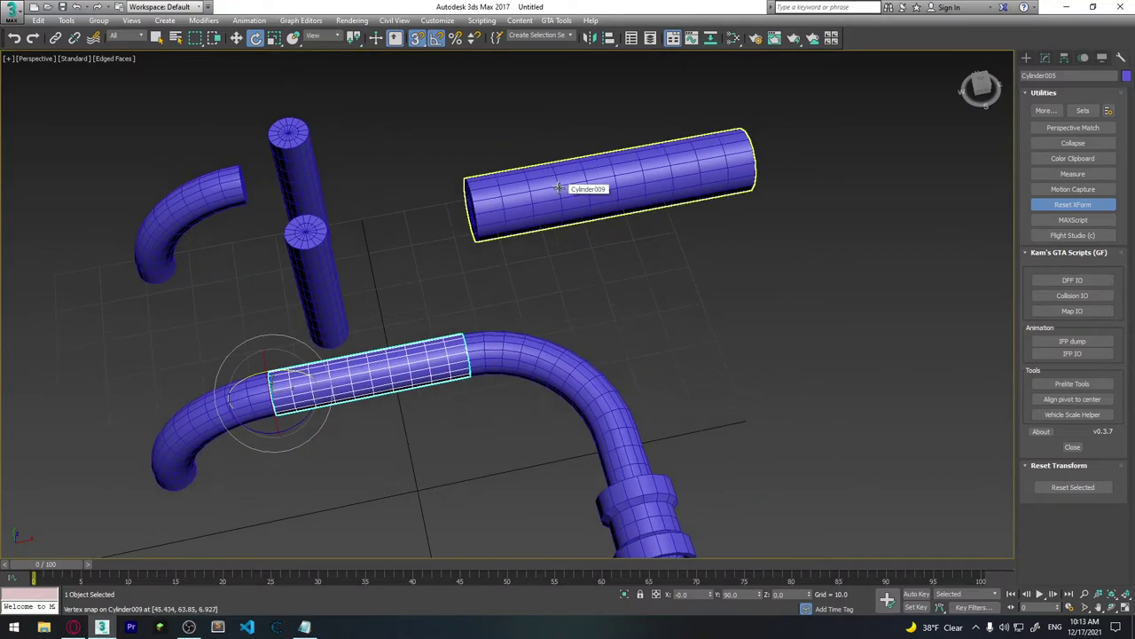
pyautogui.click(607, 193)
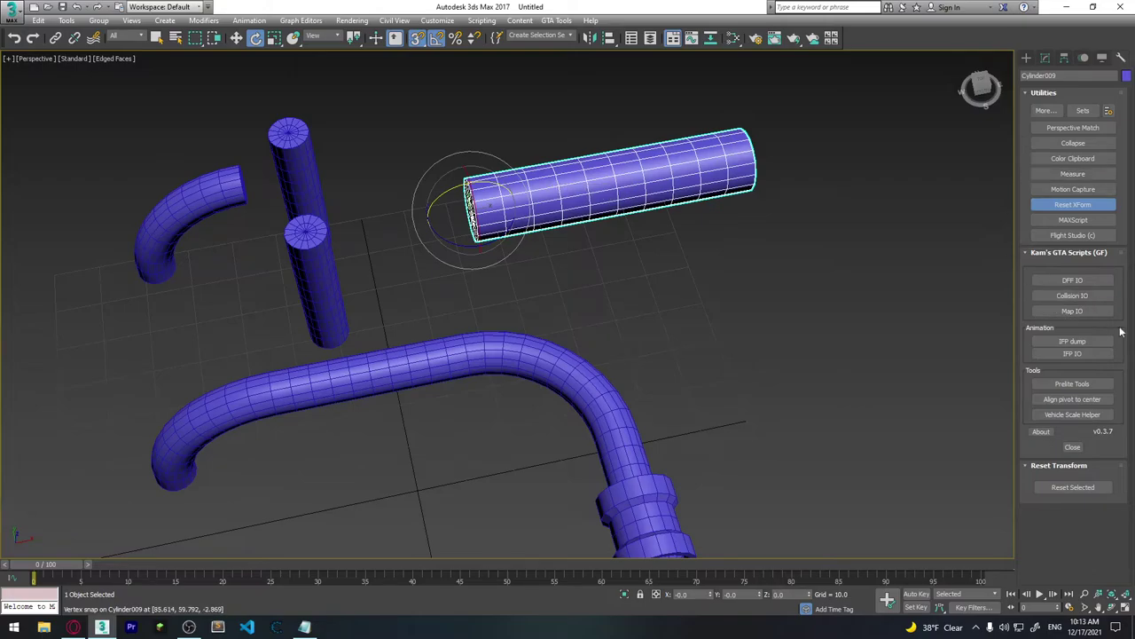
pyautogui.scroll(3, 547, 440)
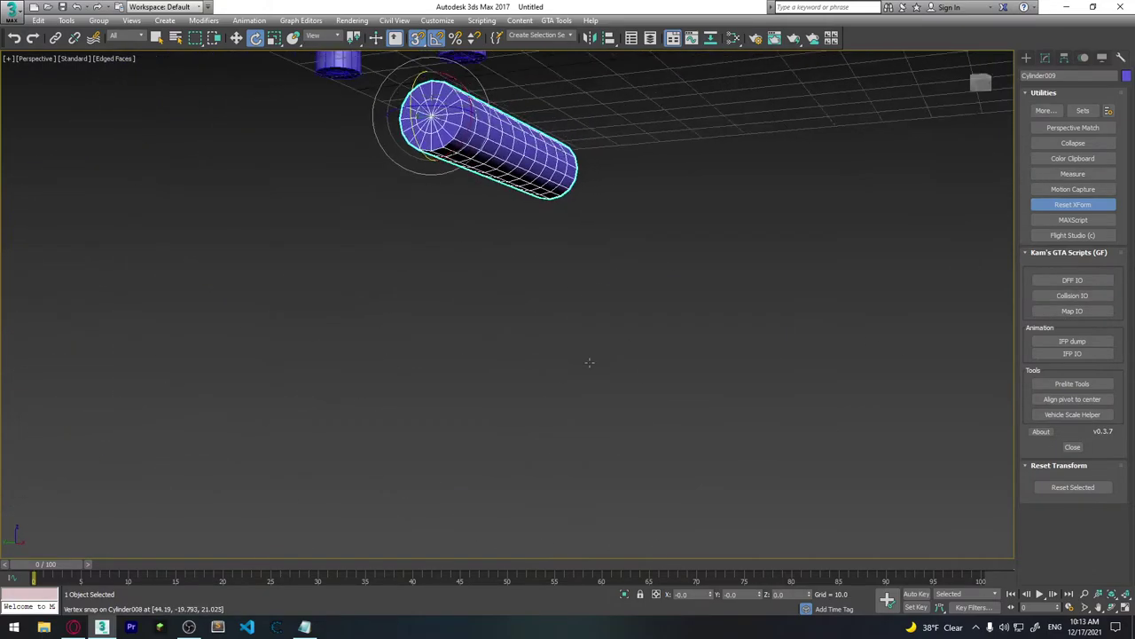
pyautogui.click(603, 395)
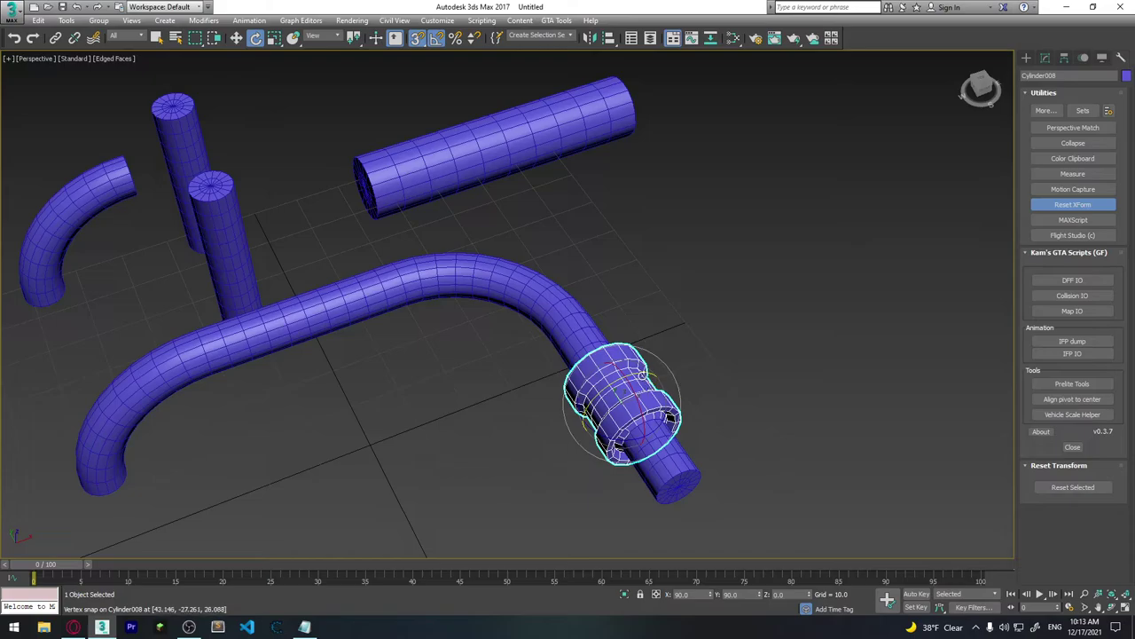
# Step: Clone the small flanged coupling as a copy along the long straight pipe
pyautogui.keyDown('alt'); pyautogui.moveTo(614, 397); pyautogui.dragTo(590, 400, button='middle'); pyautogui.keyUp('alt')
pyautogui.press('w')
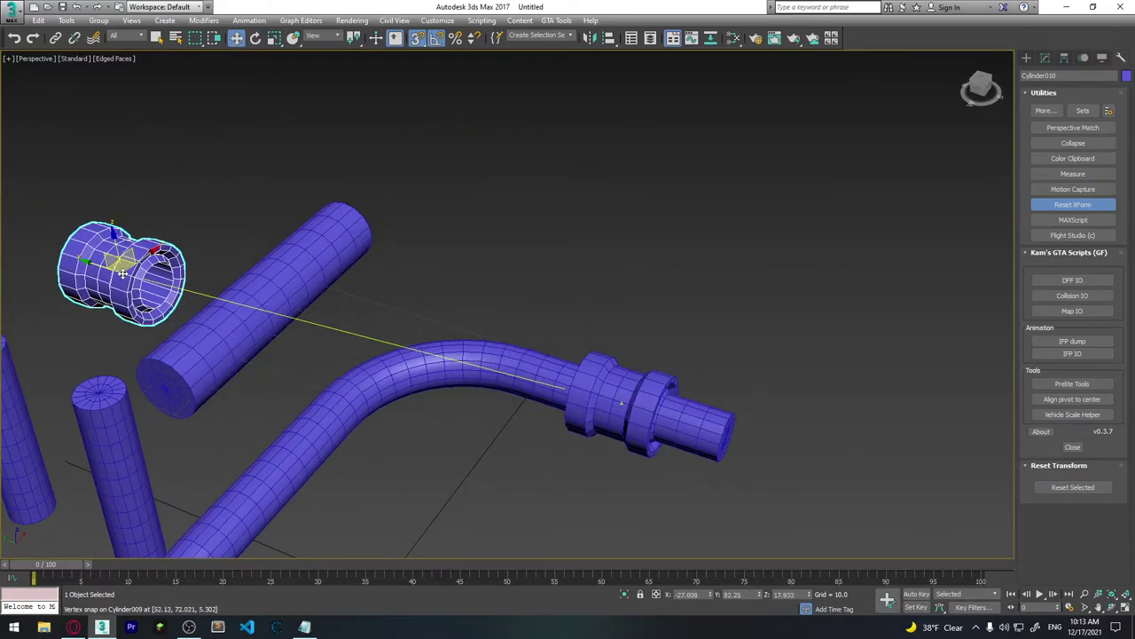
pyautogui.keyDown('shift'); pyautogui.moveTo(595, 404); pyautogui.dragTo(89, 270); pyautogui.keyUp('shift')
pyautogui.click(625, 363)
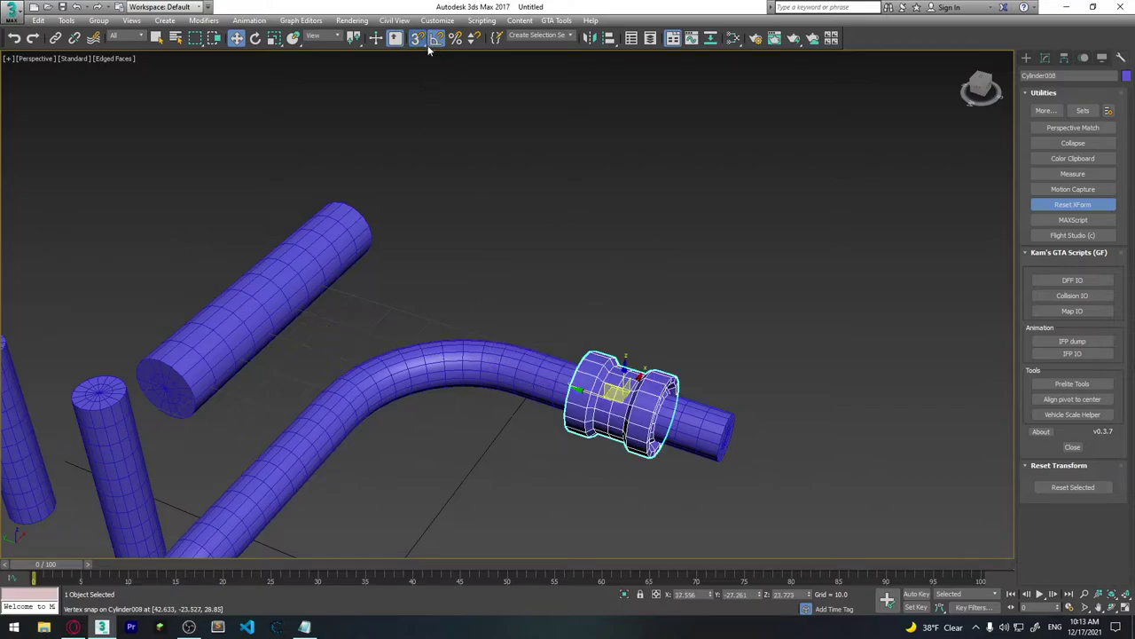
pyautogui.press('s')
pyautogui.click(417, 37)
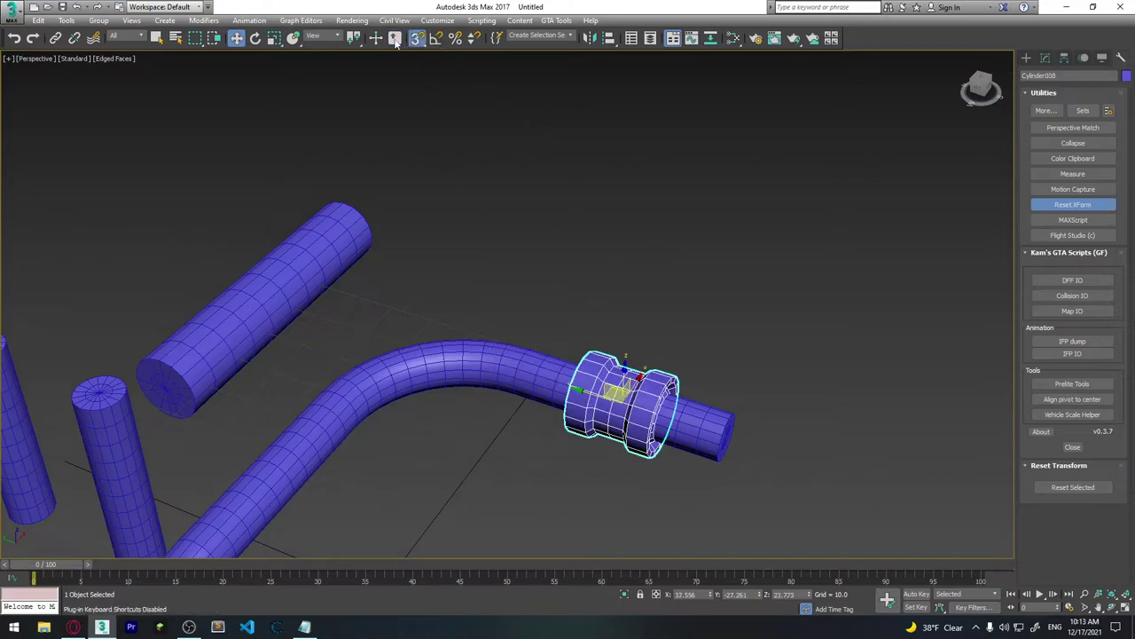
pyautogui.moveTo(626, 388)
pyautogui.mouseDown()
pyautogui.moveTo(486, 364)
pyautogui.moveTo(79, 238)
pyautogui.mouseUp()
pyautogui.click(569, 364)
# Step: Move the first copy further left and make a second coupling copy beside it
pyautogui.moveTo(603, 210)
pyautogui.keyDown('alt'); pyautogui.mouseDown(button='middle')
pyautogui.moveTo(542, 246)
pyautogui.moveTo(291, 211)
pyautogui.mouseUp(button='middle'); pyautogui.keyUp('alt')
pyautogui.moveTo(291, 211); pyautogui.dragTo(152, 229)
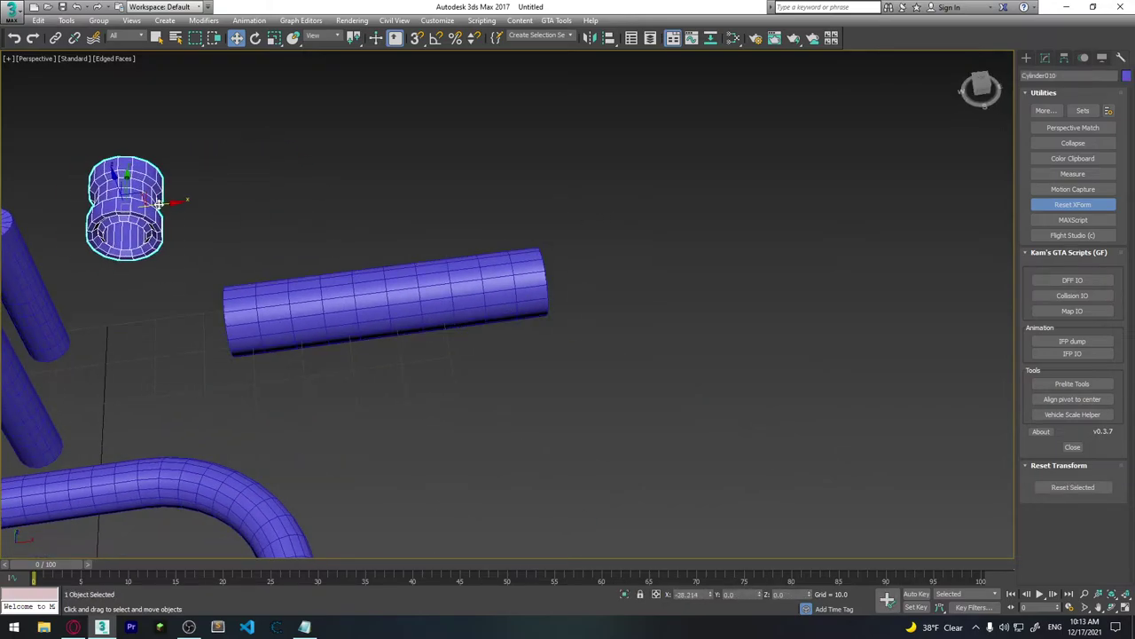
pyautogui.click(190, 266)
pyautogui.scroll(-5, 528, 266)
pyautogui.scroll(3, 463, 313)
pyautogui.keyDown('shift'); pyautogui.moveTo(355, 152); pyautogui.dragTo(408, 156); pyautogui.keyUp('shift')
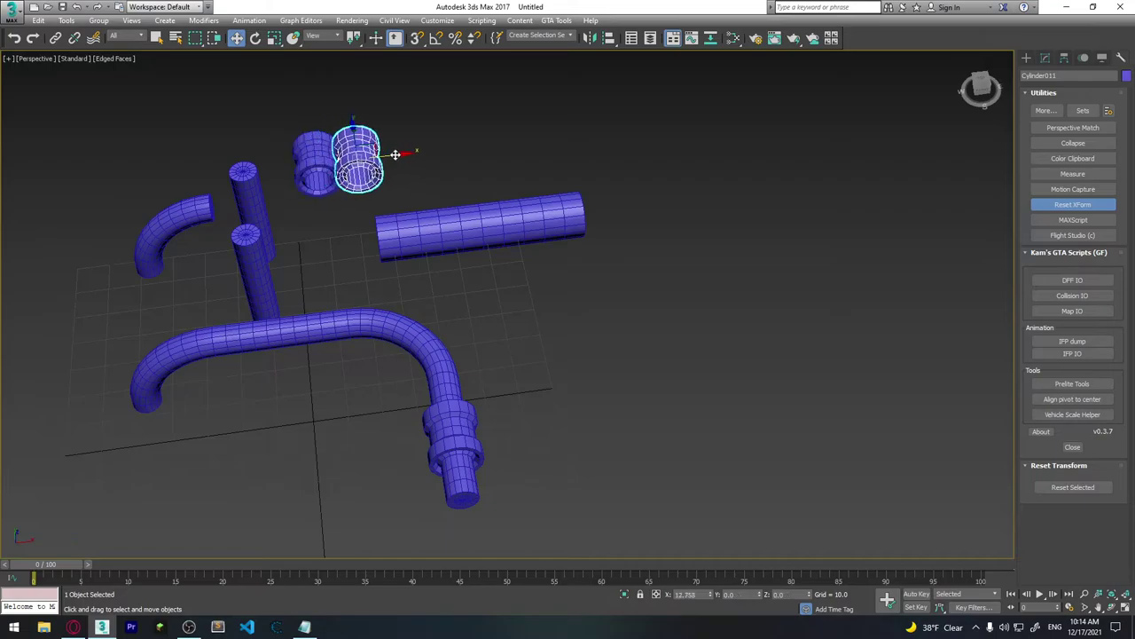
pyautogui.click(562, 364)
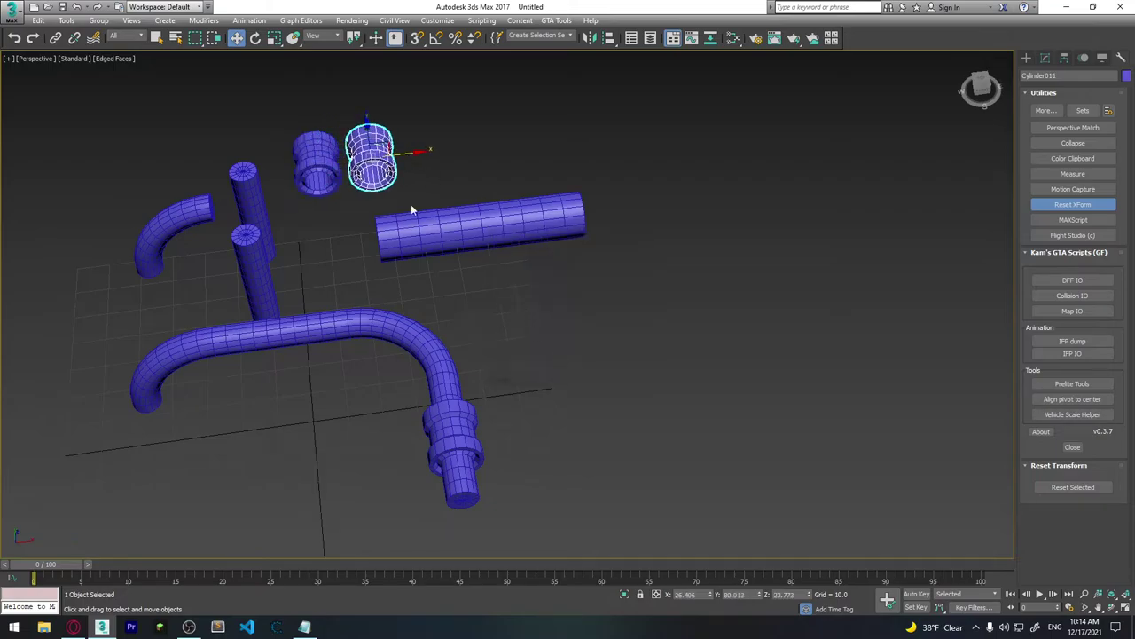
pyautogui.moveTo(480, 229); pyautogui.dragTo(441, 246, button='middle')
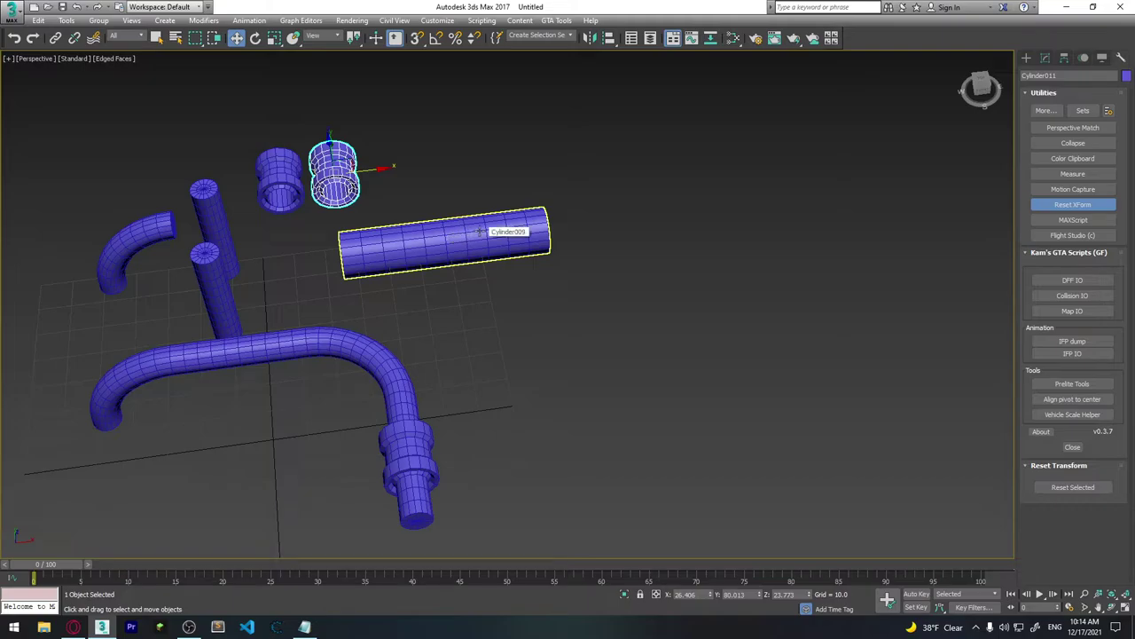
pyautogui.click(609, 38)
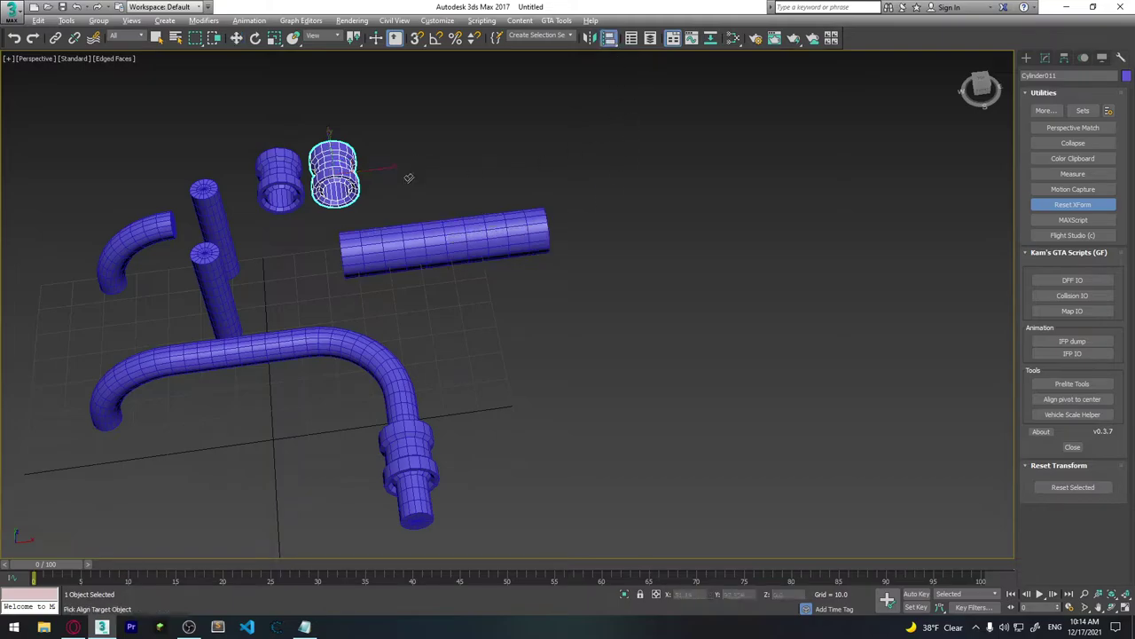
# Step: Align the coupling copy to the long straight pipe, turning X, Y and Z orientation matching off
pyautogui.click(426, 253)
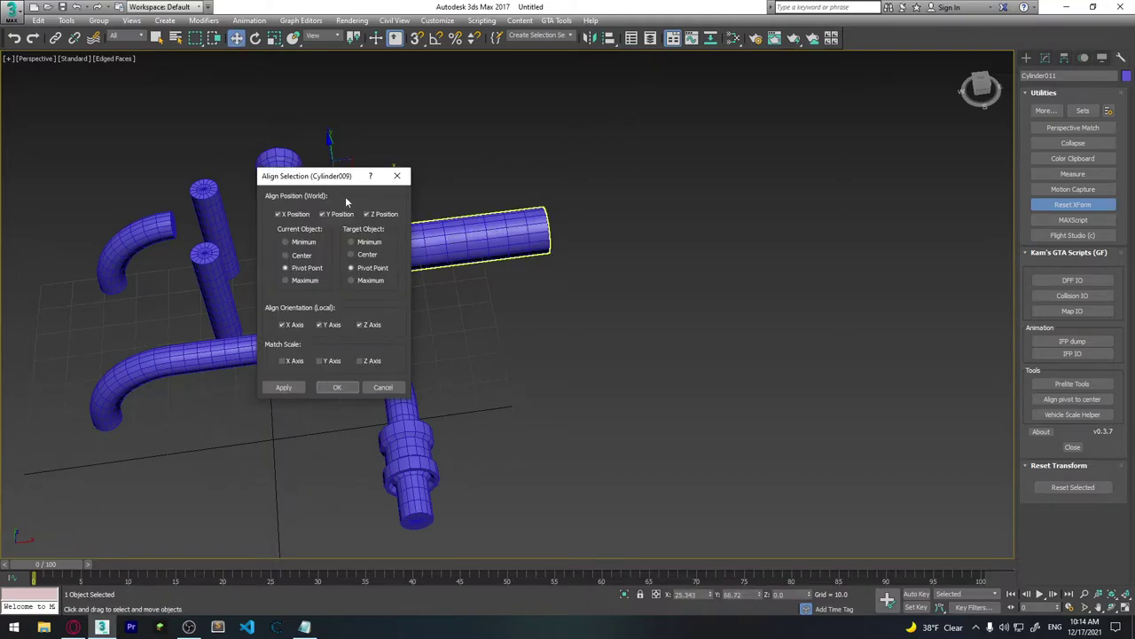
pyautogui.moveTo(355, 175); pyautogui.dragTo(210, 172)
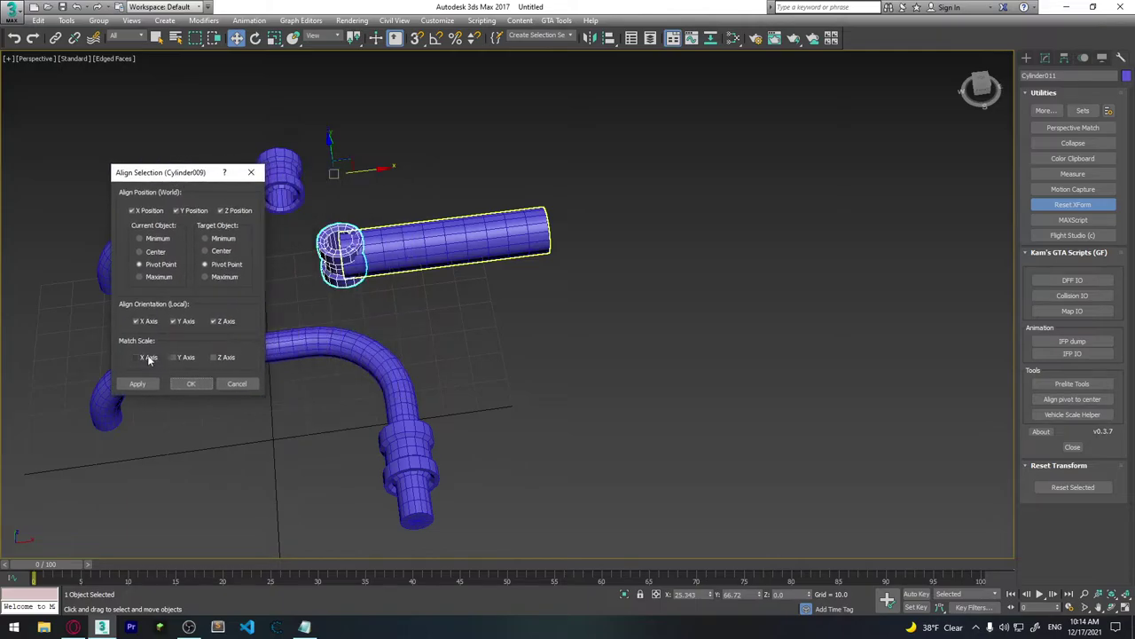
pyautogui.click(147, 321)
pyautogui.click(184, 321)
pyautogui.click(222, 321)
pyautogui.click(221, 321)
pyautogui.click(186, 321)
pyautogui.click(214, 323)
pyautogui.click(183, 323)
pyautogui.click(146, 323)
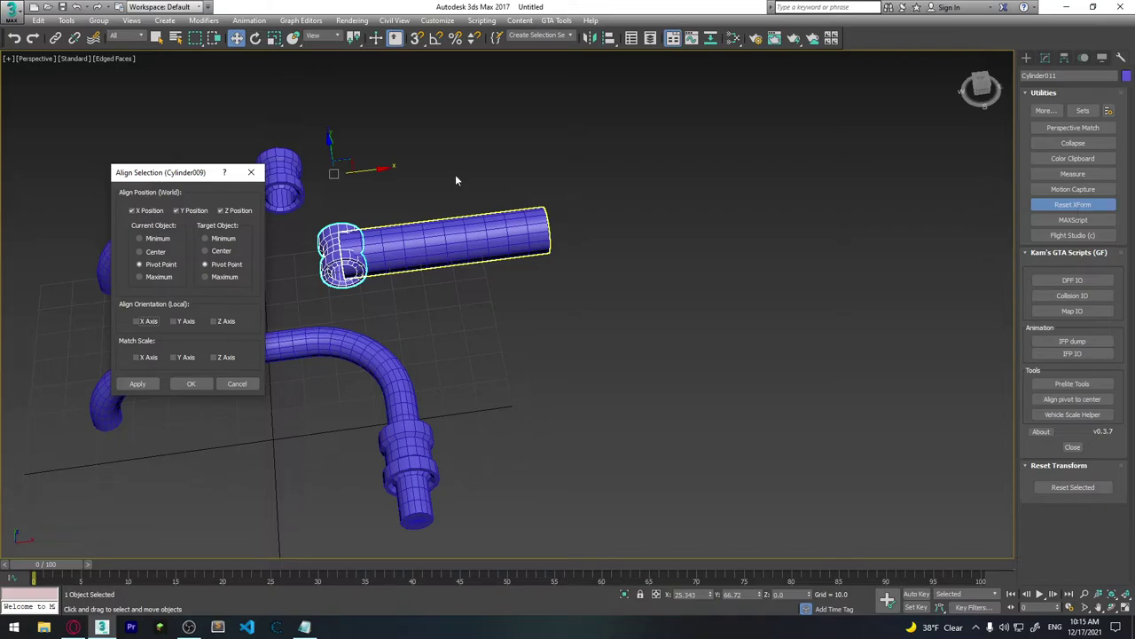
# Step: Cancel the alignment and delete the long straight pipe Cylinder009
pyautogui.click(250, 172)
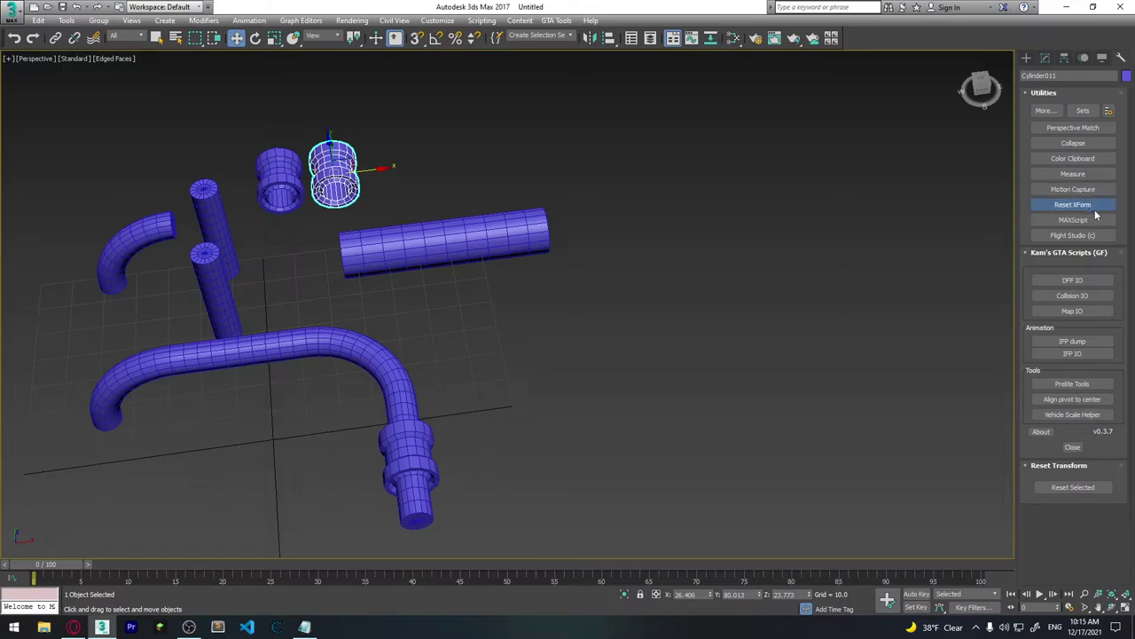
pyautogui.click(520, 233)
pyautogui.click(604, 294)
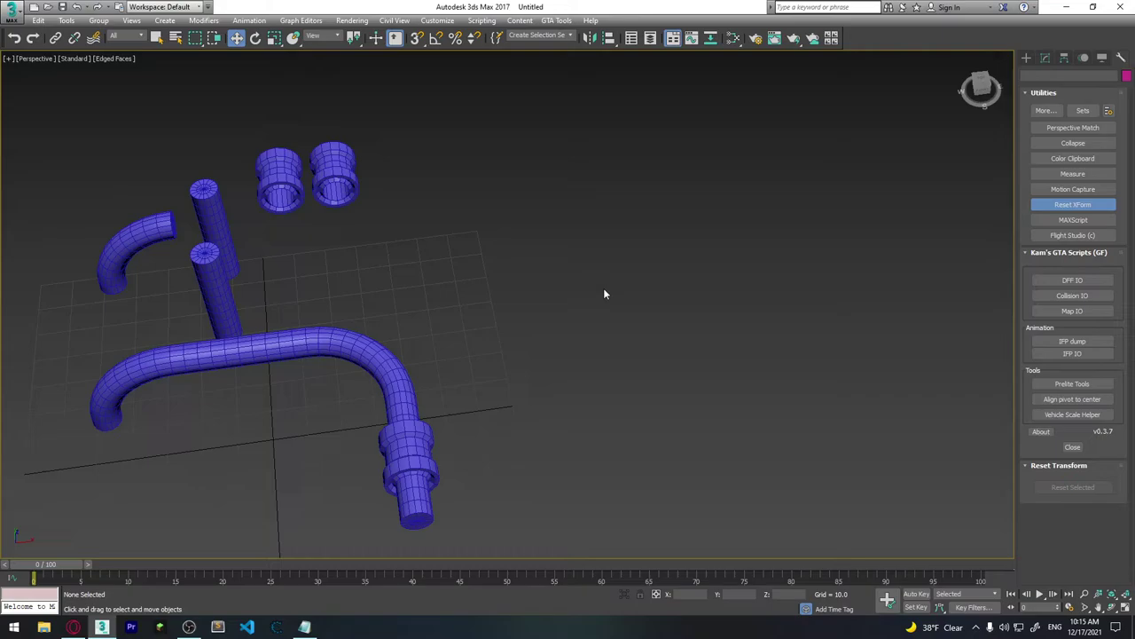
# Step: Copy the short vertical pipe and rotate the copy 90° with Angle Snap so it lies horizontal
pyautogui.click(222, 253)
pyautogui.moveTo(271, 263); pyautogui.dragTo(466, 263)
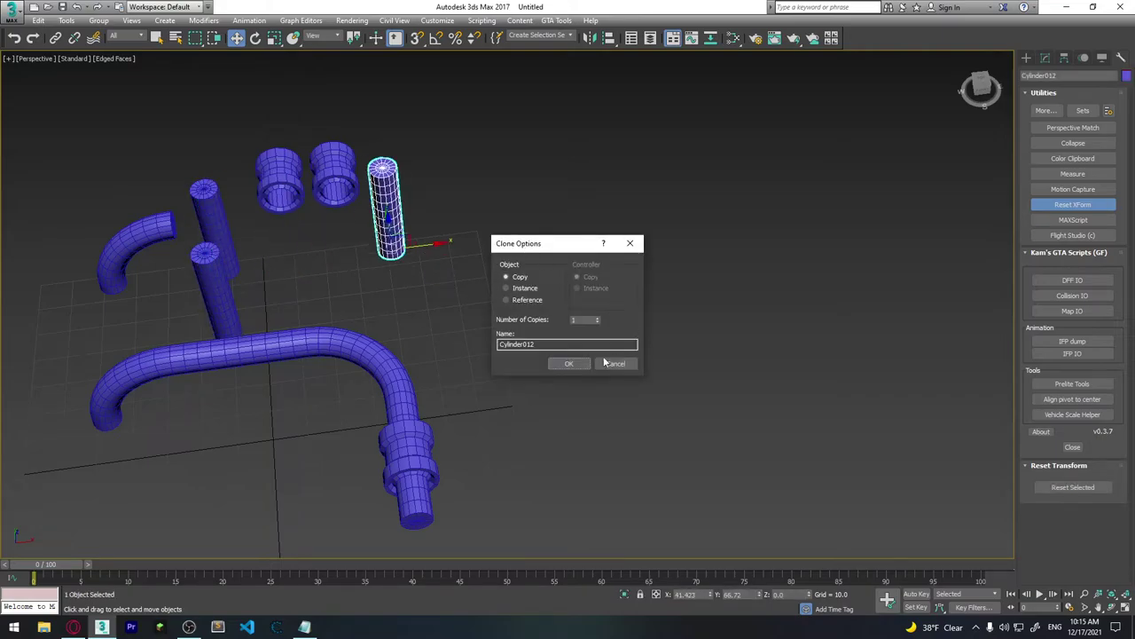
pyautogui.click(568, 363)
pyautogui.press('e')
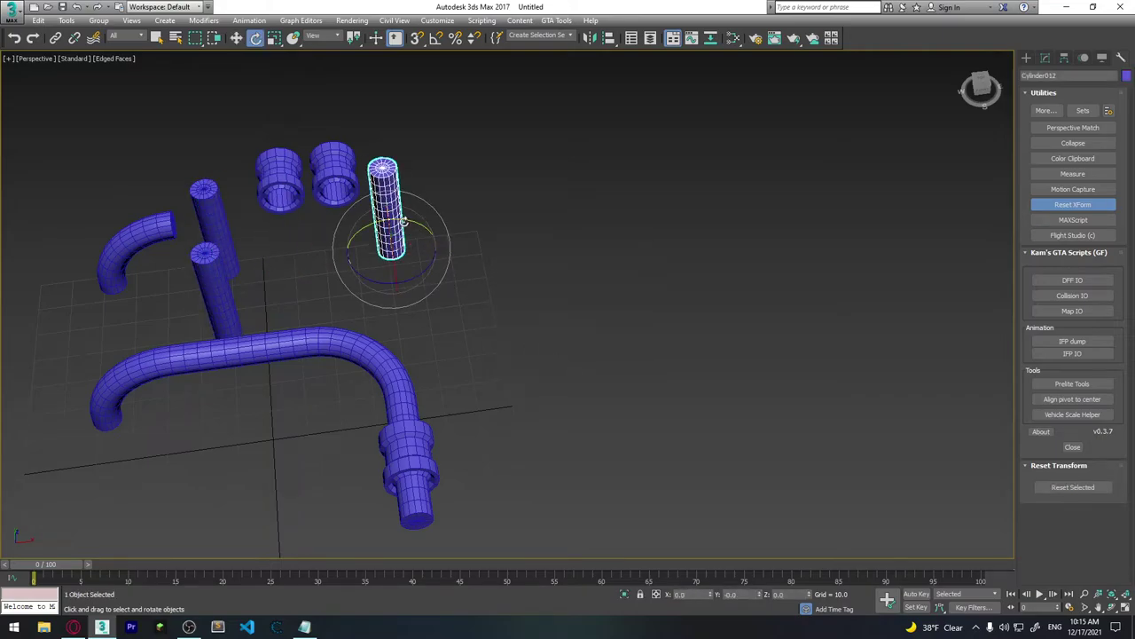
pyautogui.moveTo(406, 224); pyautogui.dragTo(426, 177)
pyautogui.click(432, 164)
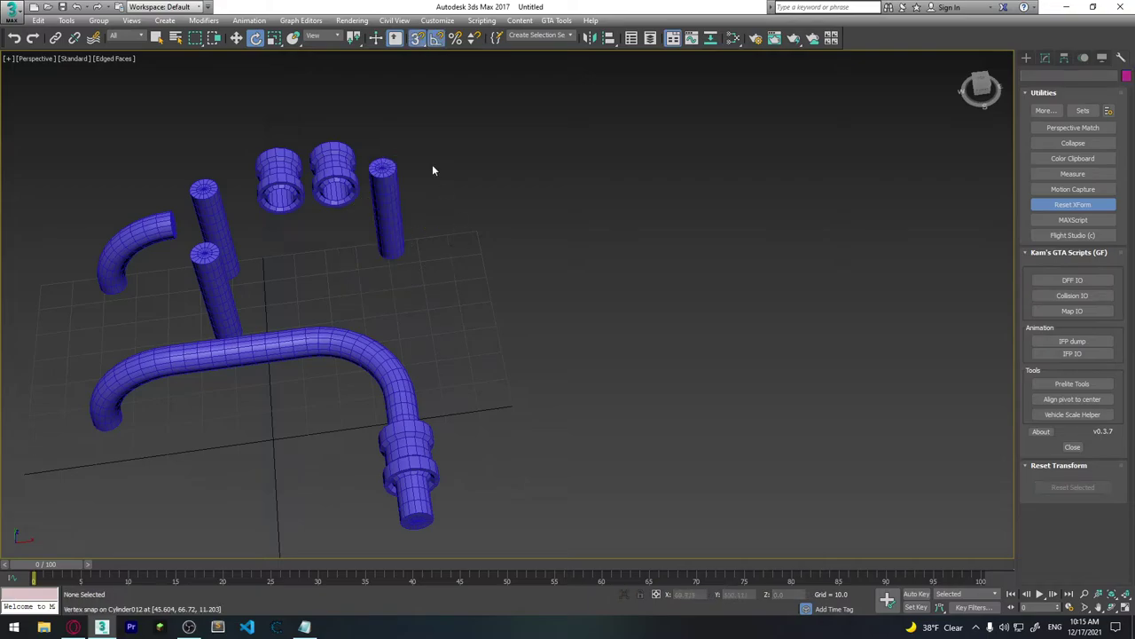
pyautogui.click(434, 38)
pyautogui.click(384, 204)
pyautogui.moveTo(404, 217); pyautogui.dragTo(414, 222)
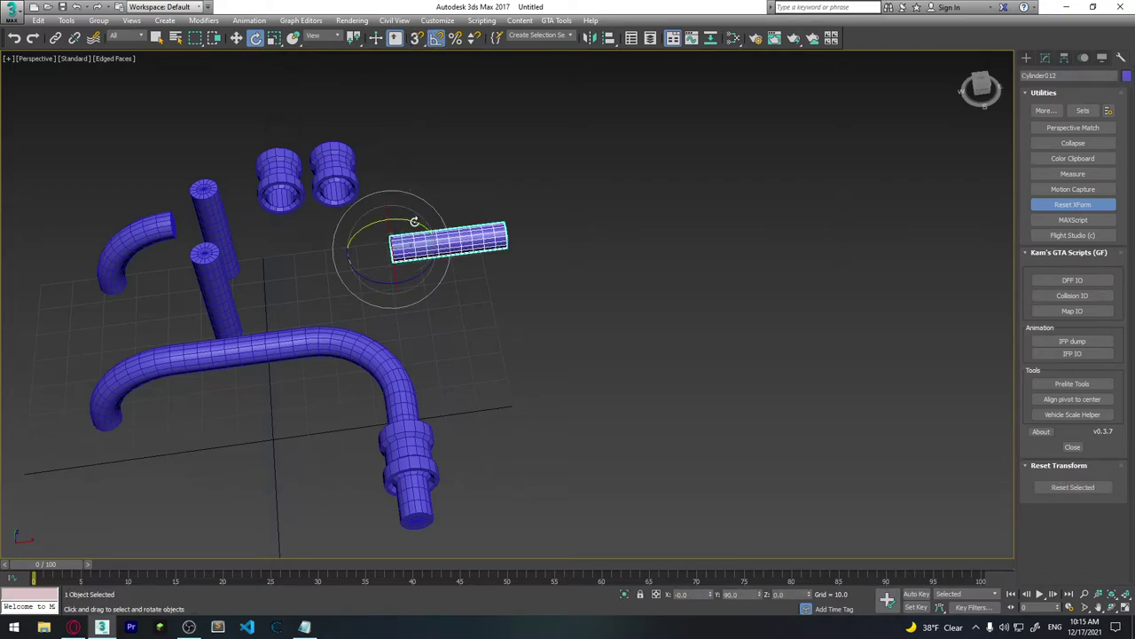
pyautogui.click(545, 327)
# Step: Try aligning the coupling copy to the horizontal pipe, toggling the orientation axes, then cancel
pyautogui.click(333, 175)
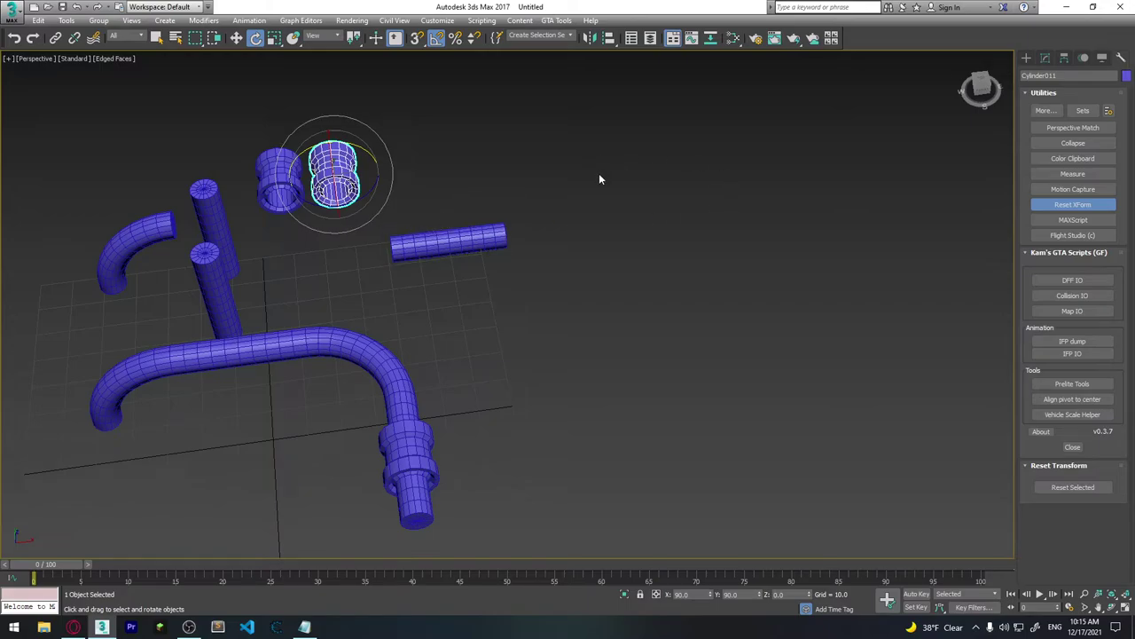
pyautogui.press('w')
pyautogui.hotkey('alt', 'a')
pyautogui.click(441, 248)
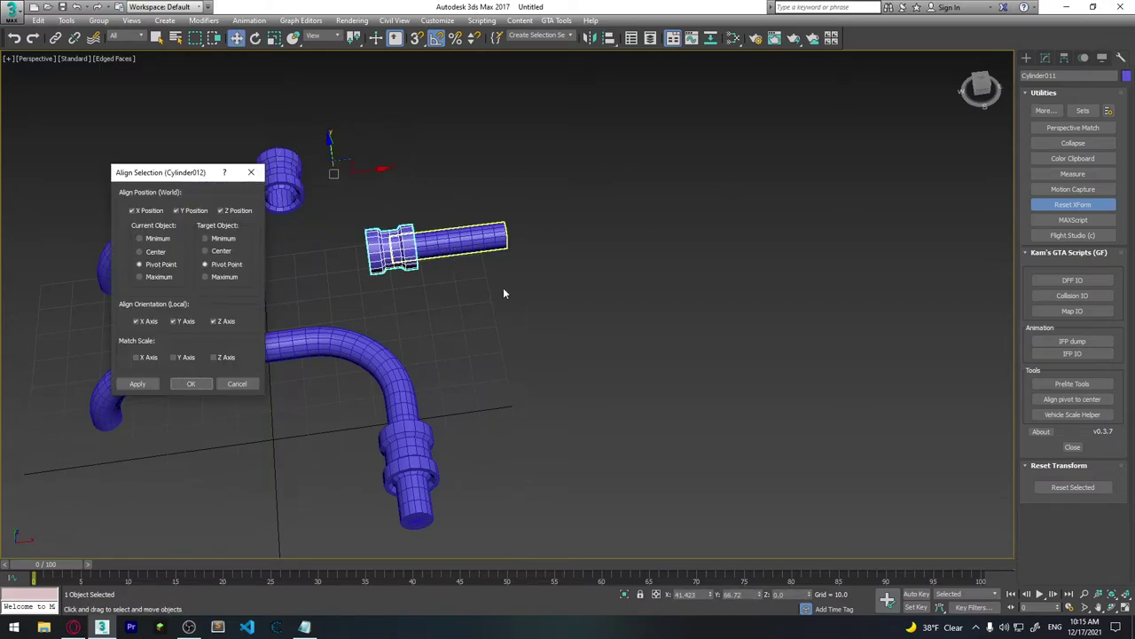
pyautogui.click(136, 321)
pyautogui.click(186, 321)
pyautogui.click(214, 321)
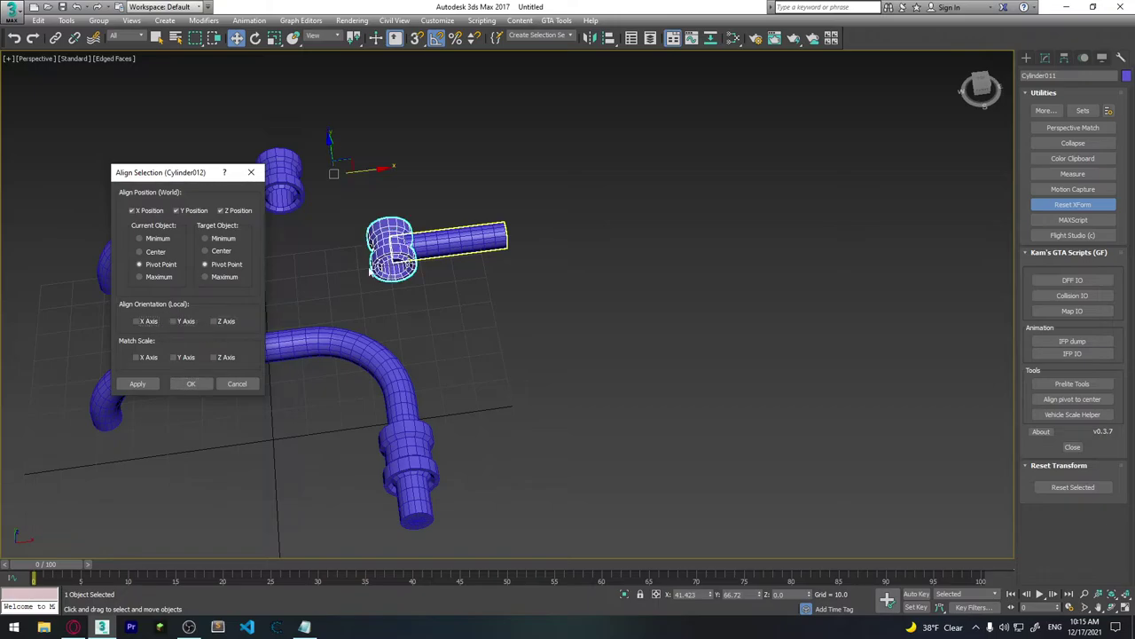
pyautogui.click(135, 321)
pyautogui.click(174, 321)
pyautogui.click(215, 321)
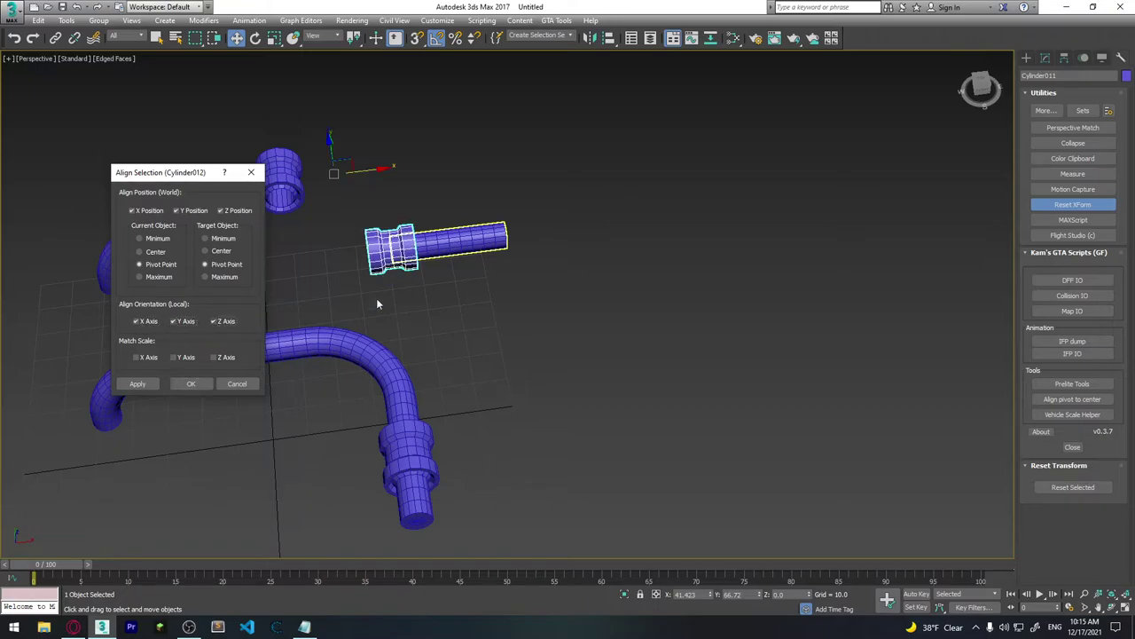
pyautogui.click(228, 384)
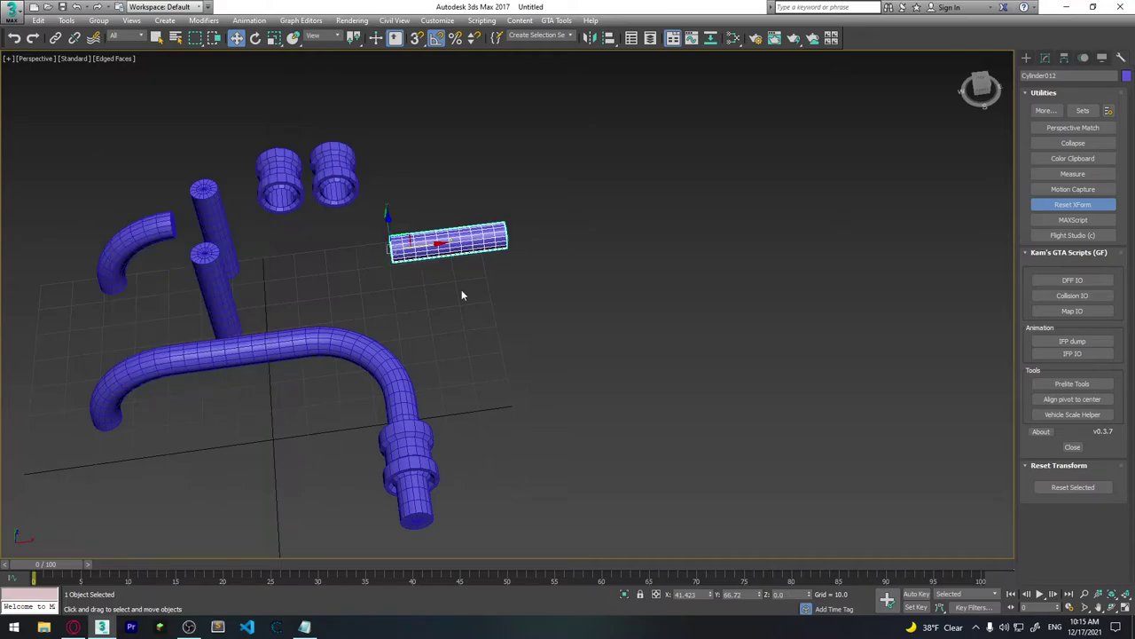
# Step: Scale the horizontal pipe up about 1.5 times and pick it as the coupling's Align target
pyautogui.press('r')
pyautogui.moveTo(434, 234); pyautogui.dragTo(586, 188)
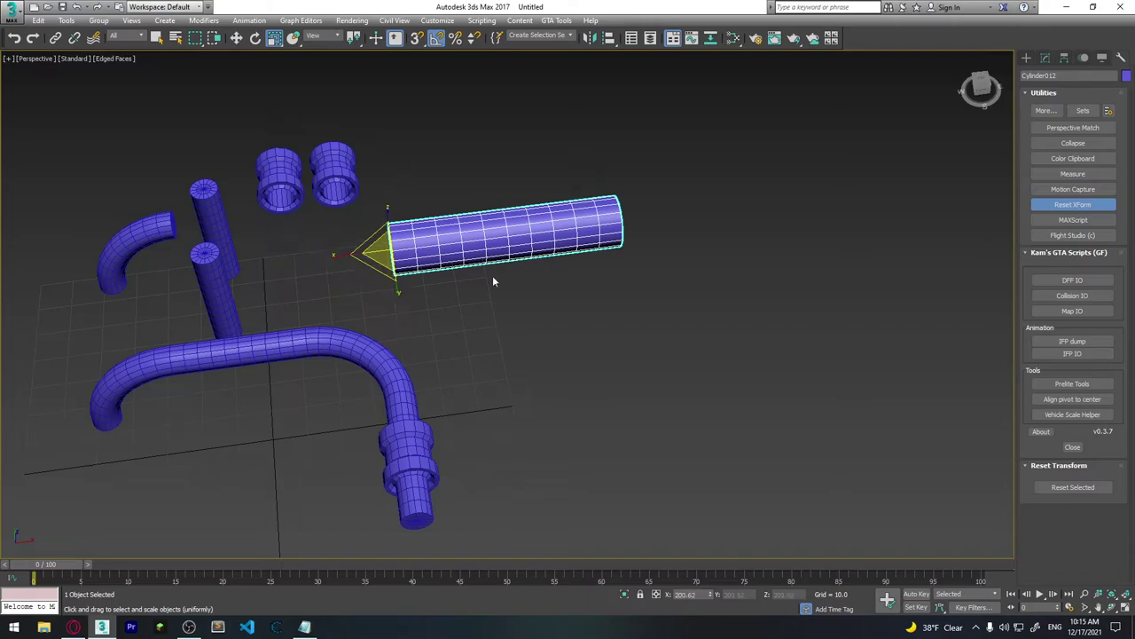
pyautogui.click(334, 173)
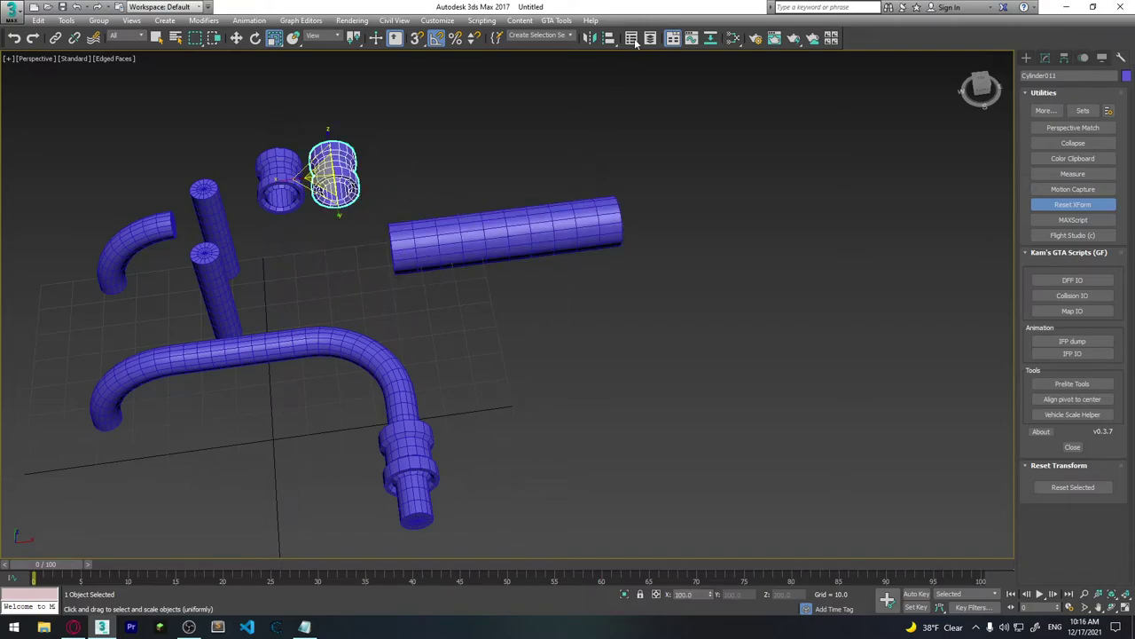
pyautogui.click(608, 37)
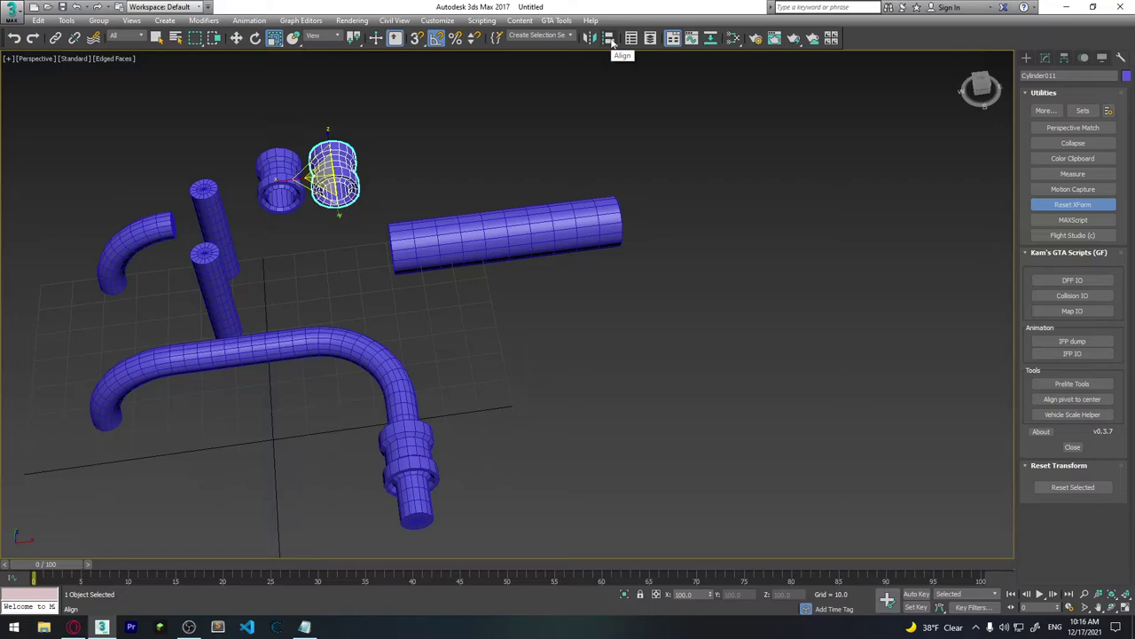
pyautogui.click(439, 250)
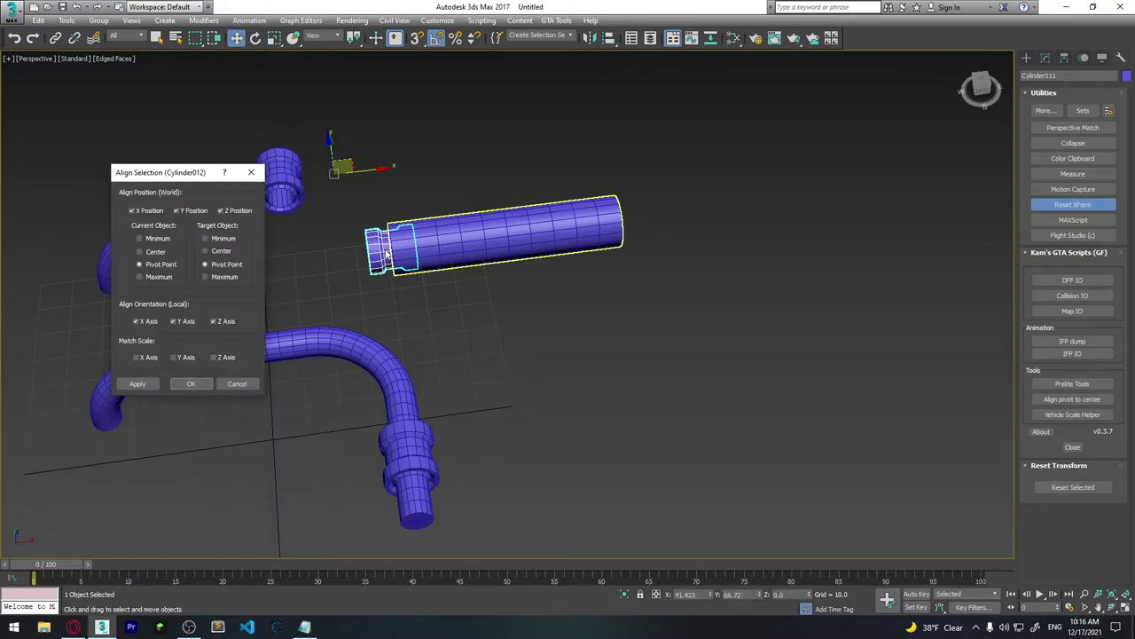
pyautogui.moveTo(169, 172); pyautogui.dragTo(116, 114)
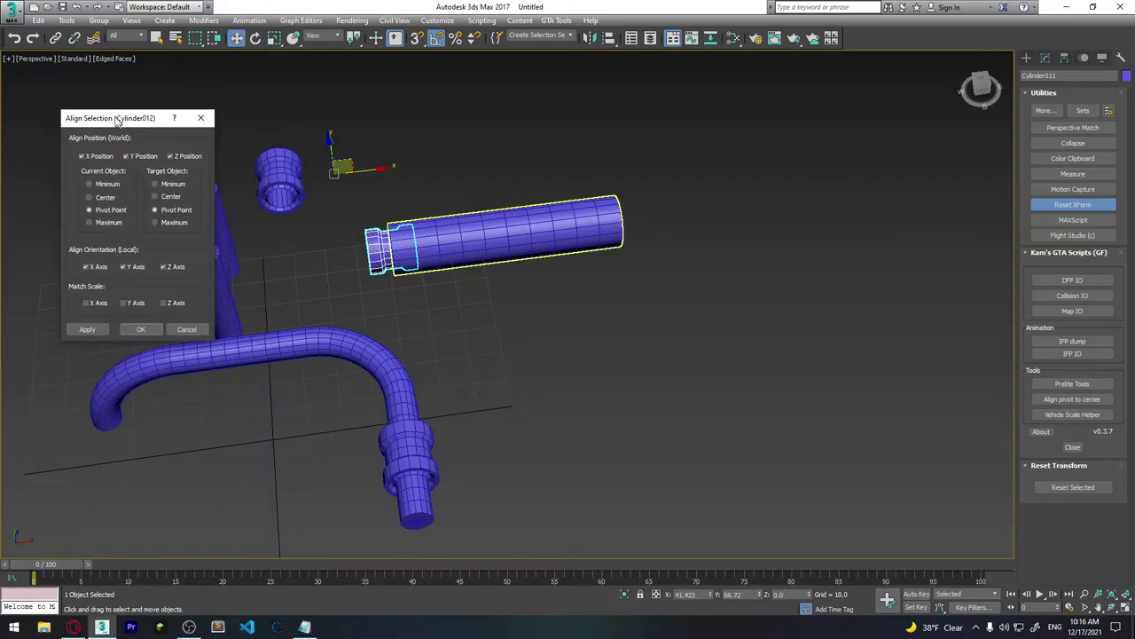
# Step: Align the coupling onto the enlarged pipe with Match Scale X, Y and Z enabled
pyautogui.click(91, 300)
pyautogui.click(124, 299)
pyautogui.click(163, 299)
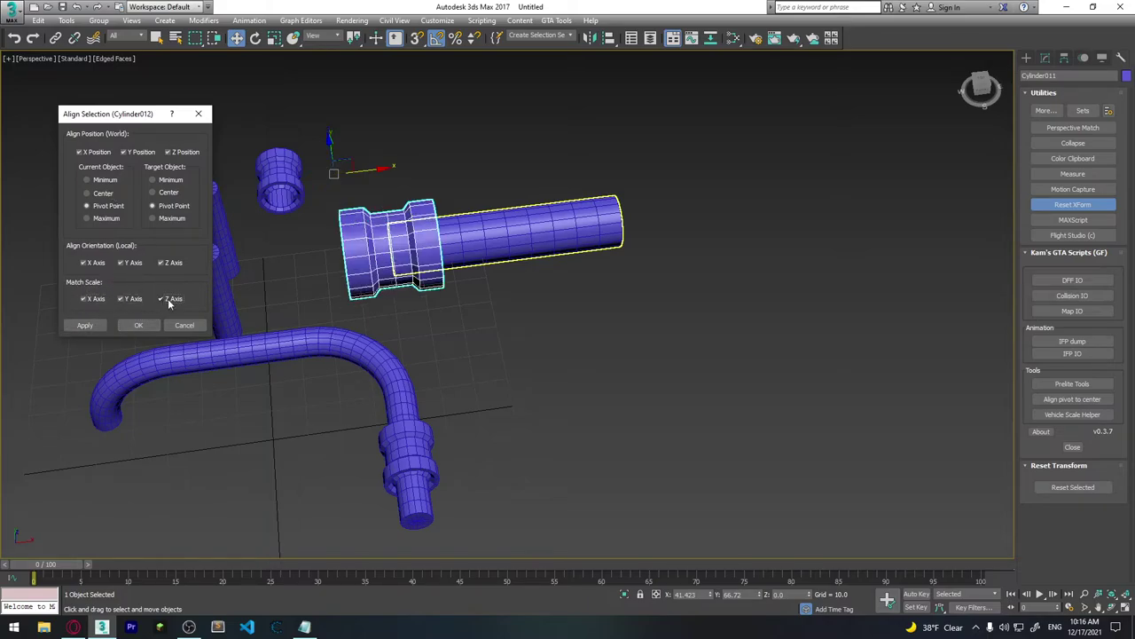
pyautogui.click(148, 325)
pyautogui.moveTo(509, 301)
pyautogui.keyDown('alt'); pyautogui.mouseDown(button='middle')
pyautogui.moveTo(448, 233)
pyautogui.moveTo(529, 275)
pyautogui.moveTo(464, 292)
pyautogui.mouseUp(button='middle'); pyautogui.keyUp('alt')
pyautogui.scroll(-3, 514, 298)
pyautogui.click(564, 304)
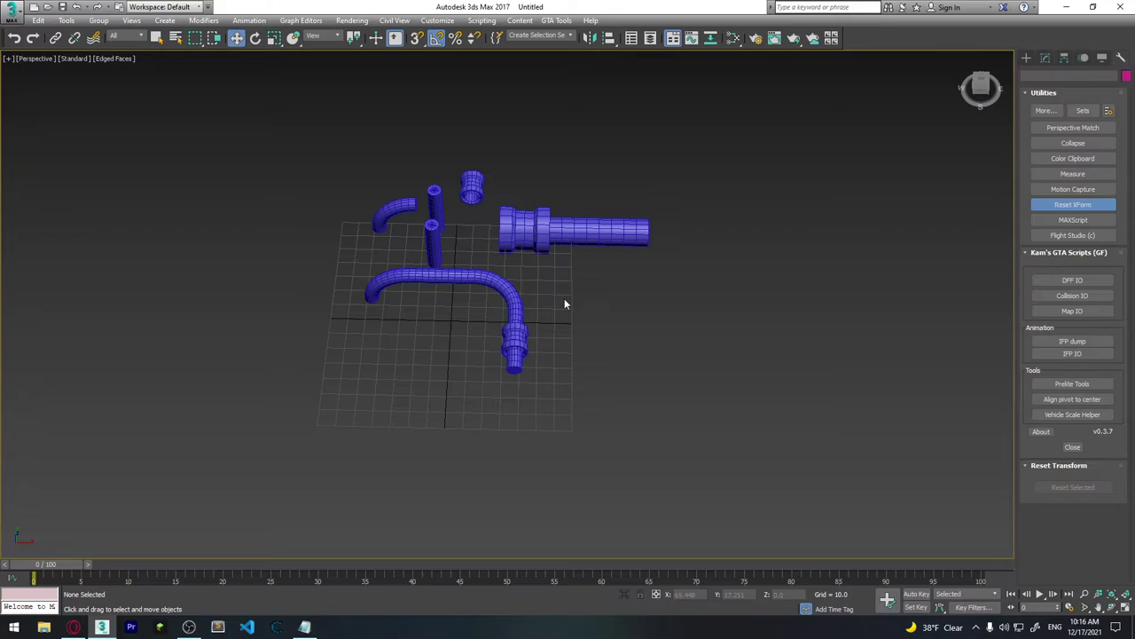
# Step: Turn on snapping and raise the loose straight pipe Cylinder002 slightly beside the flanged pipe run
pyautogui.scroll(2, 496, 282)
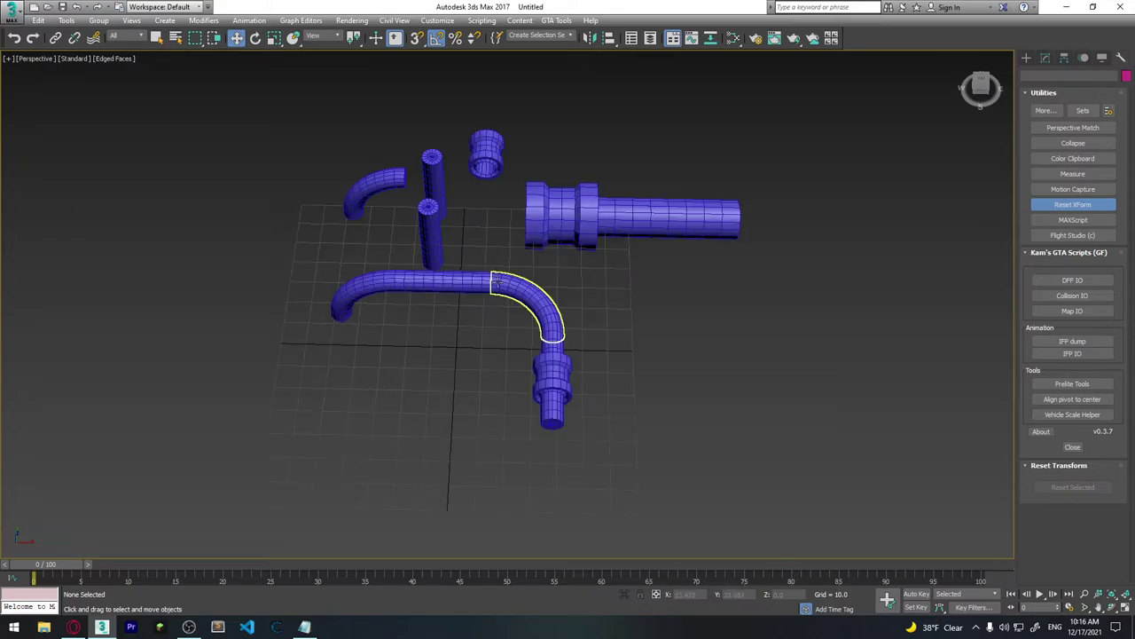
pyautogui.click(416, 40)
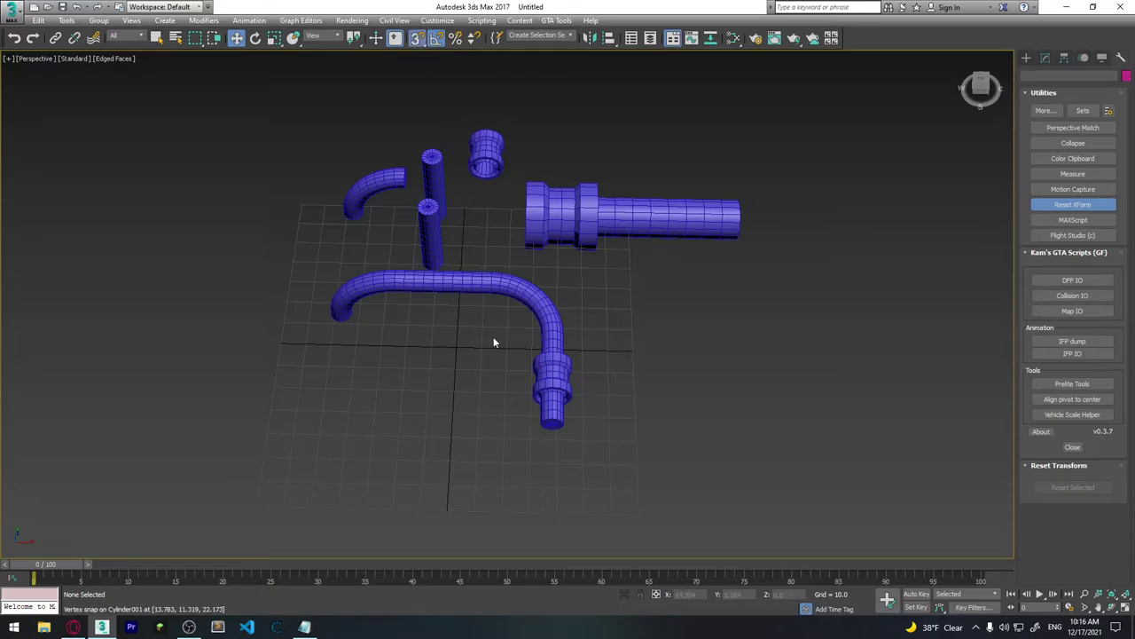
pyautogui.rightClick(417, 39)
pyautogui.moveTo(444, 237); pyautogui.dragTo(826, 248)
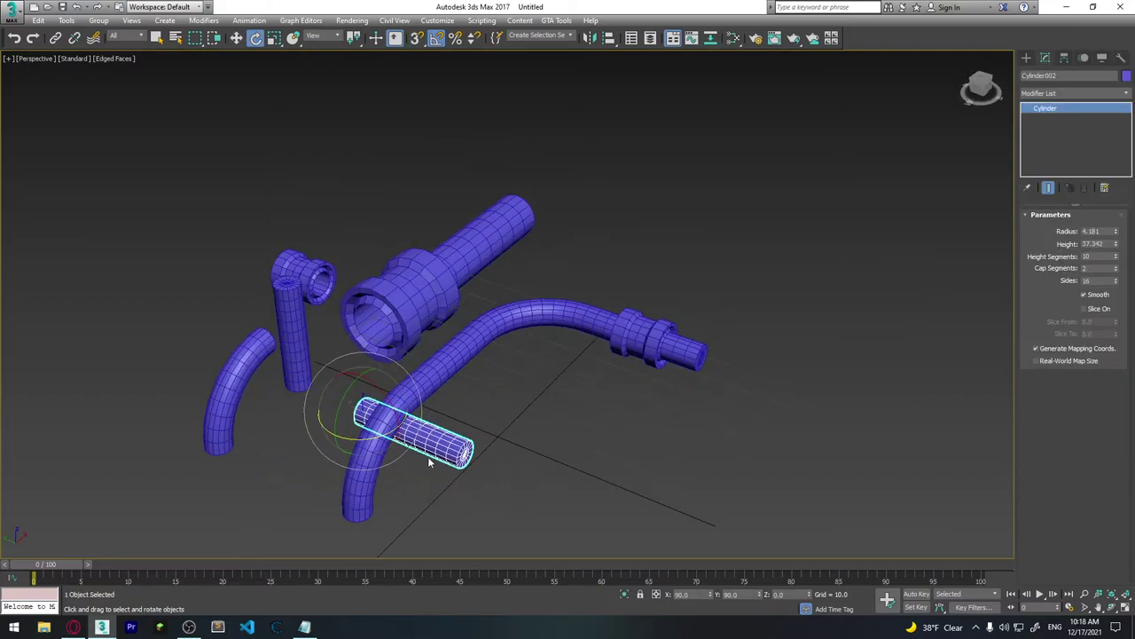
pyautogui.moveTo(687, 462); pyautogui.dragTo(685, 365, button='middle')
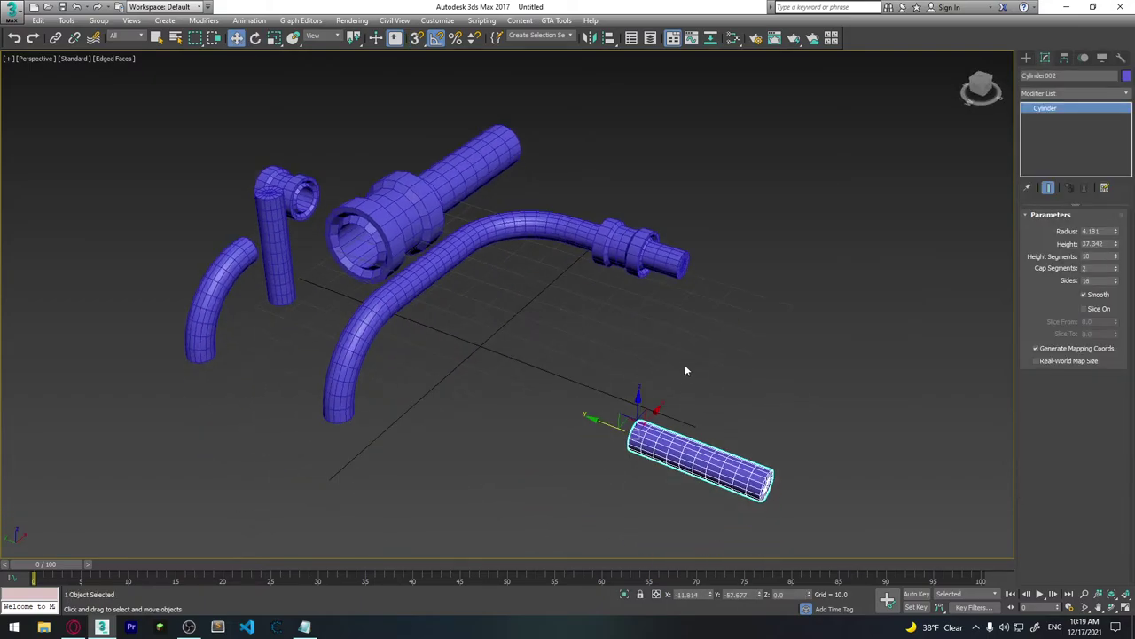
pyautogui.moveTo(685, 364); pyautogui.dragTo(722, 281)
pyautogui.scroll(3, 722, 281)
pyautogui.moveTo(722, 282)
pyautogui.keyDown('alt'); pyautogui.mouseDown(button='middle')
pyautogui.moveTo(739, 370)
pyautogui.moveTo(742, 285)
pyautogui.mouseUp(button='middle'); pyautogui.keyUp('alt')
pyautogui.moveTo(743, 284); pyautogui.dragTo(740, 246)
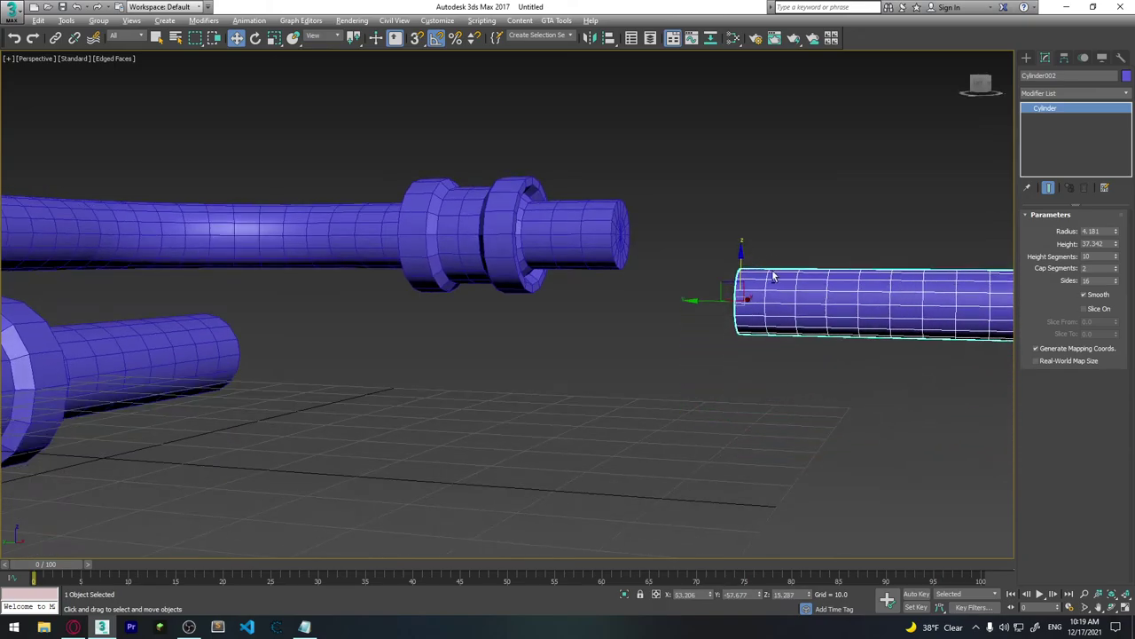
pyautogui.keyDown('alt'); pyautogui.moveTo(739, 245); pyautogui.dragTo(748, 345, button='middle'); pyautogui.keyUp('alt')
pyautogui.keyDown('alt'); pyautogui.moveTo(796, 184); pyautogui.dragTo(621, 293, button='middle'); pyautogui.keyUp('alt')
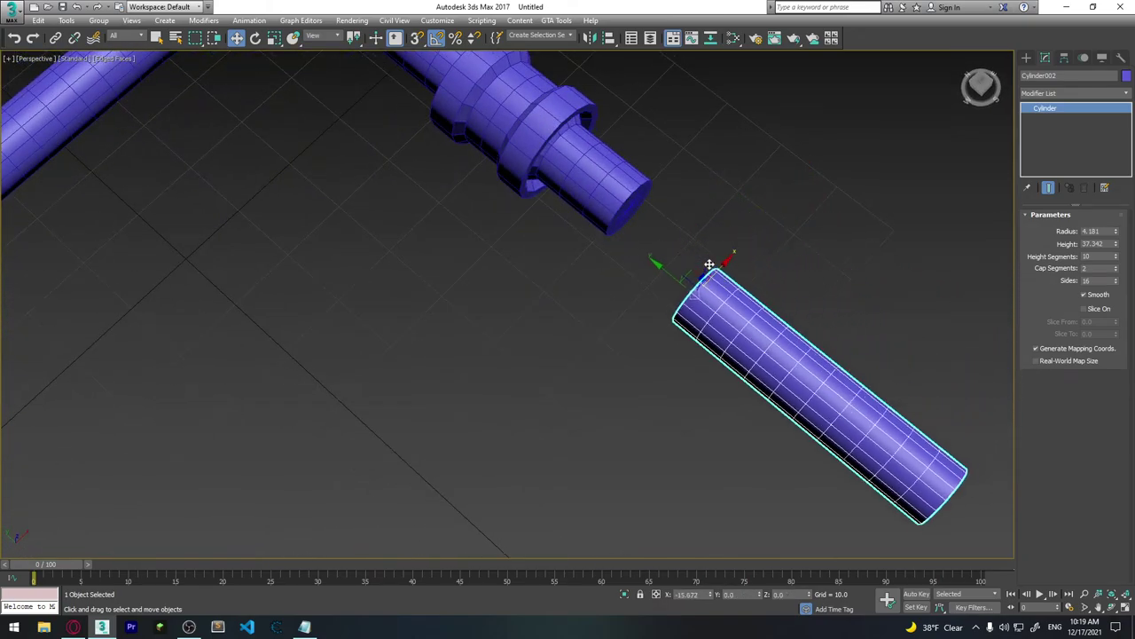
# Step: Isolate the two straight pipes with Alt+Q and show them in wireframe
pyautogui.scroll(-3, 612, 316)
pyautogui.keyDown('ctrl'); pyautogui.click(609, 317); pyautogui.keyUp('ctrl')
pyautogui.hotkey('alt', 'q')
pyautogui.hotkey('alt', 'a')
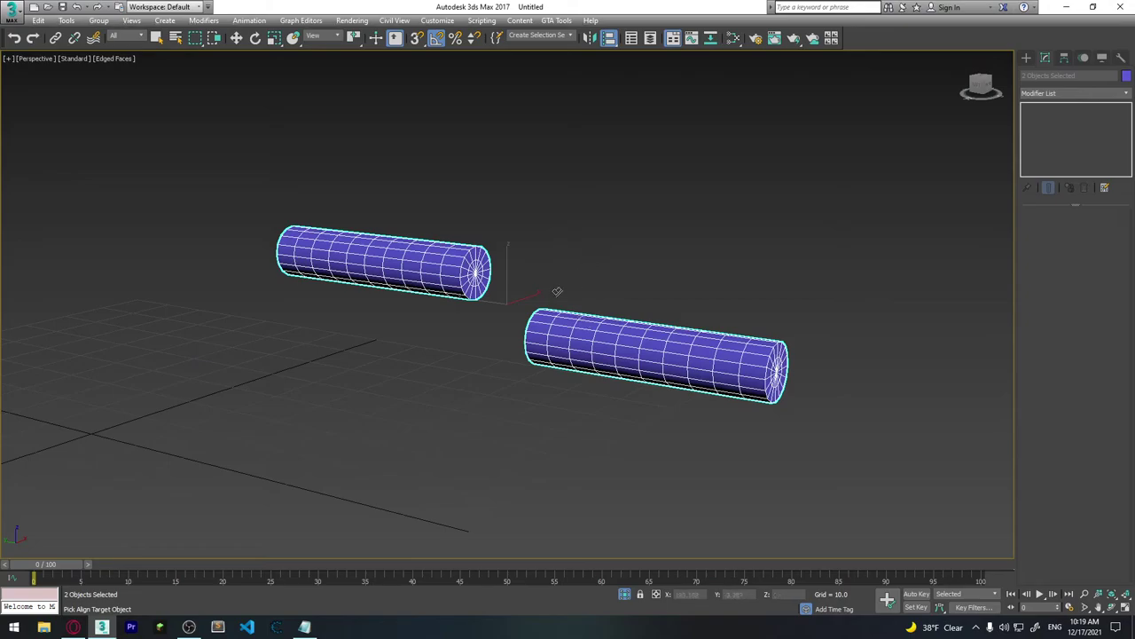
pyautogui.keyDown('alt'); pyautogui.moveTo(525, 281); pyautogui.dragTo(529, 288, button='middle'); pyautogui.keyUp('alt')
pyautogui.click(607, 39)
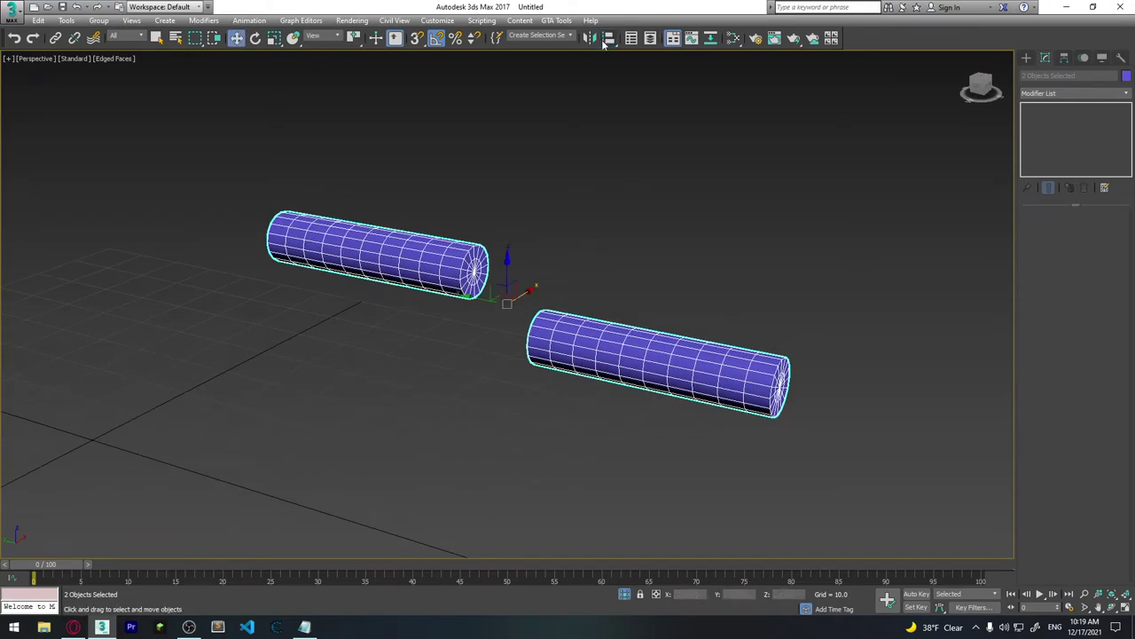
pyautogui.click(610, 286)
pyautogui.moveTo(557, 346); pyautogui.dragTo(609, 352, button='middle')
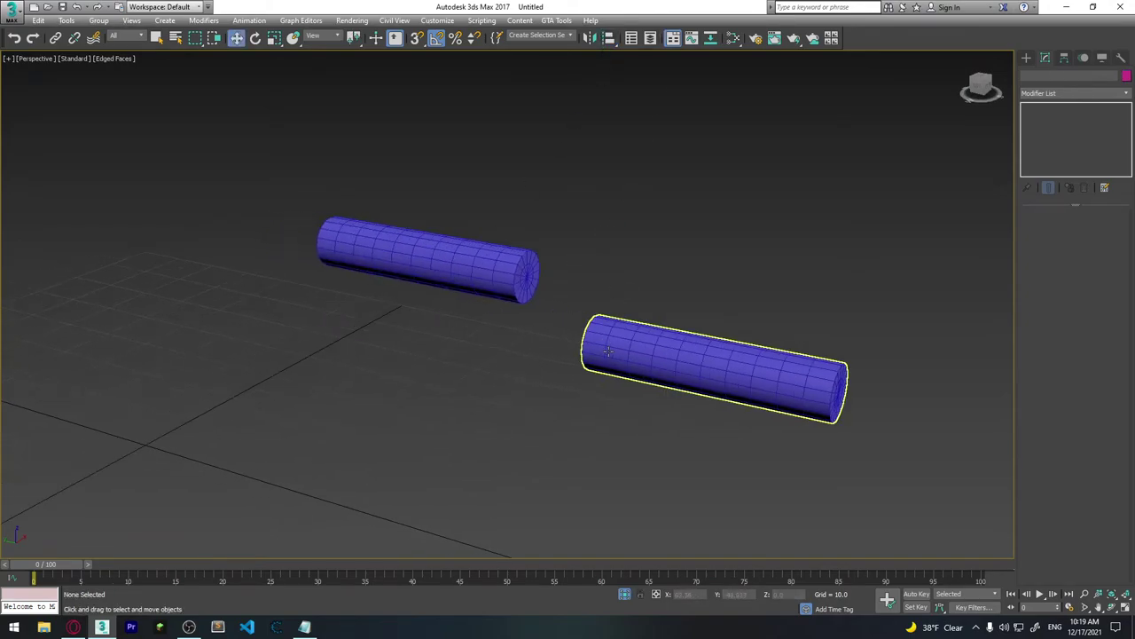
pyautogui.press('F3')
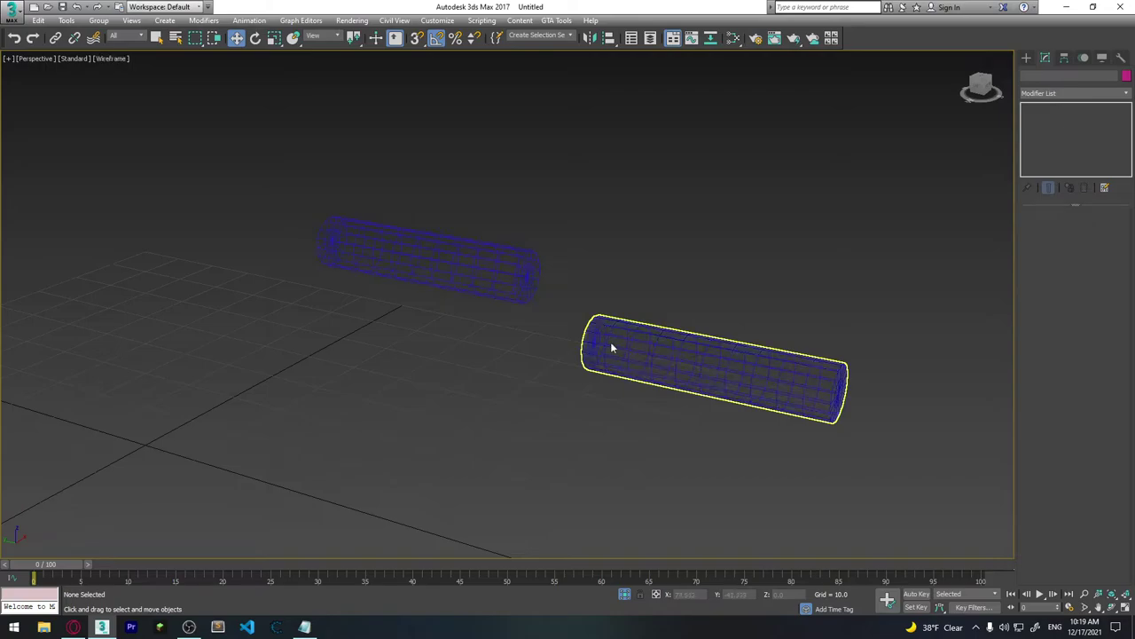
pyautogui.hotkey('ctrl', 'a')
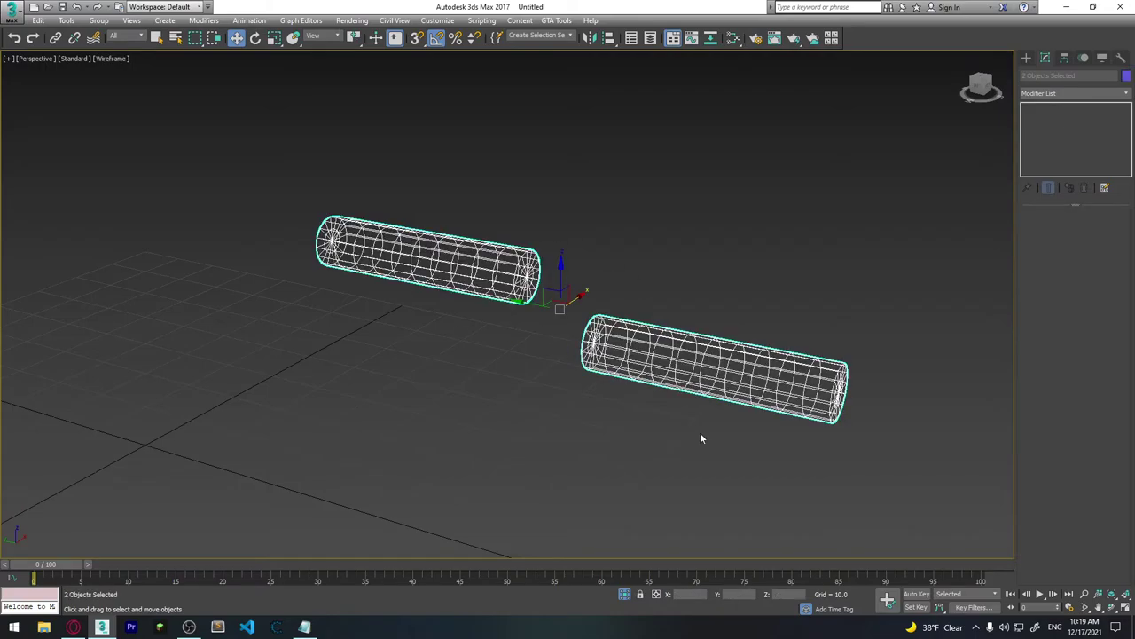
pyautogui.scroll(2, 572, 346)
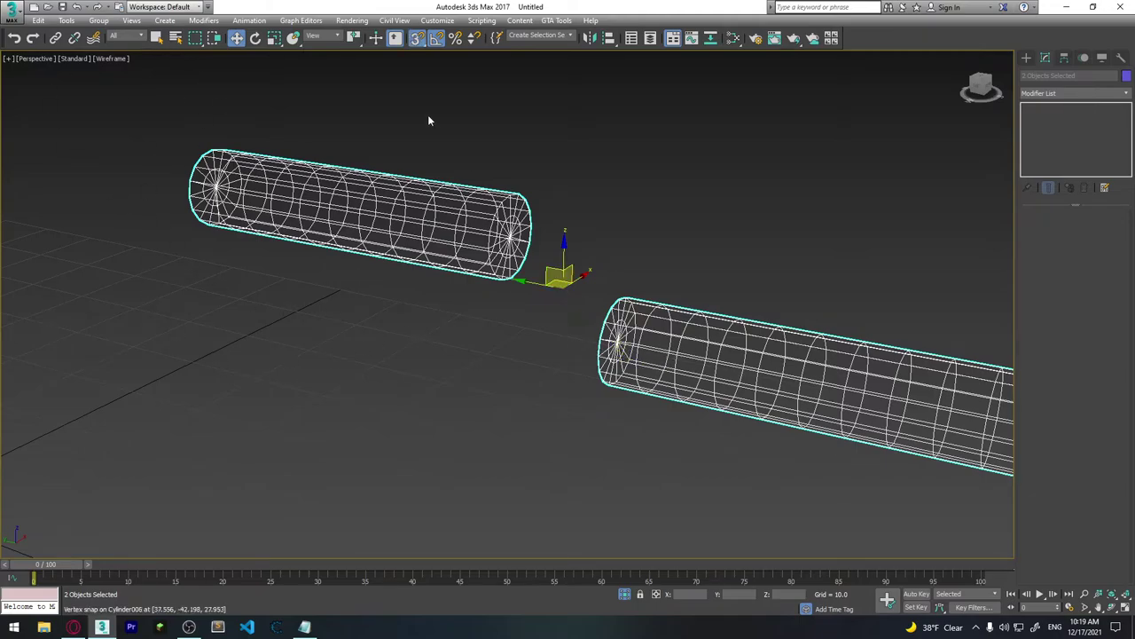
# Step: Enable Vertex snapping and snap Cylinder002 end to end onto the other straight pipe
pyautogui.rightClick(414, 45)
pyautogui.click(740, 334)
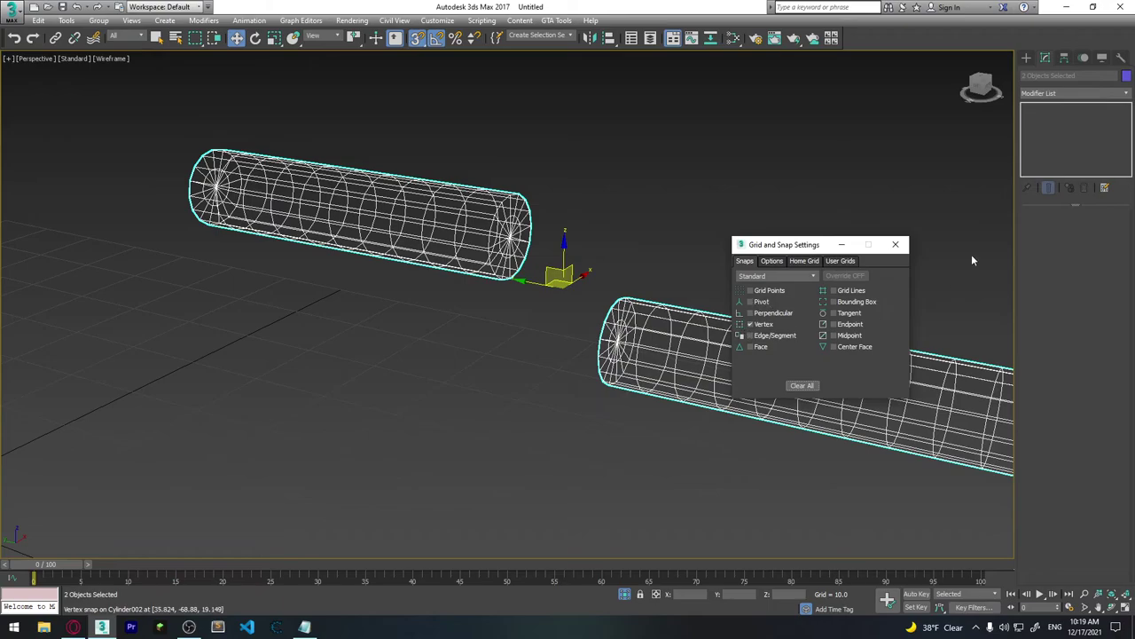
pyautogui.click(901, 244)
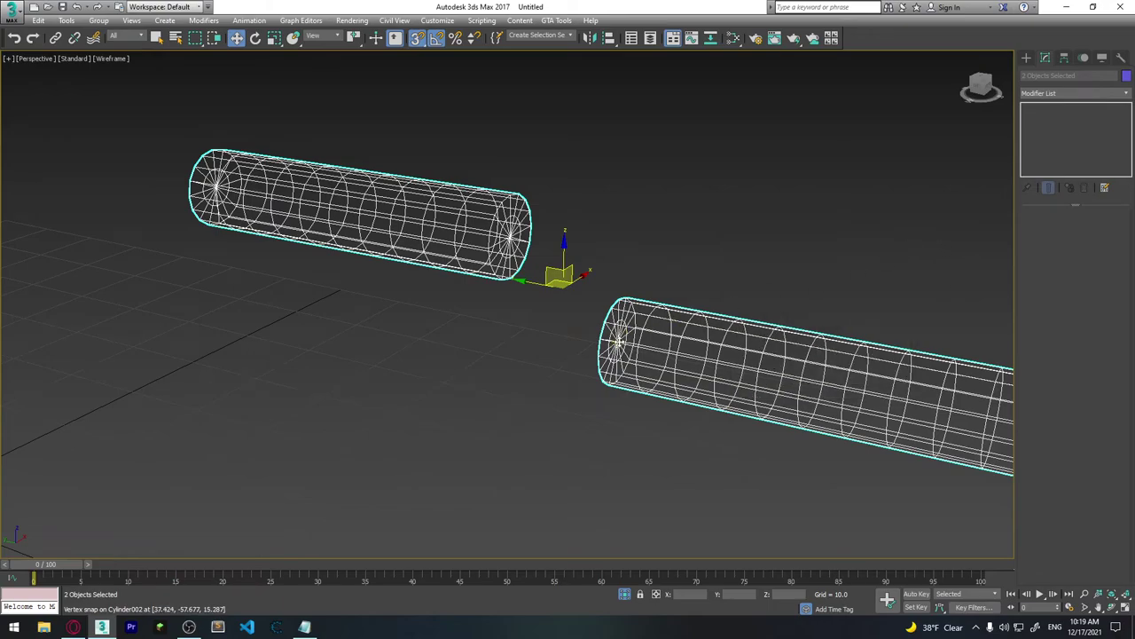
pyautogui.moveTo(619, 340); pyautogui.dragTo(560, 292)
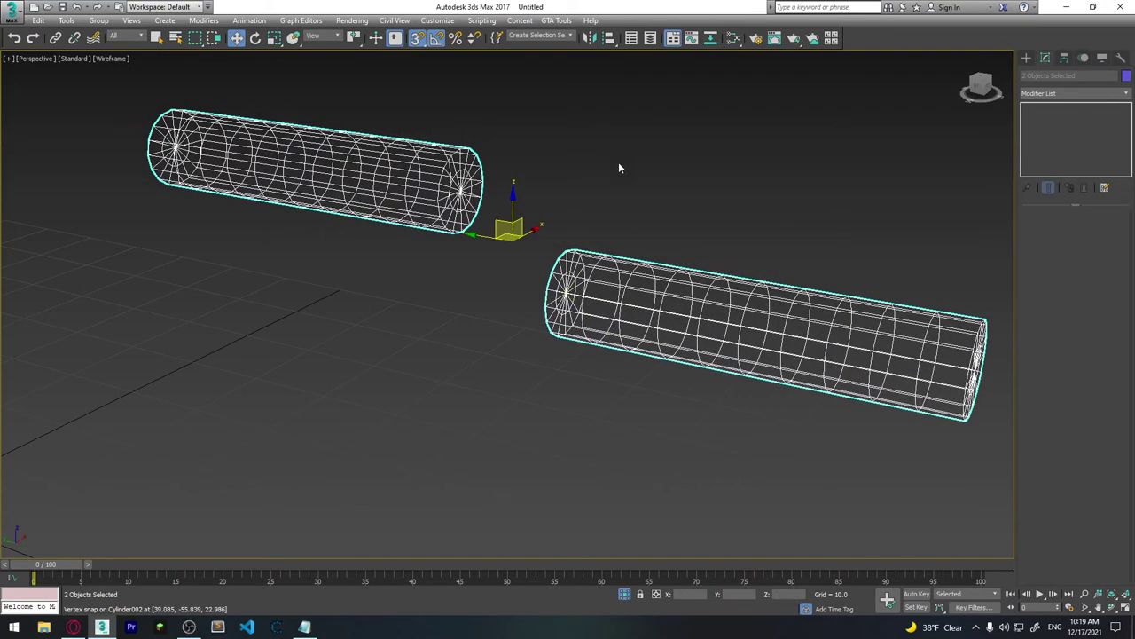
pyautogui.click(618, 161)
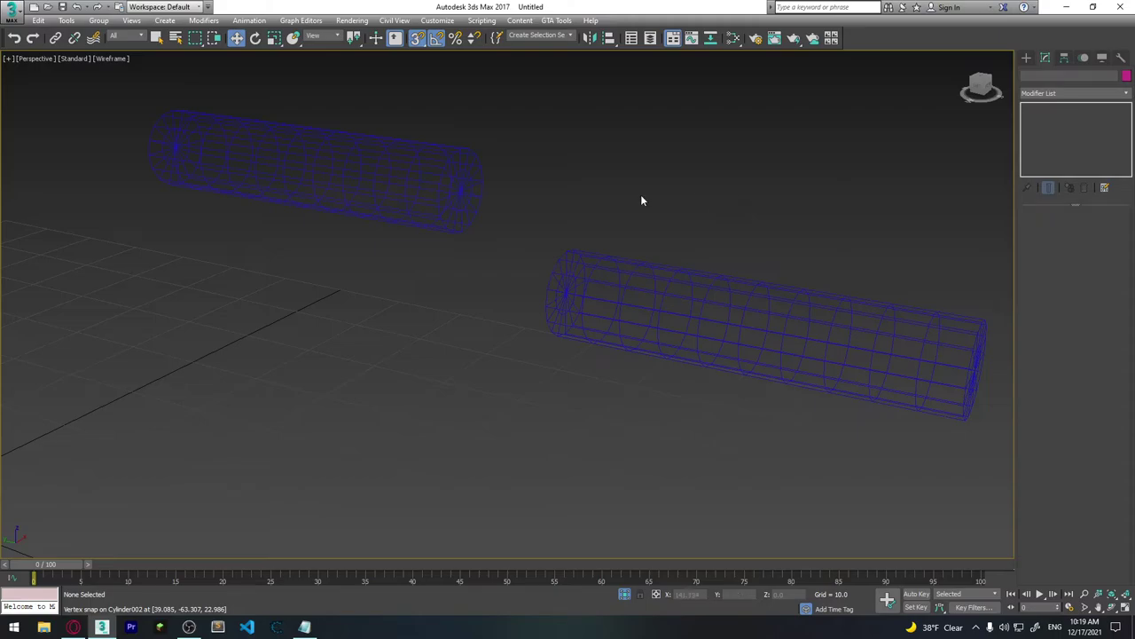
pyautogui.moveTo(565, 293); pyautogui.dragTo(458, 182)
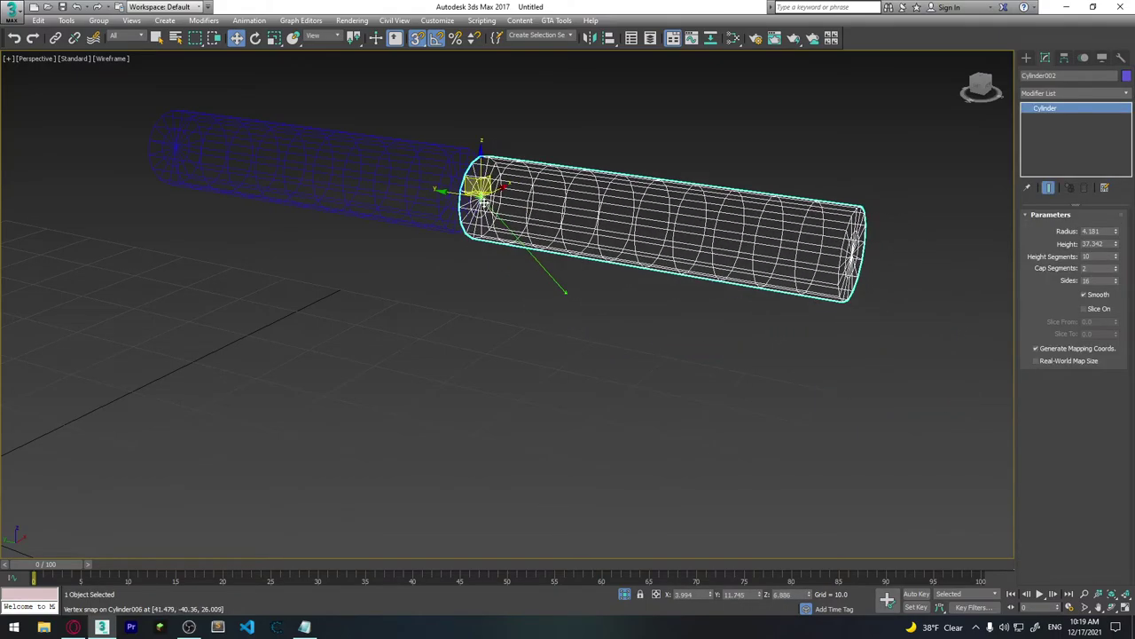
pyautogui.hotkey('ctrl', 'd')
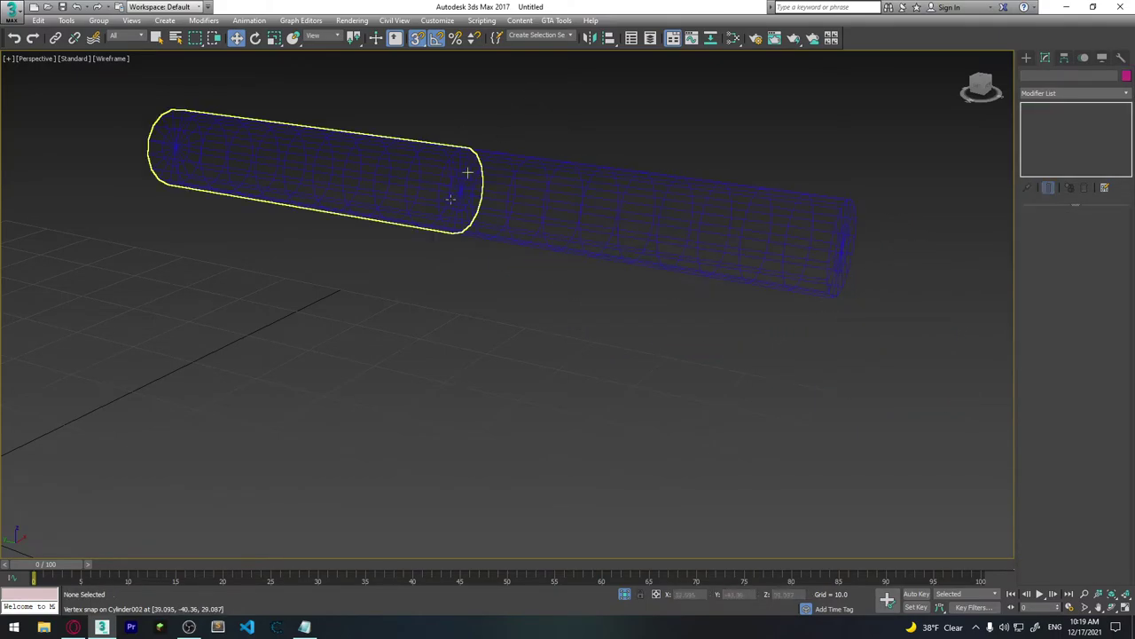
pyautogui.keyDown('alt'); pyautogui.moveTo(464, 170); pyautogui.dragTo(458, 220, button='middle'); pyautogui.keyUp('alt')
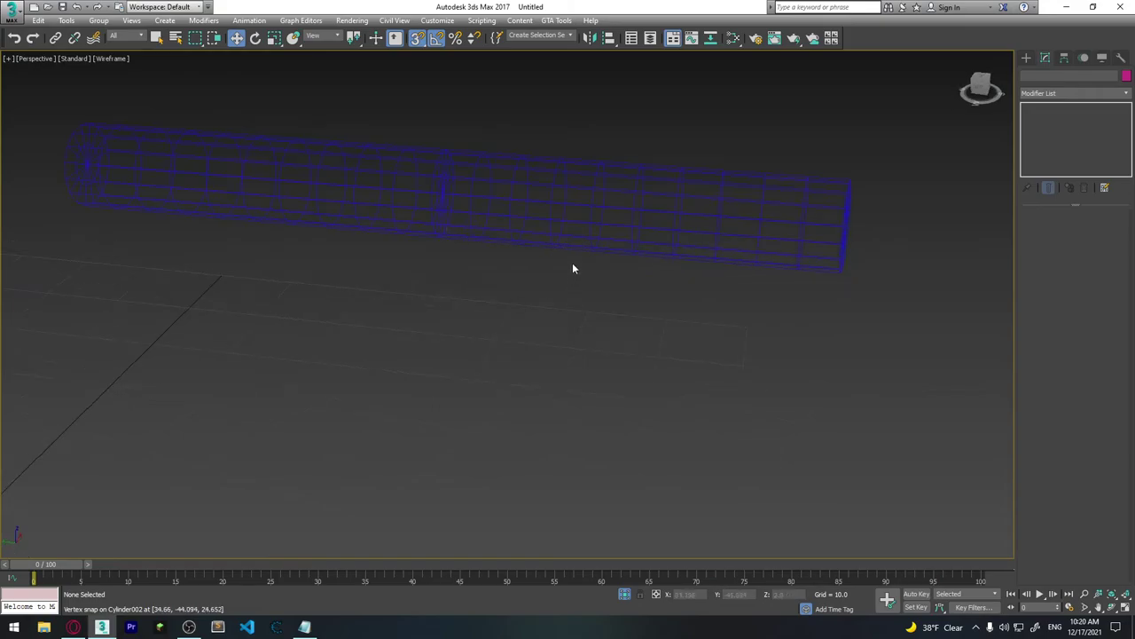
# Step: End isolation so the whole pipe network shows again in shaded view
pyautogui.rightClick(639, 238)
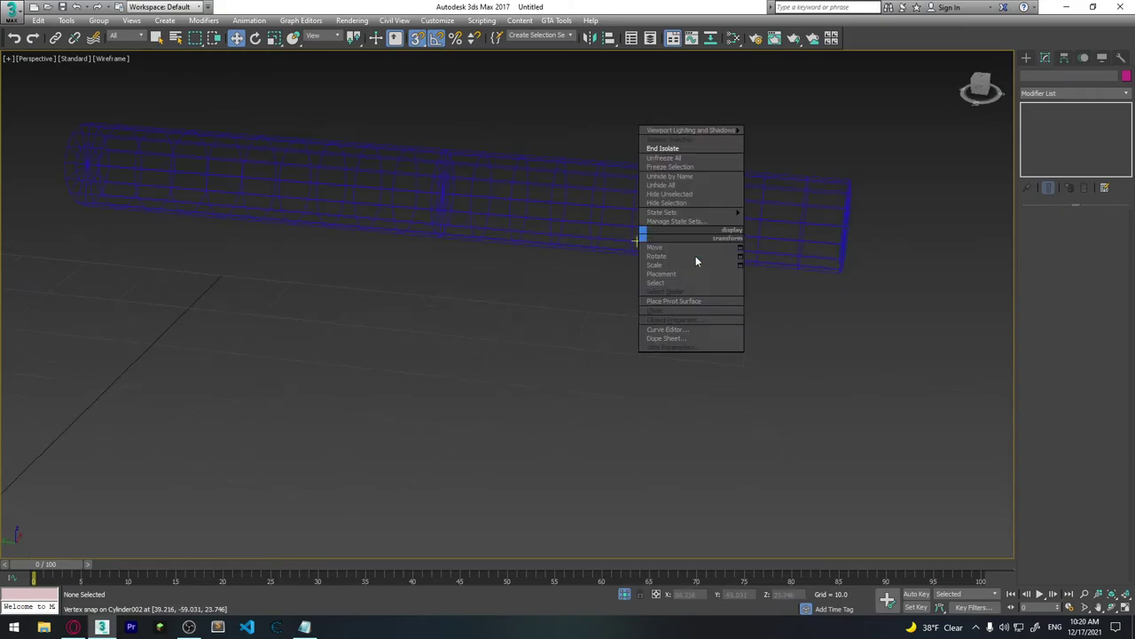
pyautogui.click(674, 149)
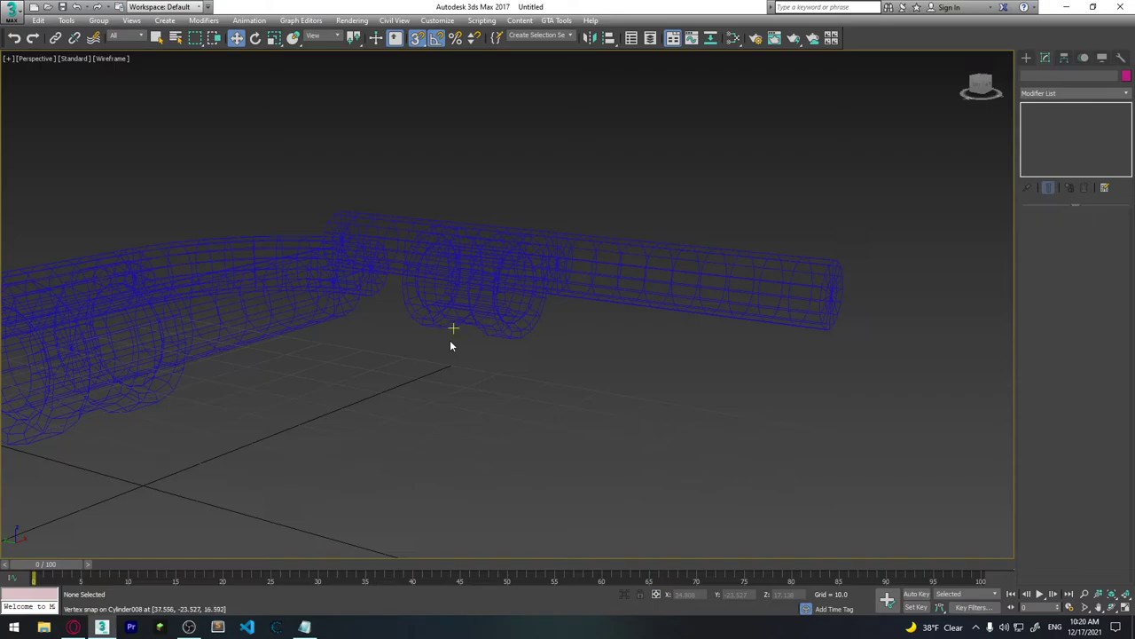
pyautogui.press('F3')
pyautogui.moveTo(620, 283)
pyautogui.keyDown('alt'); pyautogui.mouseDown(button='middle')
pyautogui.moveTo(567, 258)
pyautogui.moveTo(634, 215)
pyautogui.mouseUp(button='middle'); pyautogui.keyUp('alt')
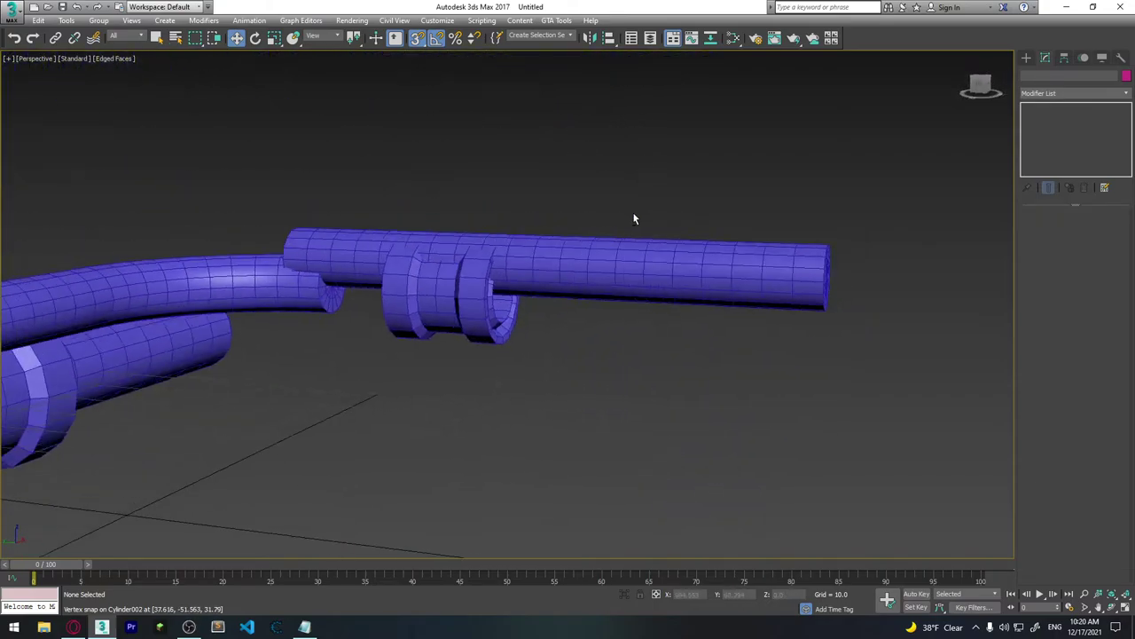
# Step: Select both joined straight pipes and vertex-snap them onto the bend's open end
pyautogui.click(362, 240)
pyautogui.click(362, 240)
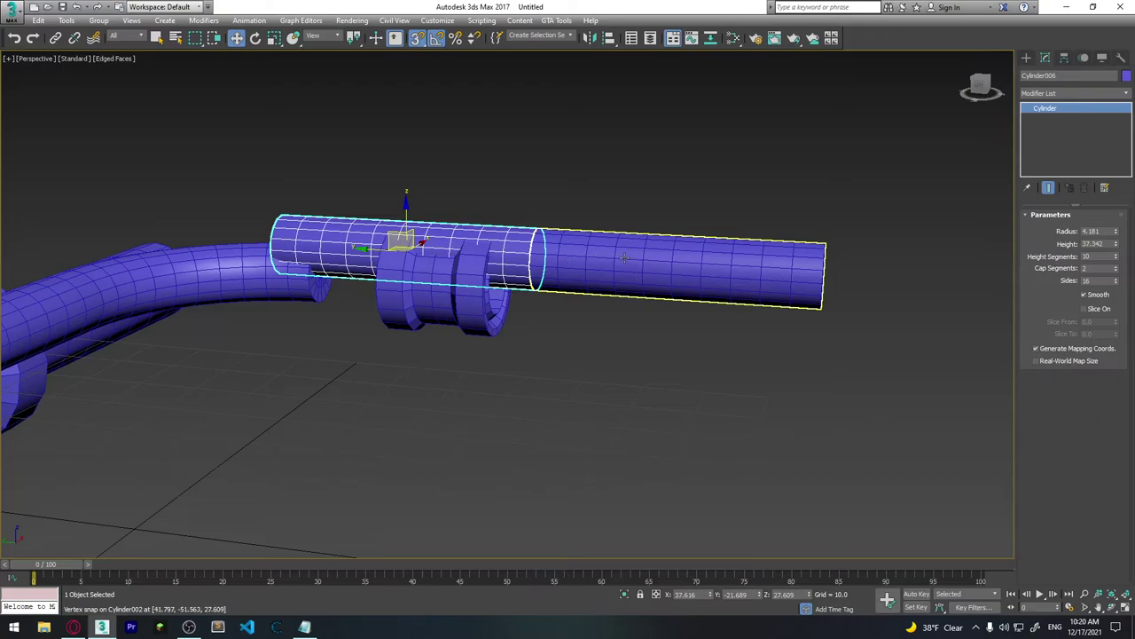
pyautogui.keyDown('ctrl'); pyautogui.click(614, 258); pyautogui.keyUp('ctrl')
pyautogui.moveTo(334, 255)
pyautogui.mouseDown(button='middle')
pyautogui.moveTo(432, 280)
pyautogui.moveTo(393, 272)
pyautogui.mouseUp(button='middle')
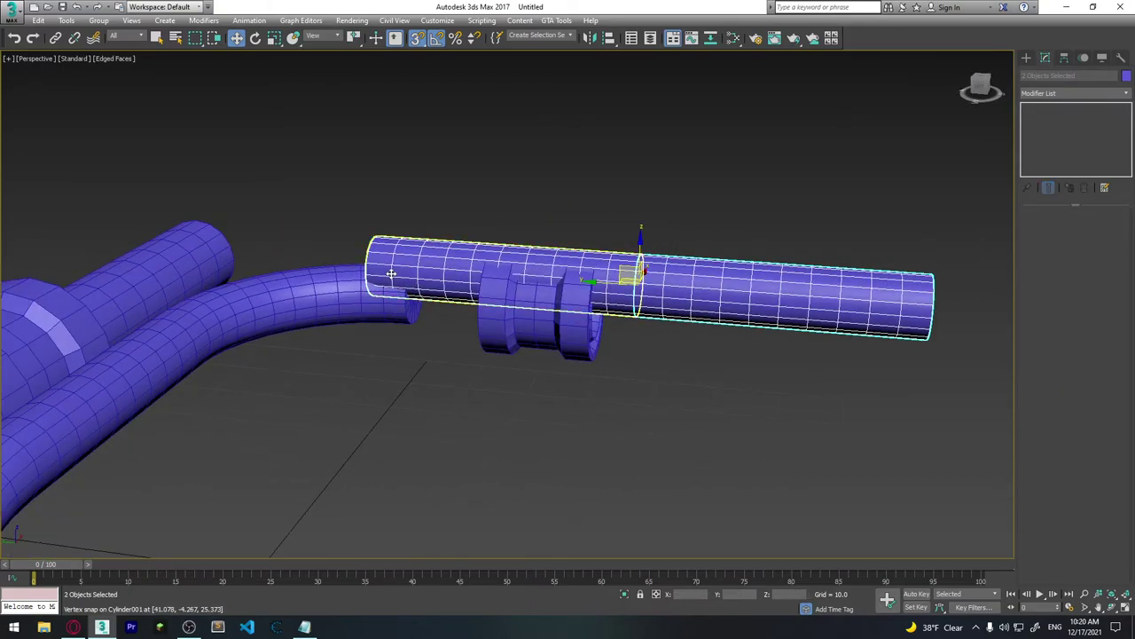
pyautogui.press('F3')
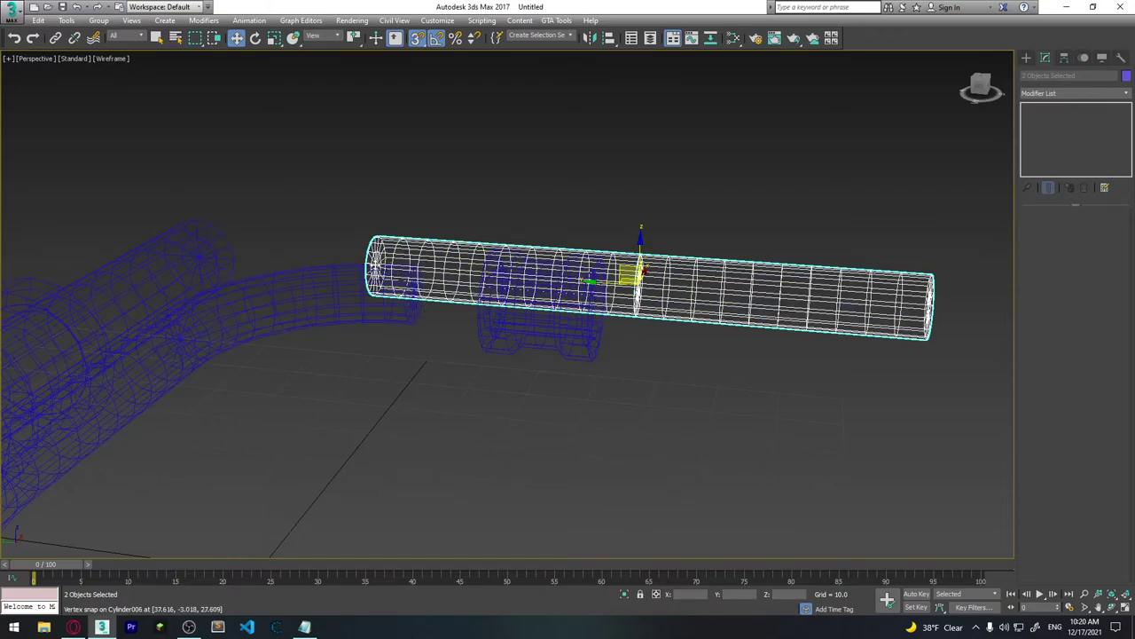
pyautogui.moveTo(377, 269); pyautogui.dragTo(414, 296)
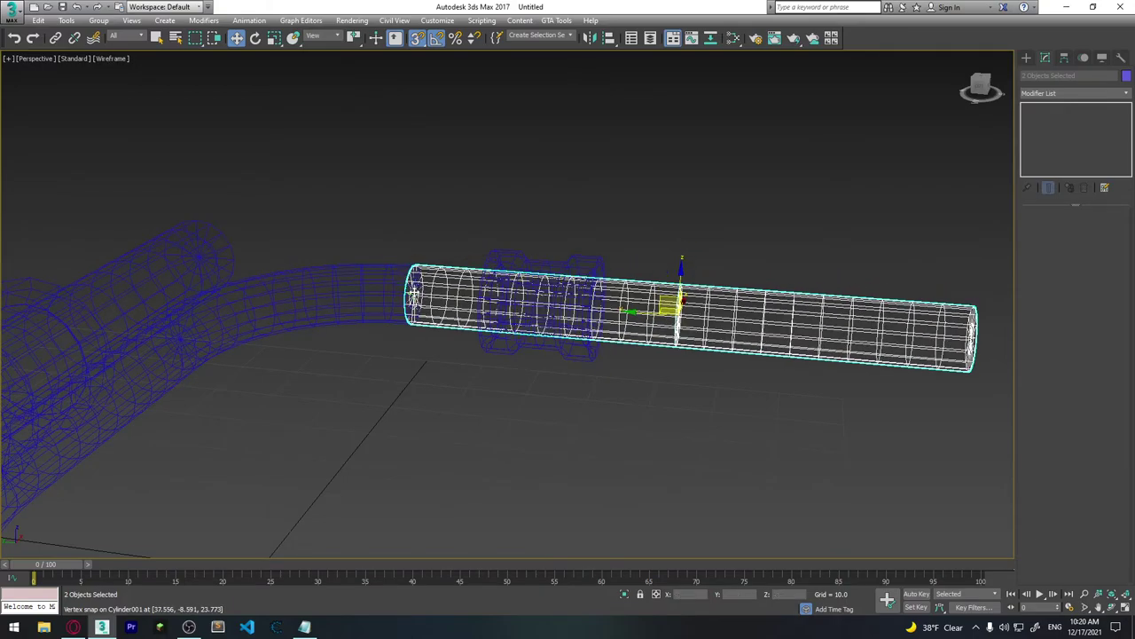
pyautogui.hotkey('ctrl', 'd')
# Step: Return to Edged Faces display and orbit to a near-front view of all parts
pyautogui.press('F3')
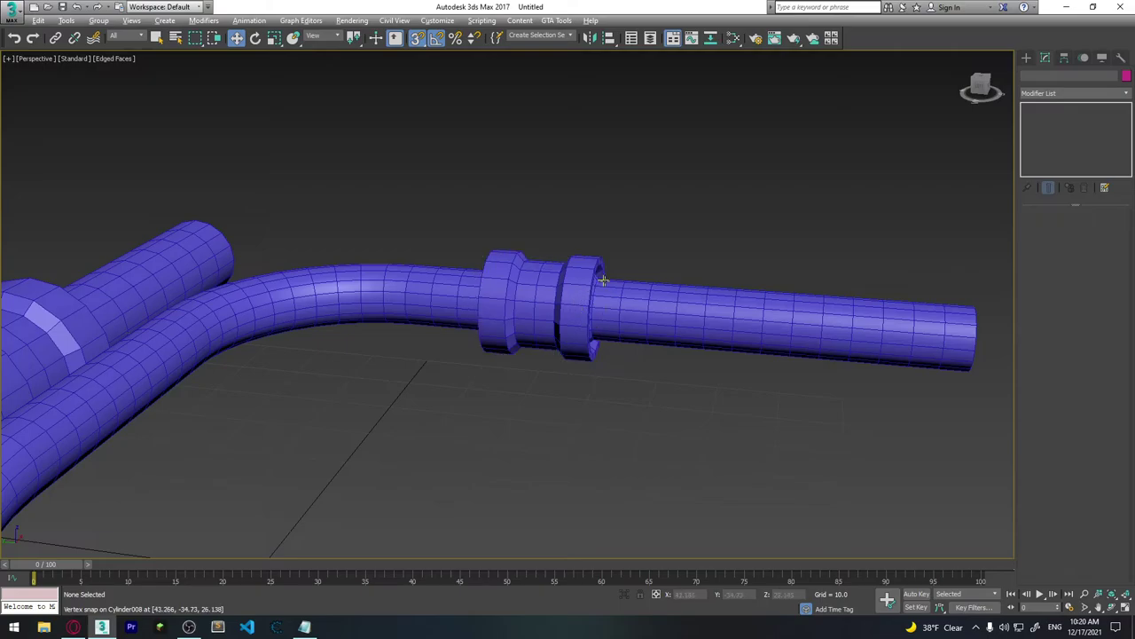
pyautogui.keyDown('alt'); pyautogui.moveTo(582, 304); pyautogui.dragTo(573, 368, button='middle'); pyautogui.keyUp('alt')
pyautogui.scroll(-5, 580, 336)
pyautogui.scroll(2, 556, 307)
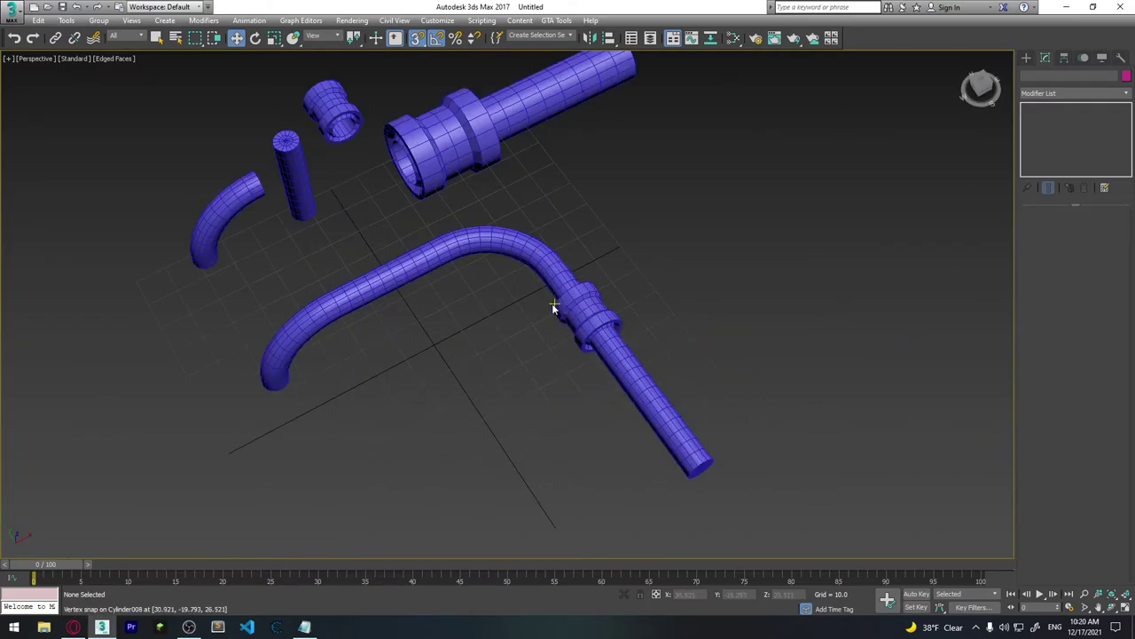
pyautogui.scroll(-4, 555, 307)
pyautogui.moveTo(598, 329)
pyautogui.keyDown('alt'); pyautogui.mouseDown(button='middle')
pyautogui.moveTo(558, 306)
pyautogui.moveTo(563, 329)
pyautogui.mouseUp(button='middle'); pyautogui.keyUp('alt')
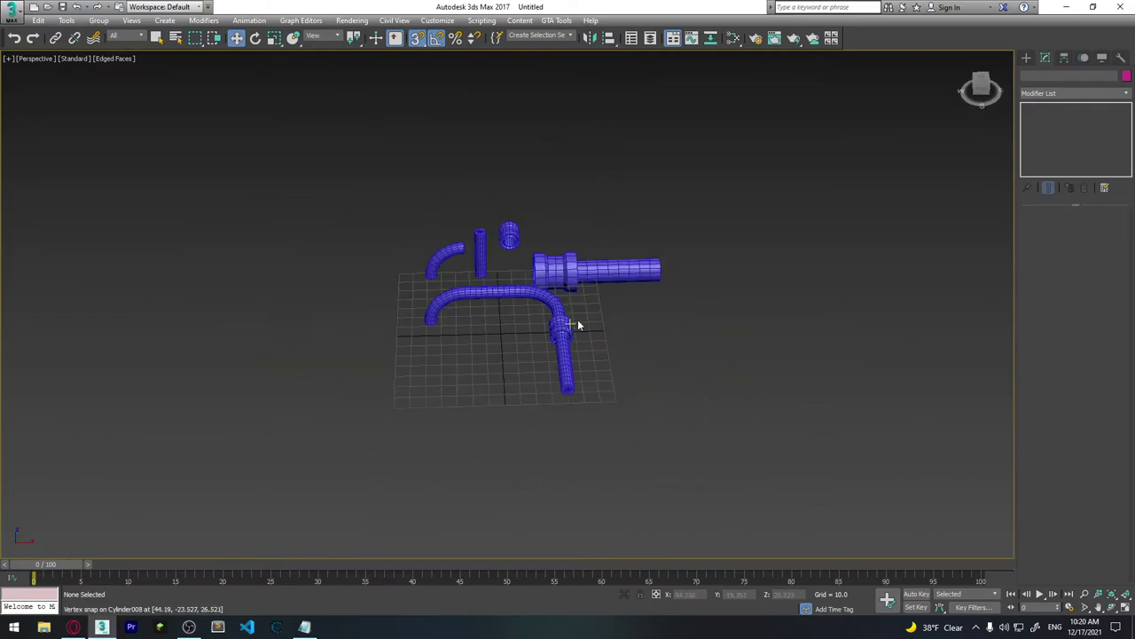
# Step: With snaps off, copy the small coupling and align the copy to the lower straight pipe
pyautogui.scroll(2, 578, 322)
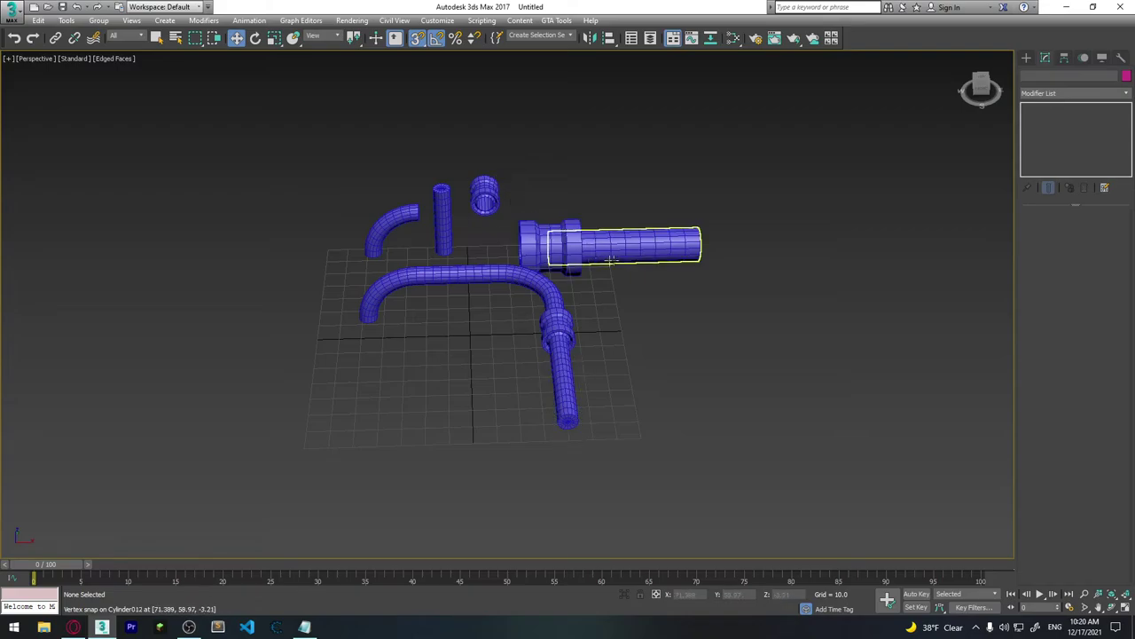
pyautogui.press('s')
pyautogui.click(485, 193)
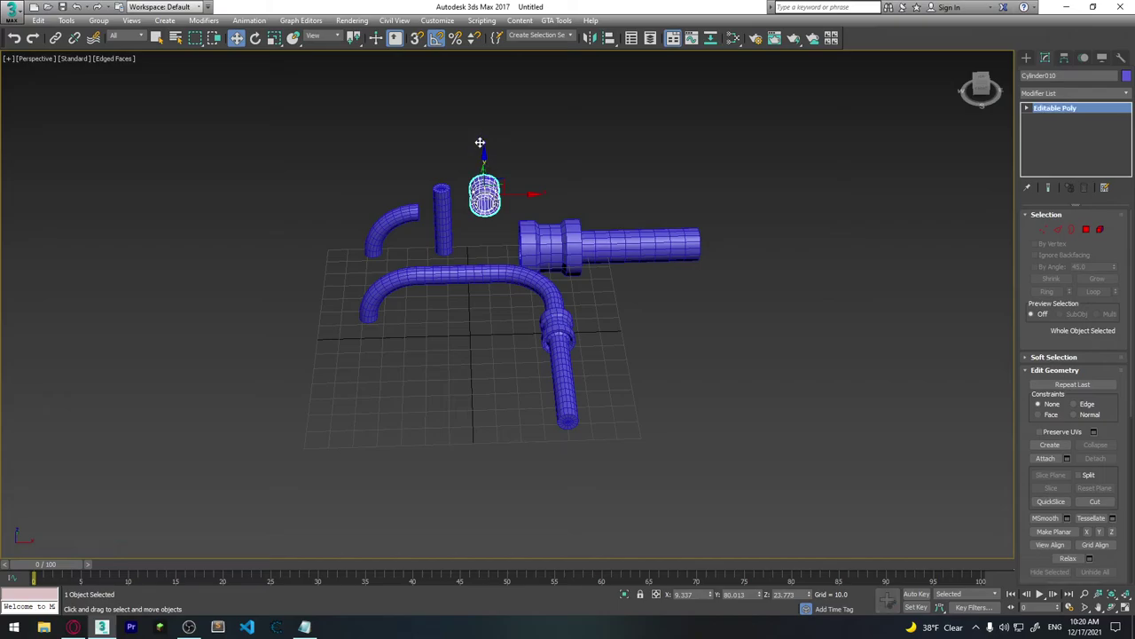
pyautogui.keyDown('shift'); pyautogui.moveTo(484, 173); pyautogui.dragTo(482, 135); pyautogui.keyUp('shift')
pyautogui.click(570, 364)
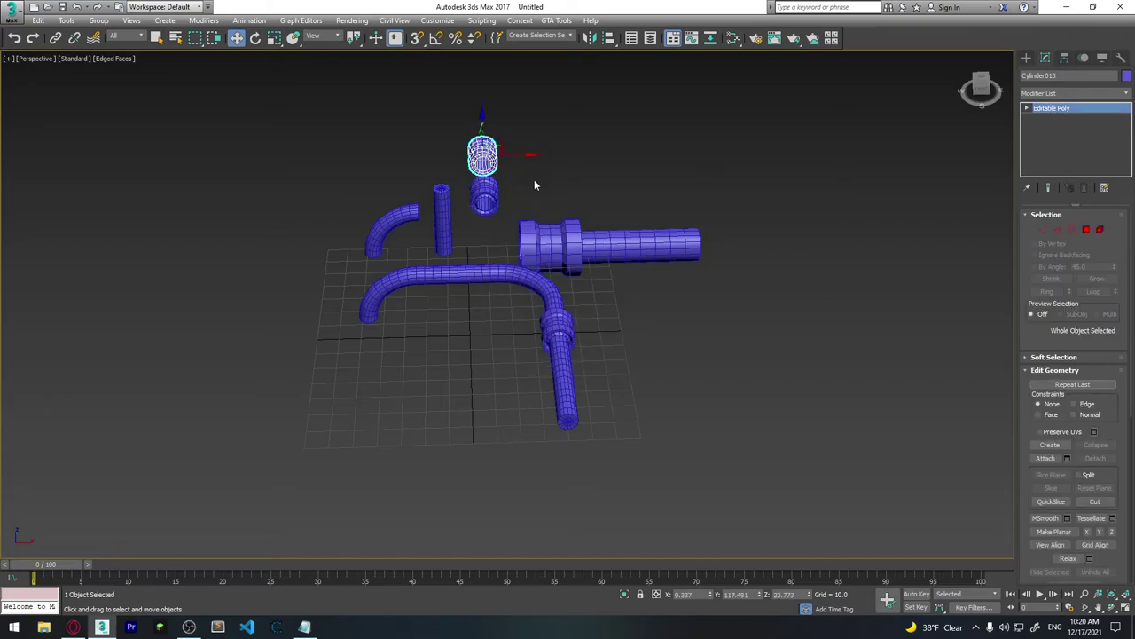
pyautogui.hotkey('alt', 'a')
pyautogui.click(568, 404)
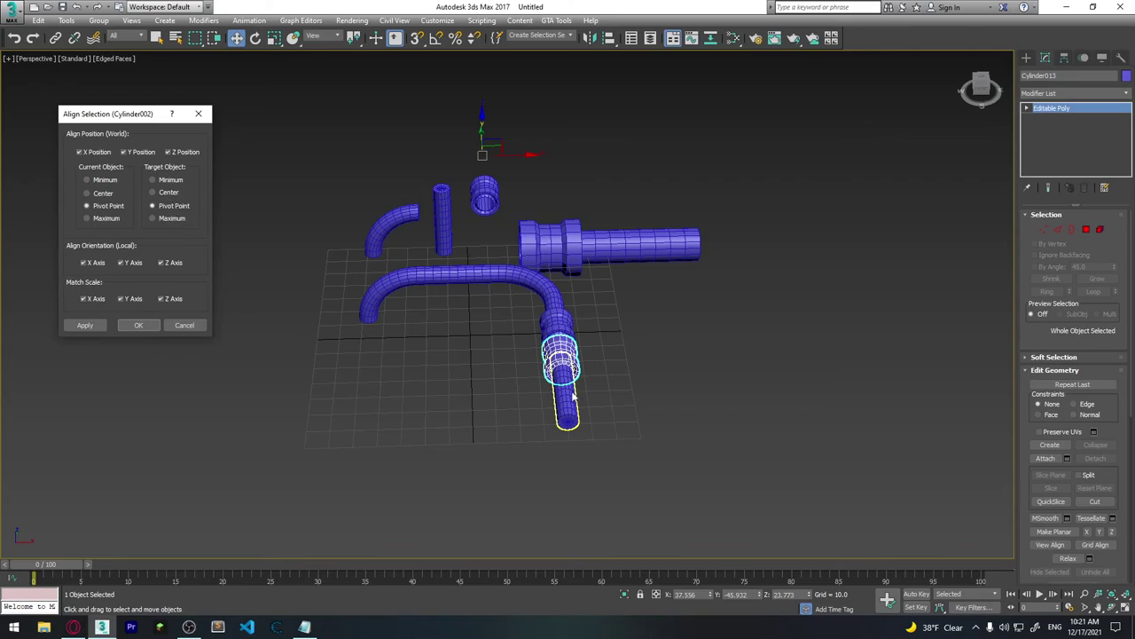
# Step: Align the cylinder's centre to the pipe's centre and clear Z and Y orientation matching
pyautogui.click(163, 192)
pyautogui.click(103, 193)
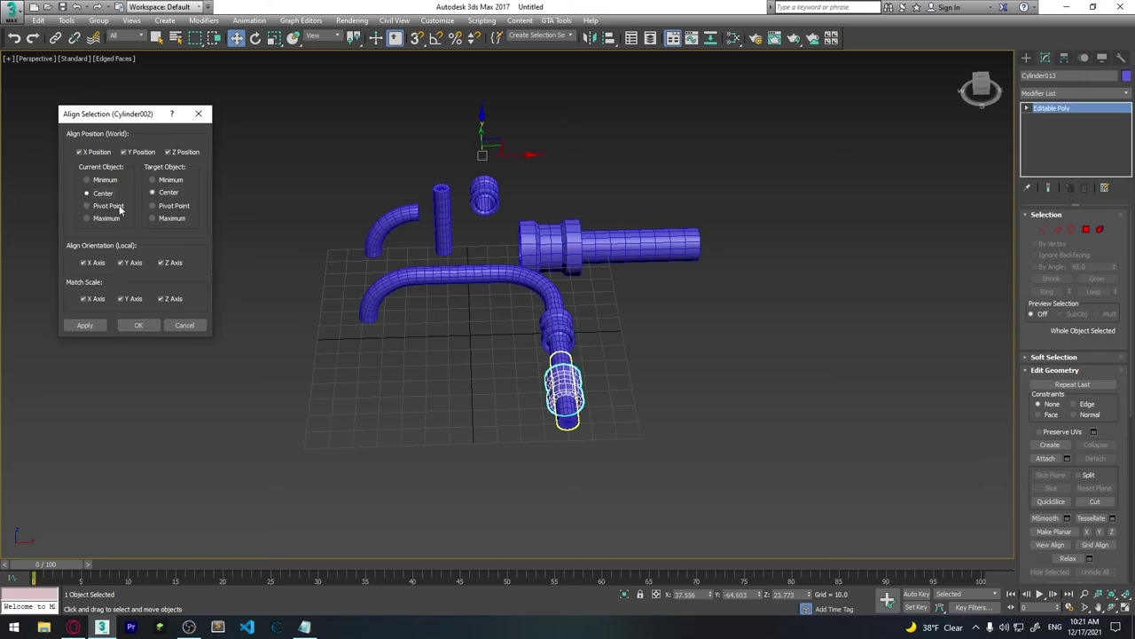
pyautogui.click(174, 264)
pyautogui.click(134, 262)
# Step: Clear X orientation, apply the centred alignment, then select the long pipe and its end fitting
pyautogui.click(94, 262)
pyautogui.click(139, 324)
pyautogui.moveTo(486, 198); pyautogui.dragTo(564, 259)
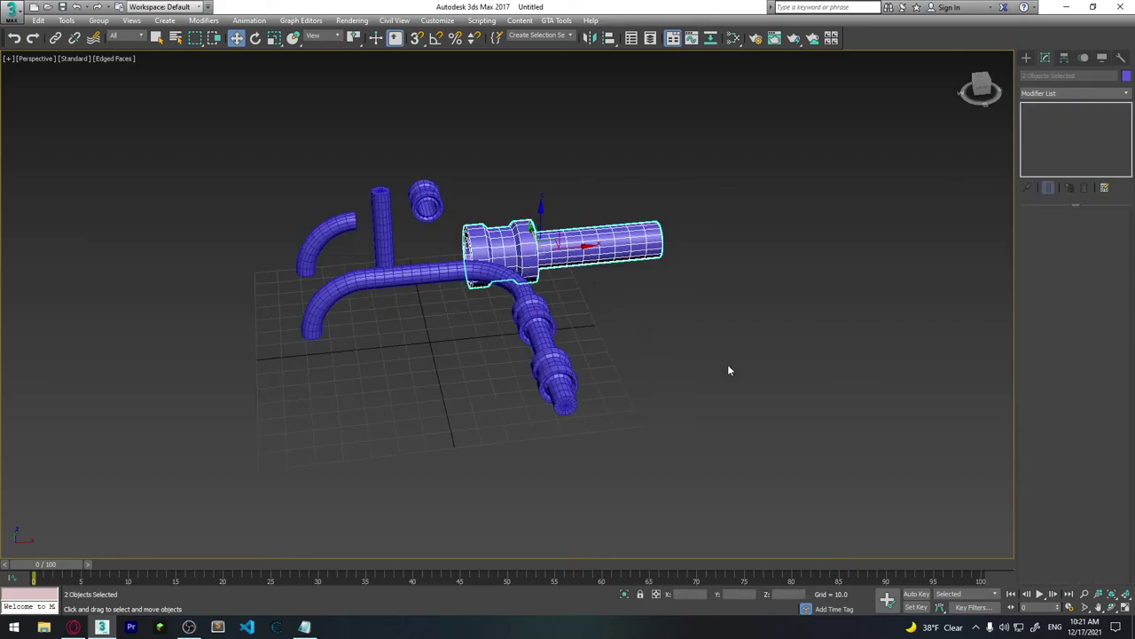